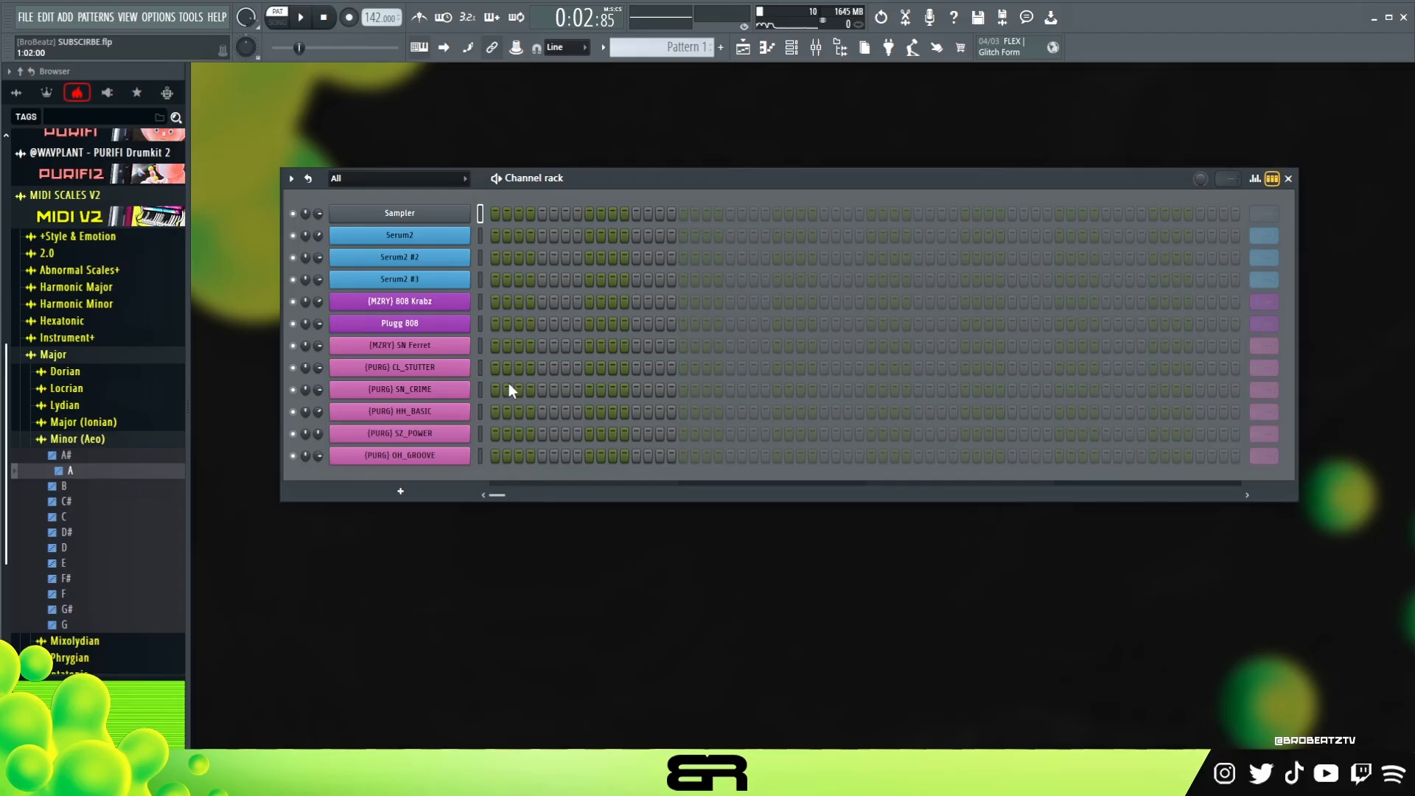
# - Import the D scale from the Minor (Aeo) MIDI folder onto the Sampler channel, then collapse the MIDI scales pack
pyautogui.scroll(-3, 98, 568)
pyautogui.scroll(3, 102, 509)
pyautogui.moveTo(84, 549); pyautogui.dragTo(387, 211)
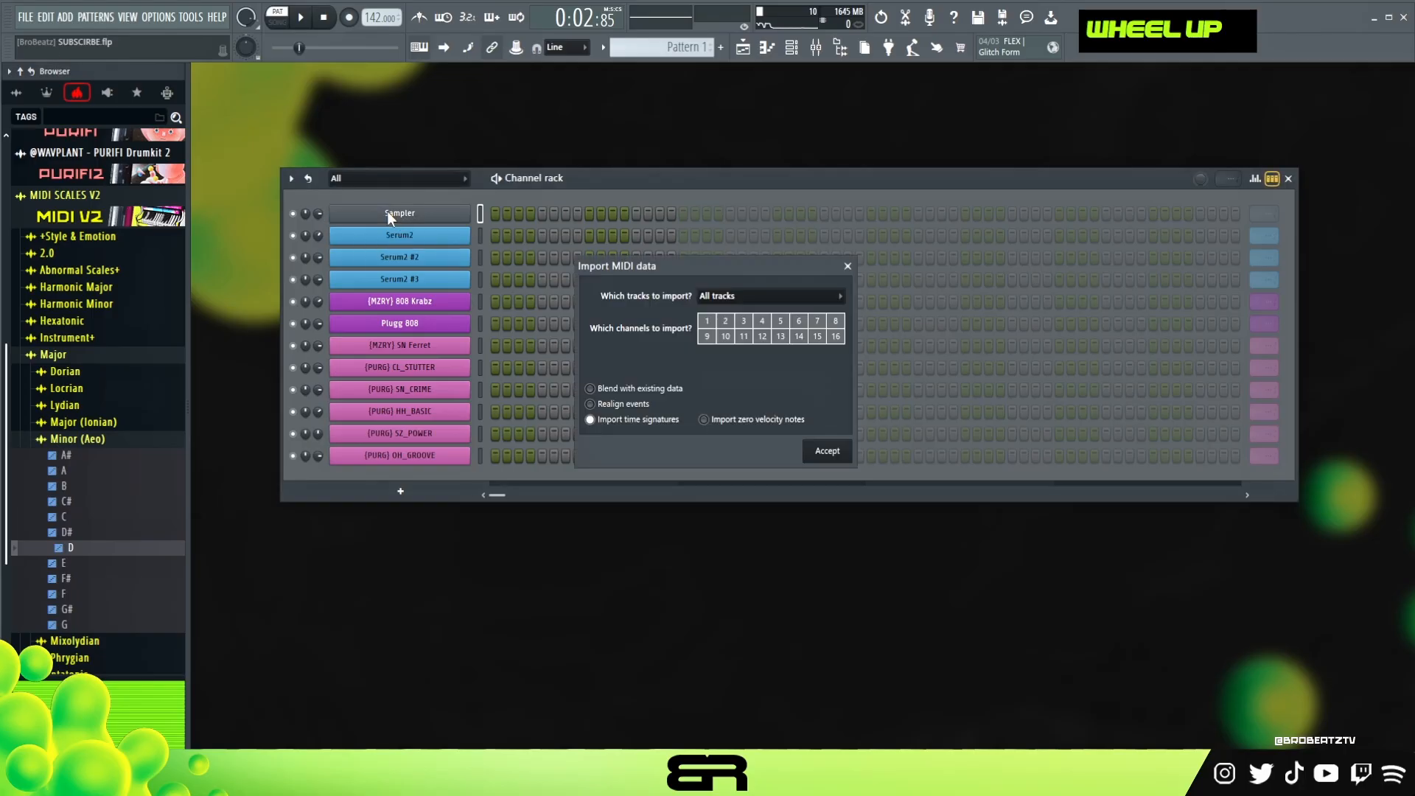
pyautogui.press('Return')
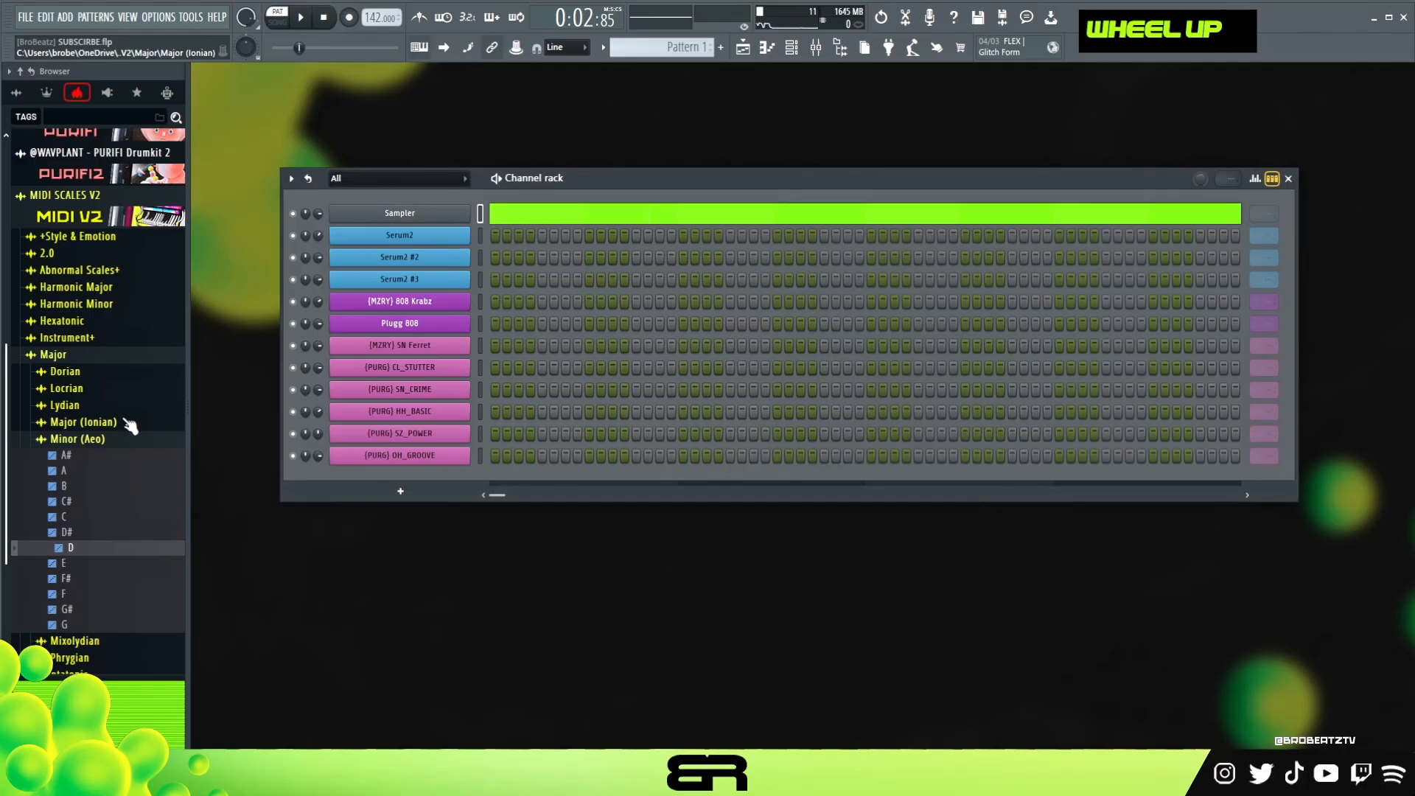
pyautogui.click(87, 219)
# - Open the (MZRY) 808 Krabz channel's piano roll and place a D6 note at the start of bar 1
pyautogui.rightClick(445, 301)
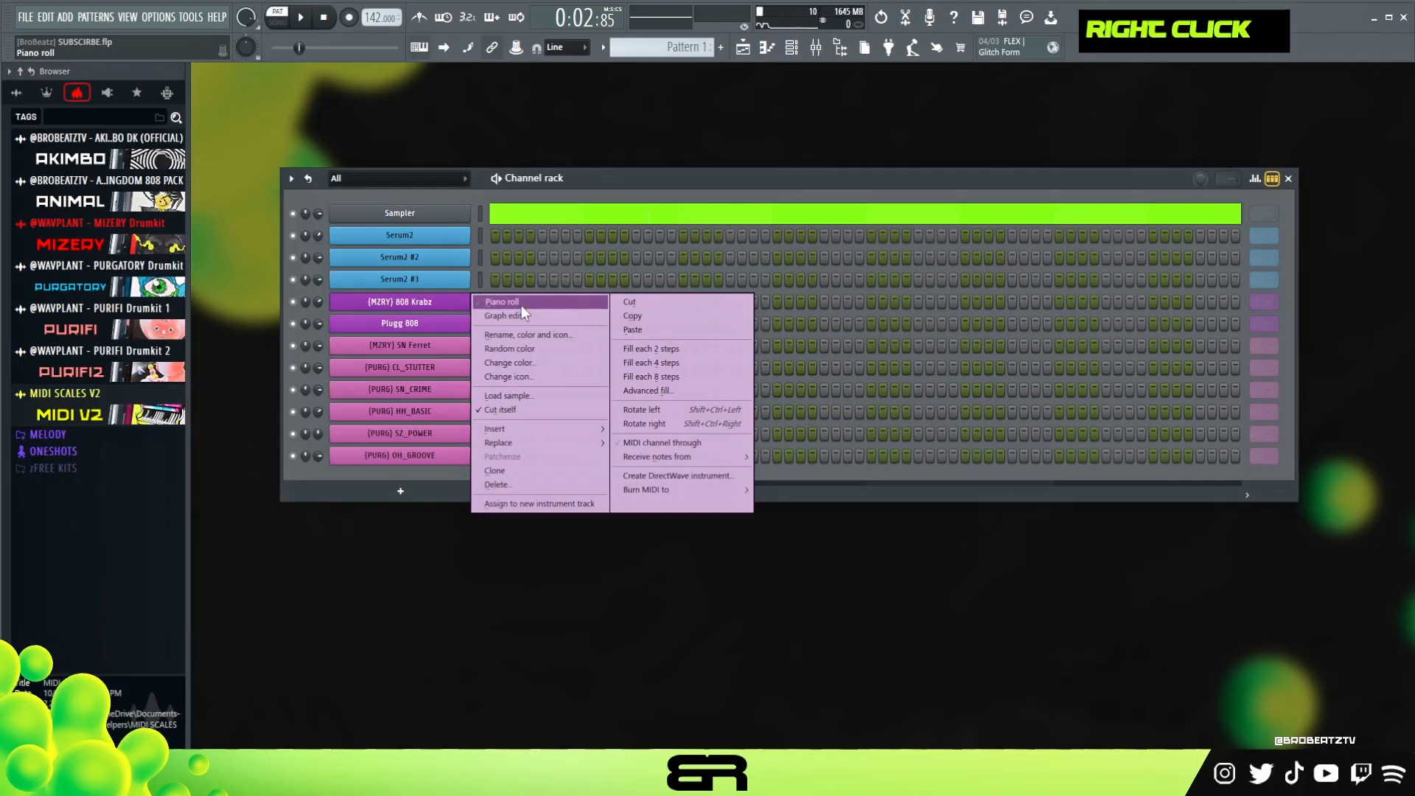
pyautogui.click(520, 305)
pyautogui.scroll(2, 1410, 140)
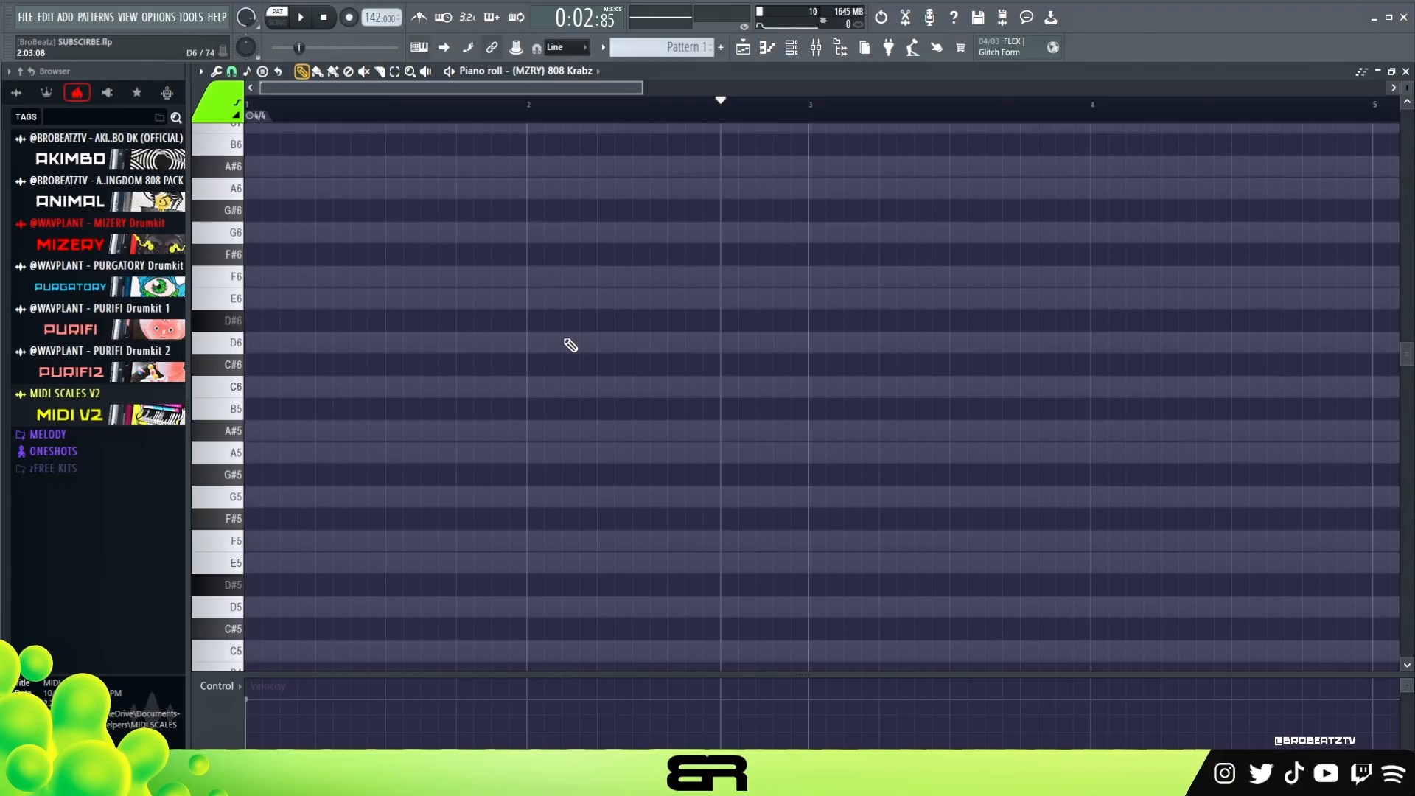
pyautogui.click(306, 347)
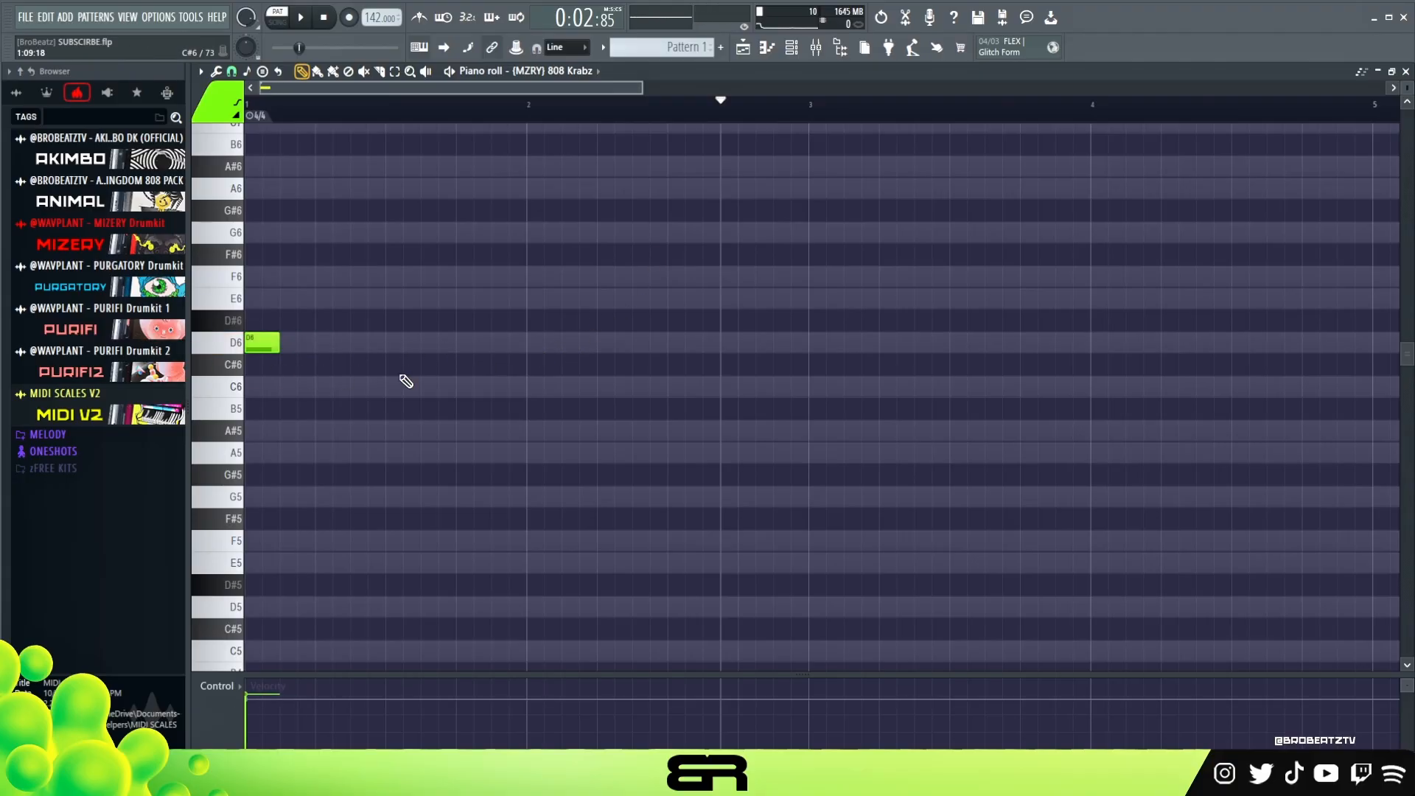
# - Copy the D6 note up to F6 at the start of bar 1, discarding the stray G6 note
pyautogui.click(460, 231)
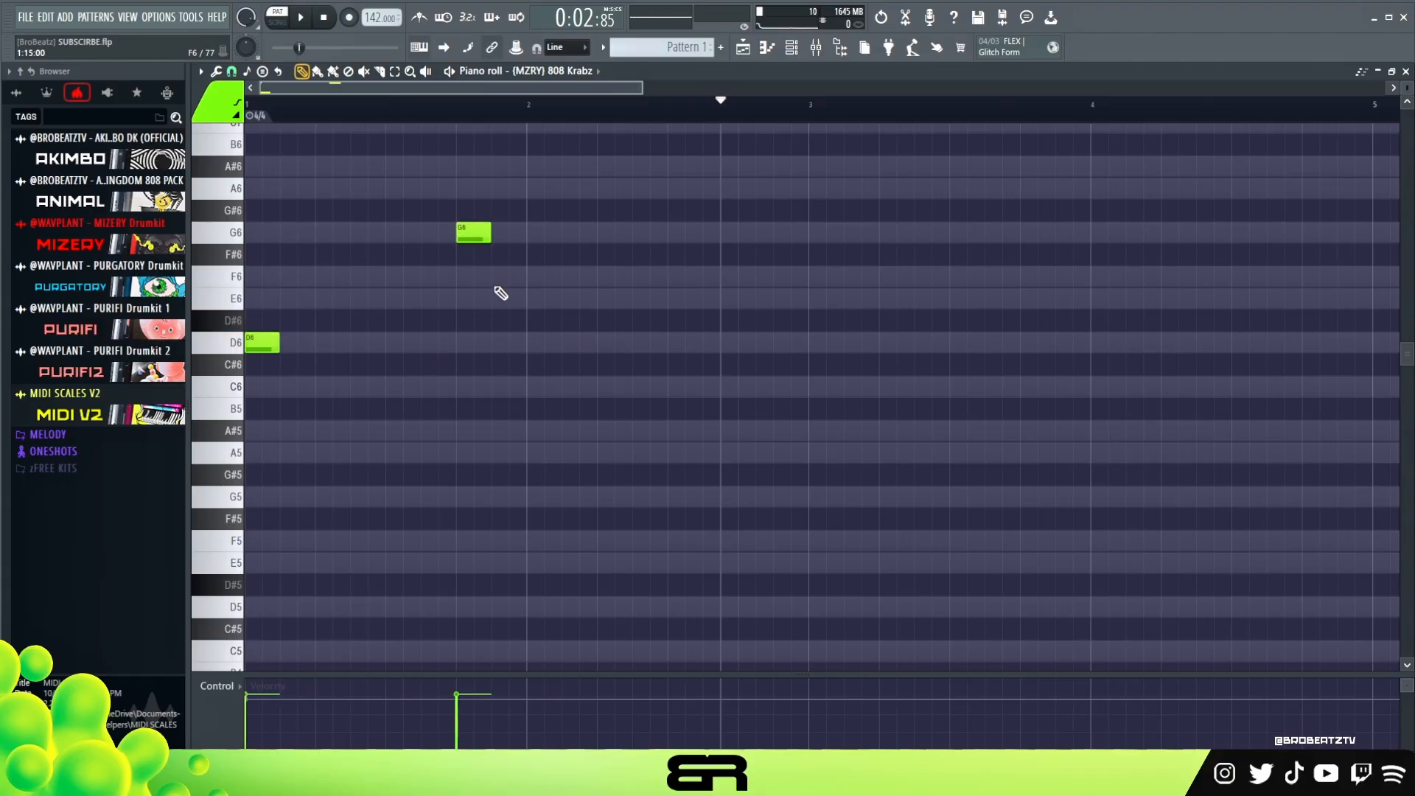
pyautogui.rightClick(466, 230)
pyautogui.moveTo(301, 308); pyautogui.dragTo(246, 355)
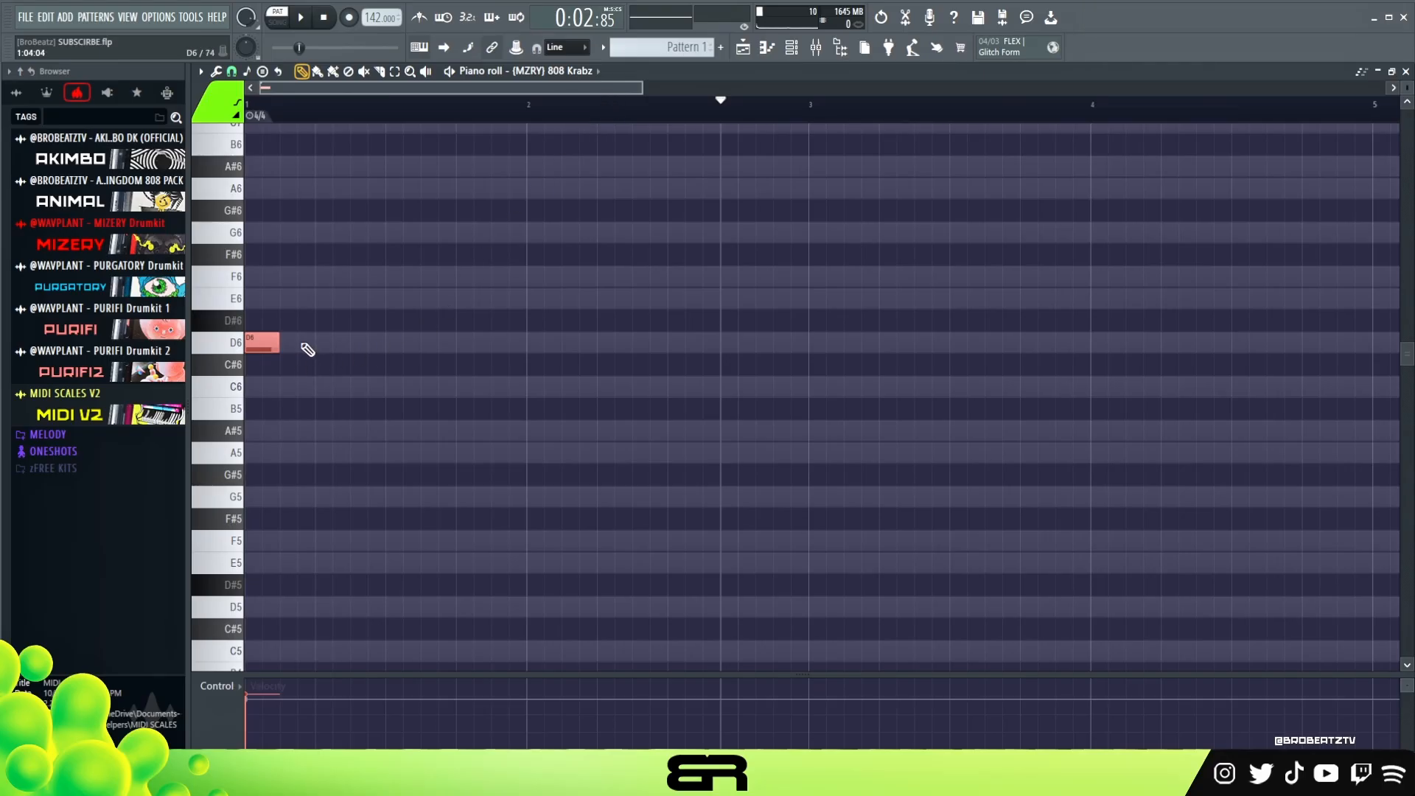
pyautogui.moveTo(261, 344); pyautogui.dragTo(256, 275)
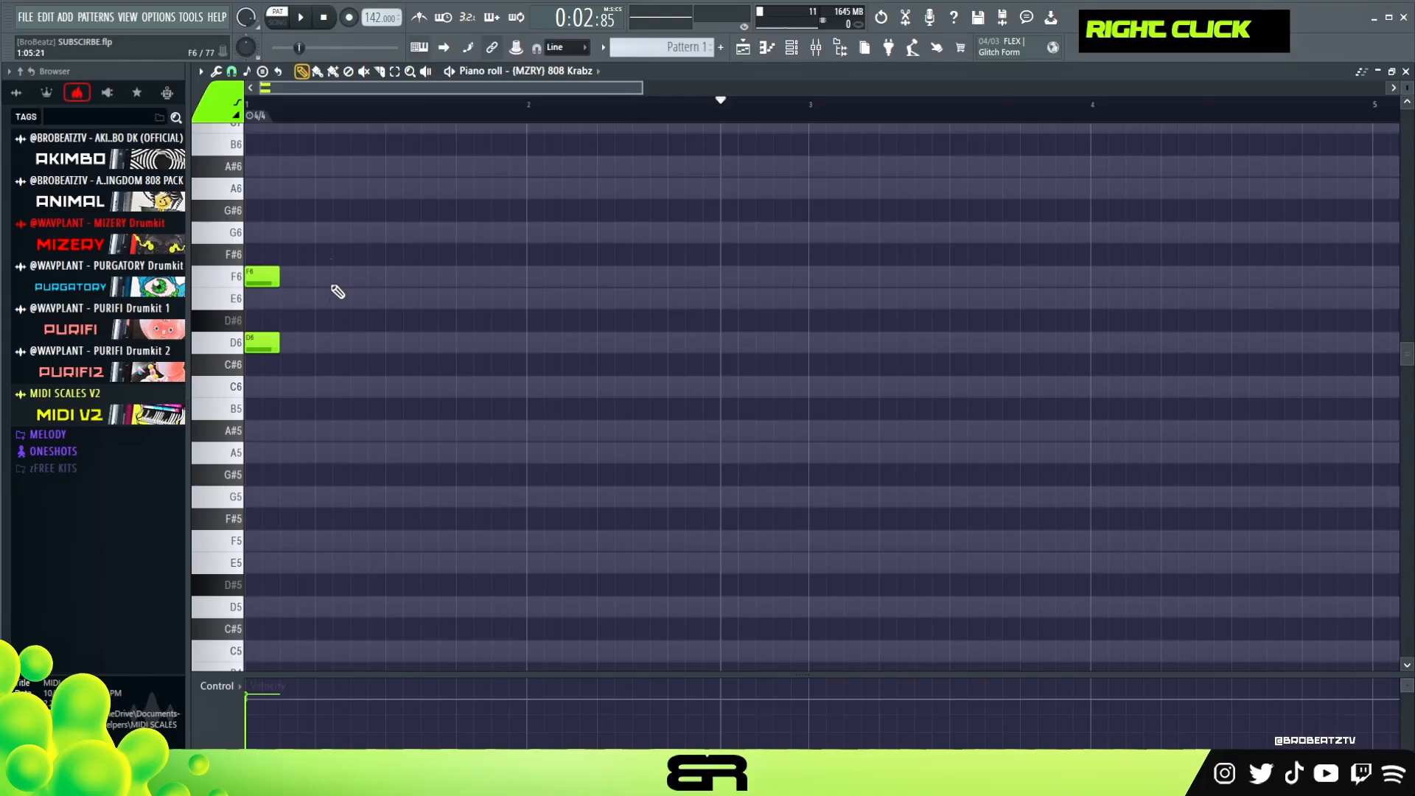
# - Place an extra D6 note at step 9 of bar 1, removing the D#6 and E6 notes tried beside it
pyautogui.click(413, 342)
pyautogui.click(431, 321)
pyautogui.click(432, 298)
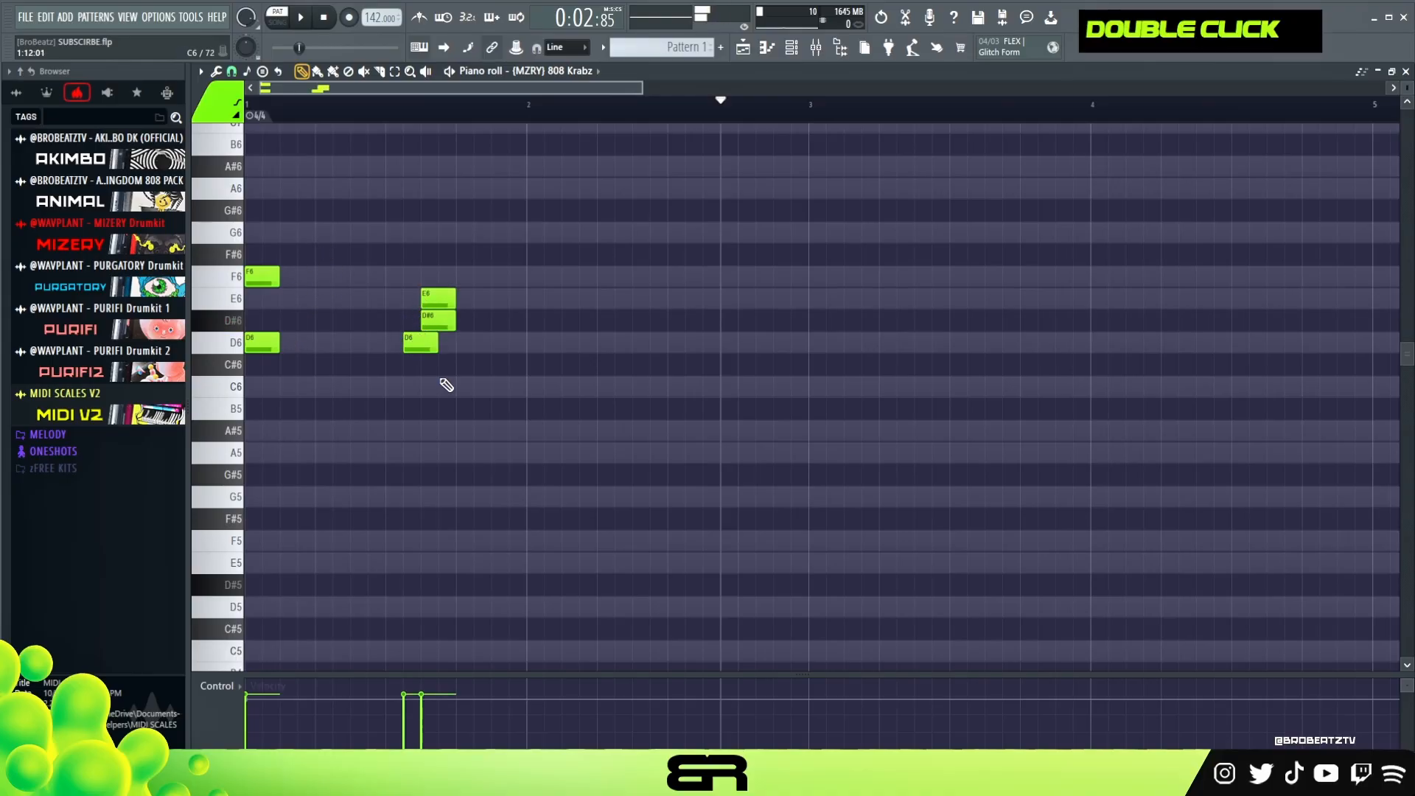
pyautogui.rightClick(439, 319)
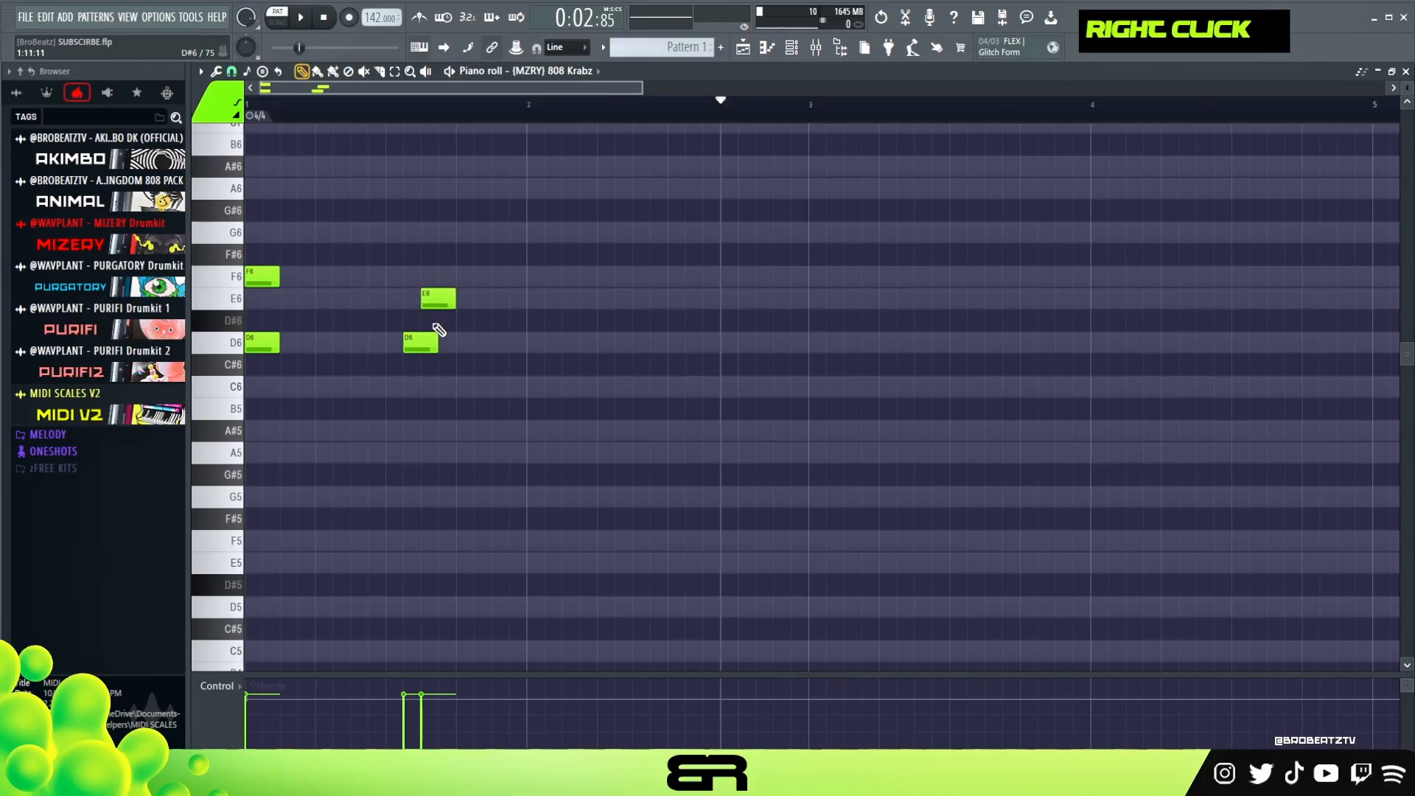
pyautogui.rightClick(423, 297)
pyautogui.keyDown('ctrl'); pyautogui.click(425, 340); pyautogui.keyUp('ctrl')
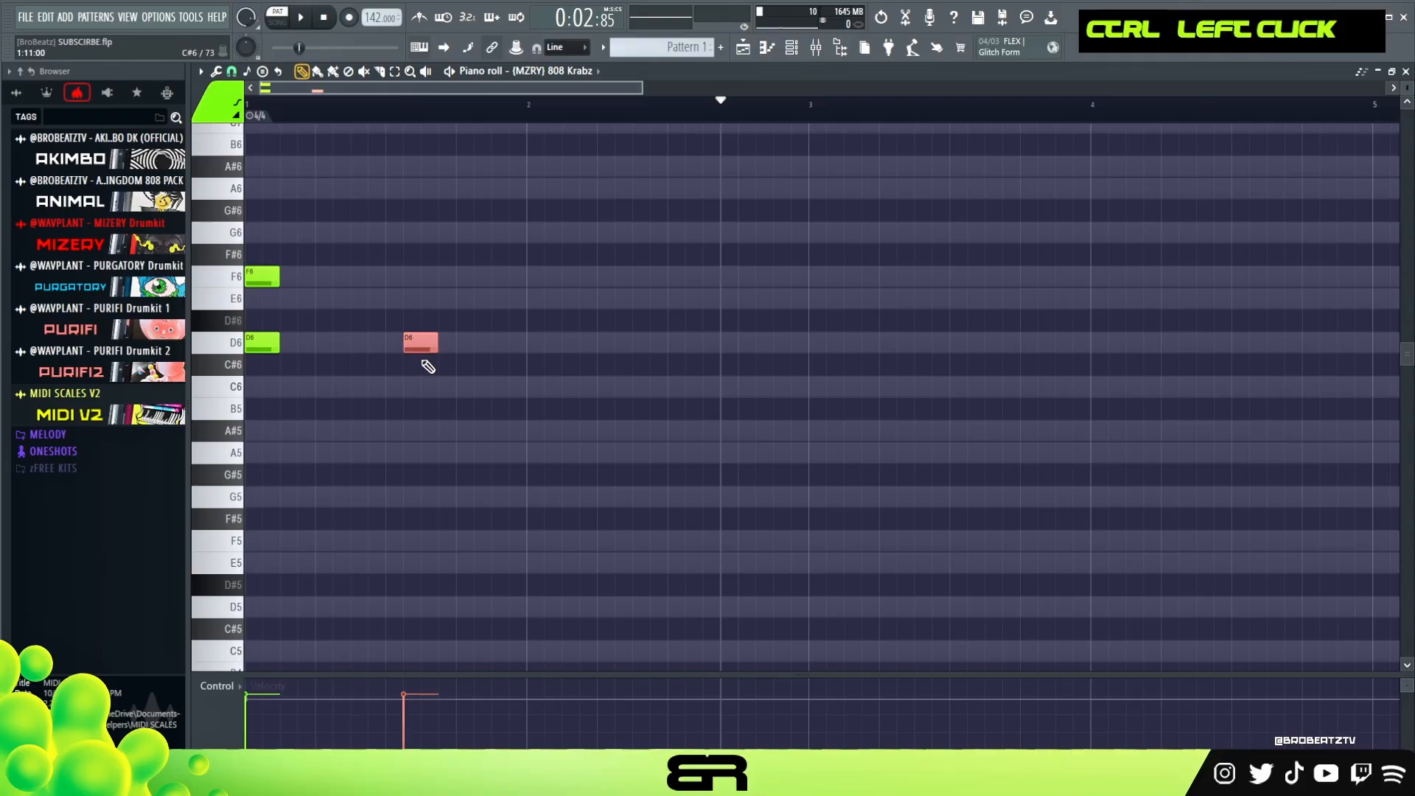
pyautogui.moveTo(423, 339); pyautogui.dragTo(402, 344)
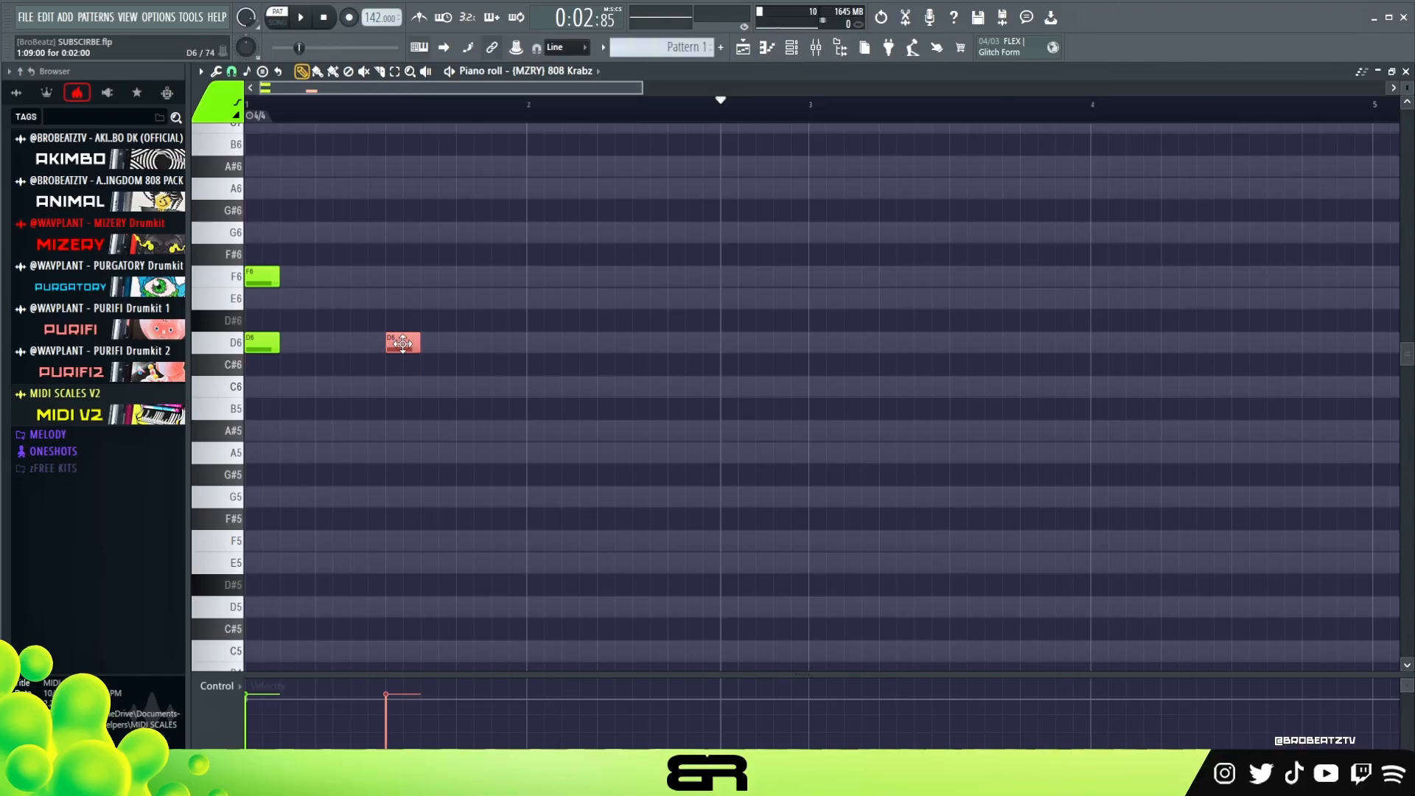
pyautogui.press('ctrl')
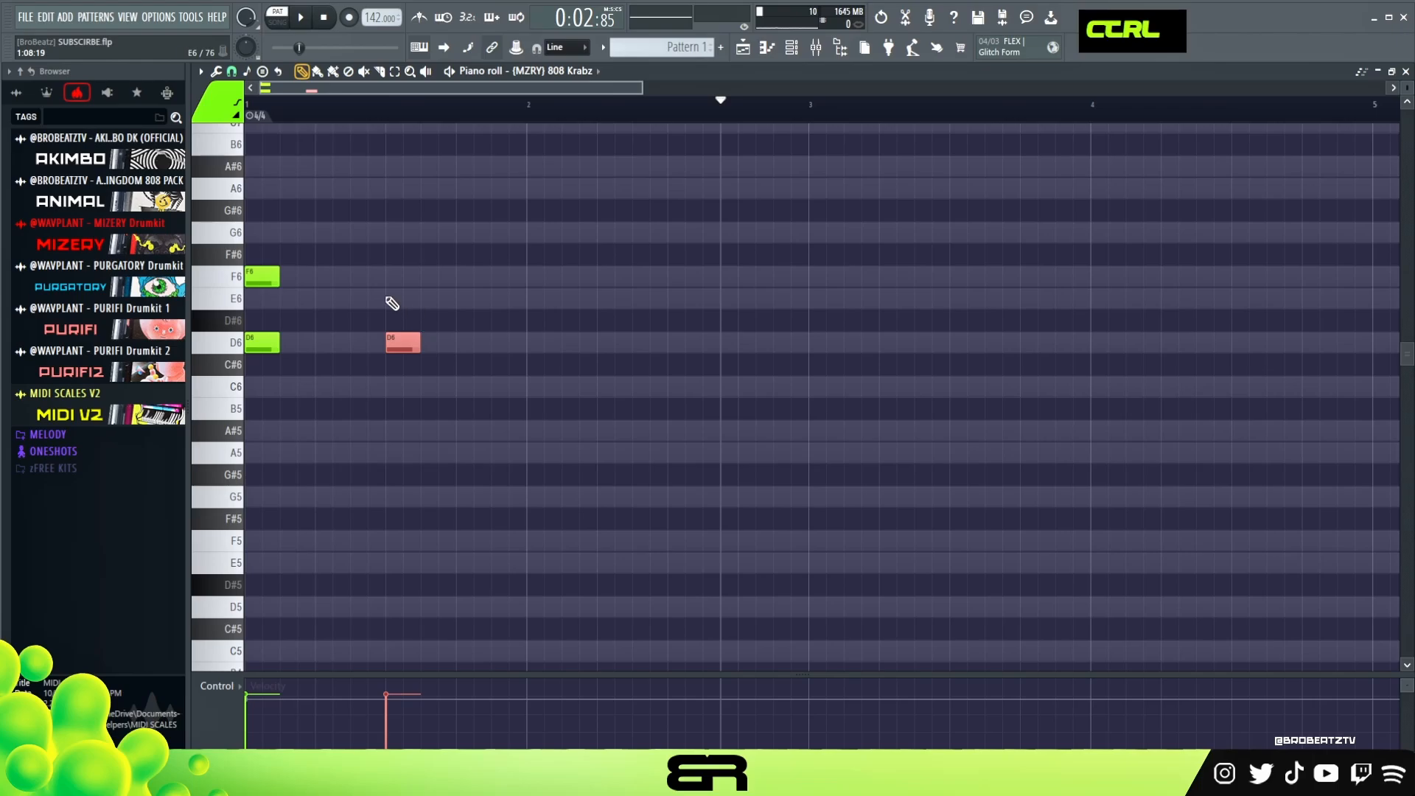
pyautogui.click(392, 281)
pyautogui.rightClick(413, 271)
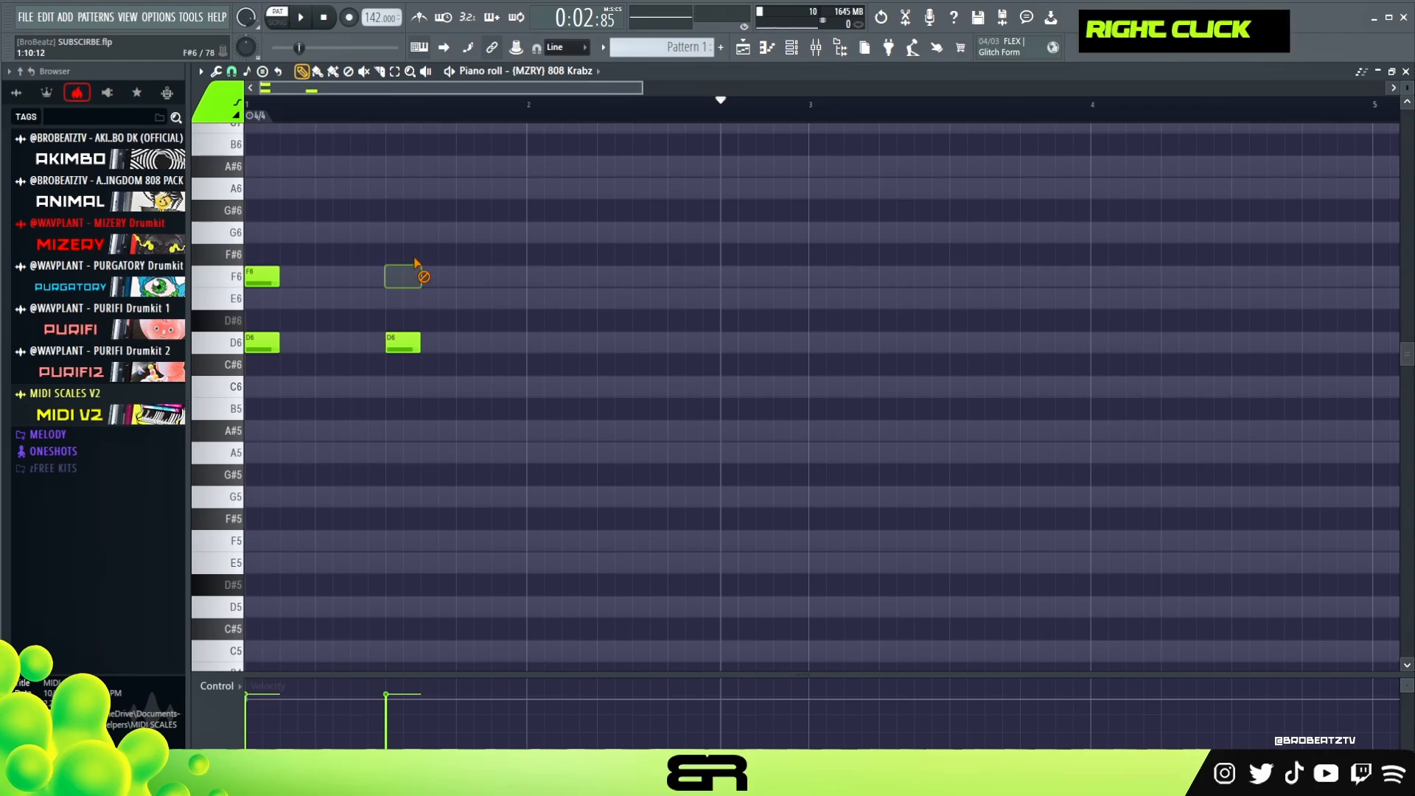
pyautogui.hotkey('ctrl', 'z')
pyautogui.moveTo(415, 317); pyautogui.dragTo(411, 393)
# - Copy the D6 note at step 9 down to A#5 at the start of bar 1 and delete the note it came from
pyautogui.press('shift')
pyautogui.moveTo(399, 343); pyautogui.dragTo(262, 430)
pyautogui.rightClick(403, 343)
pyautogui.press('alt')
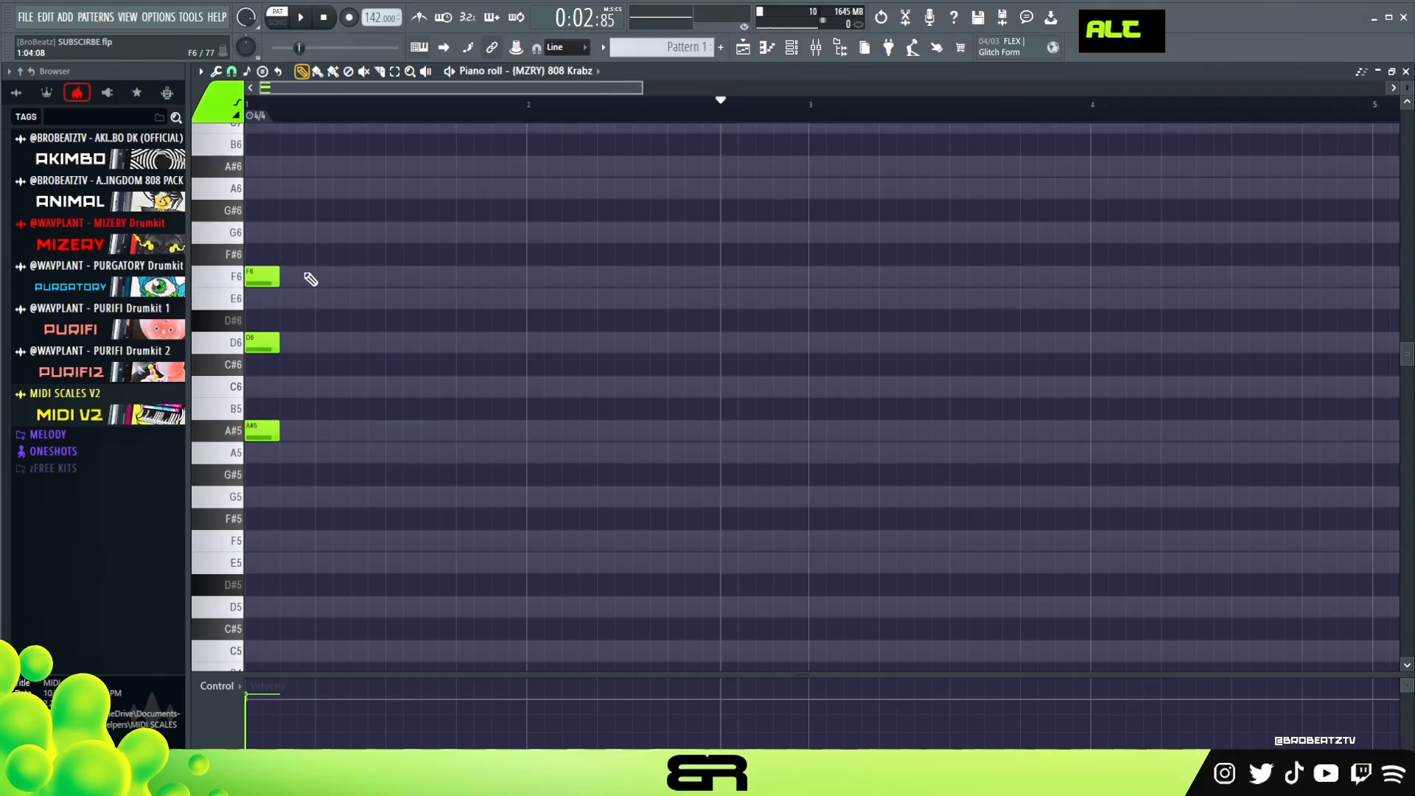
pyautogui.keyDown('alt'); pyautogui.rightClick(279, 251); pyautogui.keyUp('alt')
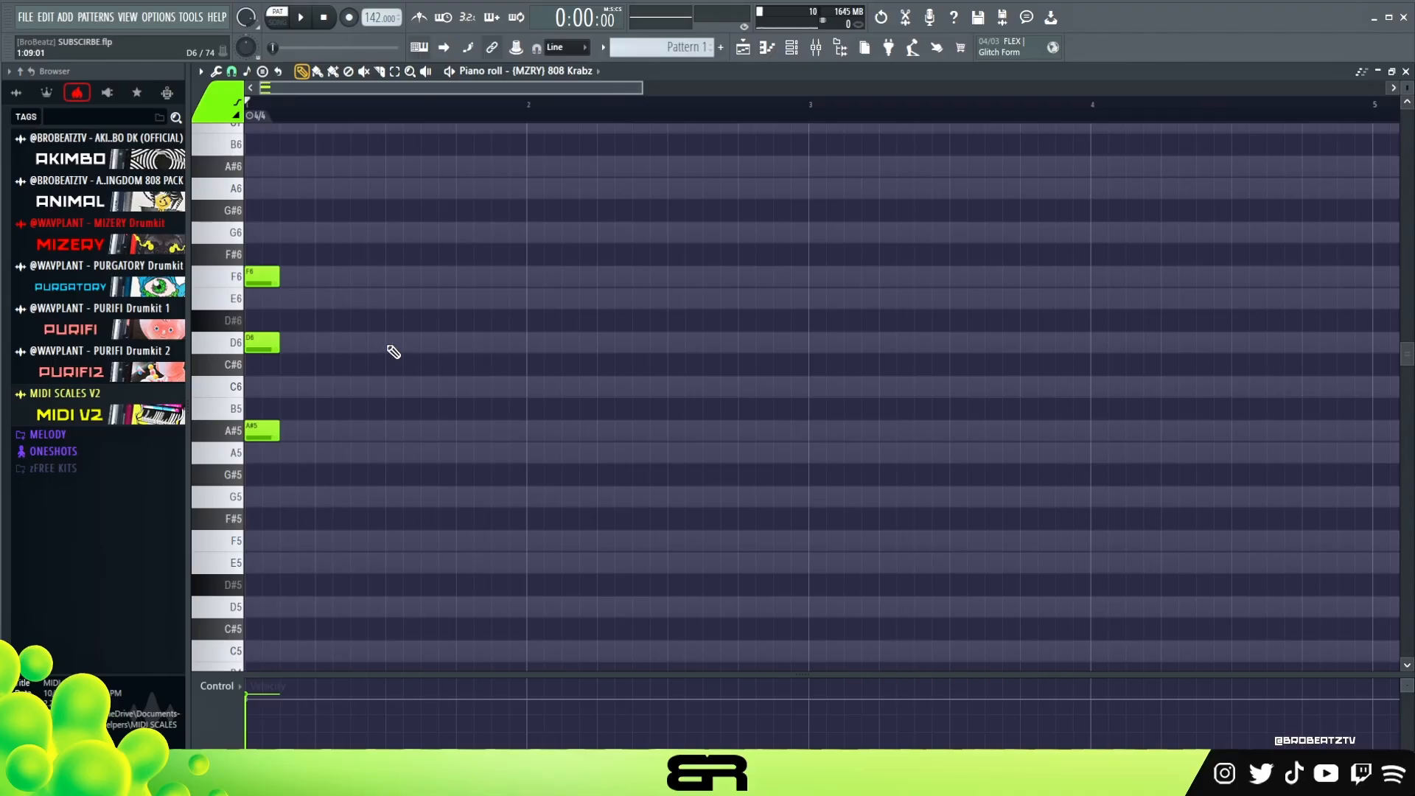
# - Move the F6 note to the start of bar 3 and the A#5 note to step 13 of bar 1
pyautogui.moveTo(262, 344); pyautogui.dragTo(351, 343)
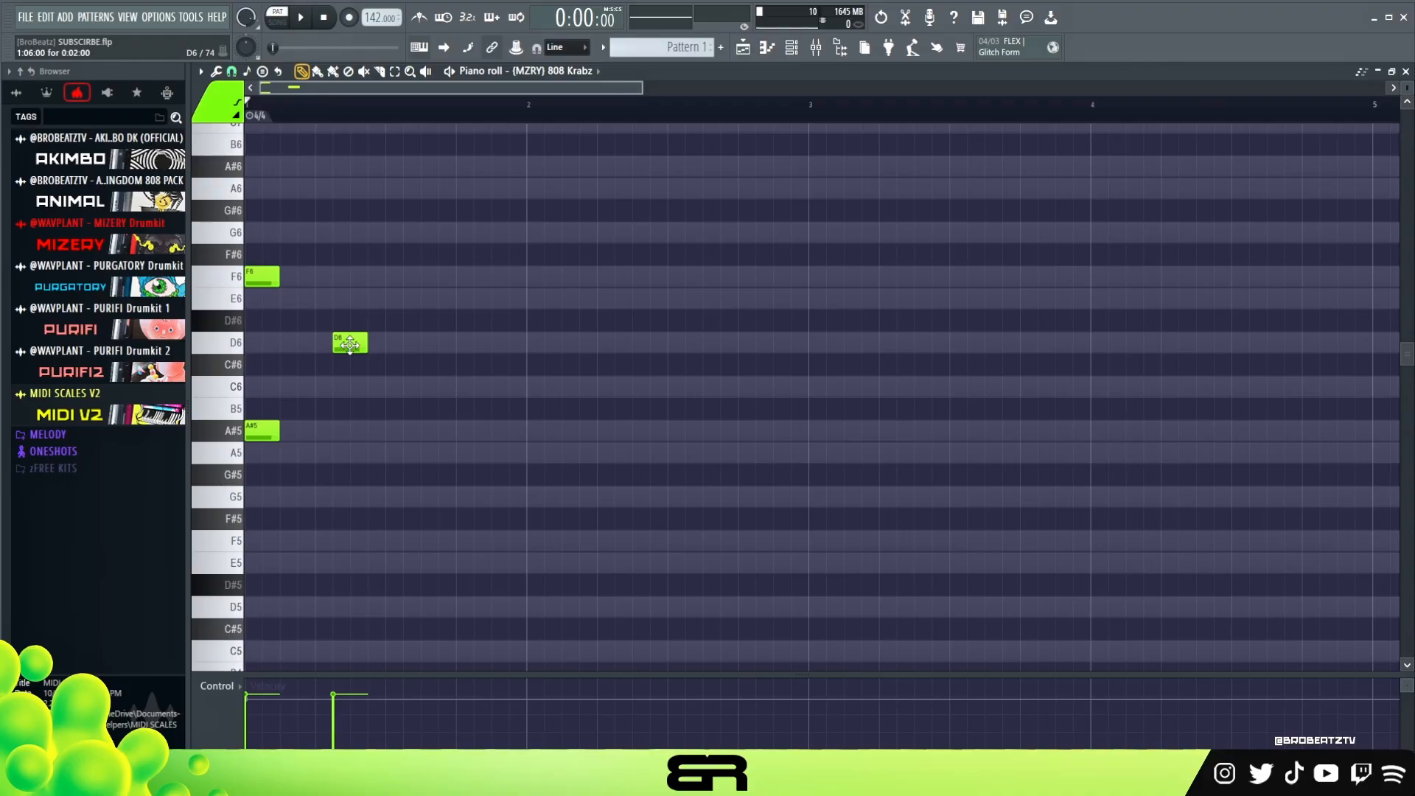
pyautogui.hotkey('ctrl', 'z')
pyautogui.moveTo(311, 308)
pyautogui.mouseDown()
pyautogui.moveTo(246, 267)
pyautogui.moveTo(825, 275)
pyautogui.mouseUp()
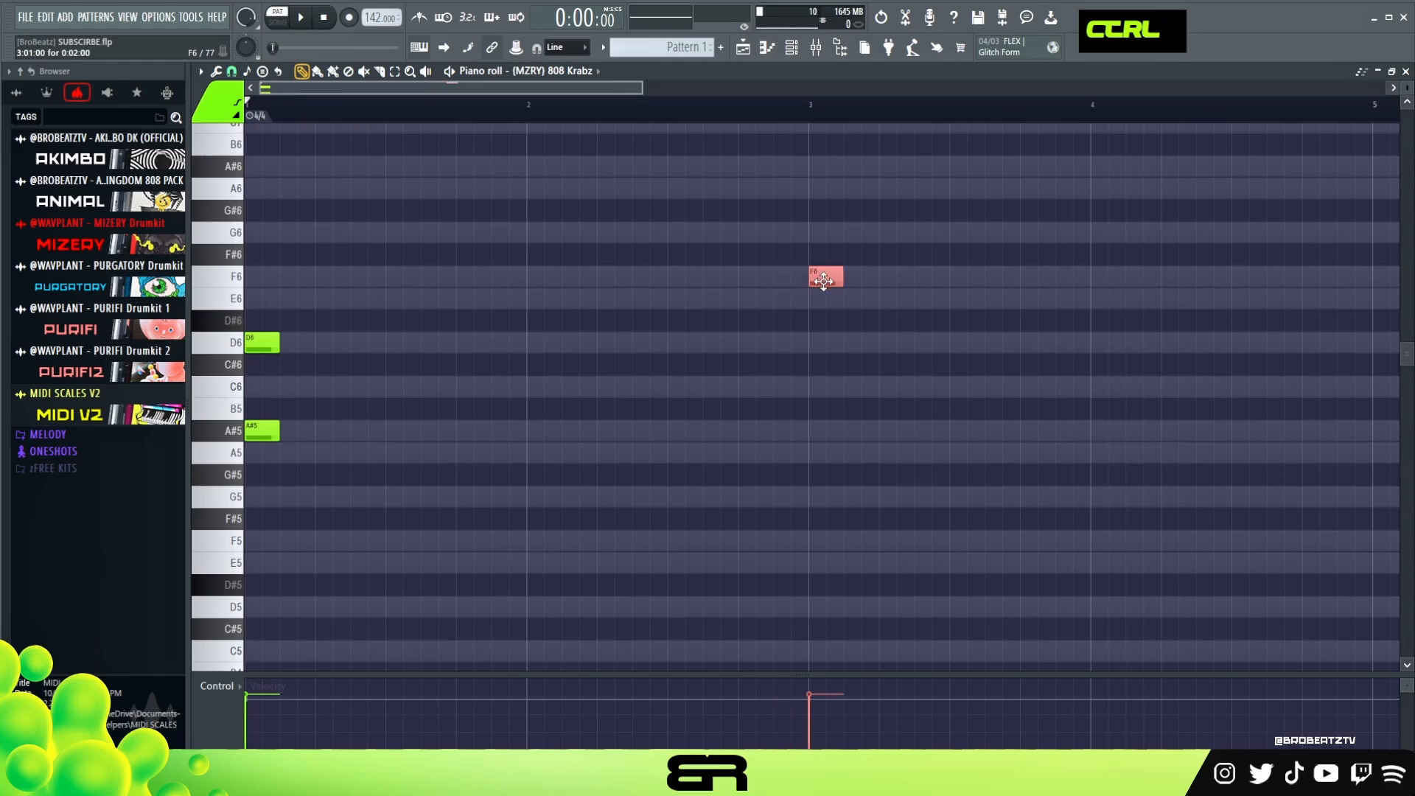
pyautogui.keyDown('ctrl'); pyautogui.click(258, 429); pyautogui.keyUp('ctrl')
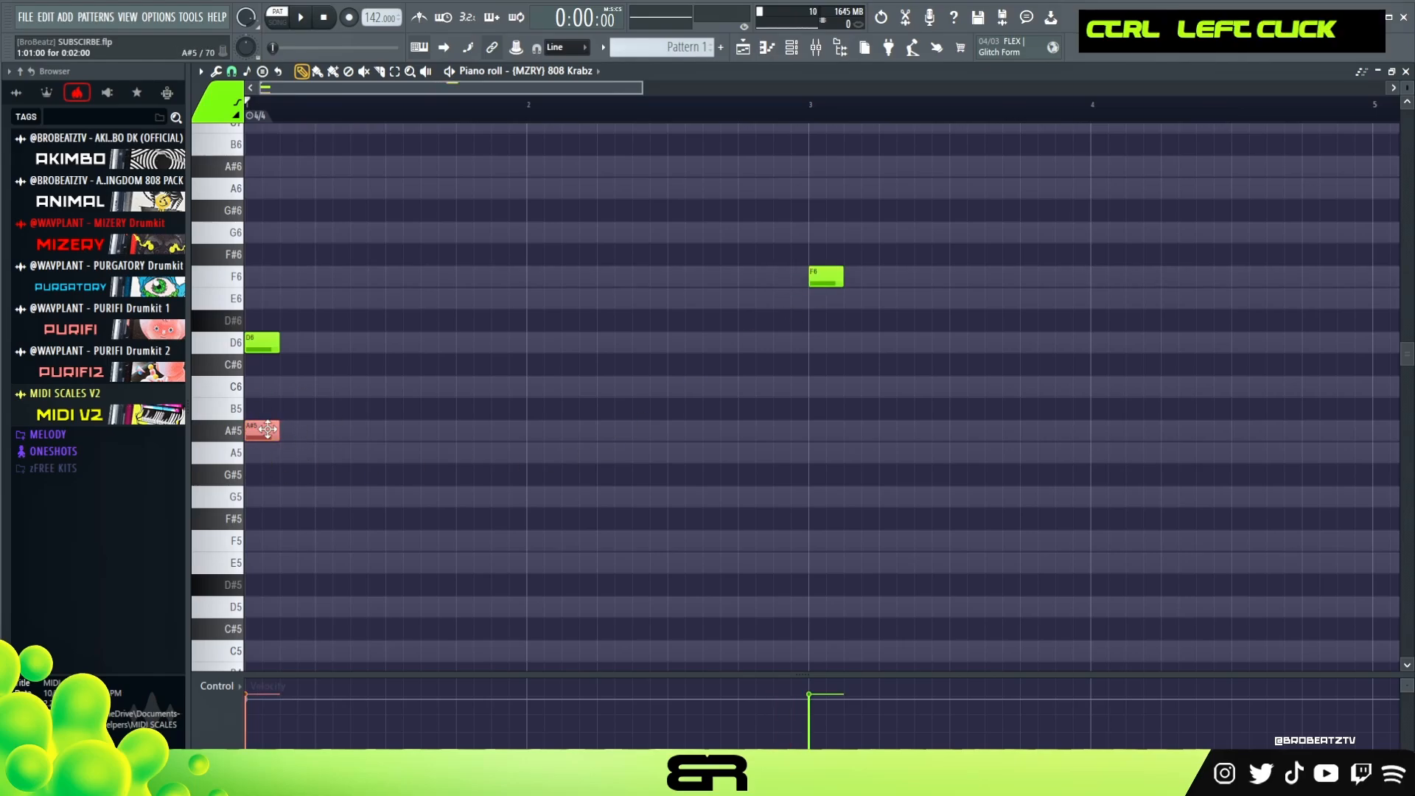
pyautogui.moveTo(268, 429); pyautogui.dragTo(483, 441)
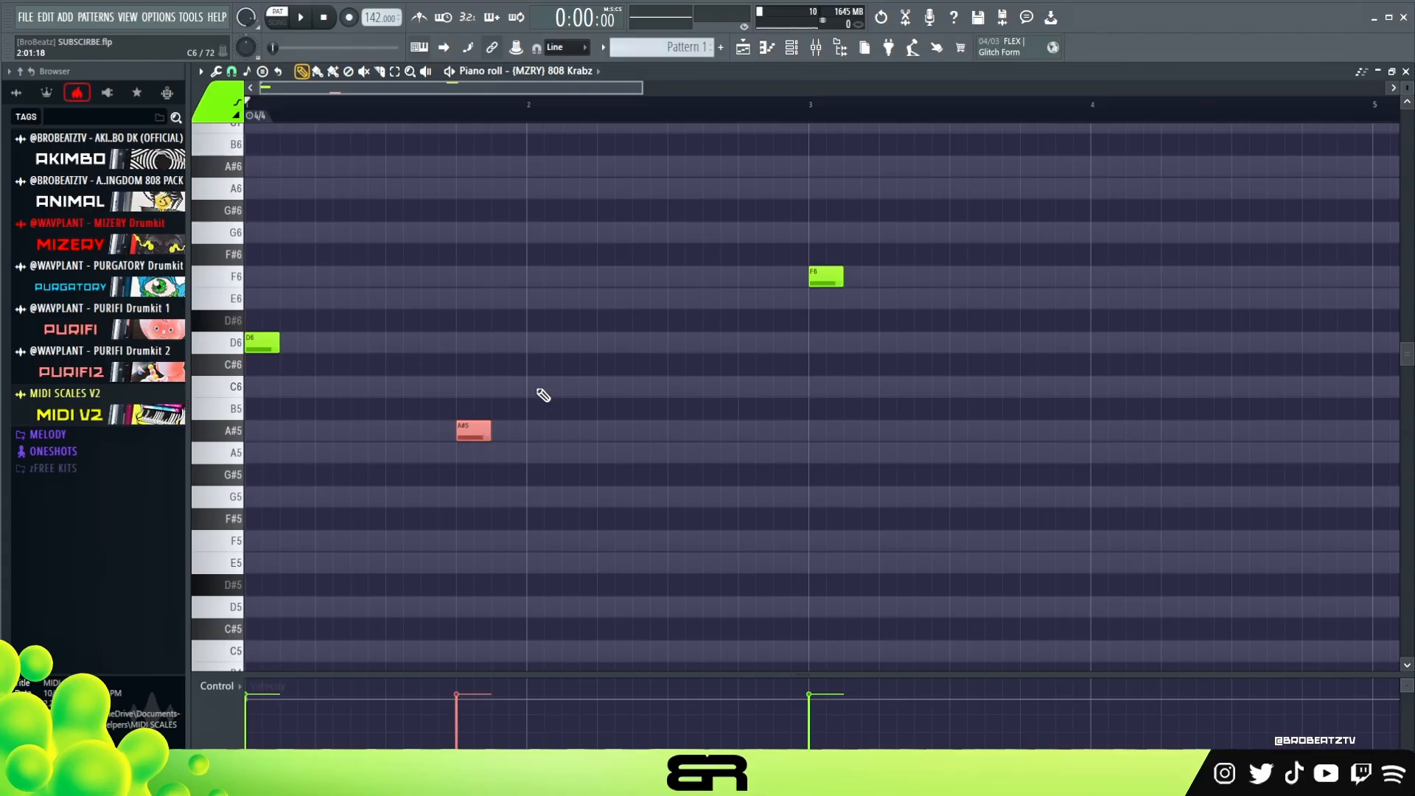
pyautogui.rightClick(563, 388)
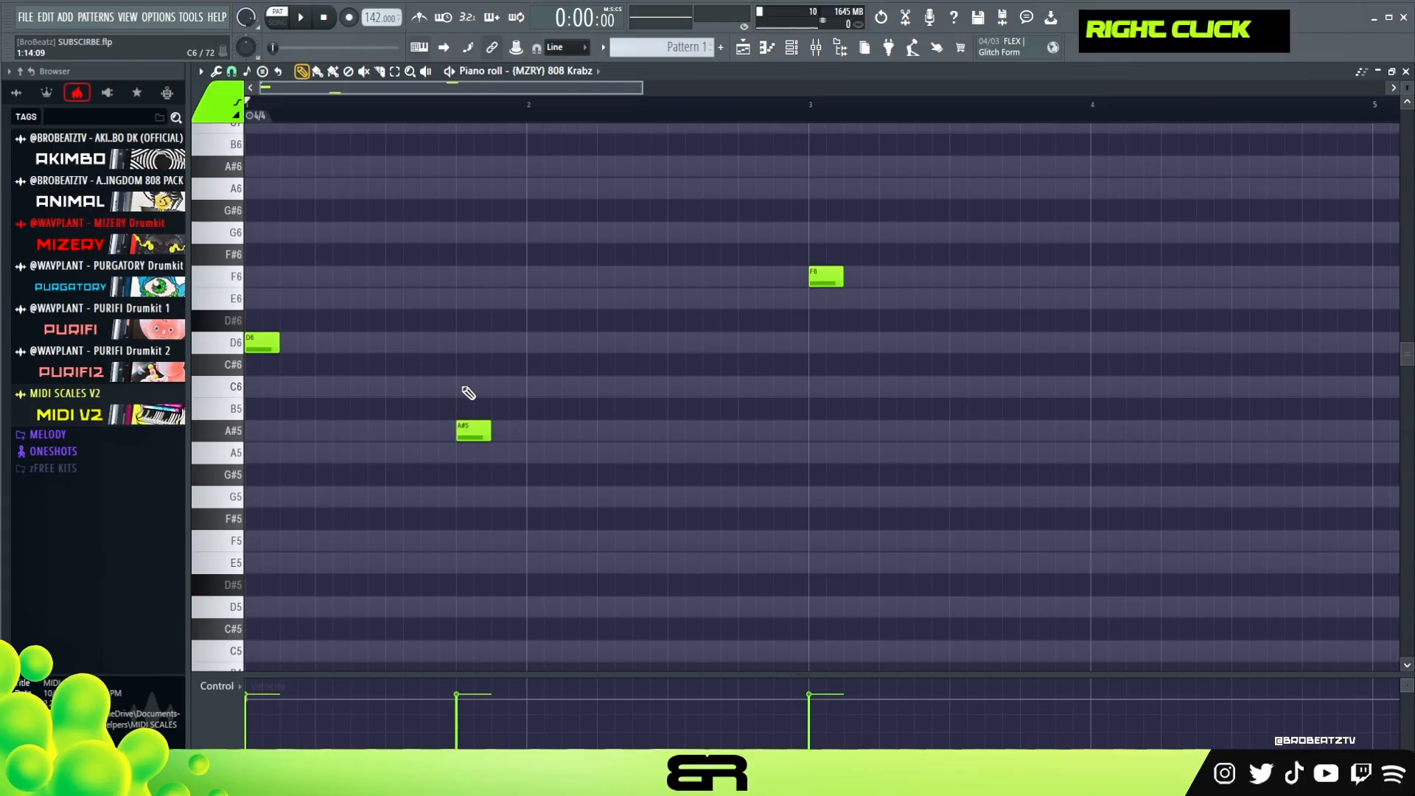
# - Lengthen the D6 note up to the A#5 note, and the A#5 note up to the start of bar 3
pyautogui.press('ctrl')
pyautogui.moveTo(281, 347); pyautogui.dragTo(455, 365)
pyautogui.moveTo(491, 437); pyautogui.dragTo(809, 445)
# - Add a second F6 note at step 13 of bar 3
pyautogui.rightClick(892, 363)
pyautogui.click(1032, 280)
pyautogui.rightClick(1033, 283)
pyautogui.click(1038, 281)
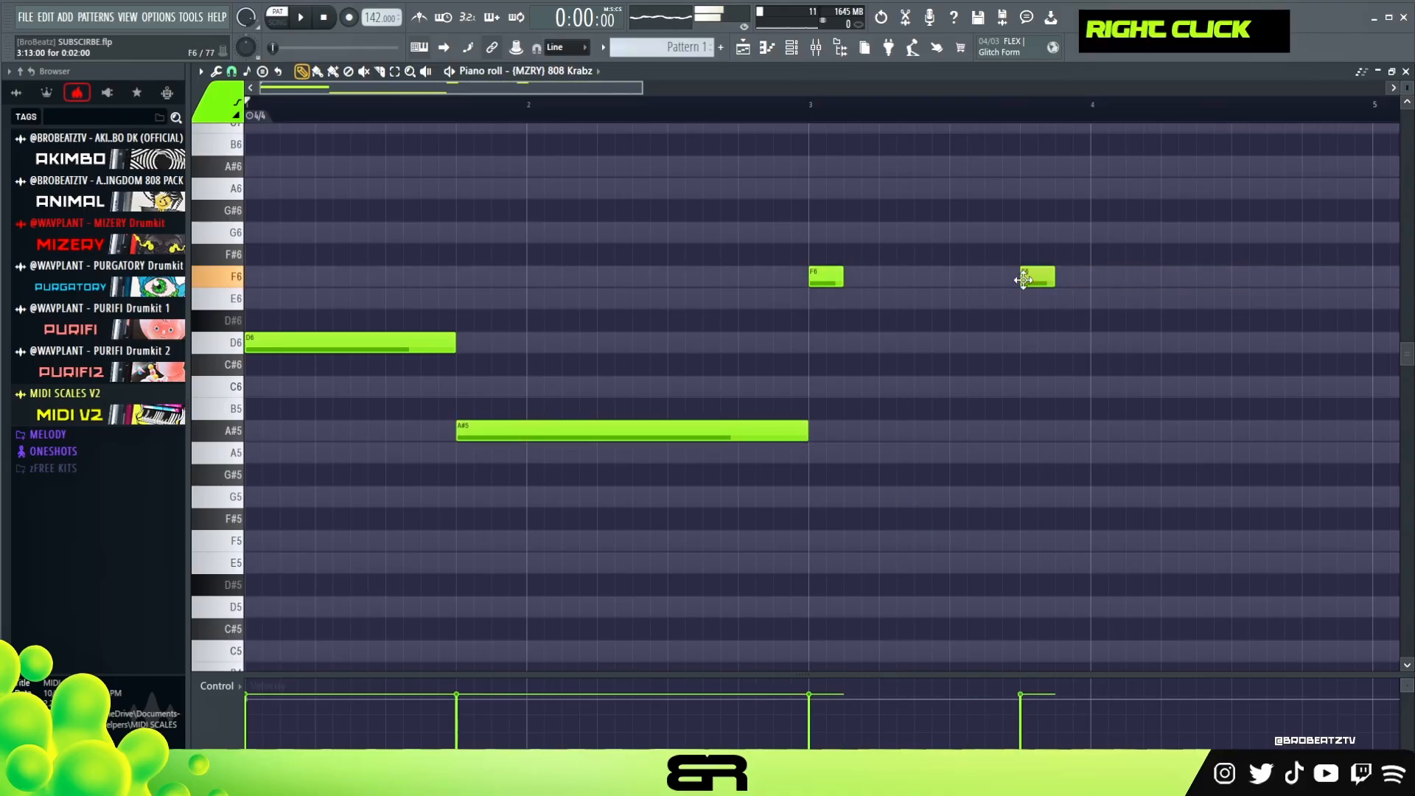
# - Play the 808 pattern from the start to check the timing of the notes through bar 4
pyautogui.press('space')
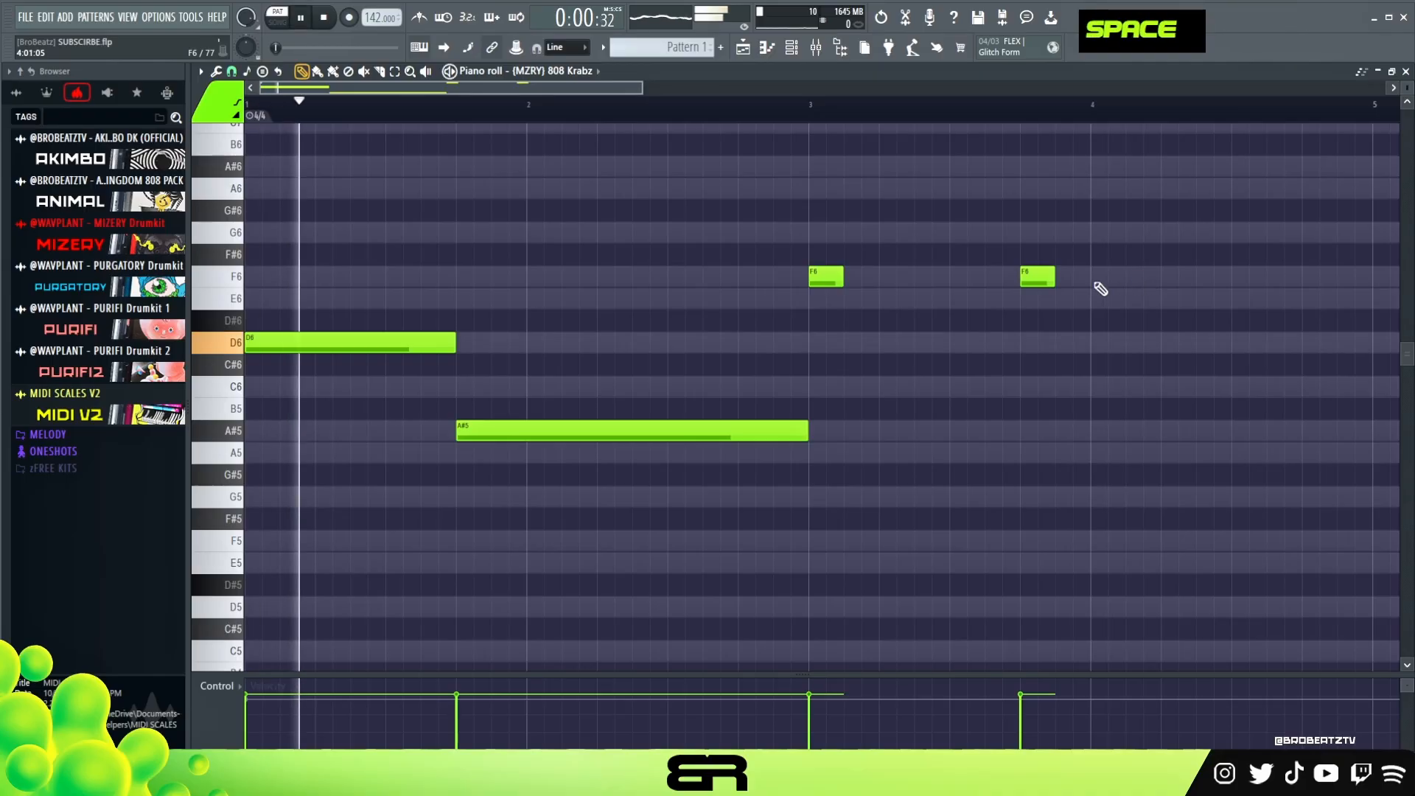
pyautogui.press('space')
pyautogui.press('space')
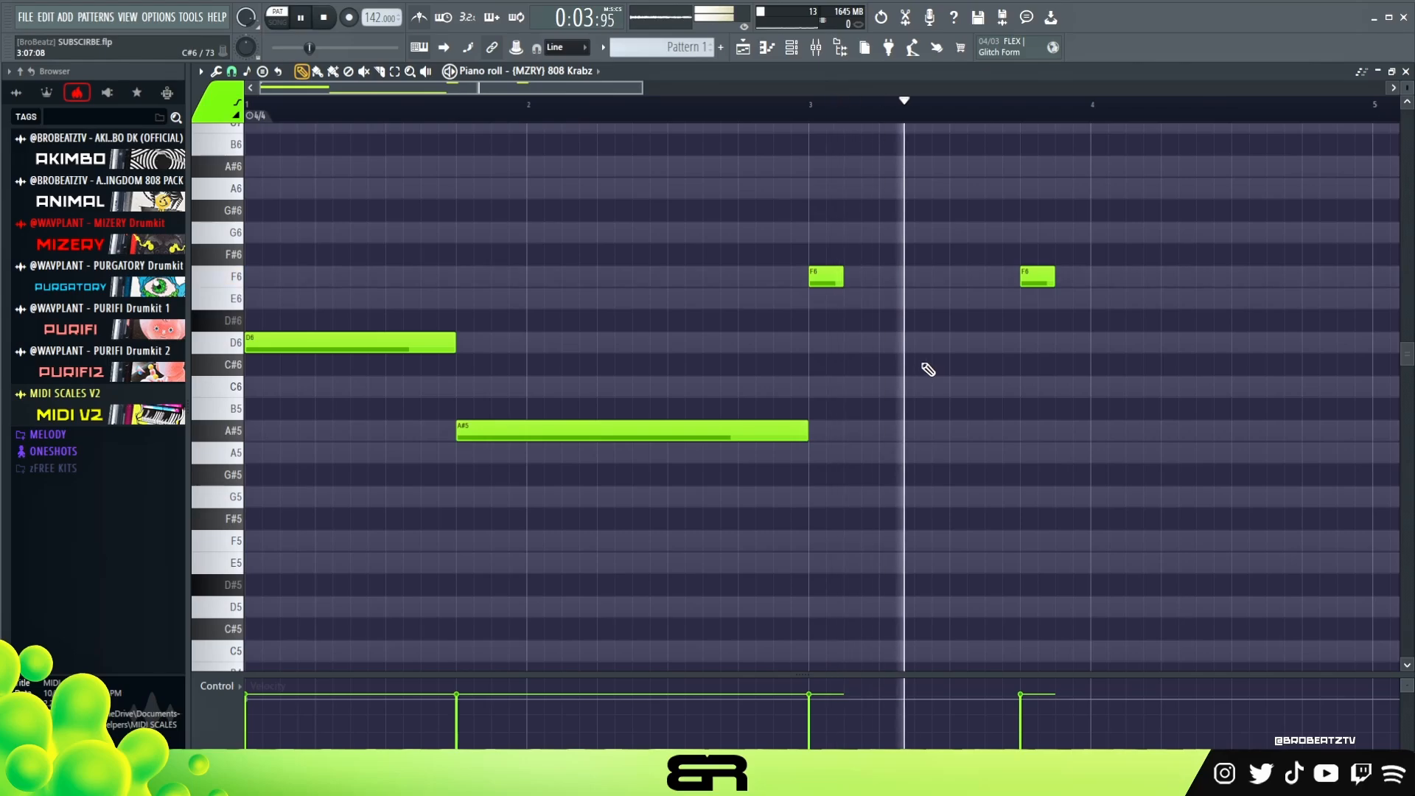
pyautogui.press('space')
pyautogui.press('space')
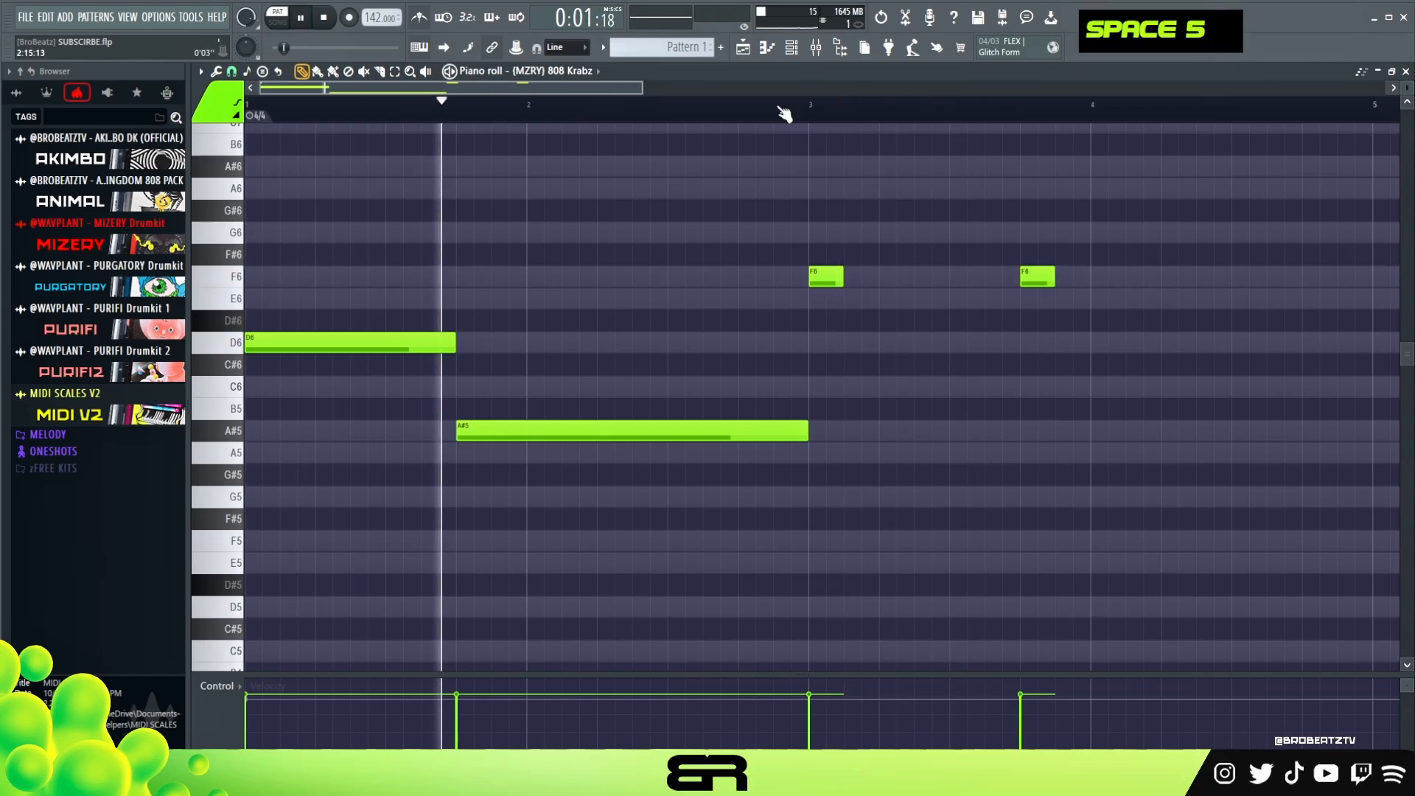
pyautogui.moveTo(643, 87); pyautogui.dragTo(663, 88)
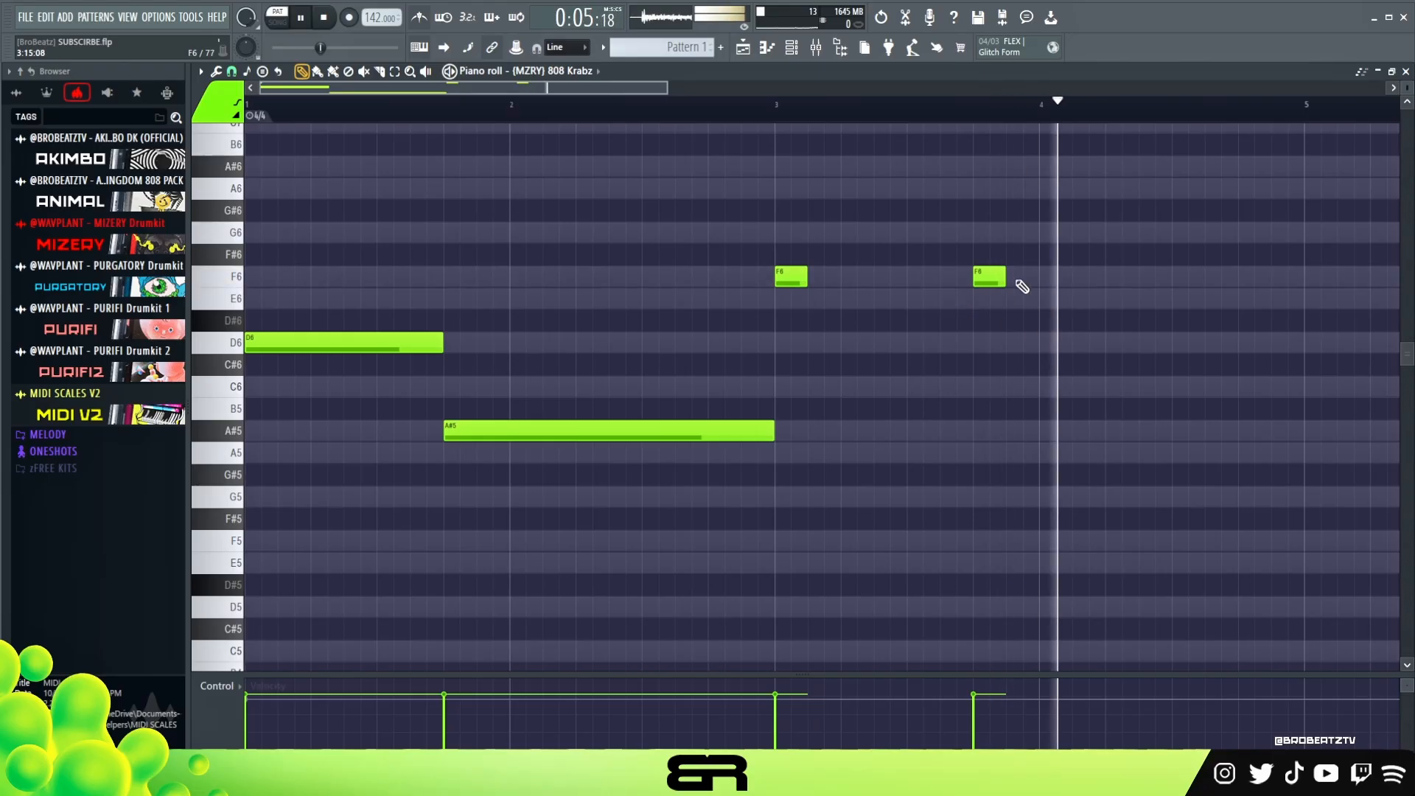
pyautogui.press('space')
# - Add F6 notes at steps 3 and 9 of bar 4, extending the second one to the end of the bar
pyautogui.click(1074, 277)
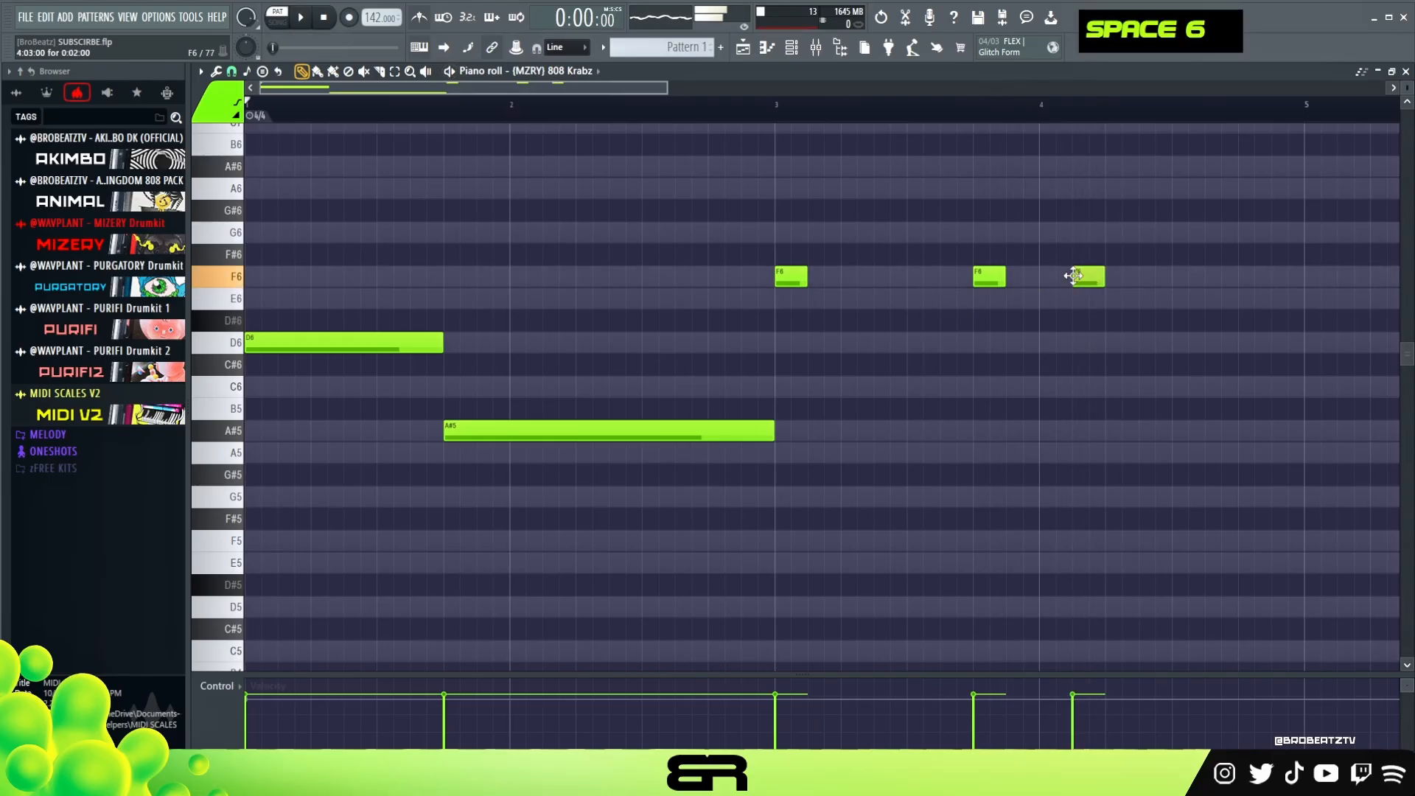
pyautogui.click(1180, 276)
pyautogui.moveTo(1205, 276); pyautogui.dragTo(1304, 278)
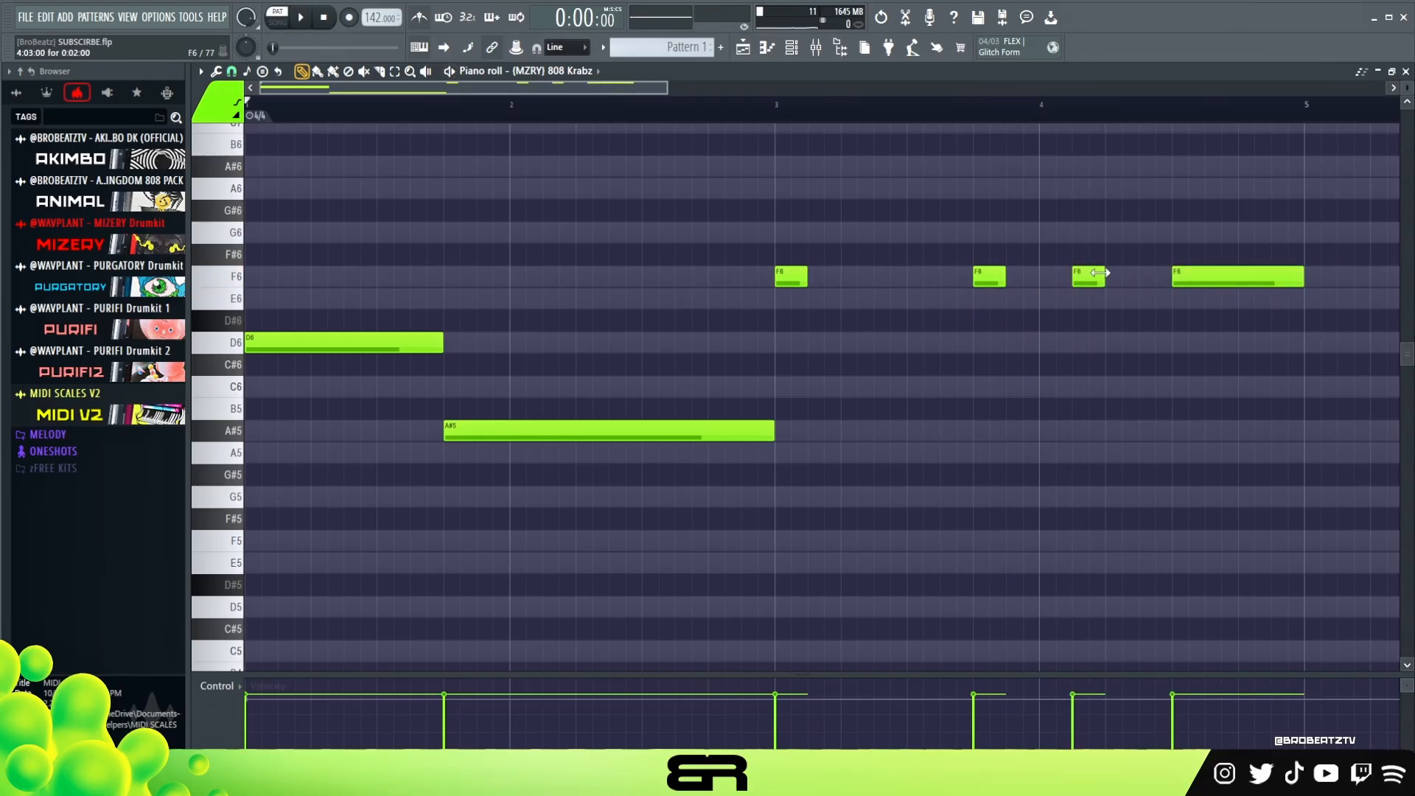
# - Lengthen the three shorter F6 notes in bars 3 and 4 so each one reaches the next
pyautogui.moveTo(1099, 272); pyautogui.dragTo(1170, 275)
pyautogui.moveTo(1014, 278); pyautogui.dragTo(1071, 278)
pyautogui.moveTo(806, 278); pyautogui.dragTo(974, 283)
# - Raise the velocity of all the 808 notes while the pattern plays, then stop playback
pyautogui.hotkey('ctrl', 'a')
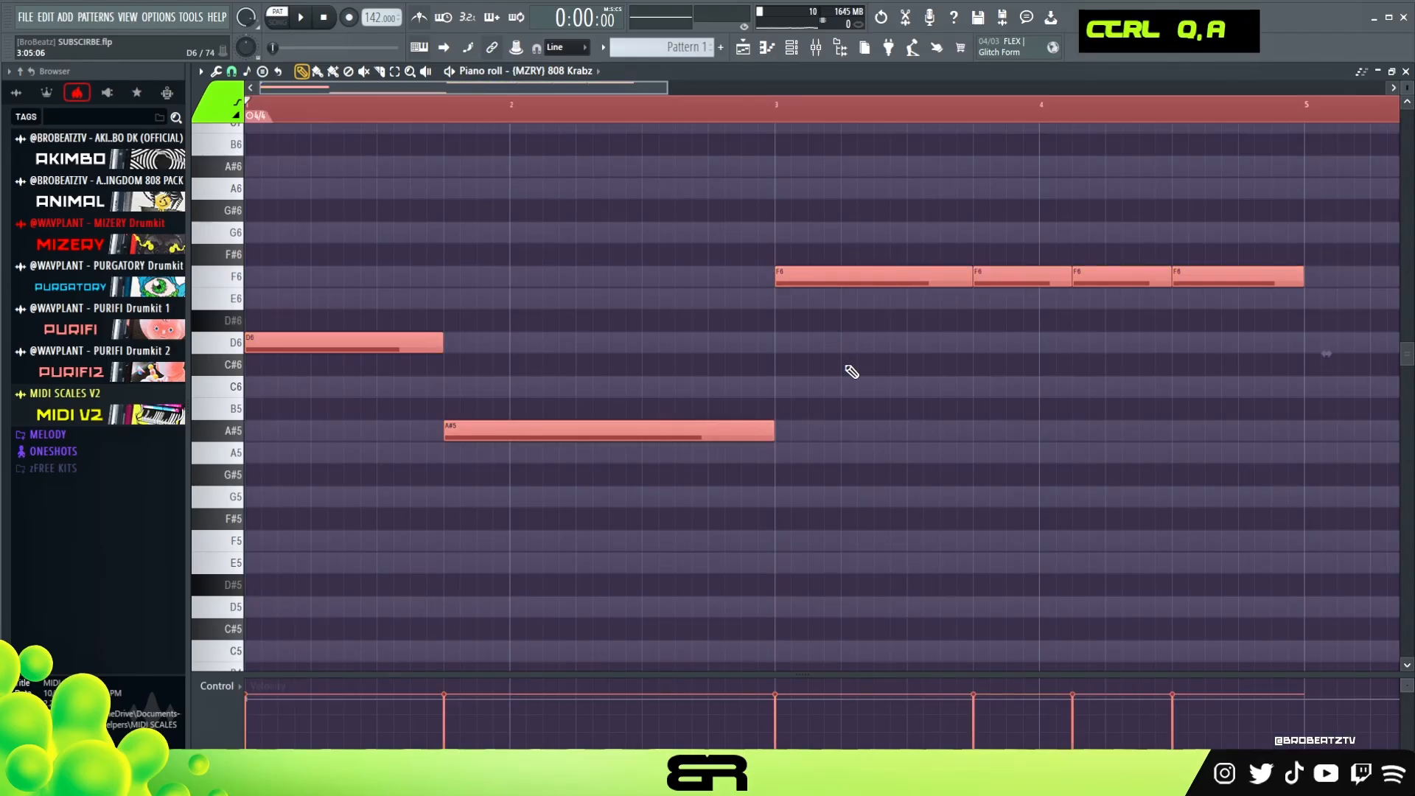
pyautogui.hotkey('ctrl', 'd')
pyautogui.press('space')
pyautogui.hotkey('ctrl', 'a')
pyautogui.scroll(5, 850, 372)
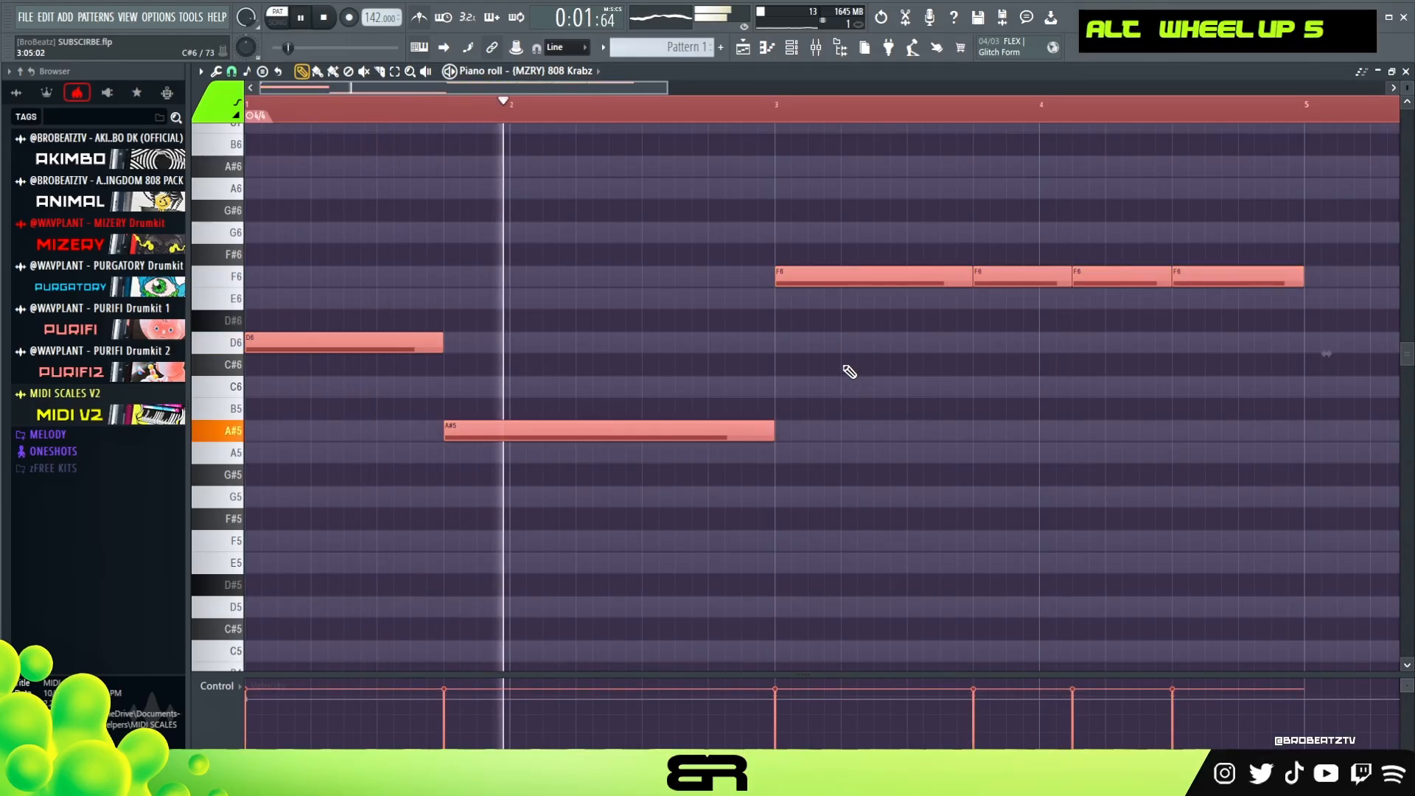
pyautogui.rightClick(932, 381)
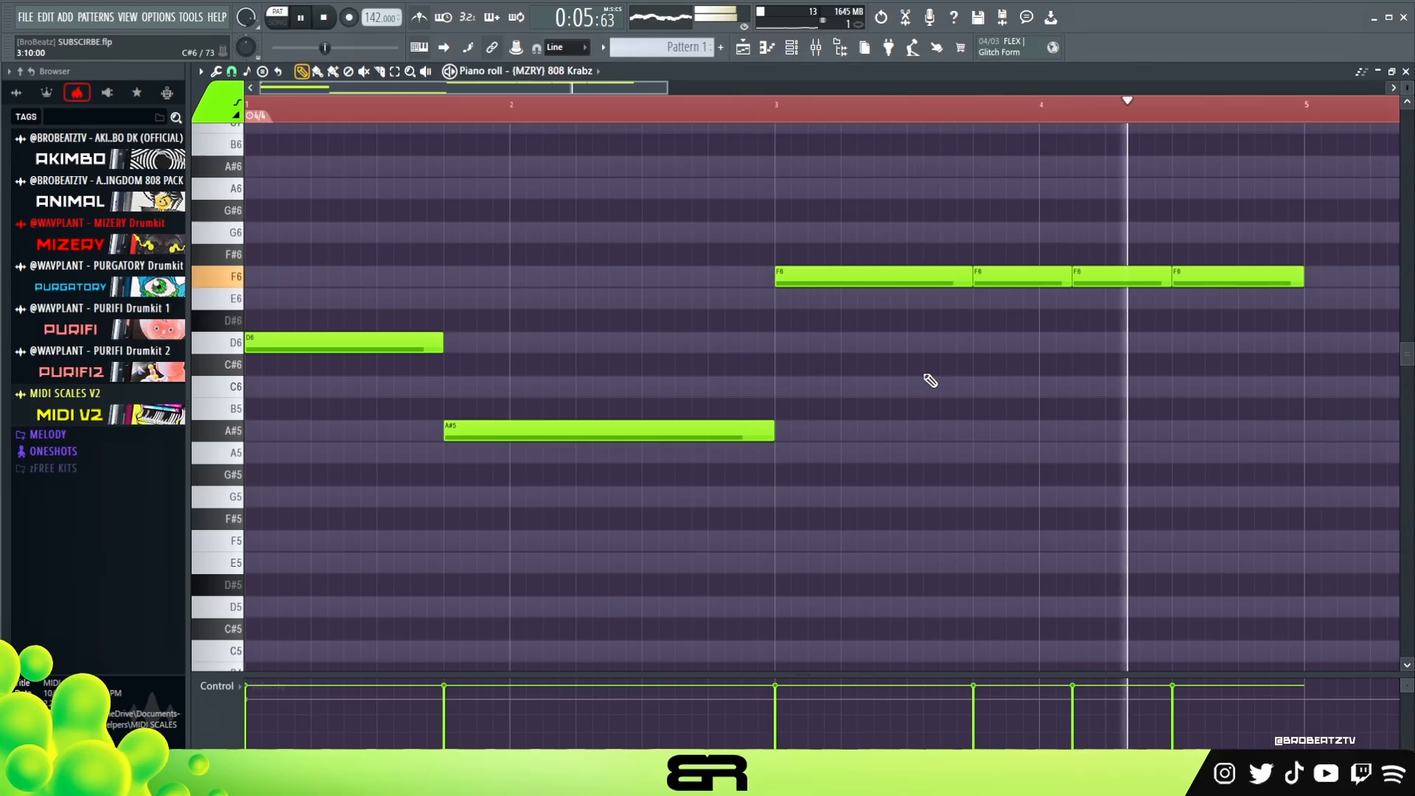
pyautogui.press('space')
# - Duplicate the whole four-bar 808 pattern so the copy starts at bar 5
pyautogui.scroll(-2, 544, 127)
pyautogui.hotkey('ctrl', 'a')
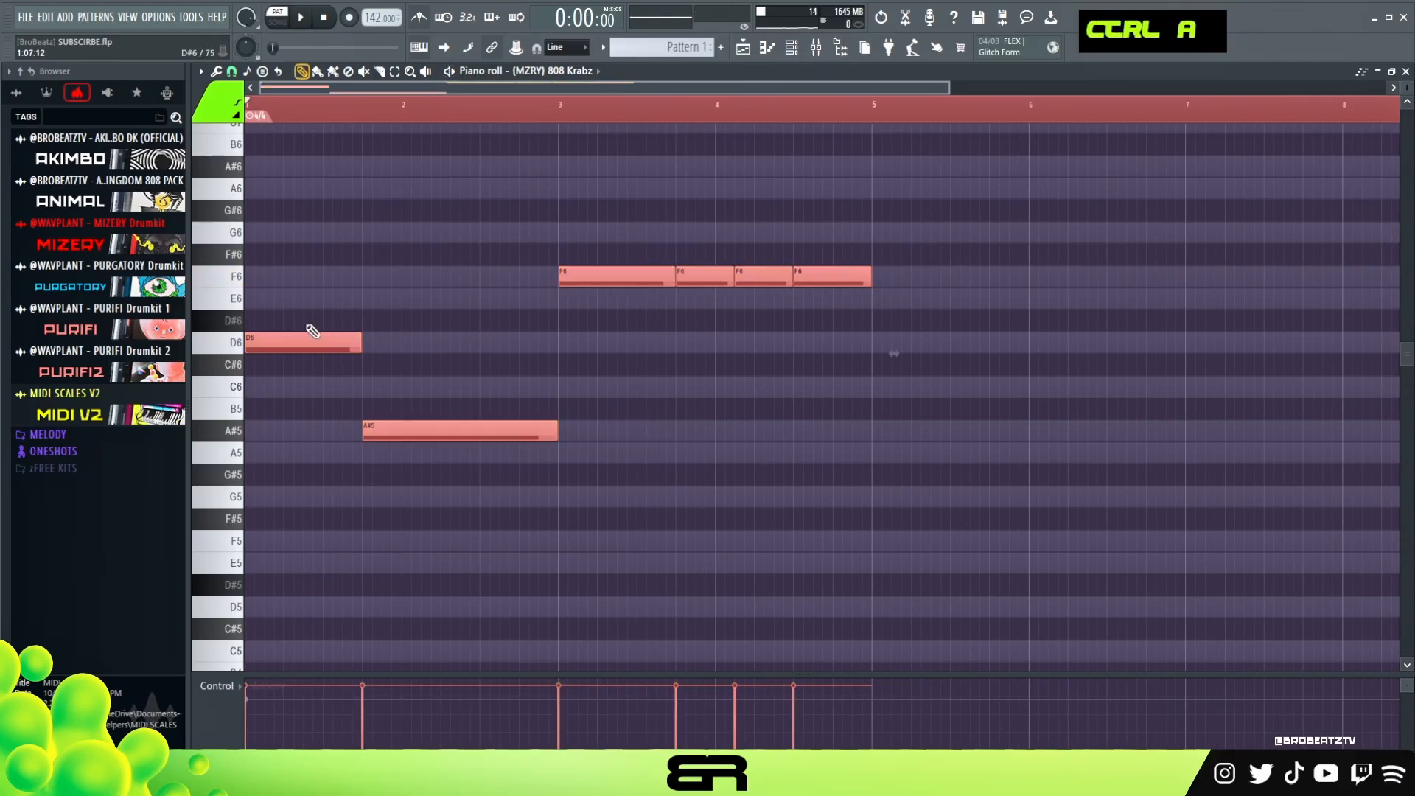
pyautogui.moveTo(310, 341); pyautogui.dragTo(910, 353)
pyautogui.rightClick(894, 317)
pyautogui.scroll(-1, 741, 118)
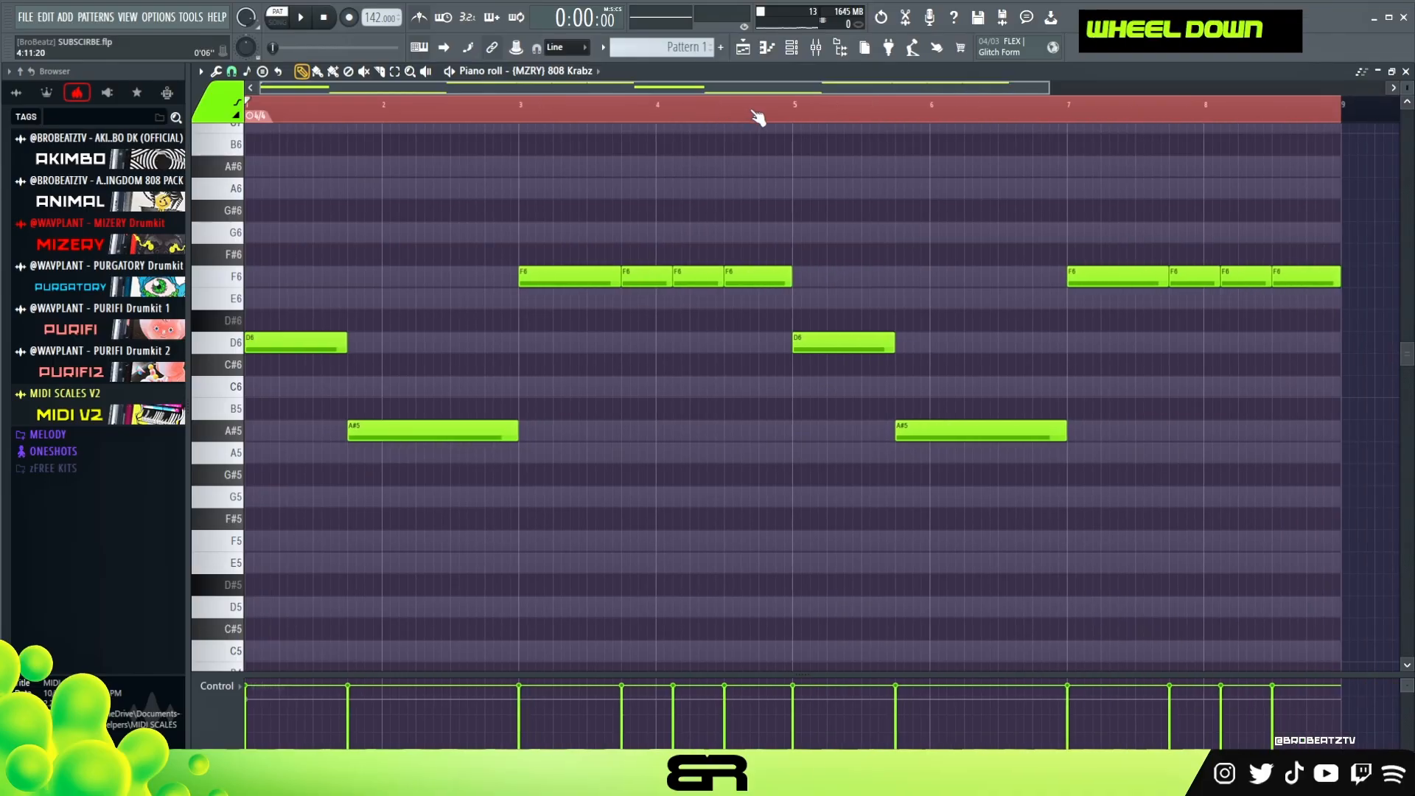
# - Shorten the D6 note at bar 5 to six steps and fill the gap after it with another D6 note
pyautogui.scroll(2, 877, 341)
pyautogui.scroll(-3, 863, 329)
pyautogui.moveTo(894, 295); pyautogui.dragTo(831, 311)
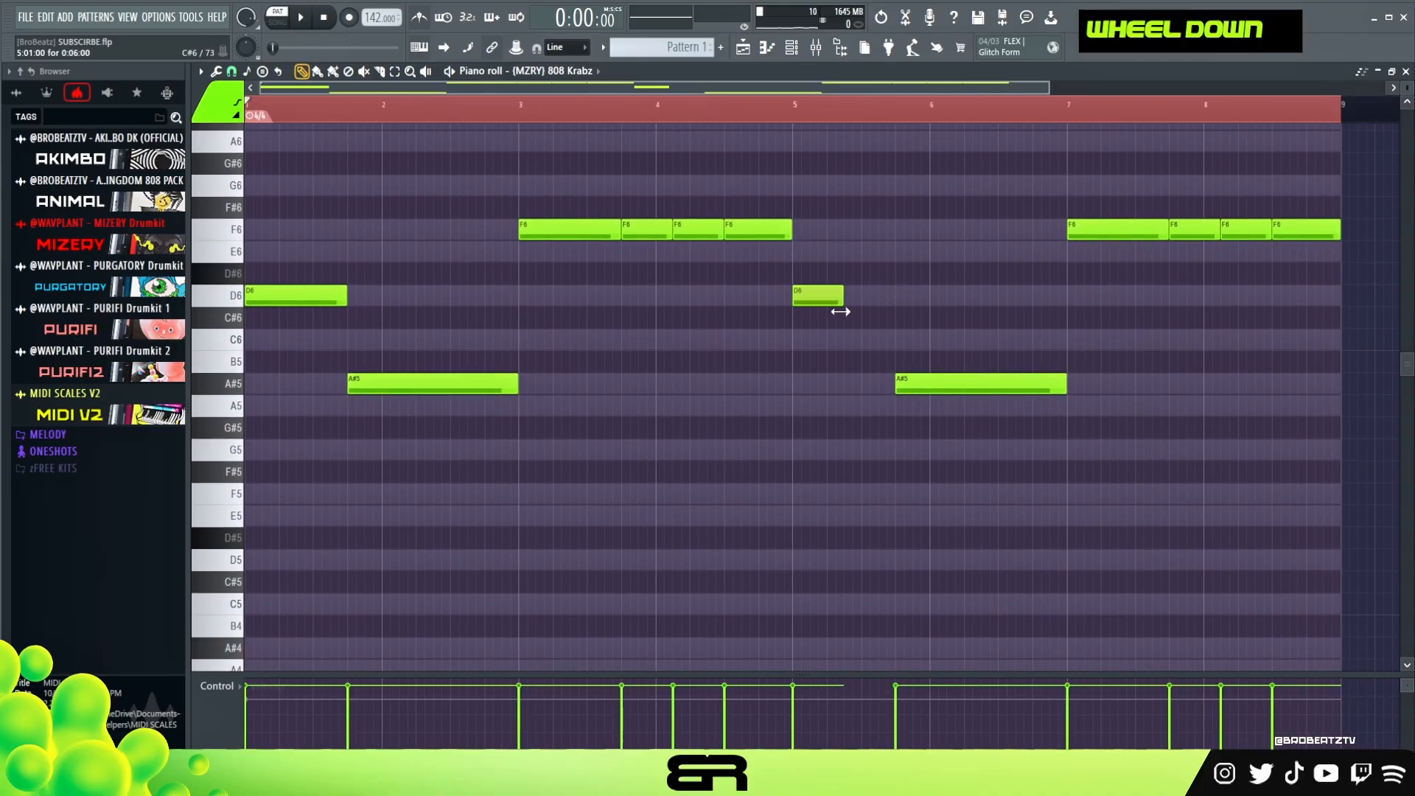
pyautogui.click(850, 295)
pyautogui.keyDown('ctrl'); pyautogui.click(874, 299); pyautogui.keyUp('ctrl')
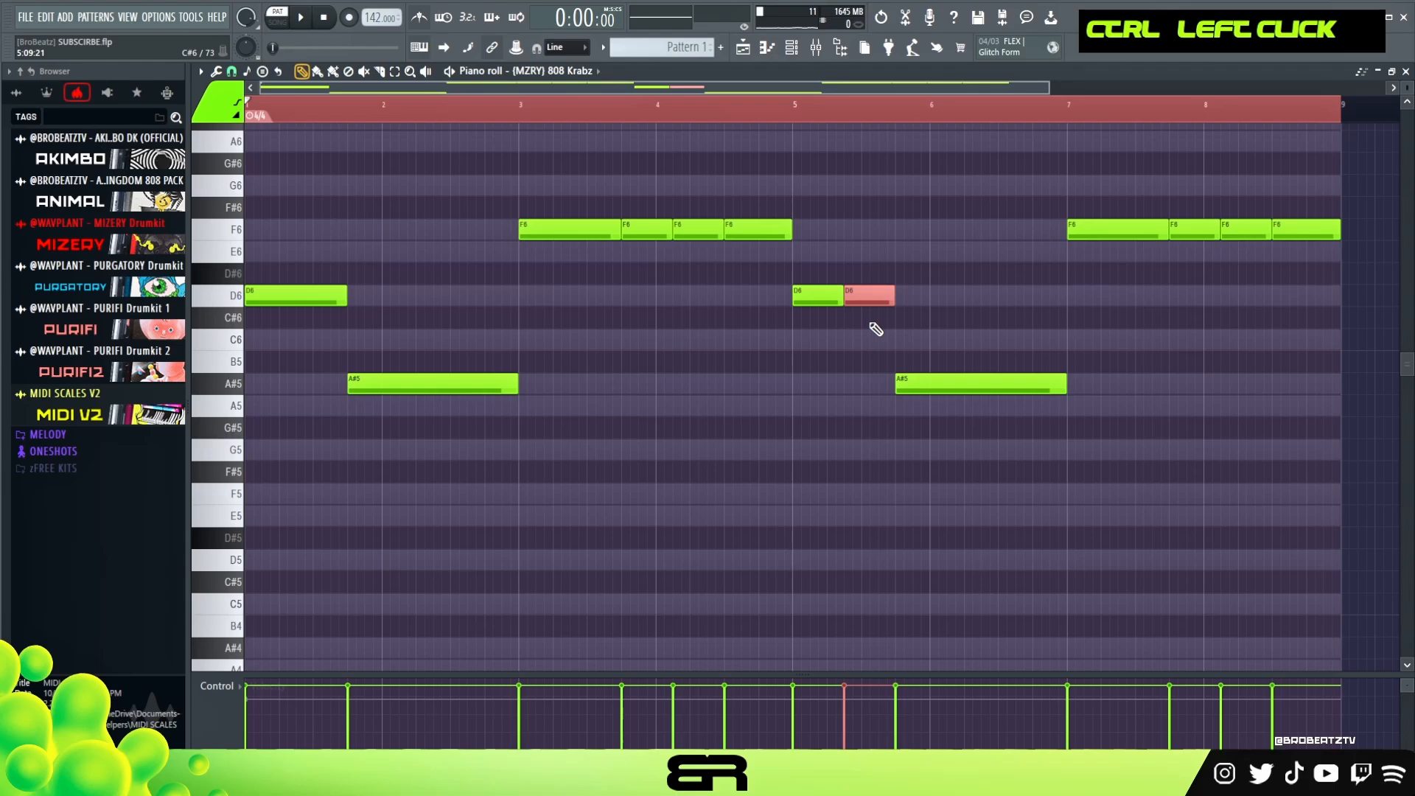
# - Raise the second D6 note in bar 5 one octave and divide the long A#5 after it into notes of eight, six and six steps
pyautogui.hotkey('ctrl', 'Up')
pyautogui.rightClick(935, 353)
pyautogui.moveTo(1065, 501); pyautogui.dragTo(948, 514)
pyautogui.click(971, 499)
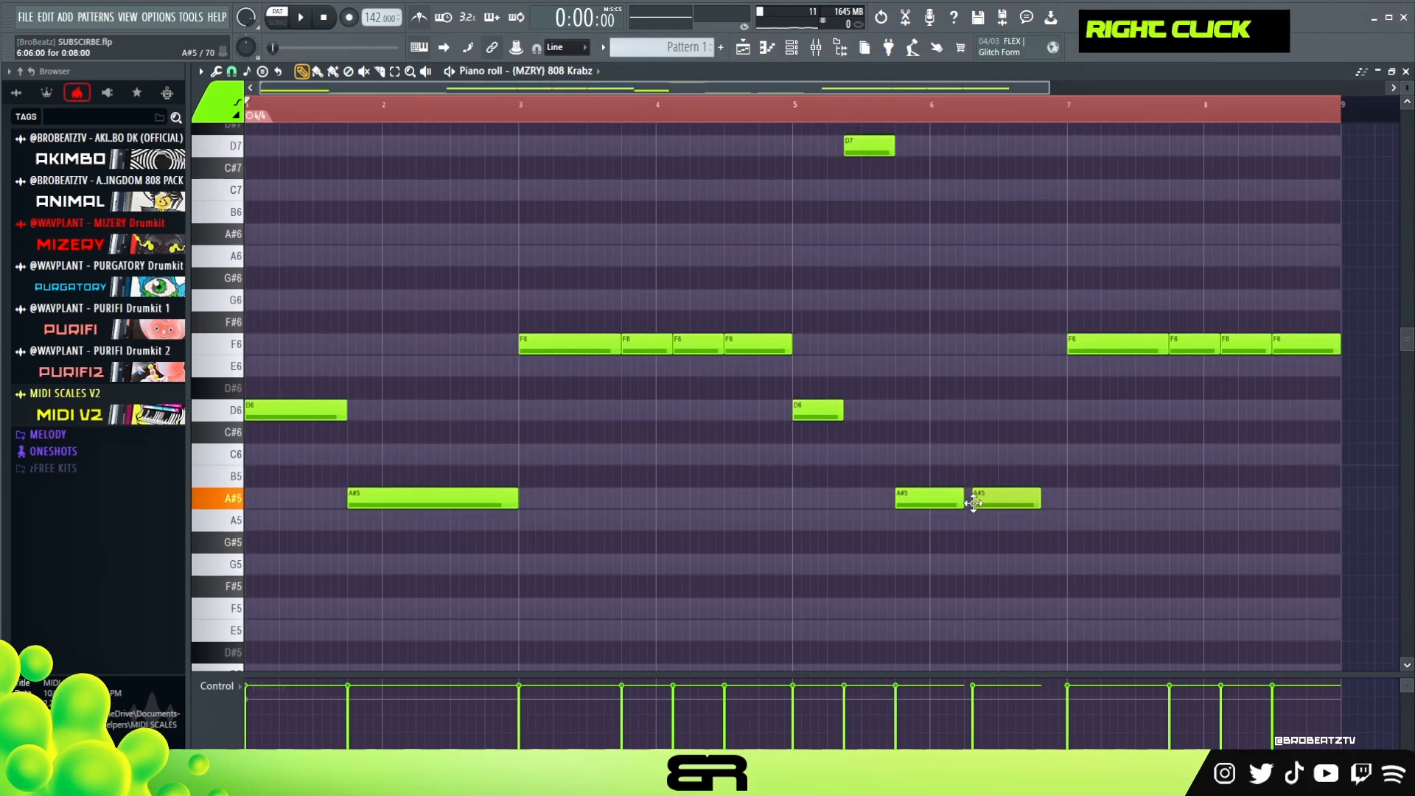
pyautogui.moveTo(994, 501); pyautogui.dragTo(1063, 505)
pyautogui.keyDown('ctrl'); pyautogui.click(1026, 505); pyautogui.keyUp('ctrl')
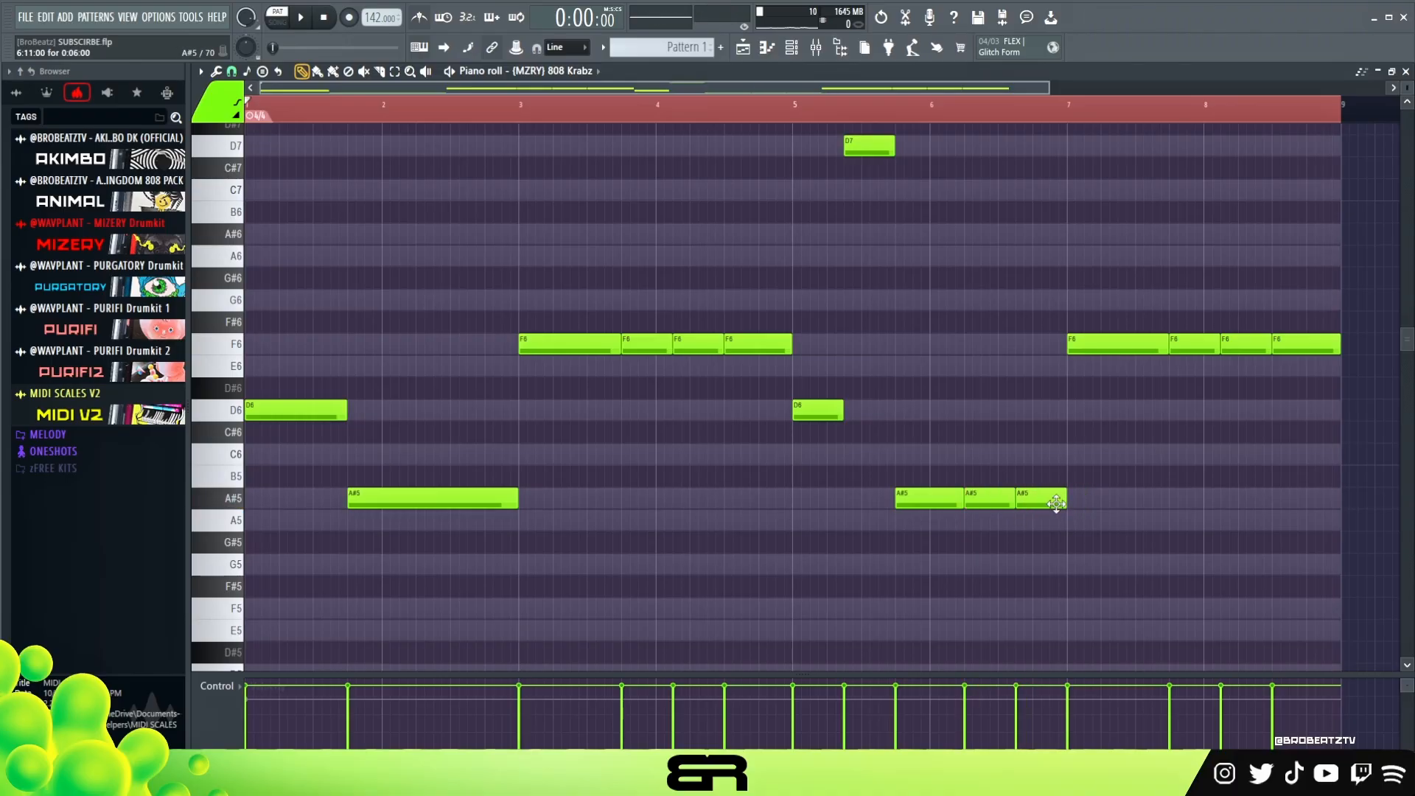
pyautogui.moveTo(706, 325); pyautogui.dragTo(1046, 575)
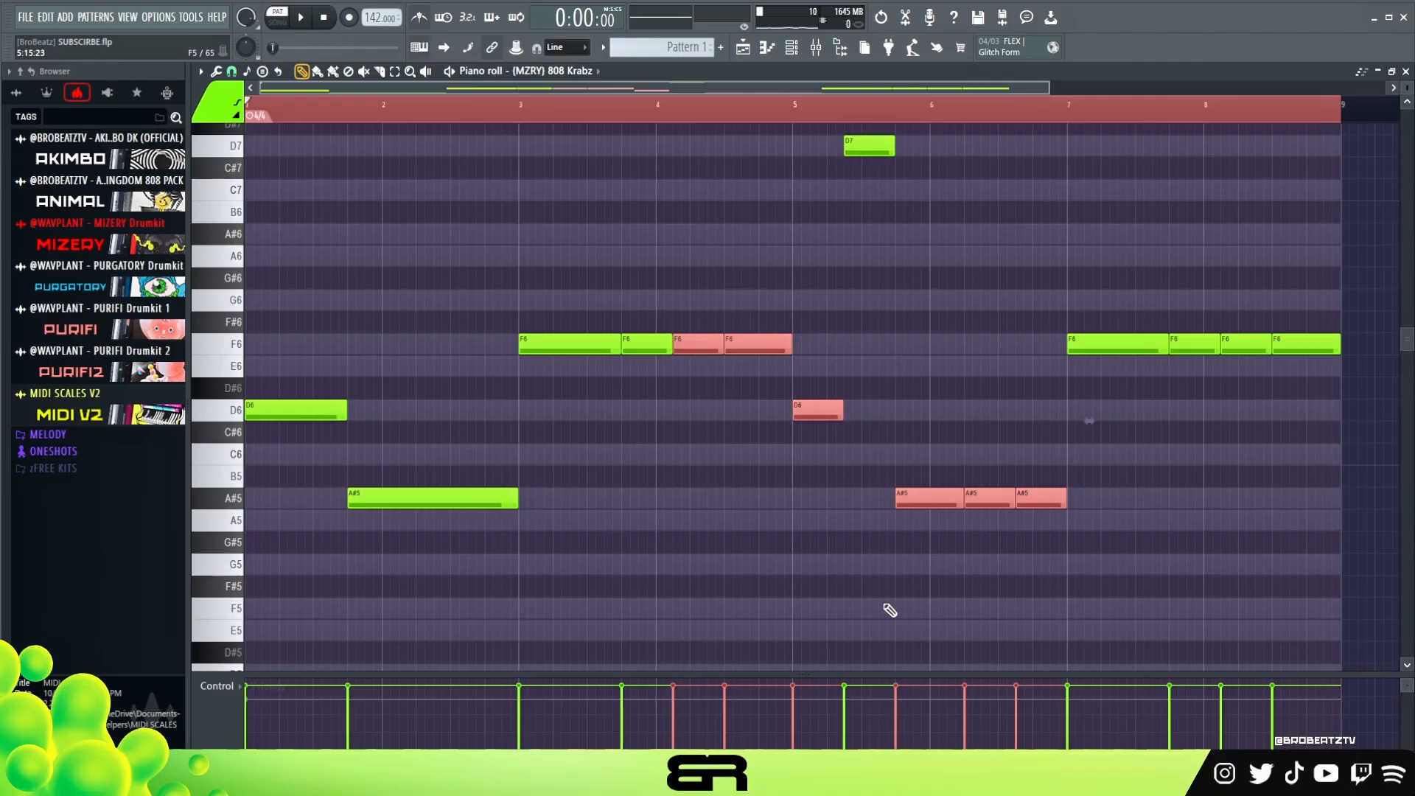
pyautogui.keyDown('ctrl'); pyautogui.click(1073, 451); pyautogui.keyUp('ctrl')
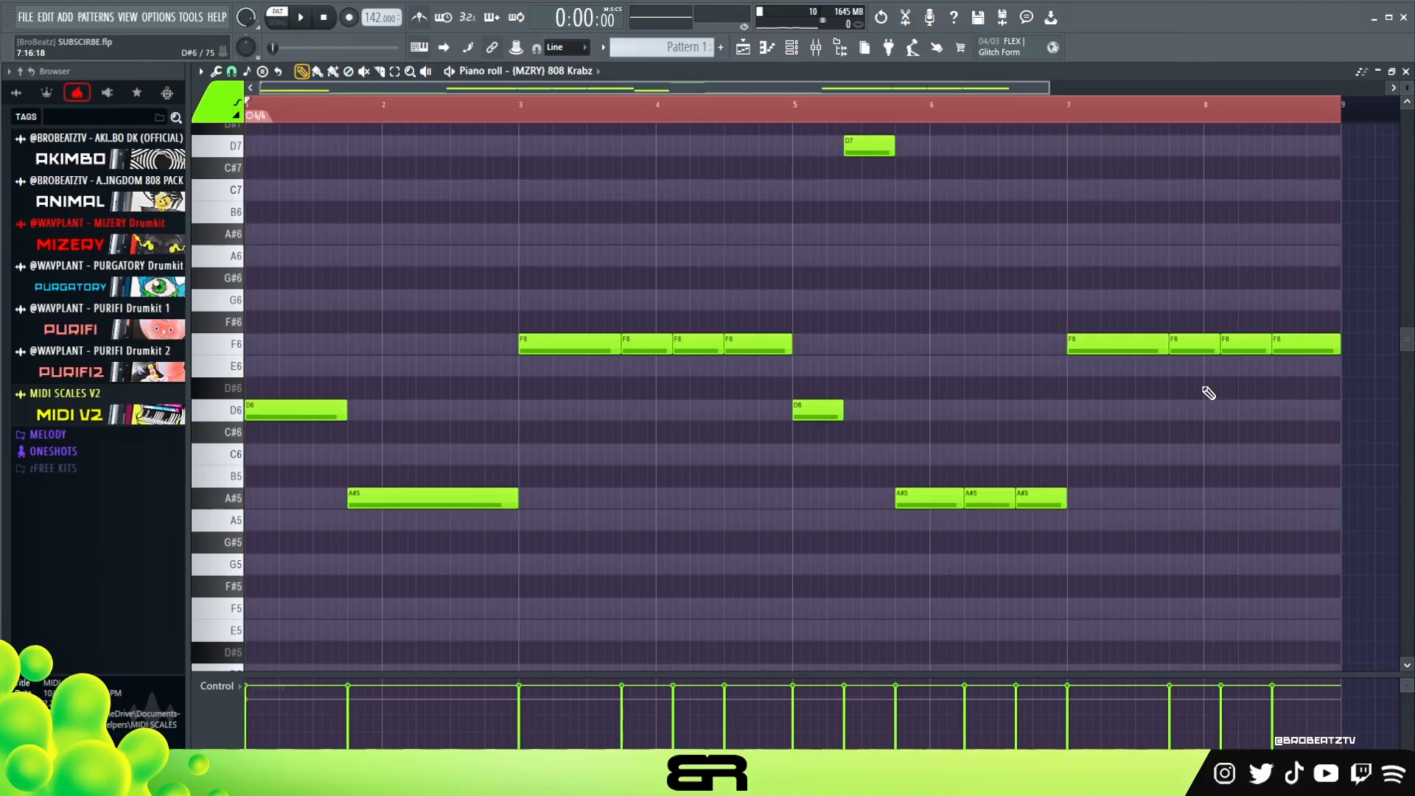
pyautogui.moveTo(1115, 312); pyautogui.dragTo(1295, 386)
pyautogui.rightClick(989, 484)
pyautogui.moveTo(1323, 124); pyautogui.dragTo(251, 568)
pyautogui.rightClick(785, 481)
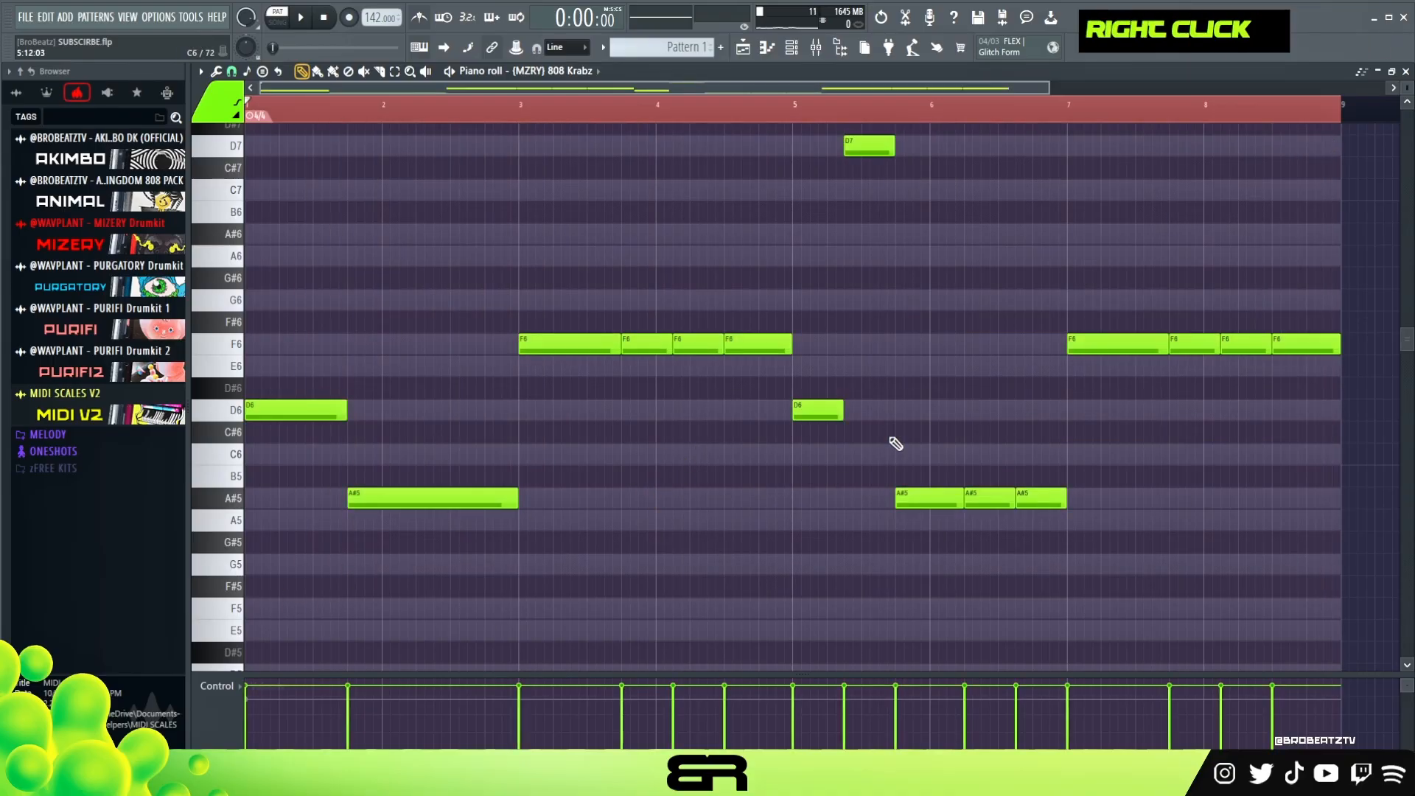
pyautogui.scroll(-2, 1011, 449)
pyautogui.scroll(2, 992, 420)
pyautogui.click(794, 51)
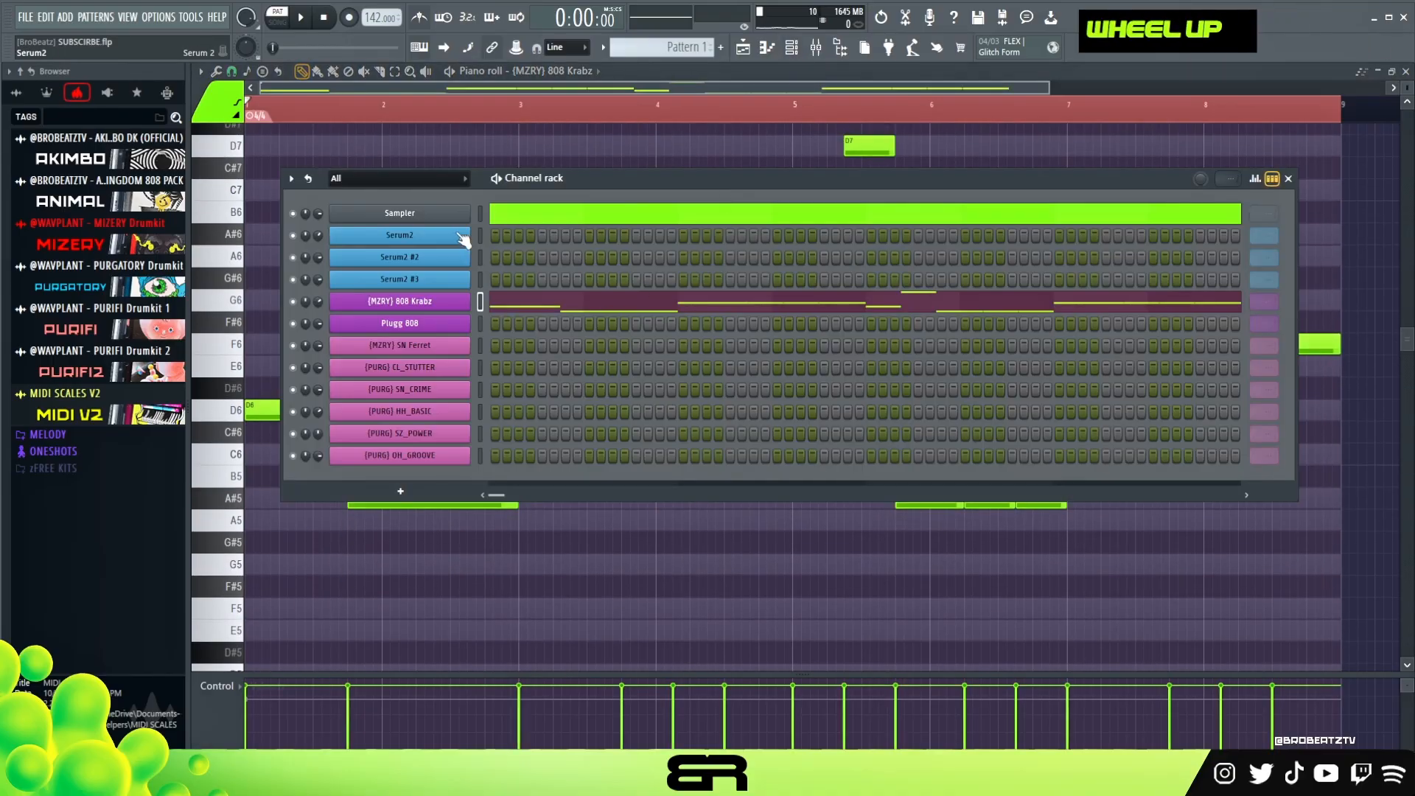
pyautogui.rightClick(364, 142)
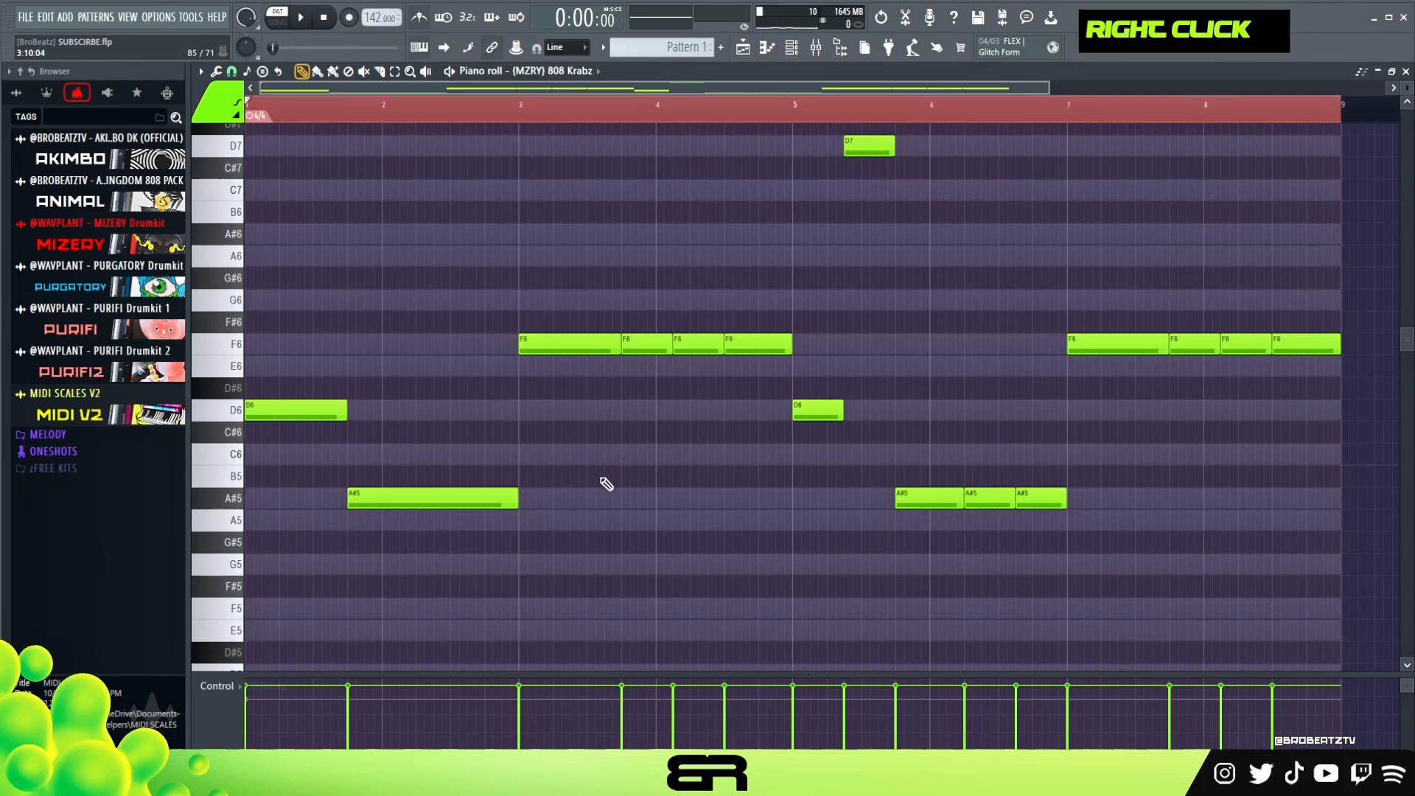
# - Copy the (MZRY) 808 Krabz notes into the Plugg 808 channel and play the pattern briefly
pyautogui.click(794, 55)
pyautogui.rightClick(445, 301)
pyautogui.click(621, 315)
pyautogui.rightClick(406, 327)
pyautogui.click(640, 354)
pyautogui.rightClick(597, 528)
pyautogui.press('space')
pyautogui.press('space')
# - Lower all Plugg 808 notes two octaves, play them briefly, and raise them back one octave
pyautogui.doubleClick(793, 51)
pyautogui.hotkey('ctrl', 'a')
pyautogui.hotkey('ctrl', 'Down')
pyautogui.hotkey('ctrl', 'Down')
pyautogui.press('space')
pyautogui.press('space')
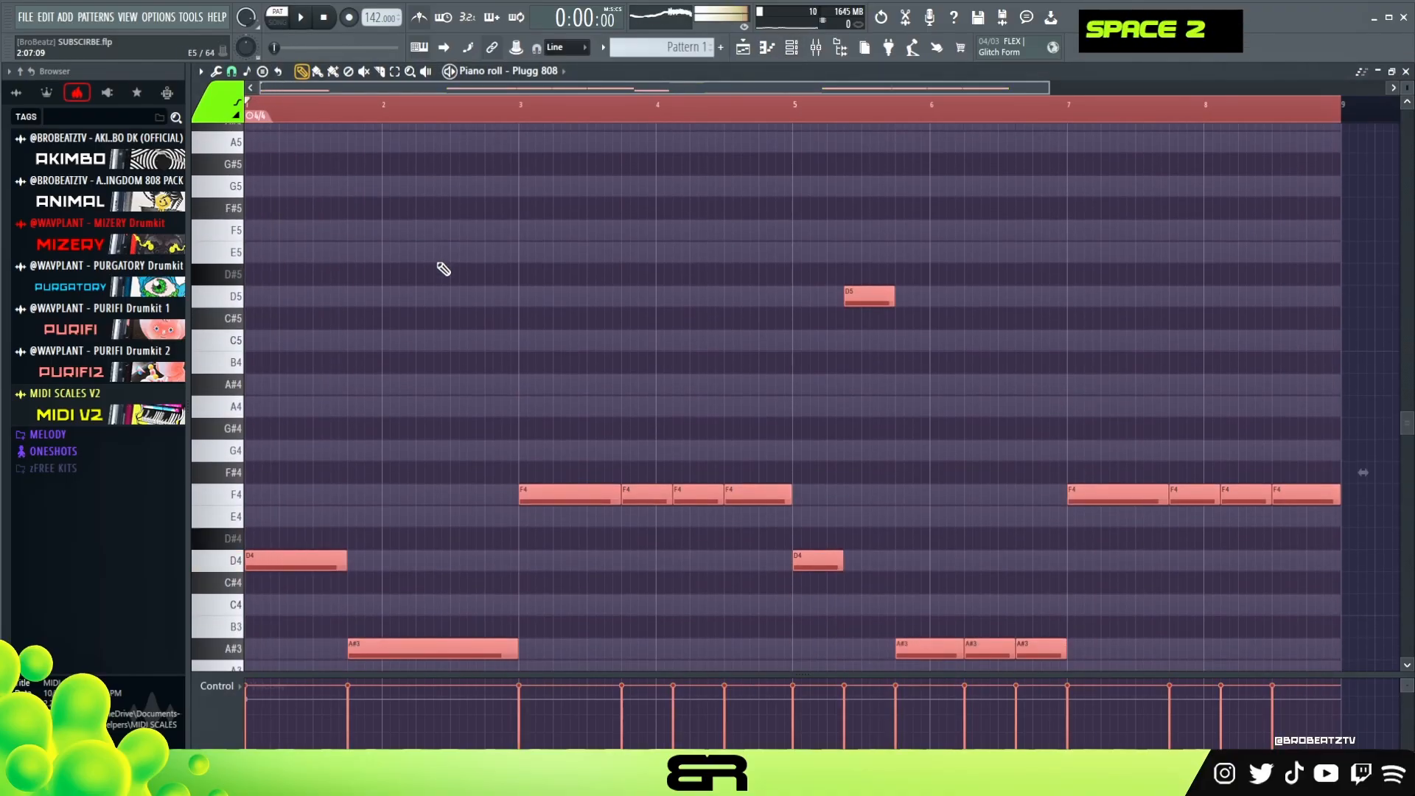
pyautogui.hotkey('ctrl', 'Up')
pyautogui.click(796, 53)
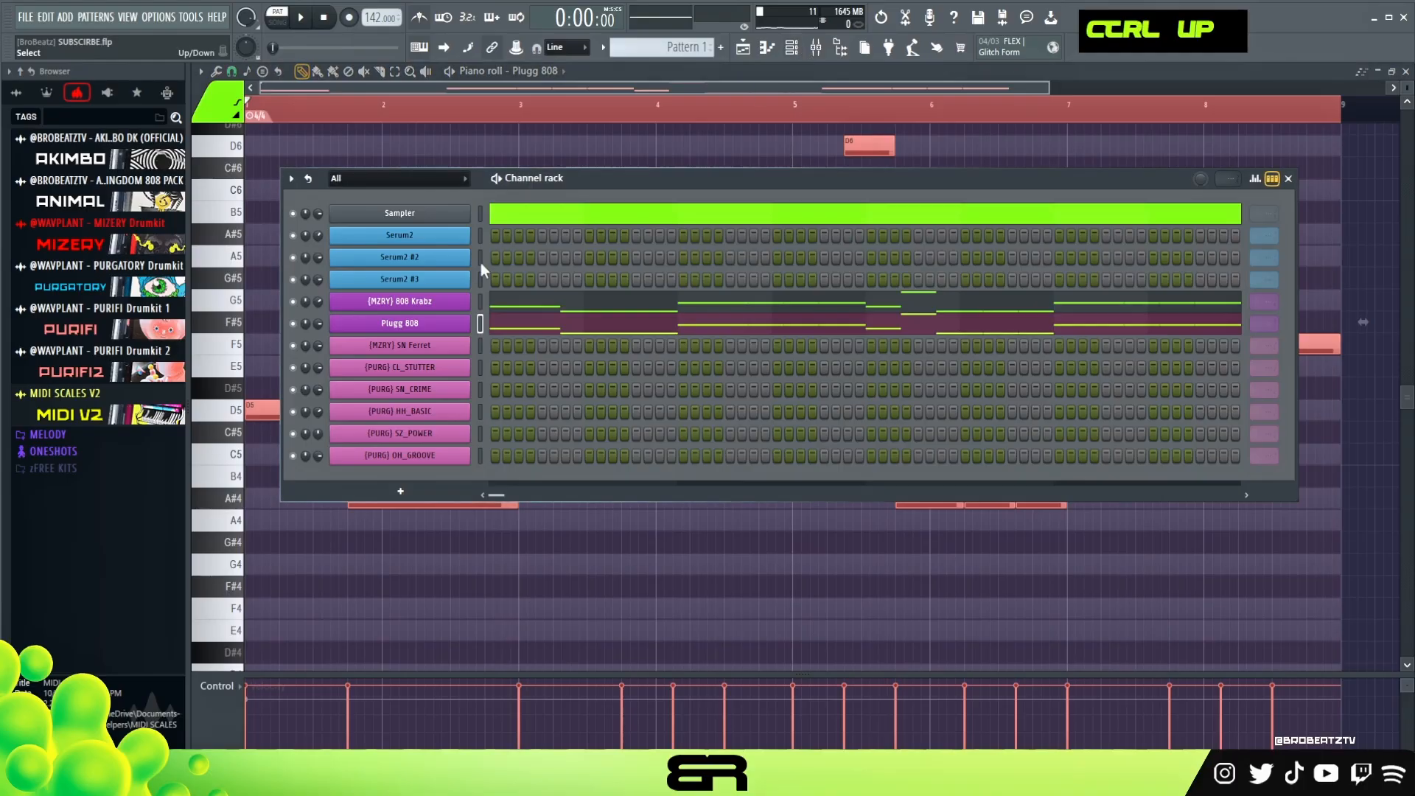
pyautogui.doubleClick(512, 327)
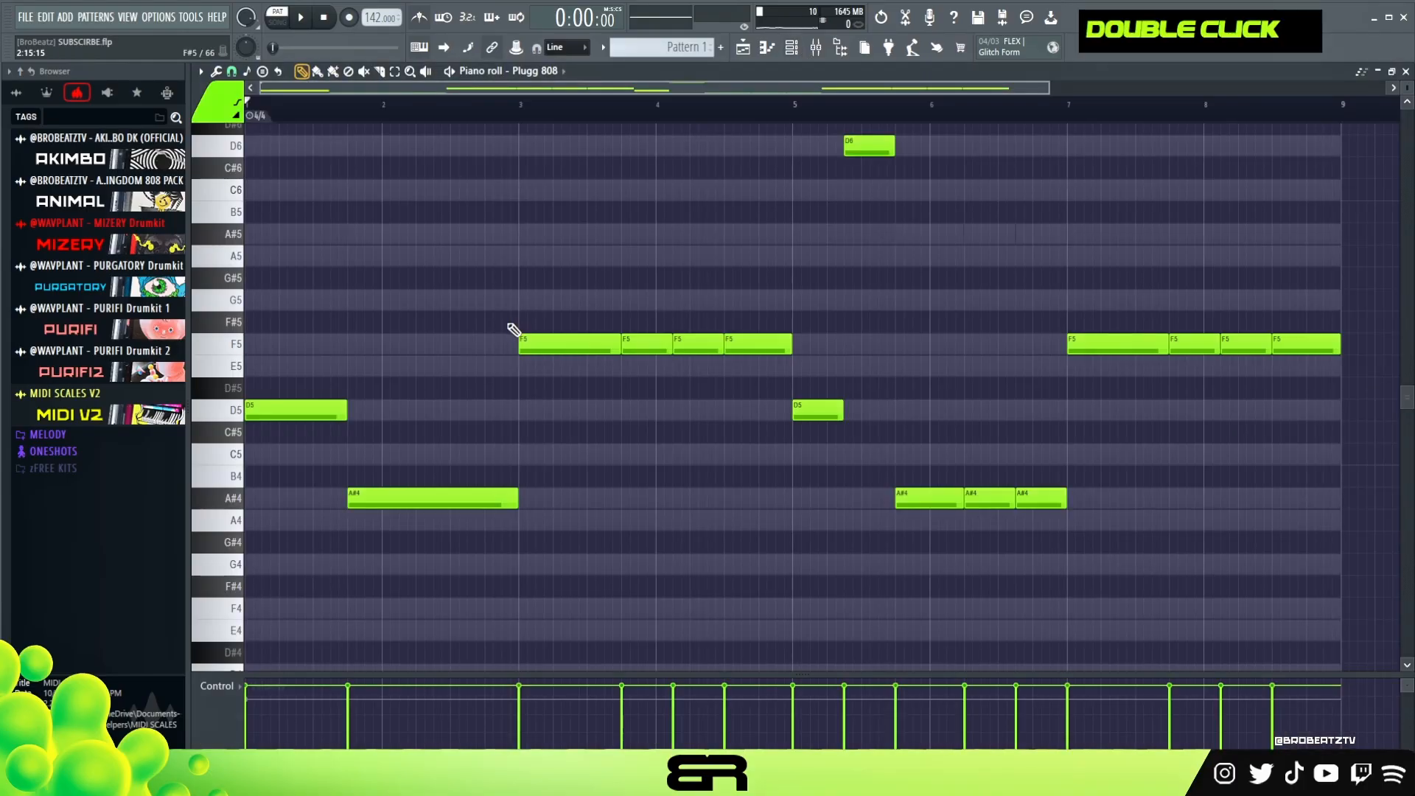
# - Lower all the (MZRY) 808 Krabz notes one octave and play the eight-bar pattern through
pyautogui.click(797, 53)
pyautogui.doubleClick(570, 312)
pyautogui.hotkey('ctrl', 'a')
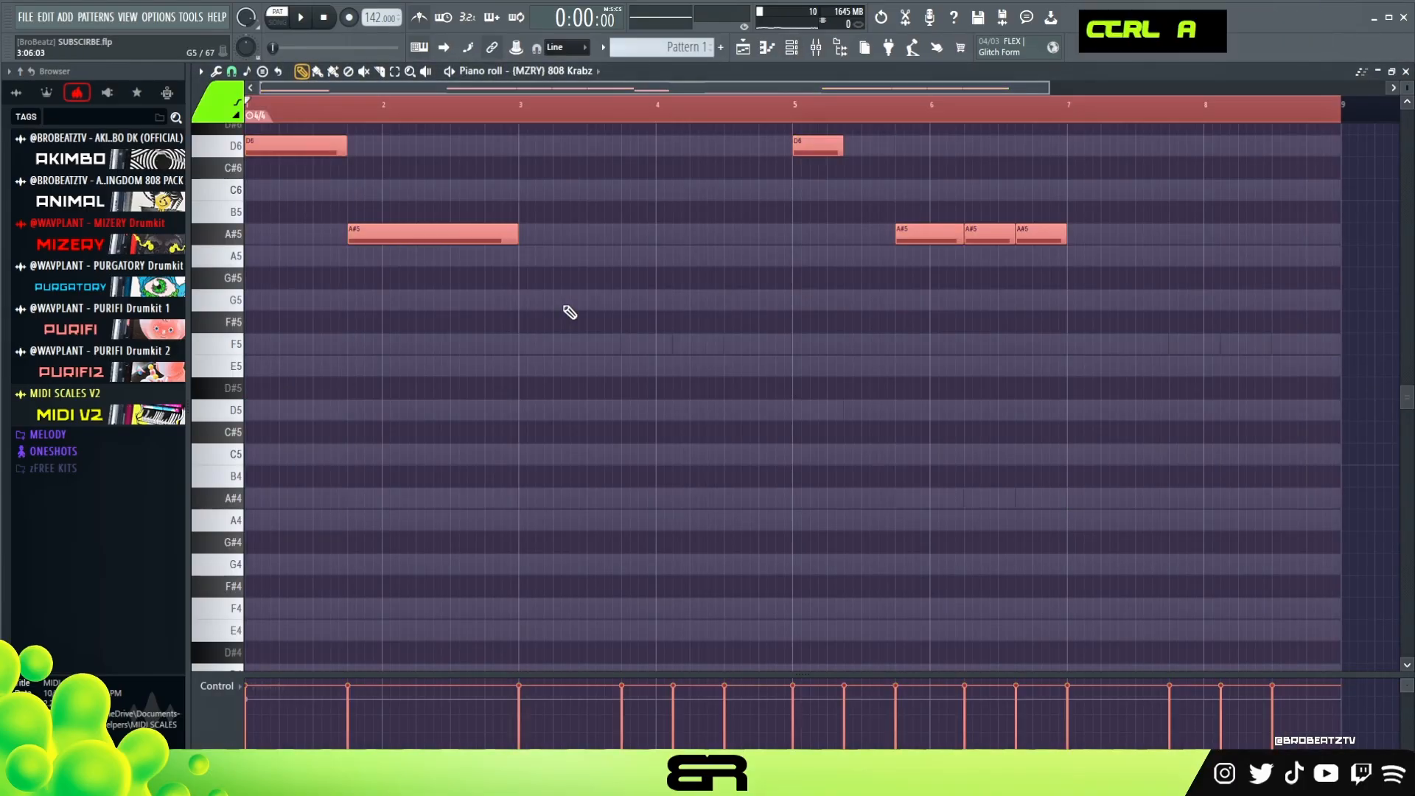
pyautogui.hotkey('ctrl', 'Down')
pyautogui.press('space')
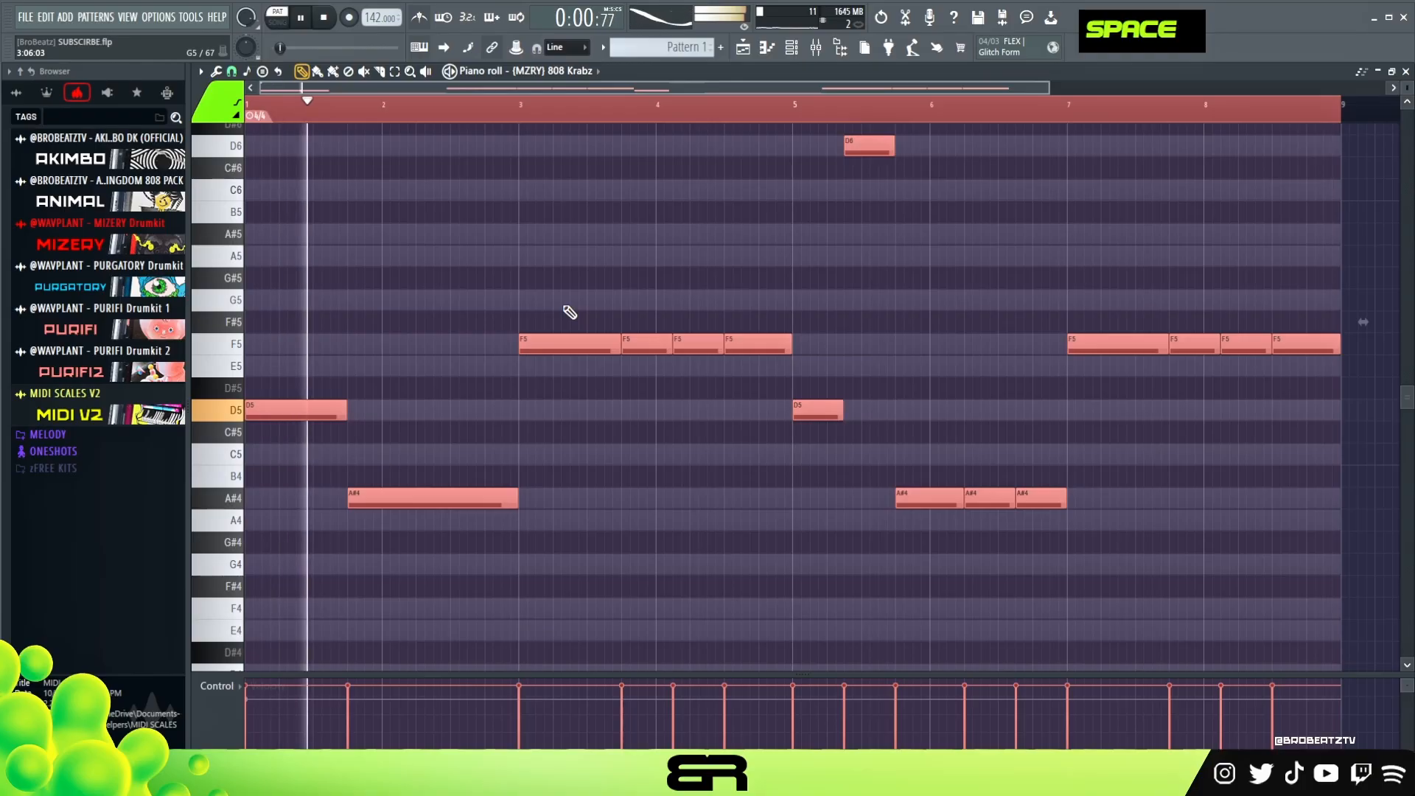
pyautogui.click(797, 52)
pyautogui.click(798, 54)
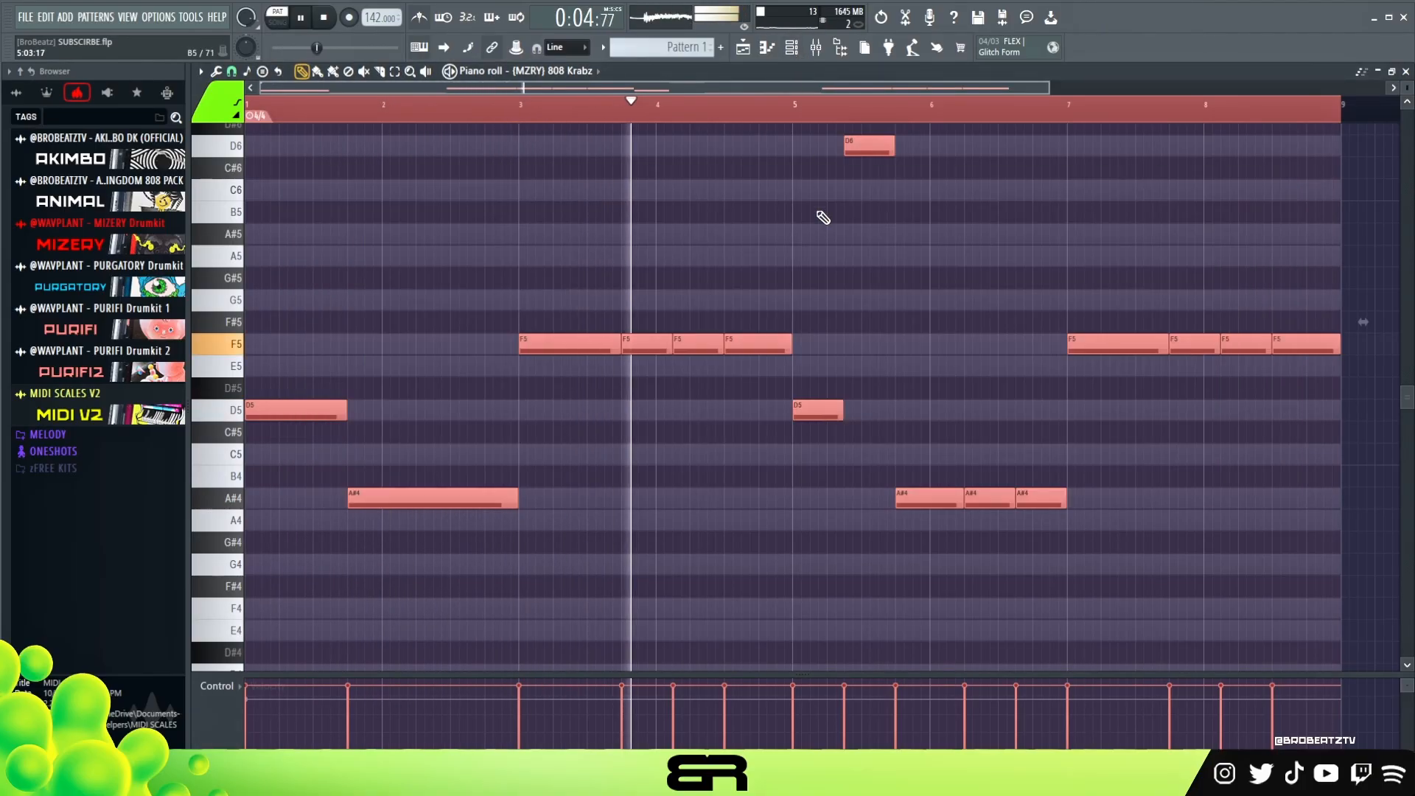
pyautogui.scroll(2, 885, 272)
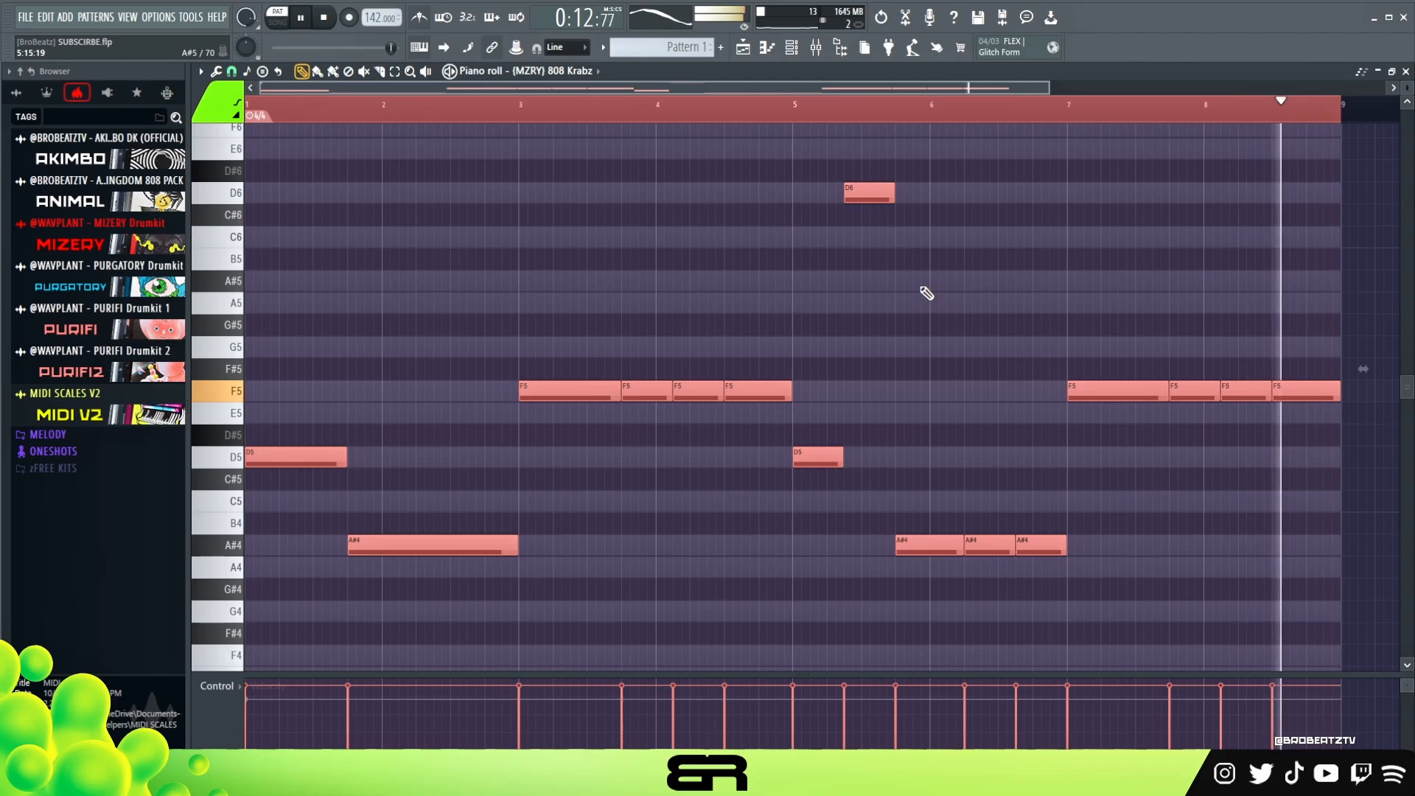
pyautogui.press('space')
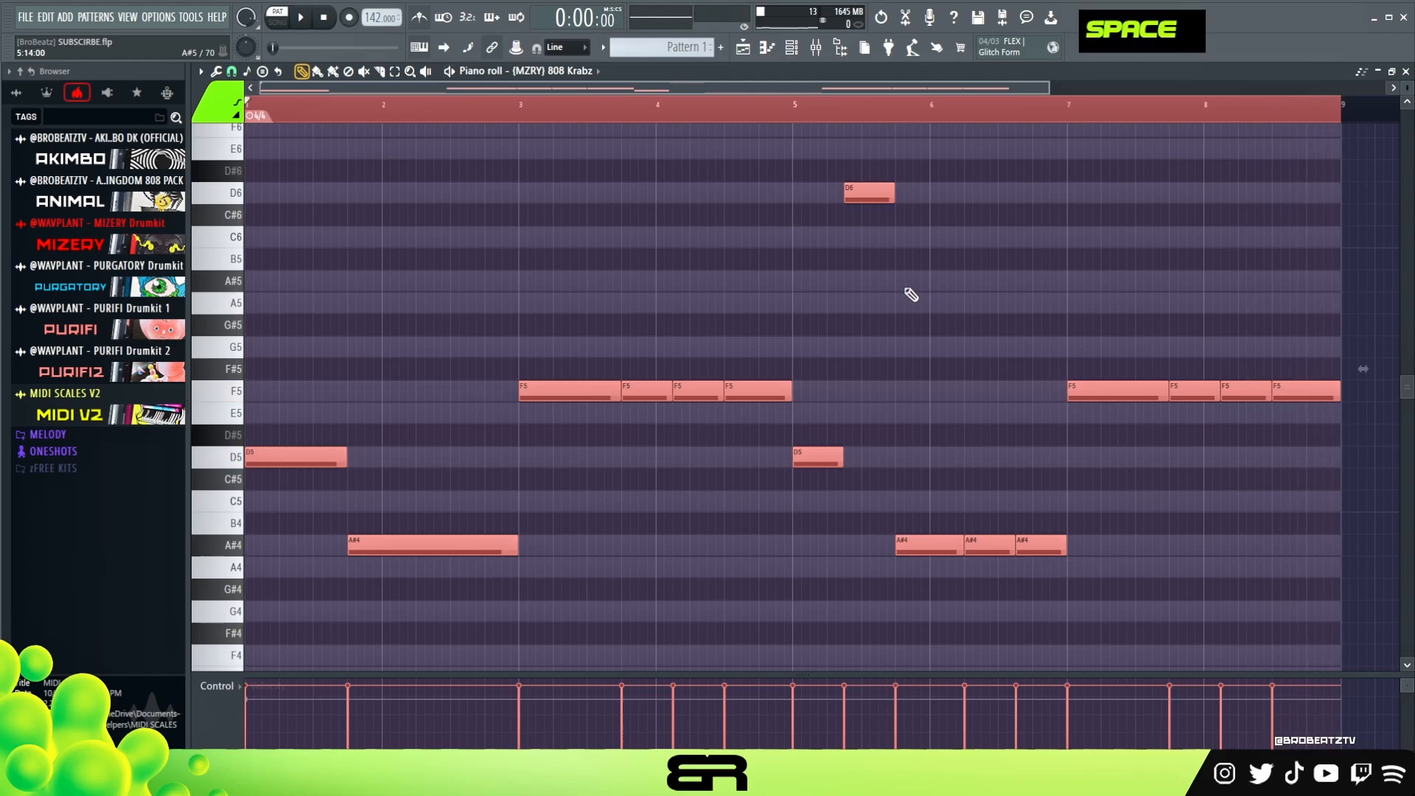
pyautogui.rightClick(577, 289)
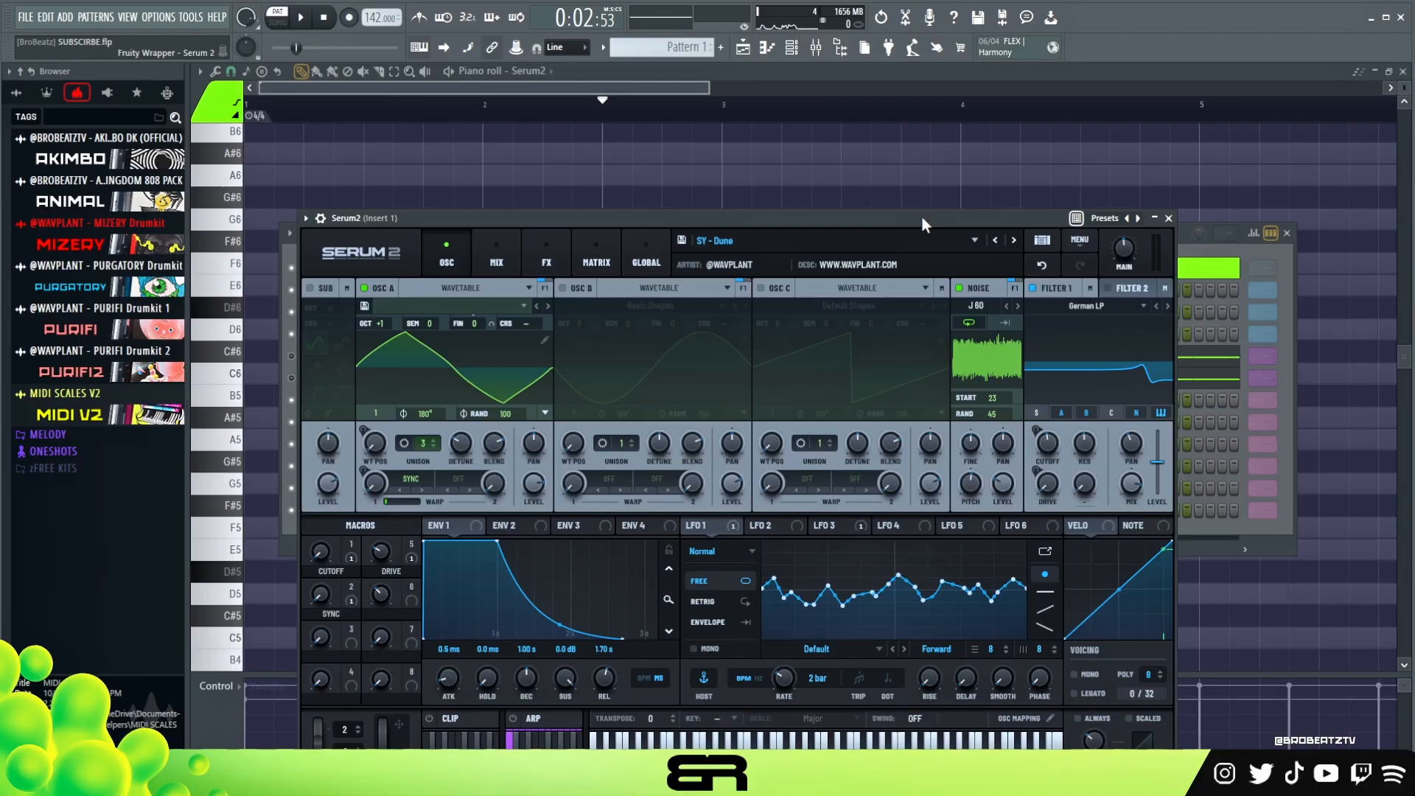
# - Copy the (MZRY) 808 Krabz notes into the Serum2 channel that uses the SY - Dune preset
pyautogui.moveTo(923, 218); pyautogui.dragTo(891, 142)
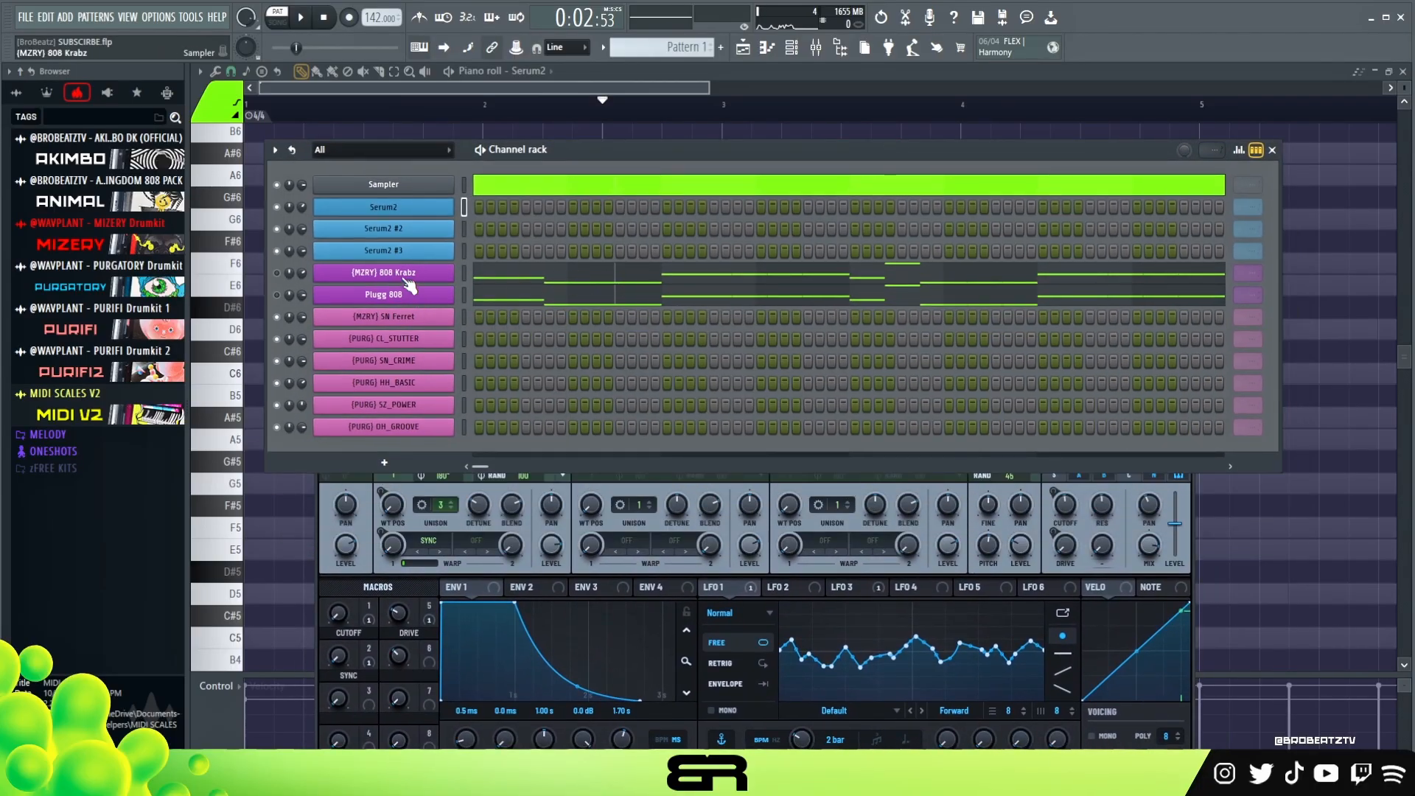
pyautogui.rightClick(476, 273)
pyautogui.click(654, 288)
pyautogui.rightClick(457, 204)
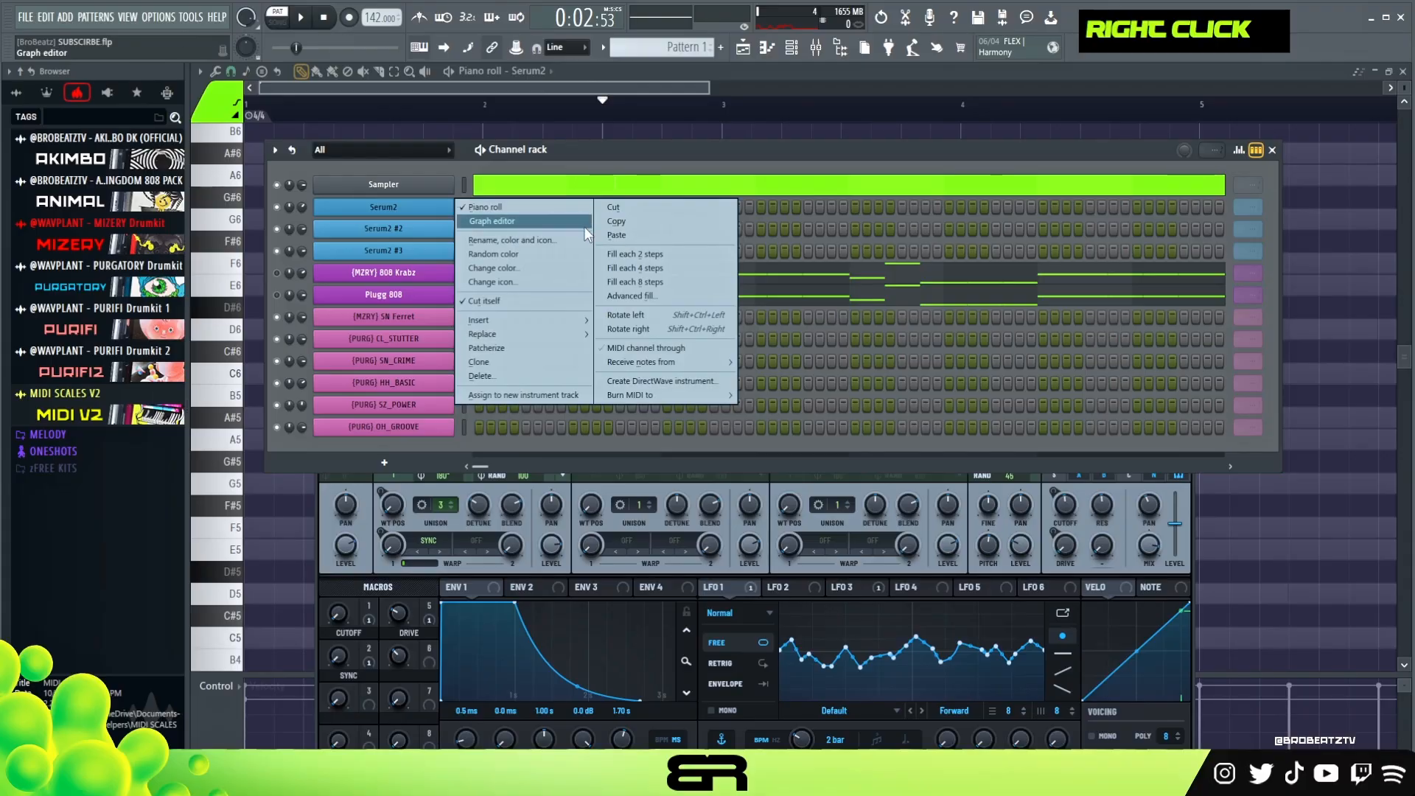
pyautogui.click(621, 233)
pyautogui.click(666, 503)
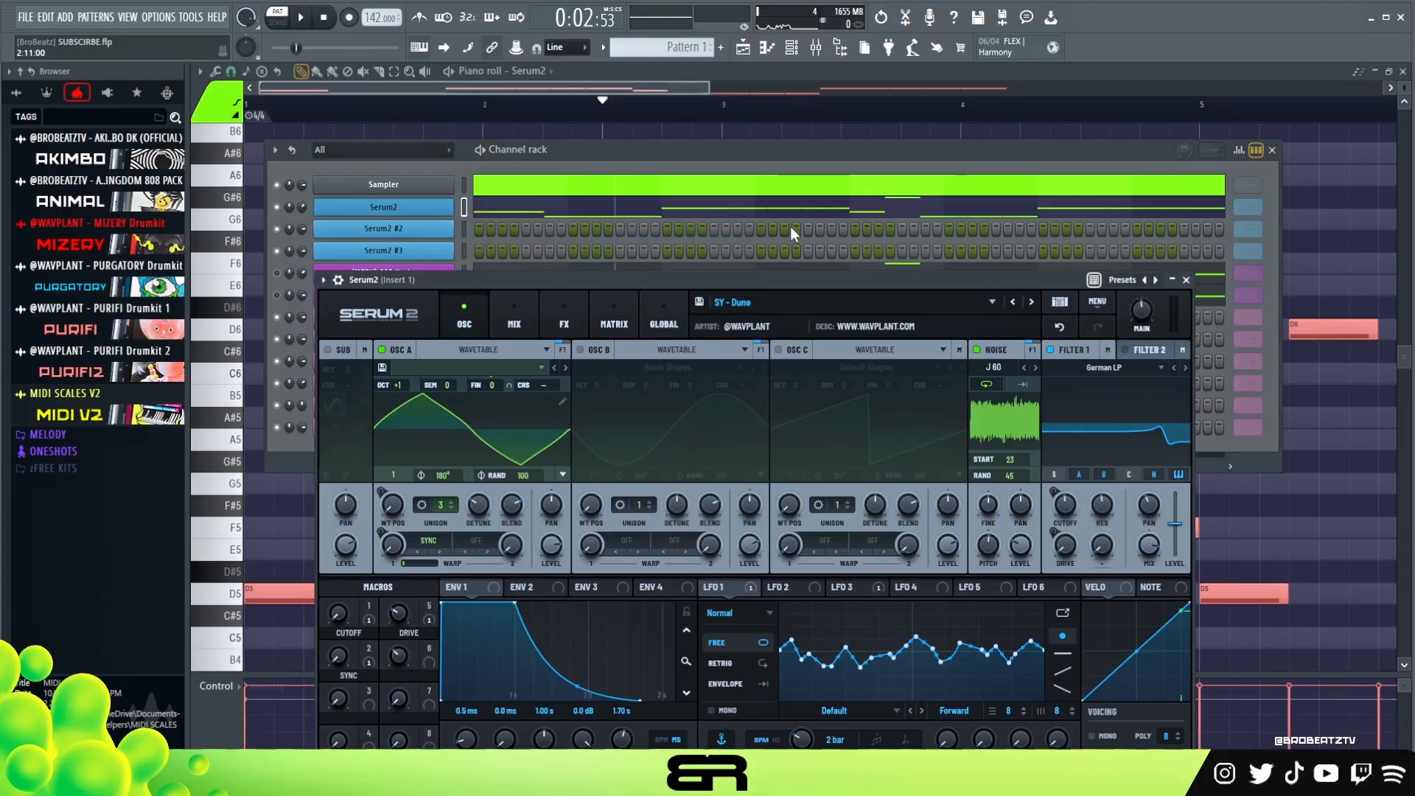
pyautogui.moveTo(808, 273); pyautogui.dragTo(796, 226)
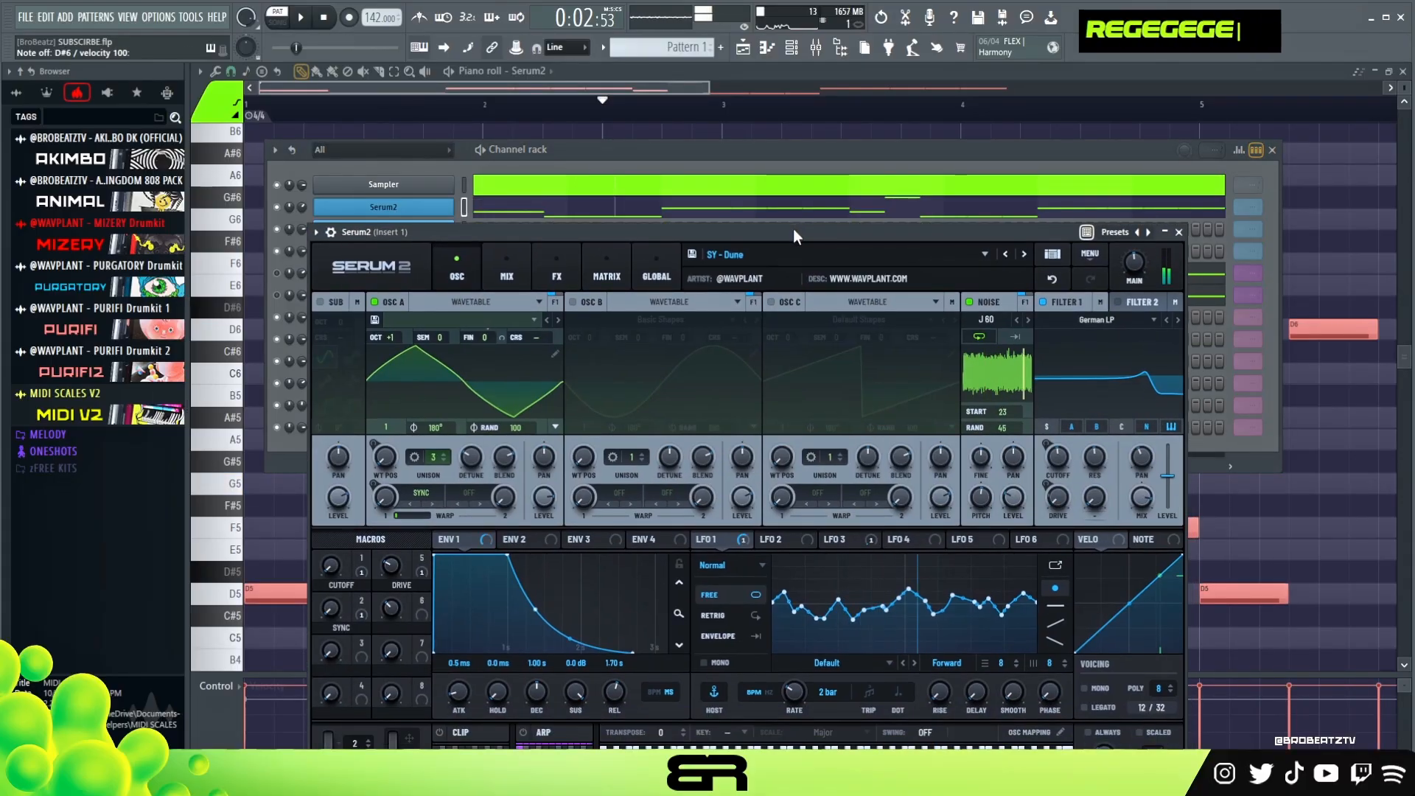
pyautogui.rightClick(509, 134)
# - Delete every Serum2 note from bar 5 onward, leaving only the first four bars
pyautogui.scroll(-4, 610, 262)
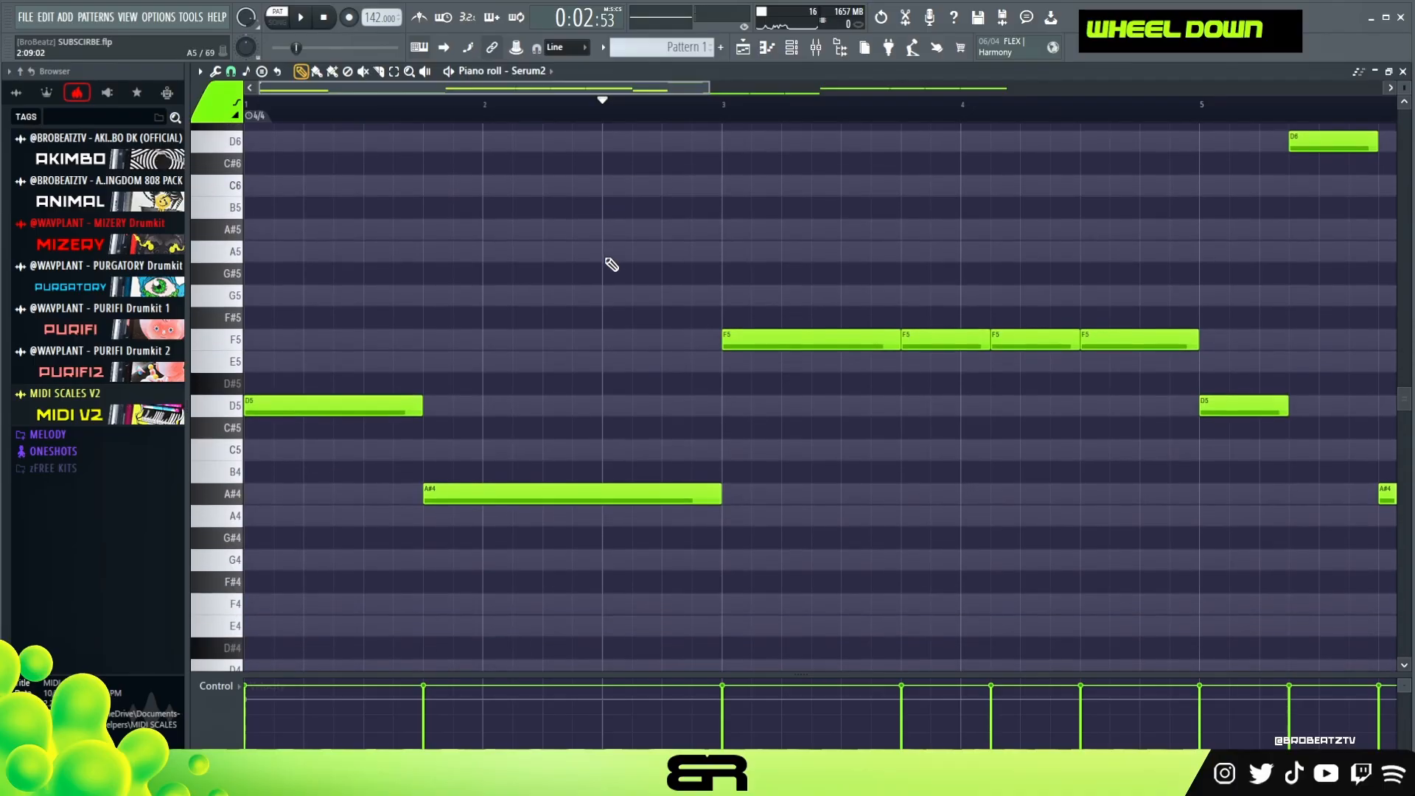
pyautogui.scroll(-4, 616, 95)
pyautogui.rightClick(1047, 341)
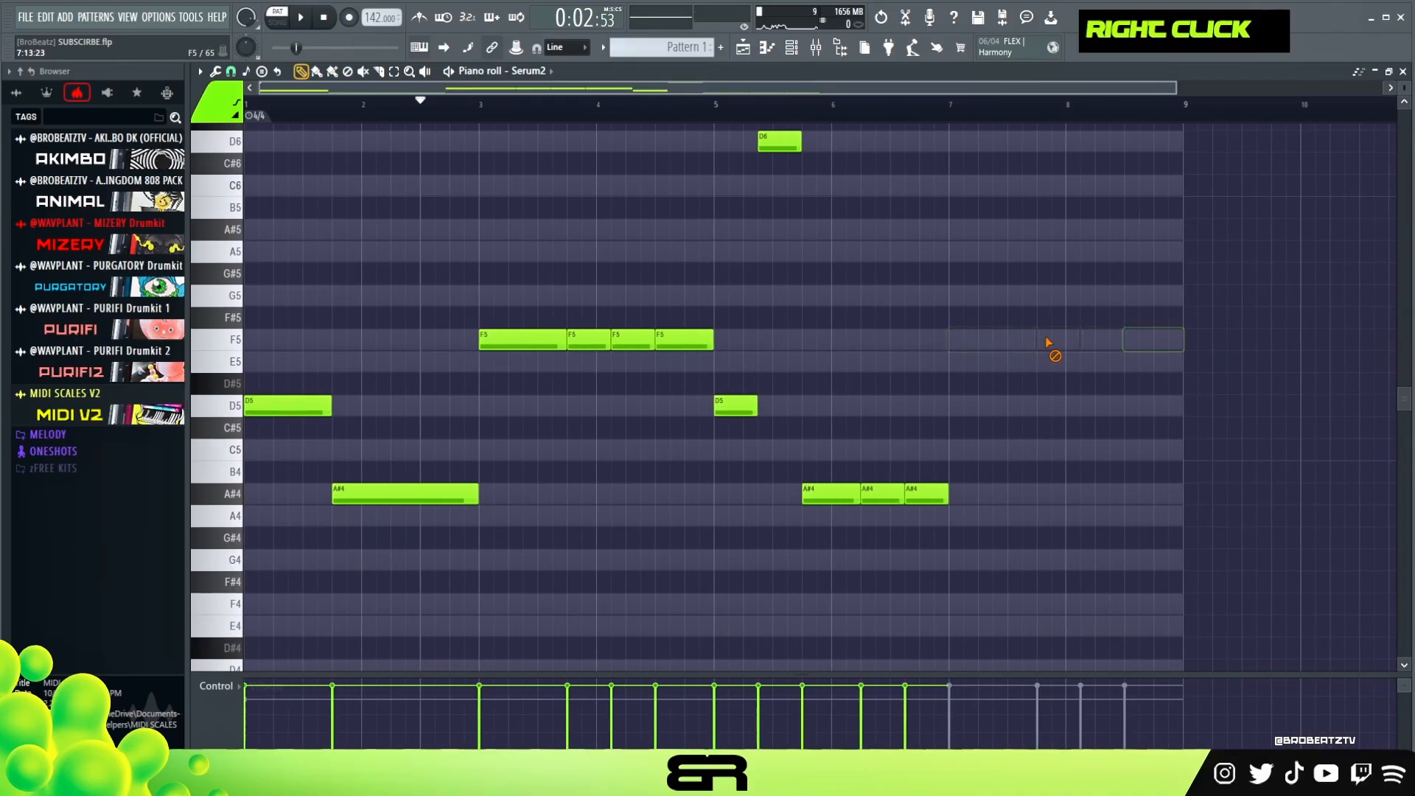
pyautogui.rightClick(780, 142)
pyautogui.rightClick(735, 407)
pyautogui.rightClick(831, 494)
pyautogui.rightClick(882, 494)
pyautogui.rightClick(927, 494)
# - Delete the three shorter F5 notes in bars 3 and 4 and lengthen the remaining F5 to the end of bar 4
pyautogui.rightClick(684, 339)
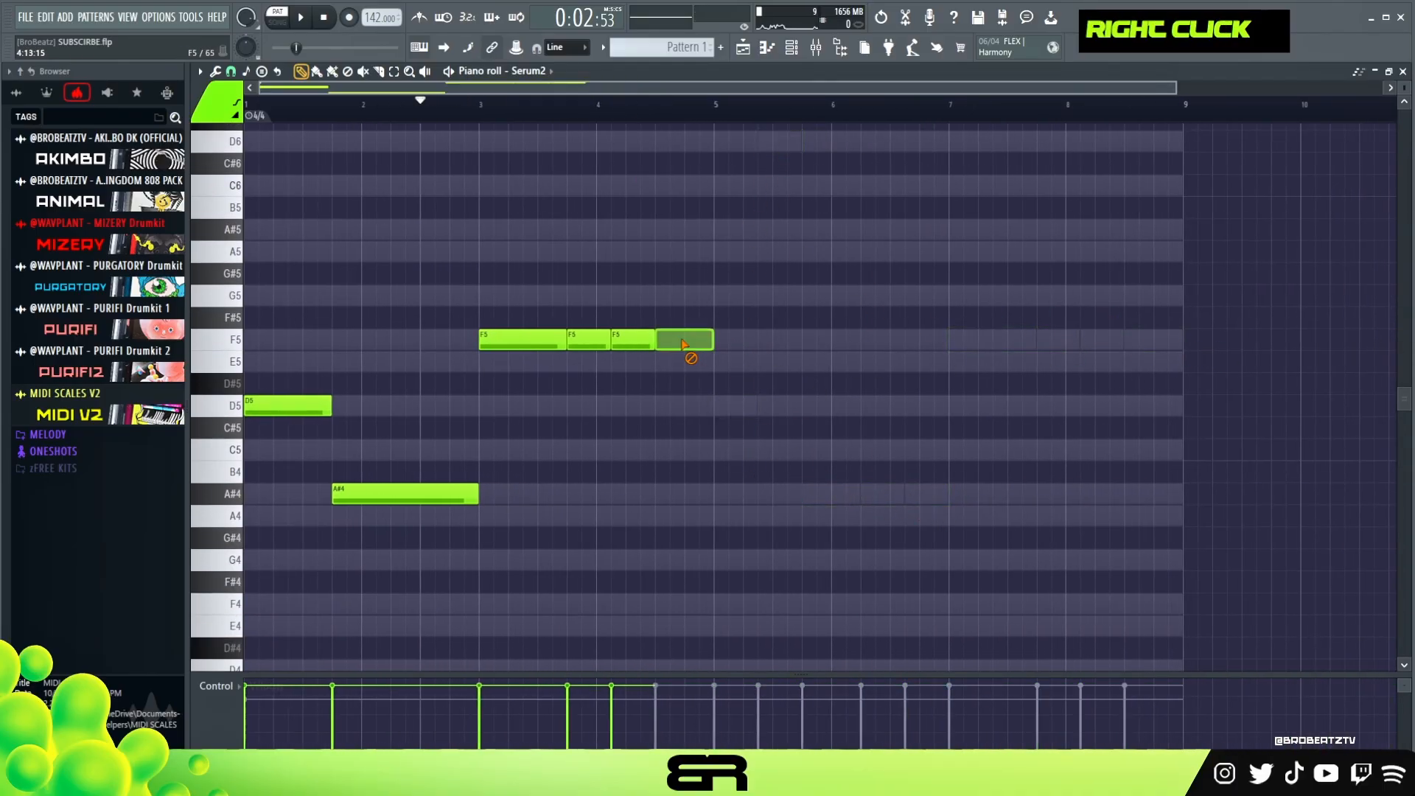
pyautogui.rightClick(633, 339)
pyautogui.rightClick(588, 339)
pyautogui.moveTo(568, 340); pyautogui.dragTo(671, 347)
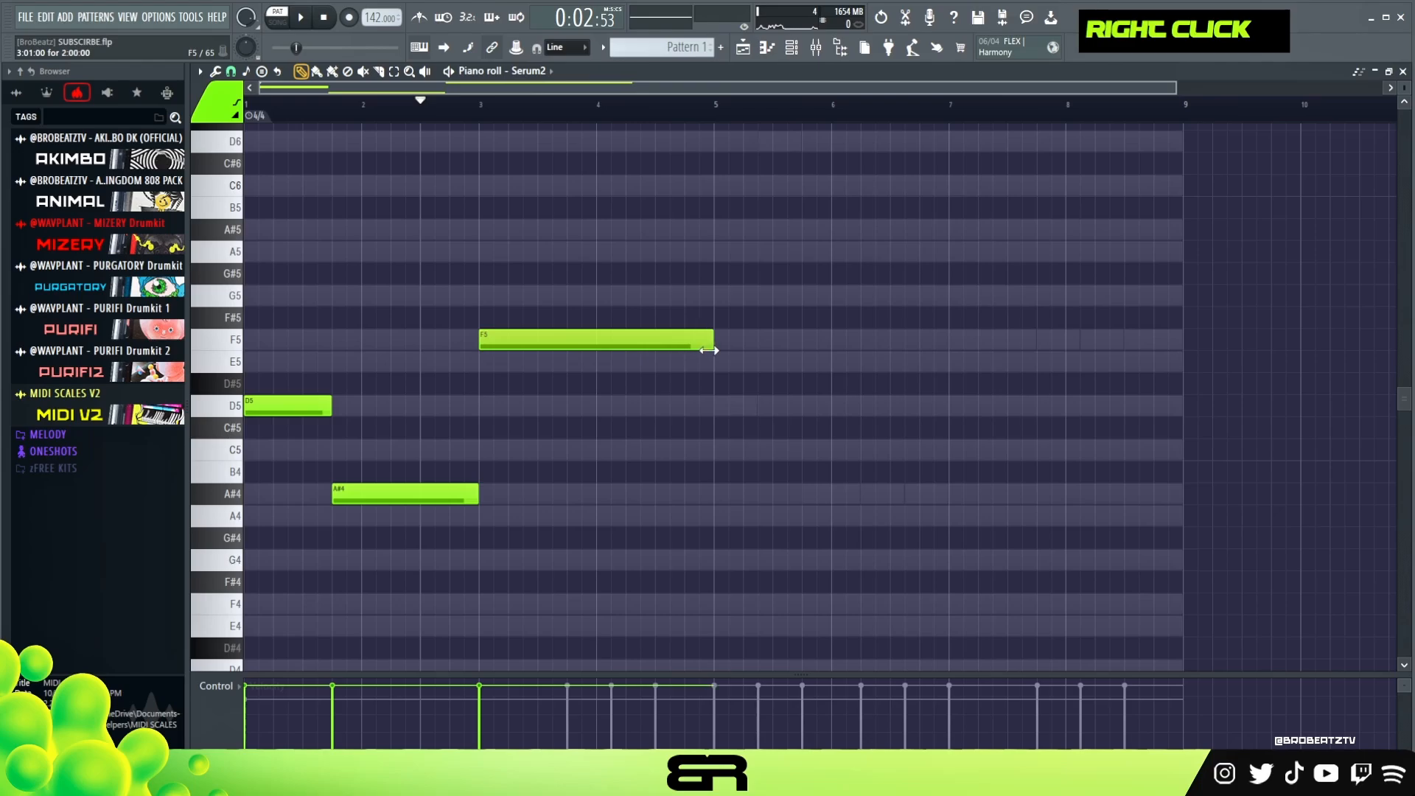
# - Duplicate the three root notes, raise the copies seven semitones to A5, F5 and C6, and play the result
pyautogui.scroll(4, 464, 120)
pyautogui.keyDown('ctrl'); pyautogui.moveTo(243, 261); pyautogui.dragTo(800, 570); pyautogui.keyUp('ctrl')
pyautogui.moveTo(845, 88); pyautogui.dragTo(645, 89)
pyautogui.moveTo(402, 405)
pyautogui.keyDown('shift'); pyautogui.mouseDown()
pyautogui.moveTo(433, 410)
pyautogui.moveTo(273, 404)
pyautogui.mouseUp(); pyautogui.keyUp('shift')
pyautogui.hotkey('shift', 'Up')
pyautogui.hotkey('shift', 'Up')
pyautogui.hotkey('shift', 'Up')
pyautogui.hotkey('shift', 'Up')
pyautogui.hotkey('shift', 'Up')
pyautogui.hotkey('shift', 'Up')
pyautogui.hotkey('shift', 'Up')
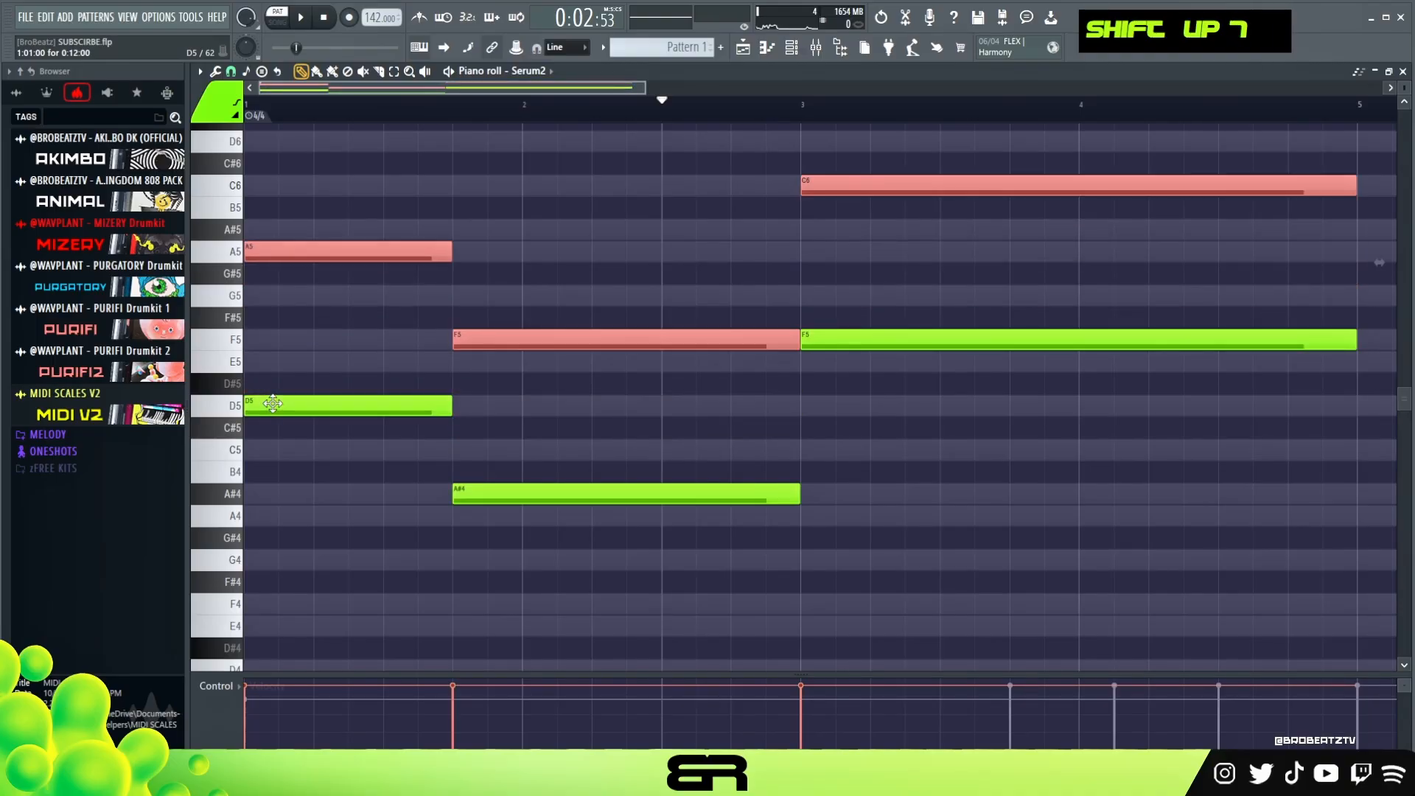
pyautogui.scroll(4, 647, 237)
pyautogui.rightClick(671, 183)
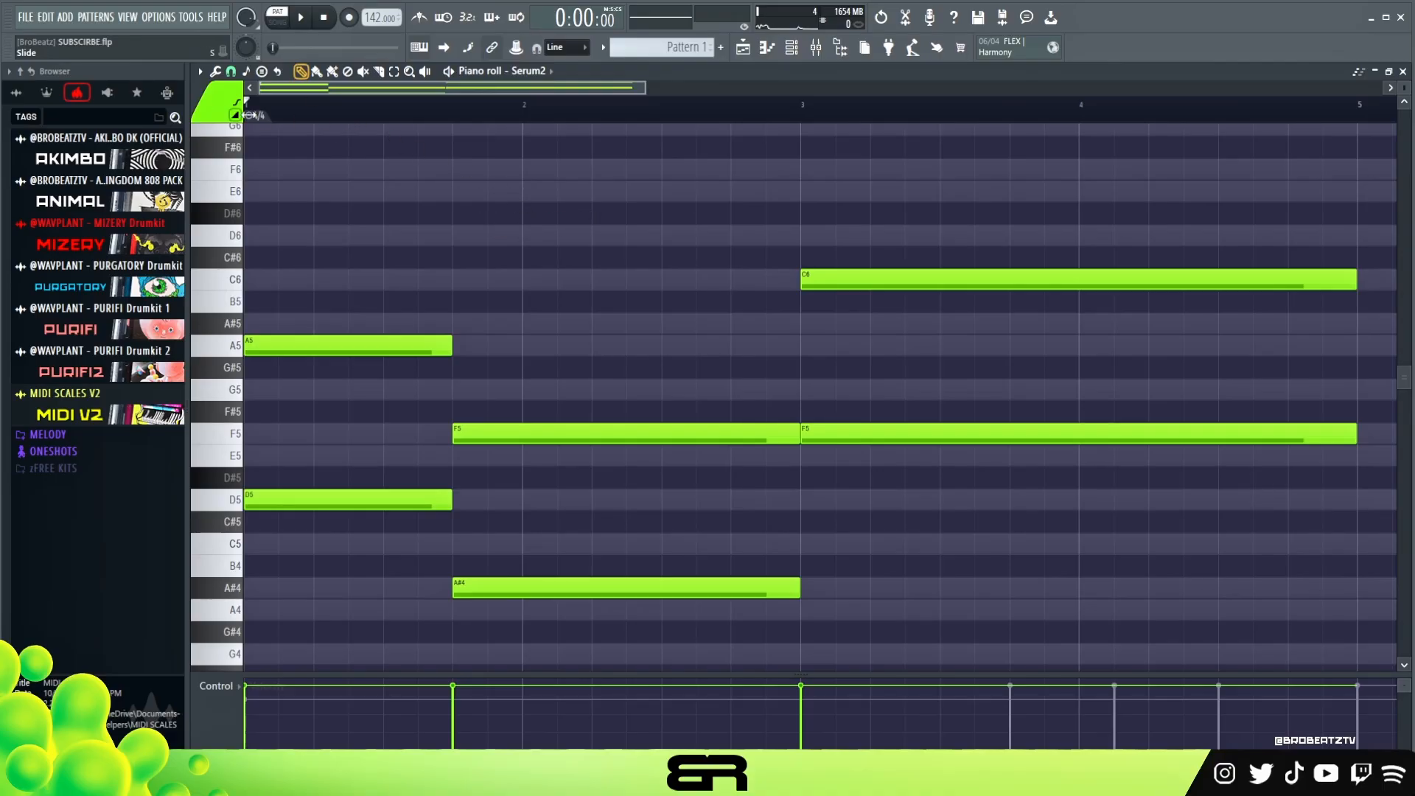
pyautogui.press('space')
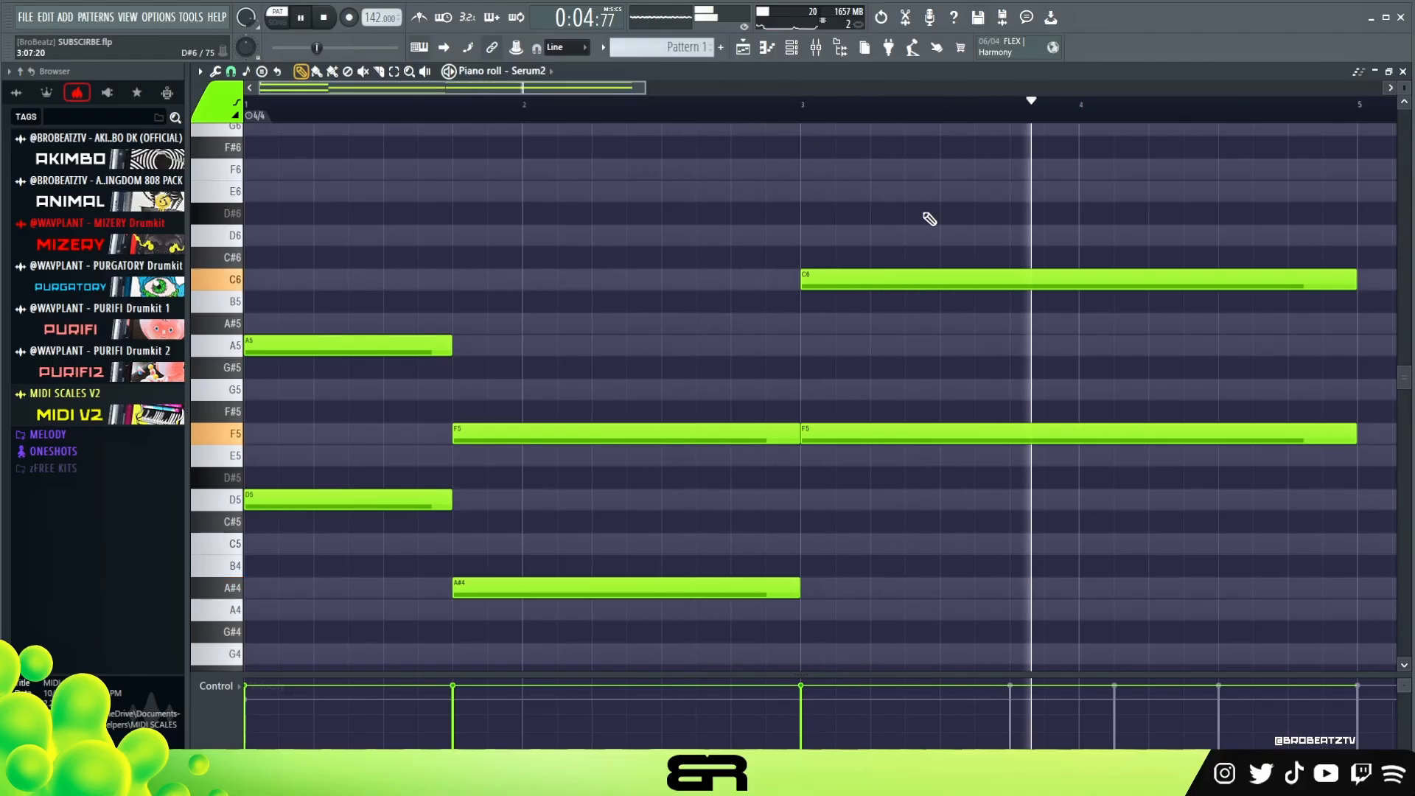
pyautogui.press('space')
# - Shorten the long F5 and C6 pair to the middle of bar 4 and fill the remaining two beats with a repeated pair
pyautogui.moveTo(1286, 236); pyautogui.dragTo(1270, 500)
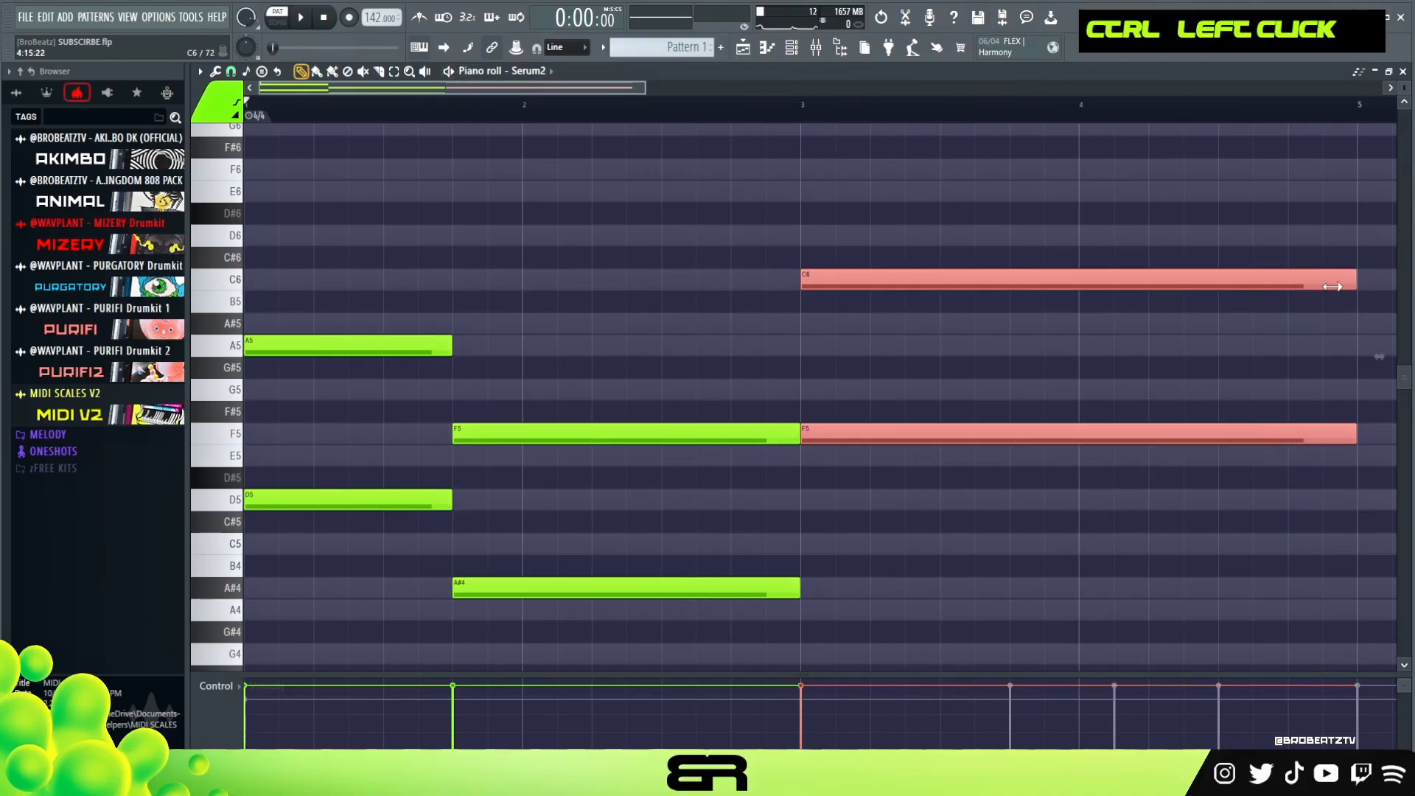
pyautogui.moveTo(1346, 283); pyautogui.dragTo(1216, 295)
pyautogui.moveTo(822, 283); pyautogui.dragTo(1355, 290)
pyautogui.hotkey('shift', 'd')
pyautogui.rightClick(1150, 247)
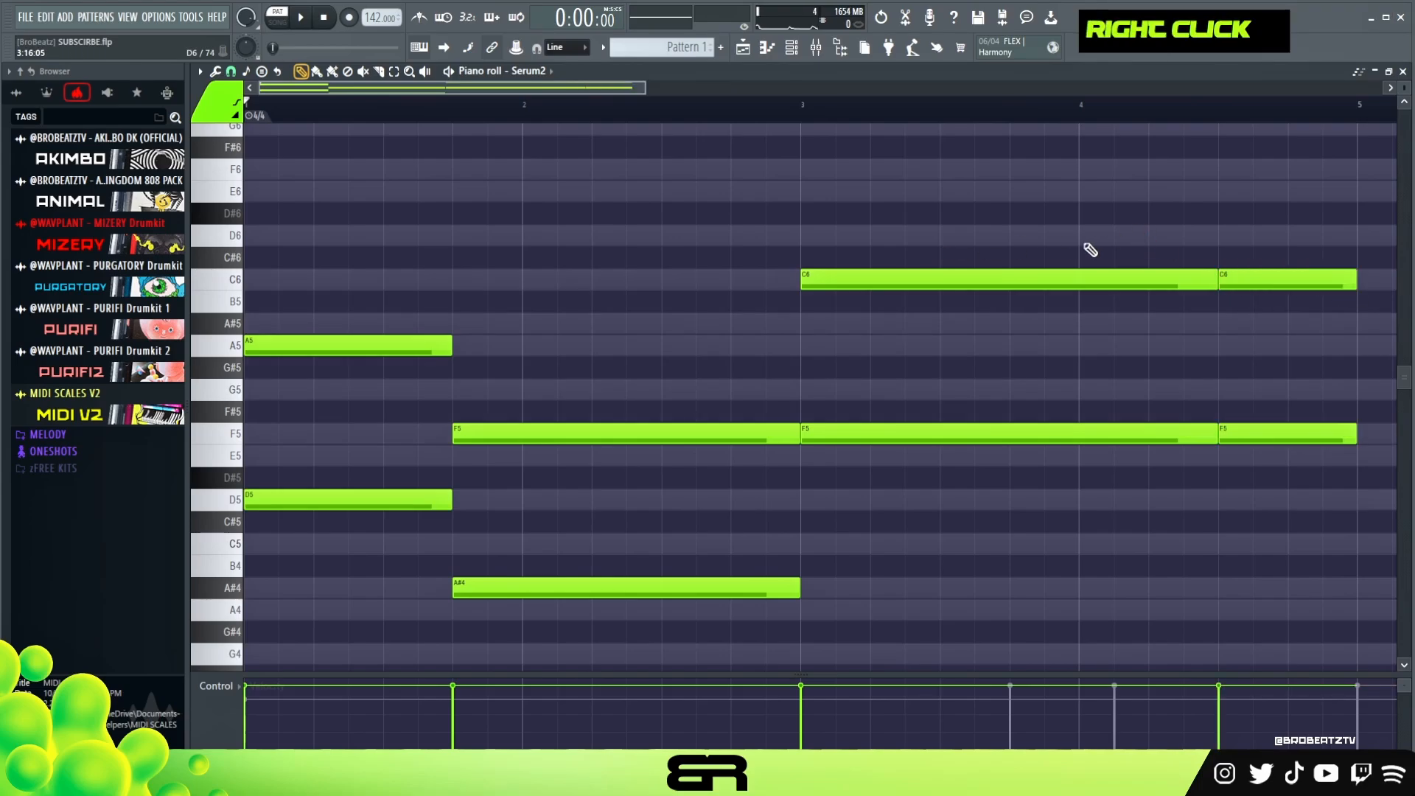
# - Shorten all the Serum2 notes slightly to leave small gaps between the chords, then clear the selection
pyautogui.hotkey('ctrl', 'a')
pyautogui.press('alt')
pyautogui.moveTo(1217, 280); pyautogui.dragTo(1211, 281)
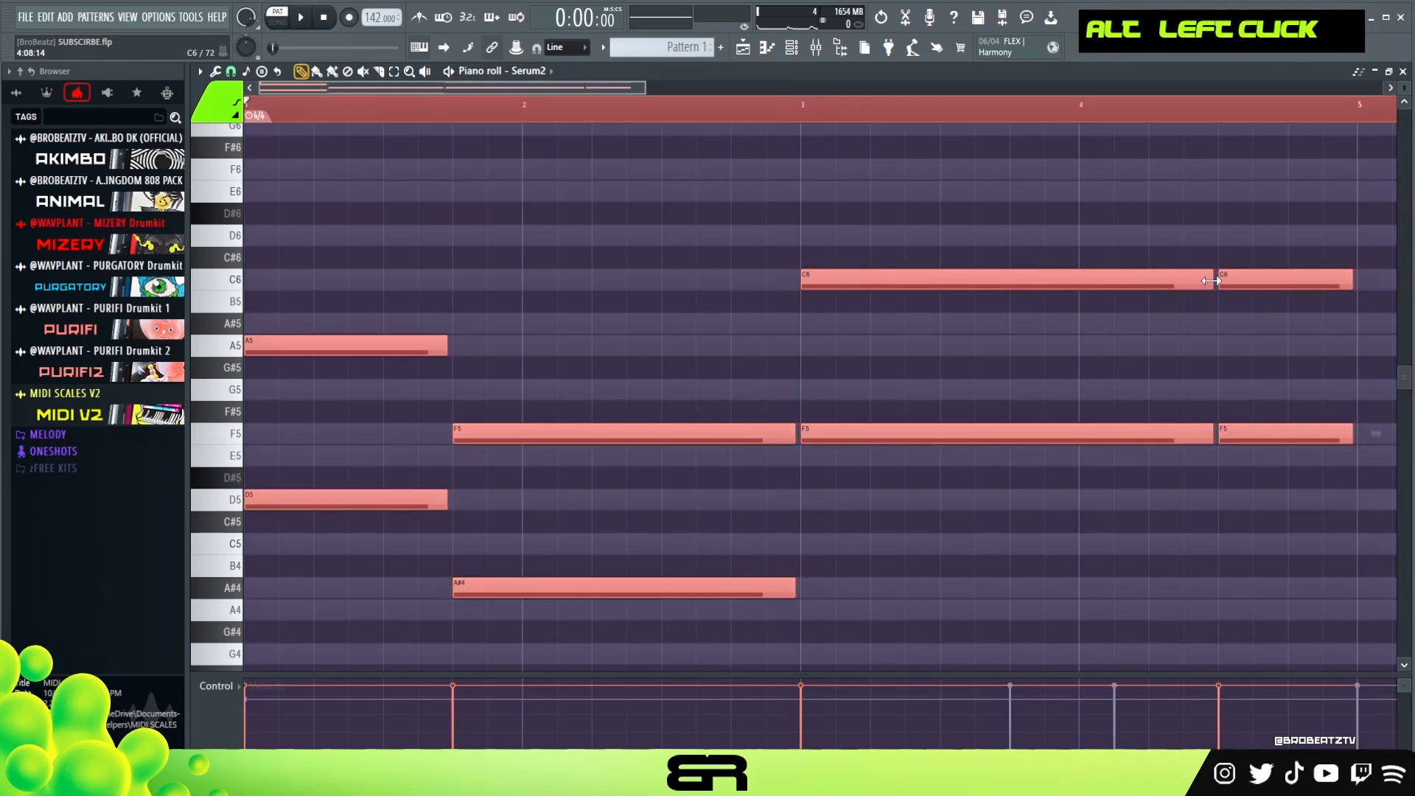
pyautogui.rightClick(1208, 245)
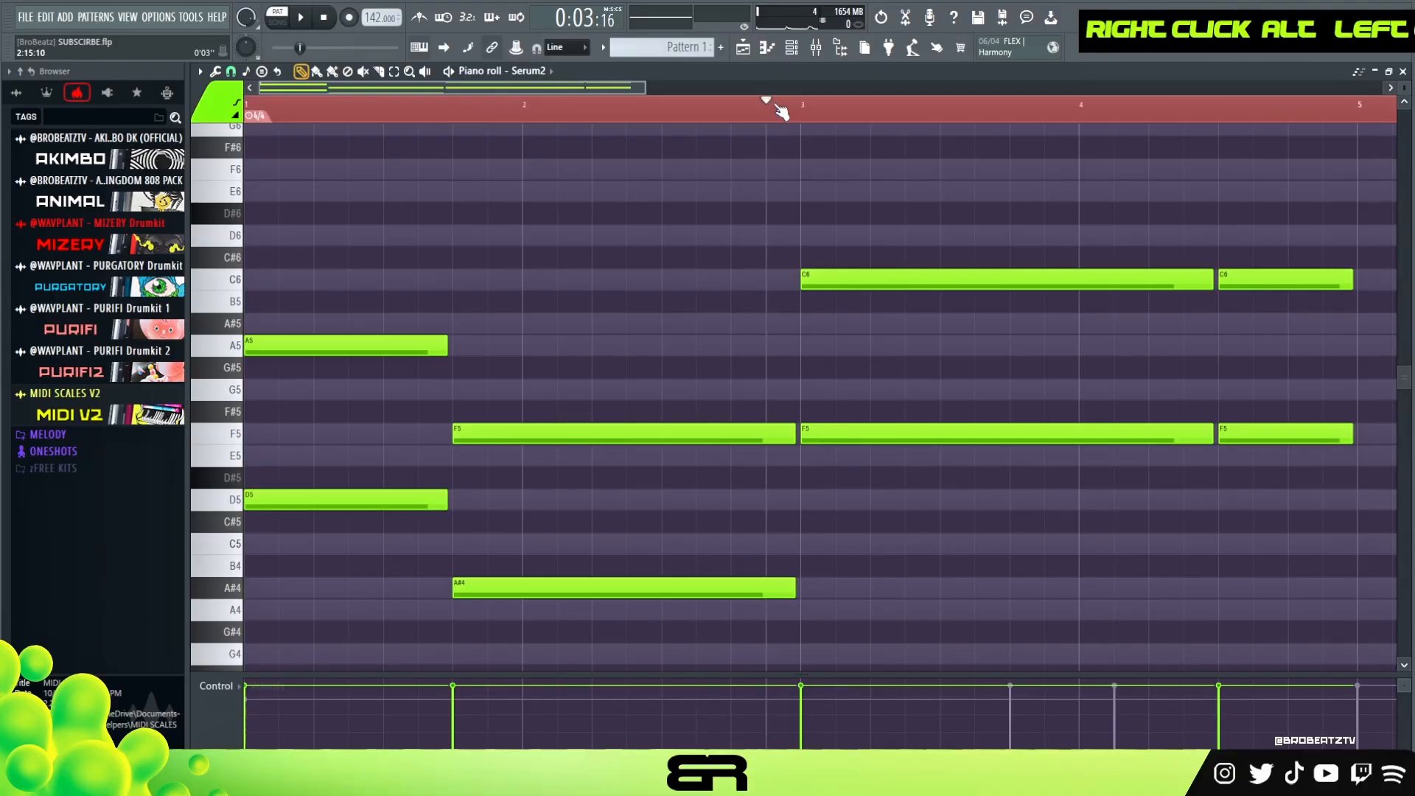
pyautogui.doubleClick(780, 110)
pyautogui.press('space')
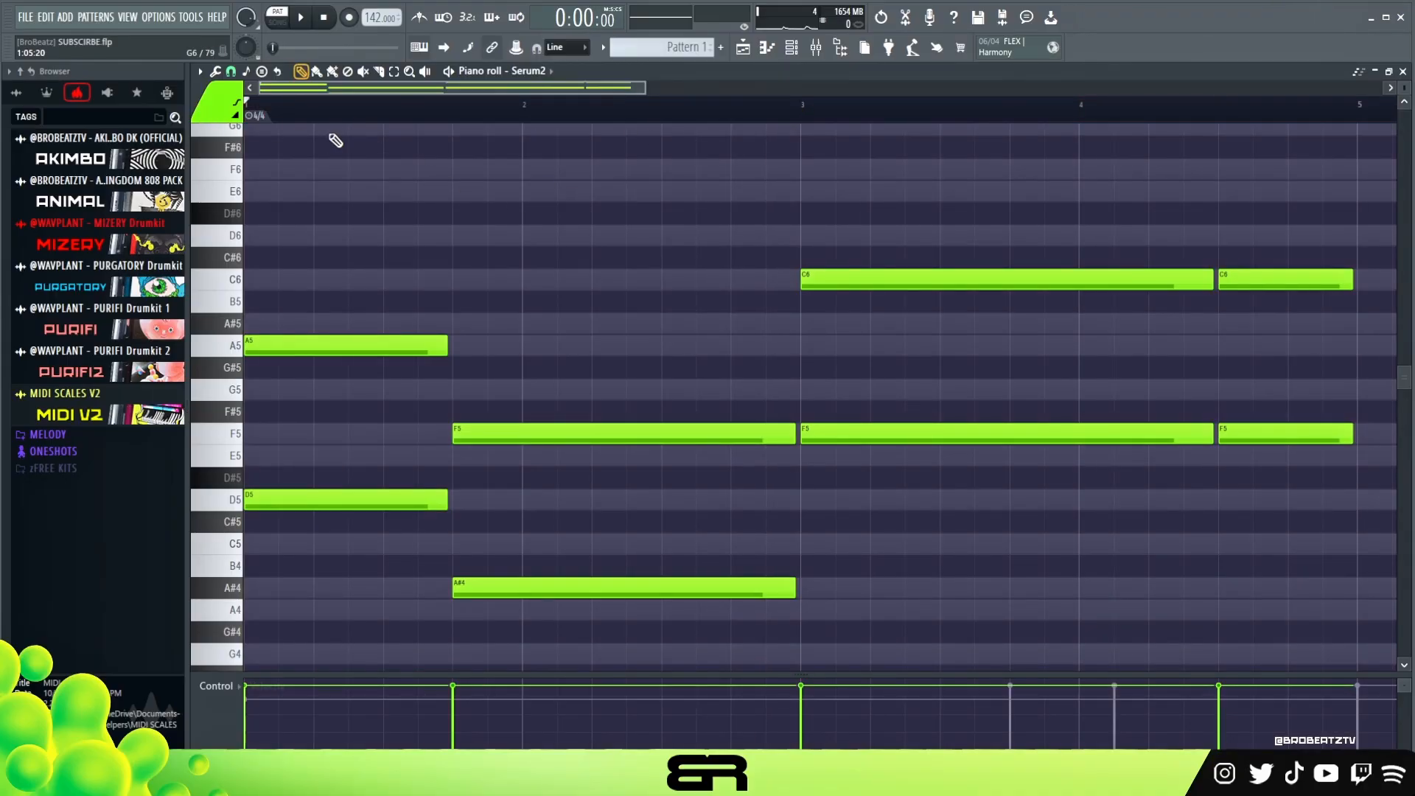
# - Duplicate the second chord's F5 to A5, the third chord's C6 to E6, and the first chord's D5 to E5
pyautogui.keyDown('ctrl'); pyautogui.click(524, 433); pyautogui.keyUp('ctrl')
pyautogui.moveTo(524, 433); pyautogui.dragTo(524, 333)
pyautogui.rightClick(799, 389)
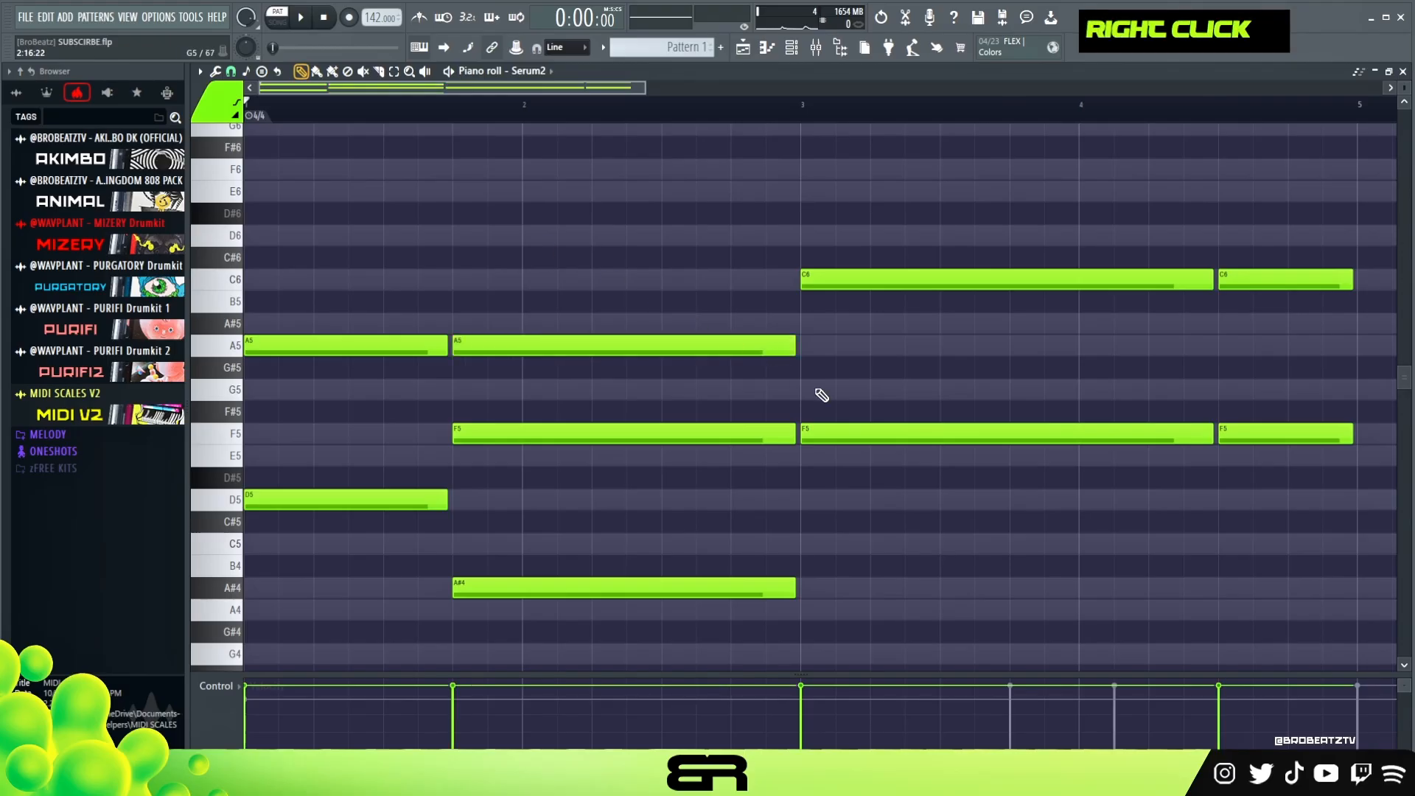
pyautogui.moveTo(868, 278); pyautogui.dragTo(863, 184)
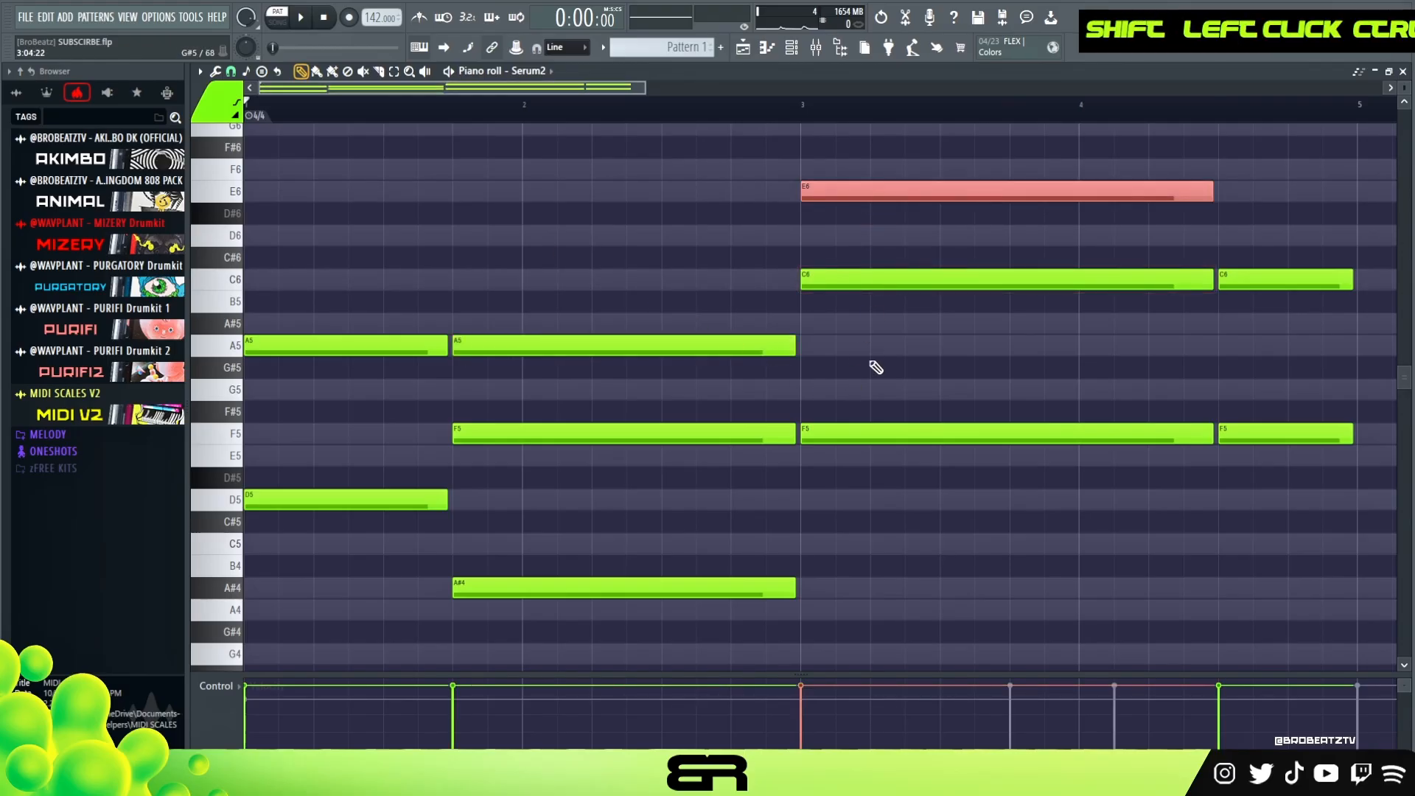
pyautogui.keyDown('ctrl'); pyautogui.click(314, 501); pyautogui.keyUp('ctrl')
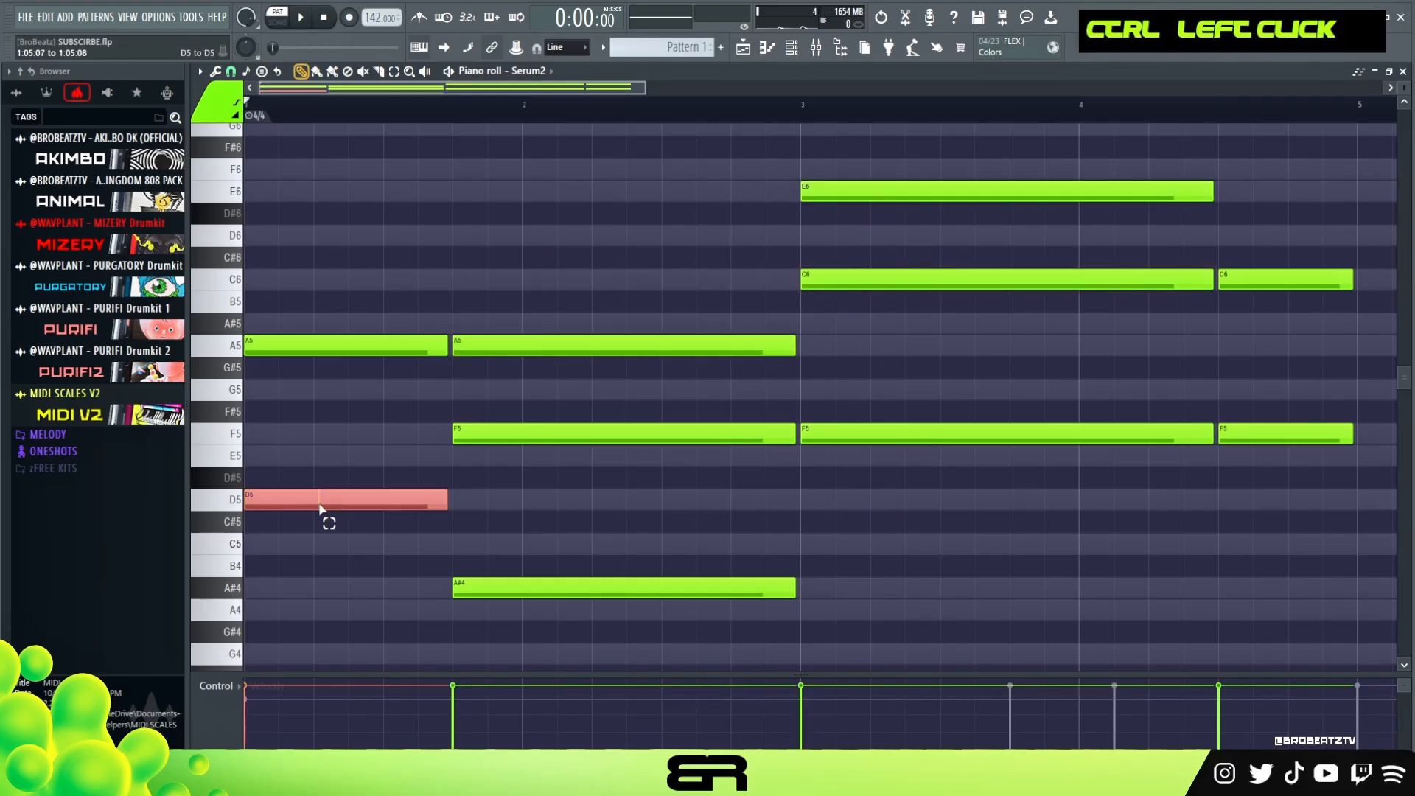
pyautogui.moveTo(315, 498); pyautogui.dragTo(314, 454)
pyautogui.rightClick(475, 505)
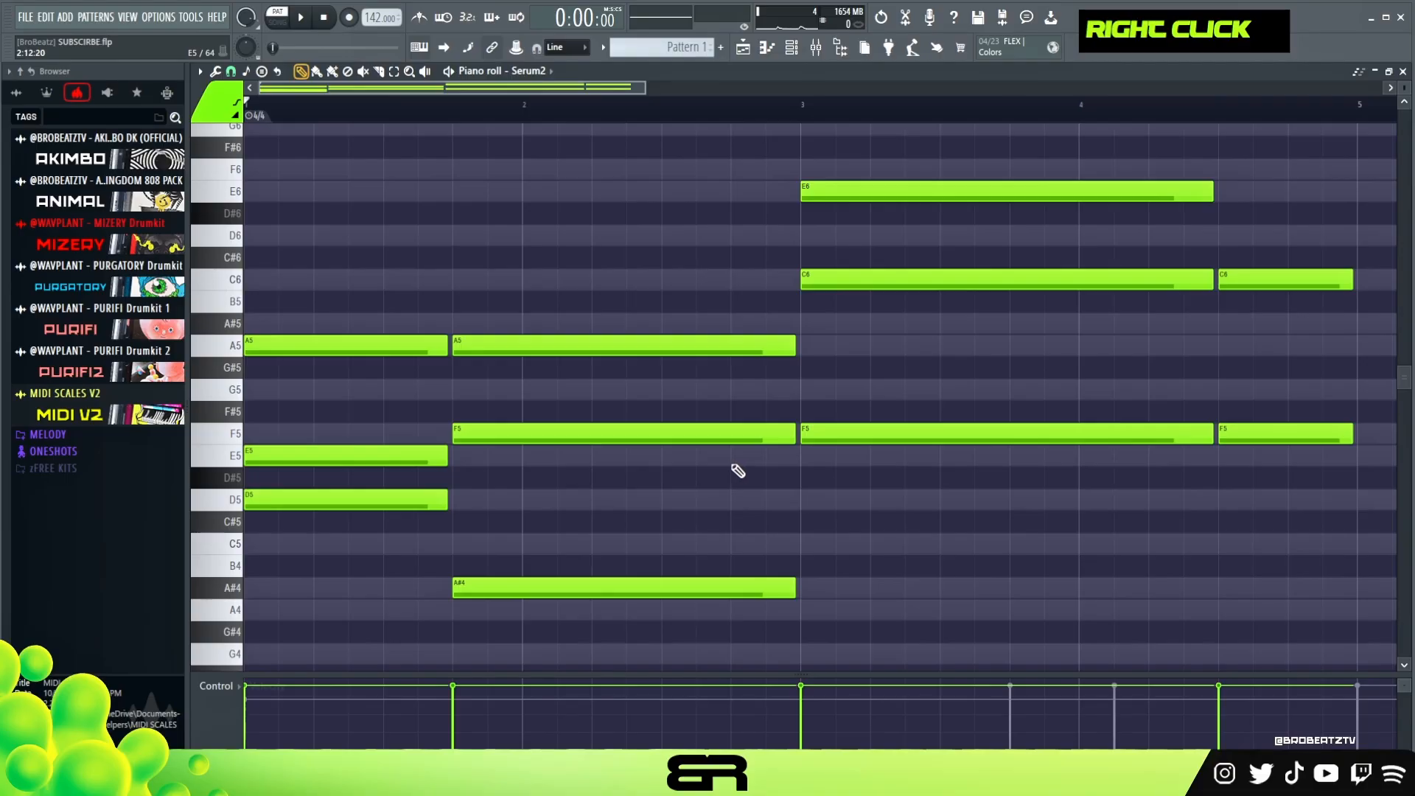
pyautogui.hotkey('ctrl', 'F5')
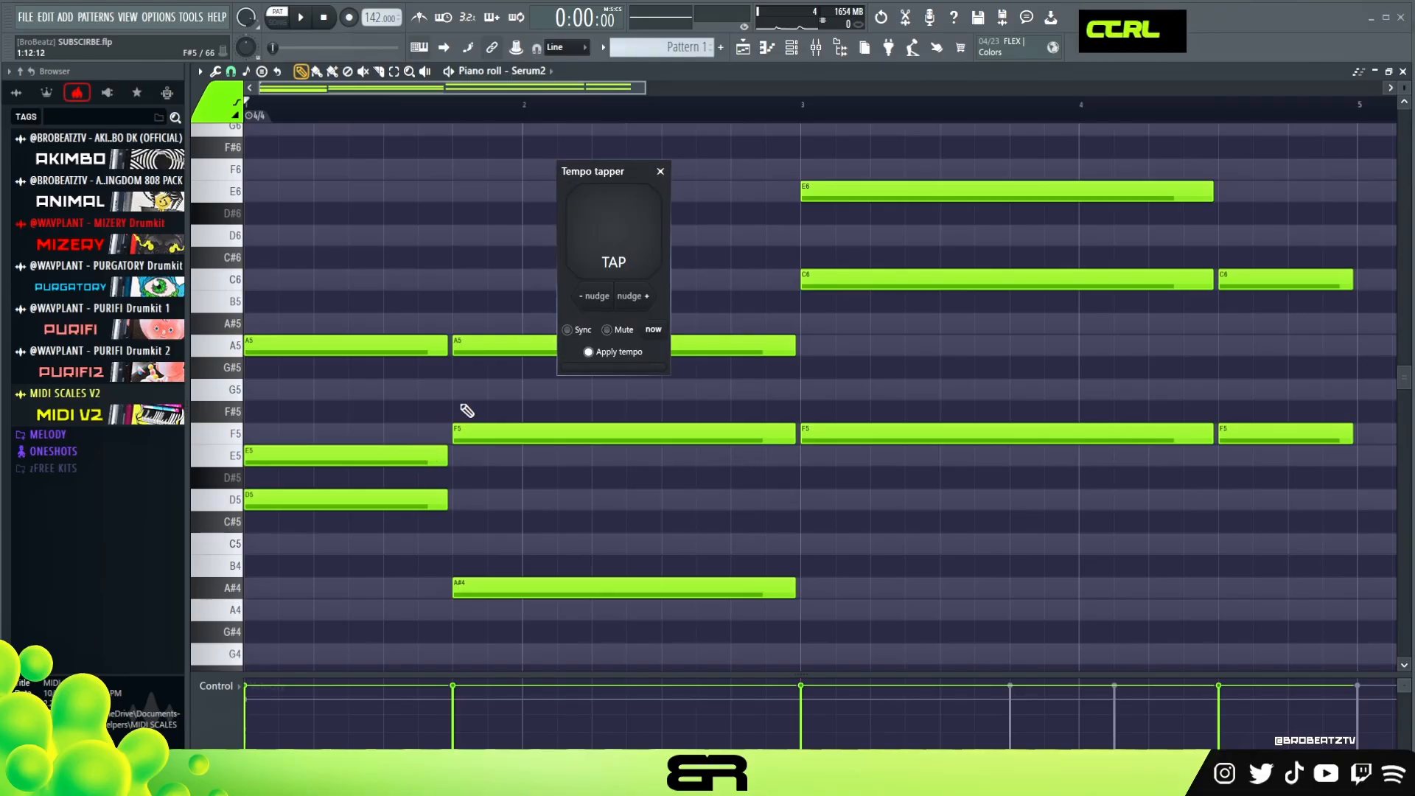
pyautogui.click(660, 172)
pyautogui.keyDown('ctrl'); pyautogui.keyDown('shift'); pyautogui.click(395, 457); pyautogui.keyUp('shift'); pyautogui.keyUp('ctrl')
pyautogui.keyDown('ctrl'); pyautogui.keyDown('shift'); pyautogui.click(568, 346); pyautogui.keyUp('shift'); pyautogui.keyUp('ctrl')
pyautogui.keyDown('ctrl'); pyautogui.keyDown('shift'); pyautogui.click(868, 193); pyautogui.keyUp('shift'); pyautogui.keyUp('ctrl')
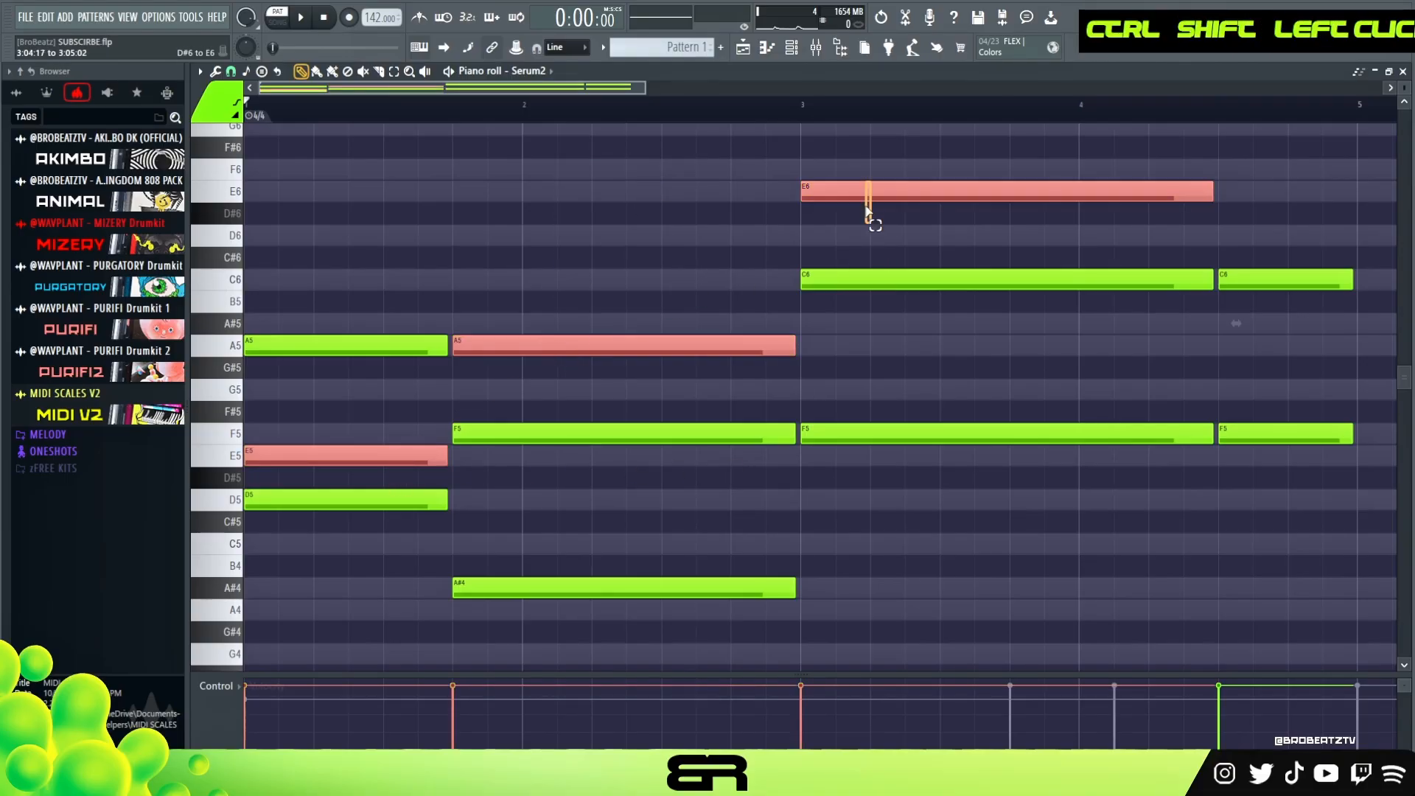
pyautogui.rightClick(920, 368)
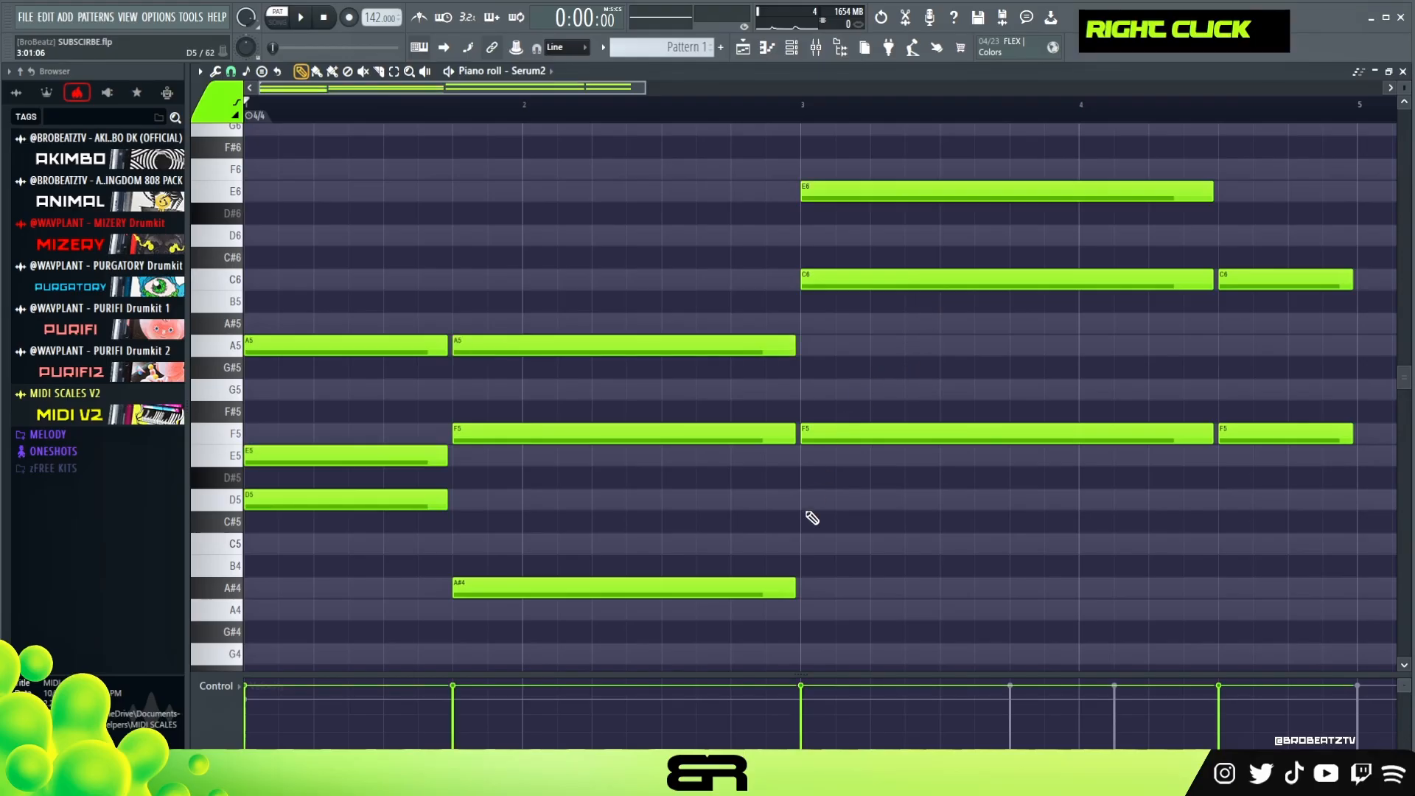
pyautogui.moveTo(817, 134); pyautogui.dragTo(1017, 508)
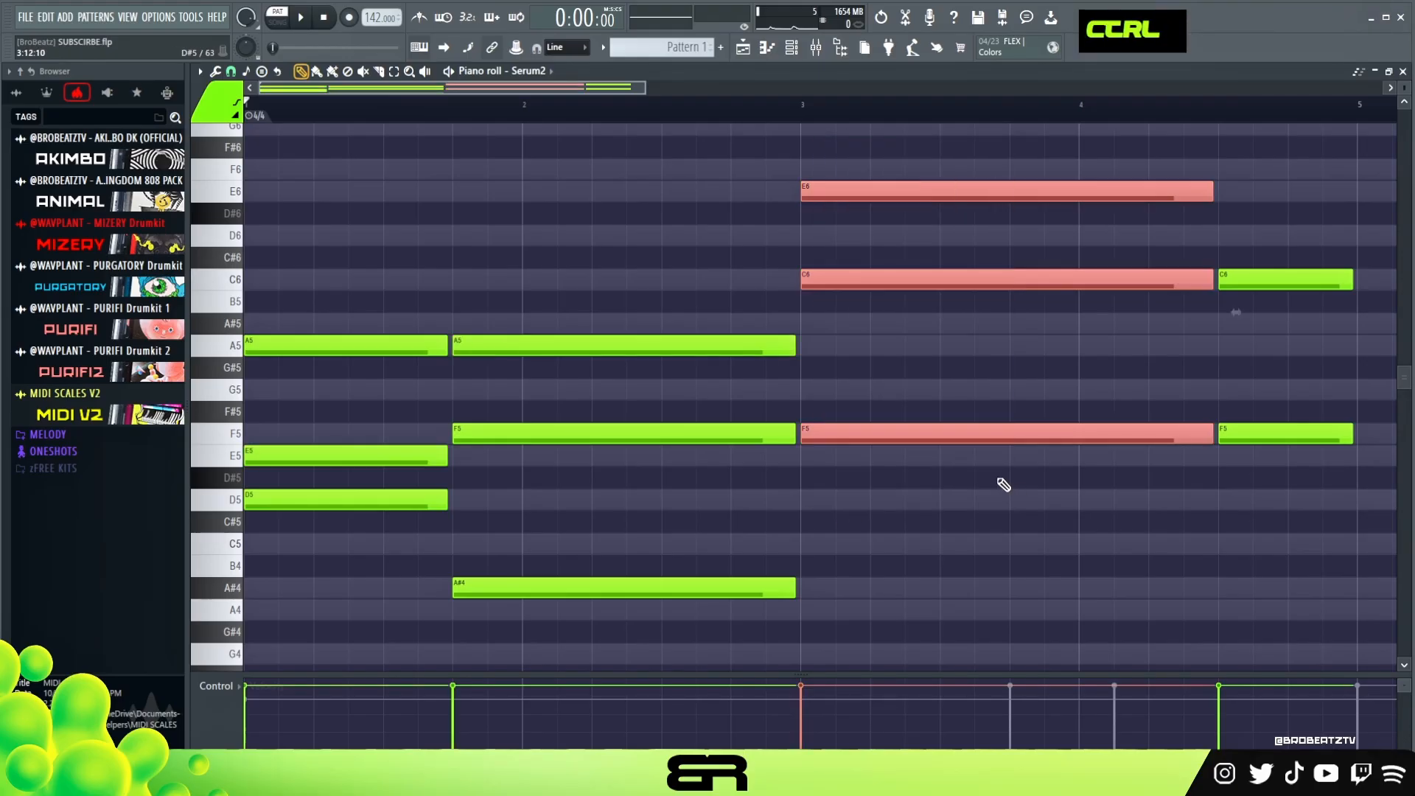
pyautogui.moveTo(924, 441); pyautogui.dragTo(936, 486)
pyautogui.hotkey('ctrl', 'z')
pyautogui.rightClick(907, 329)
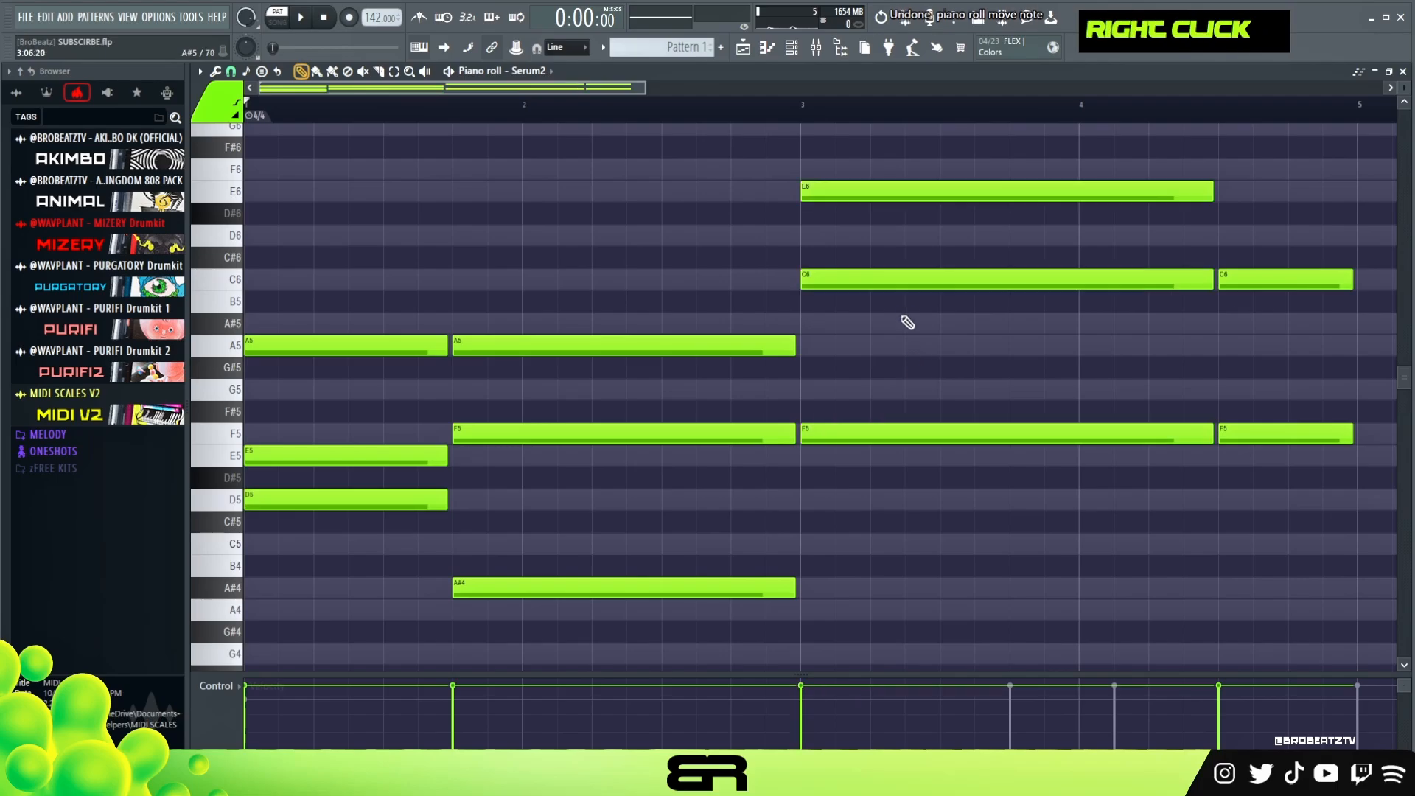
# - Duplicate the third chord's C6 one octave down to C5 and clear the selection
pyautogui.keyDown('ctrl'); pyautogui.click(846, 277); pyautogui.keyUp('ctrl')
pyautogui.keyDown('shift'); pyautogui.click(853, 279); pyautogui.keyUp('shift')
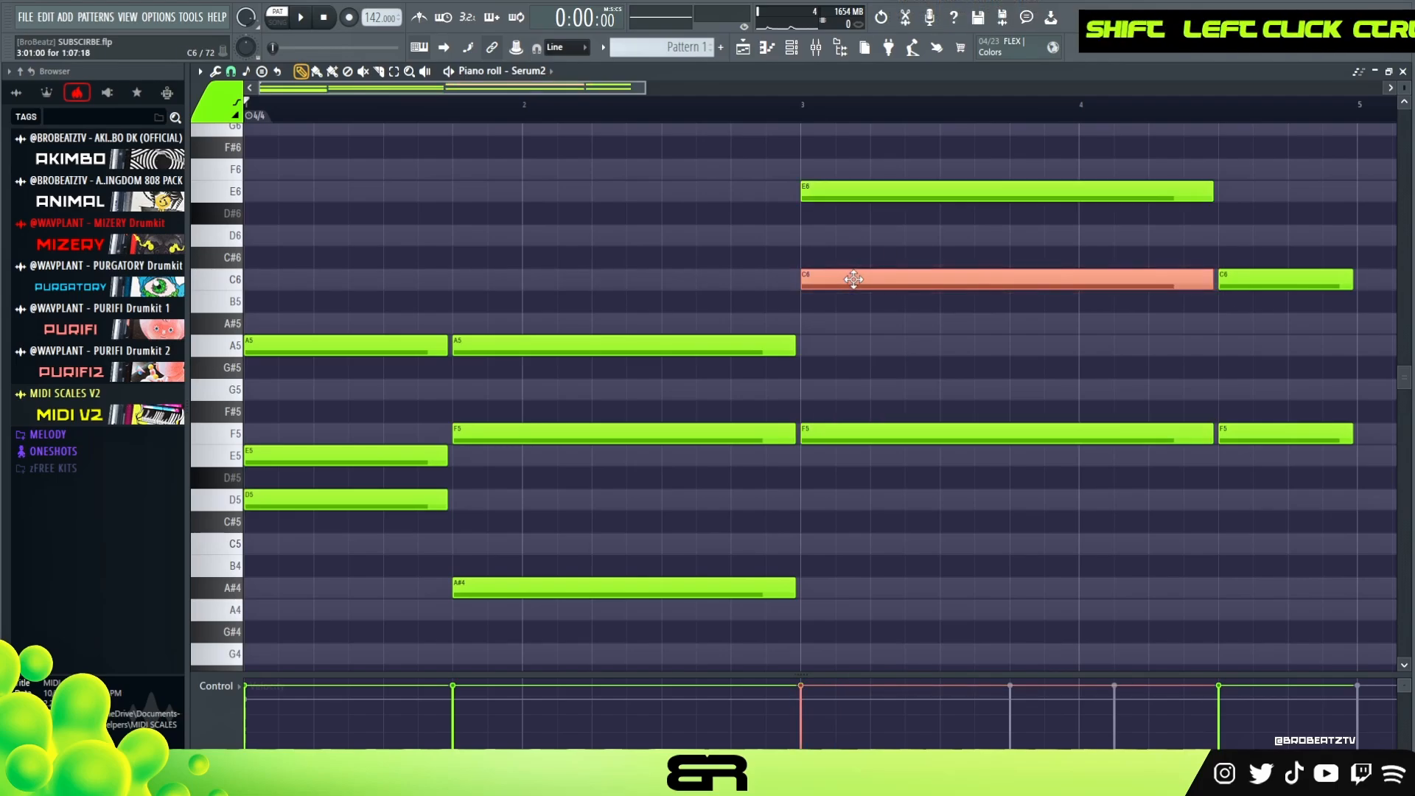
pyautogui.hotkey('ctrl', 'Down')
pyautogui.moveTo(385, 180); pyautogui.dragTo(1113, 635)
pyautogui.rightClick(1081, 571)
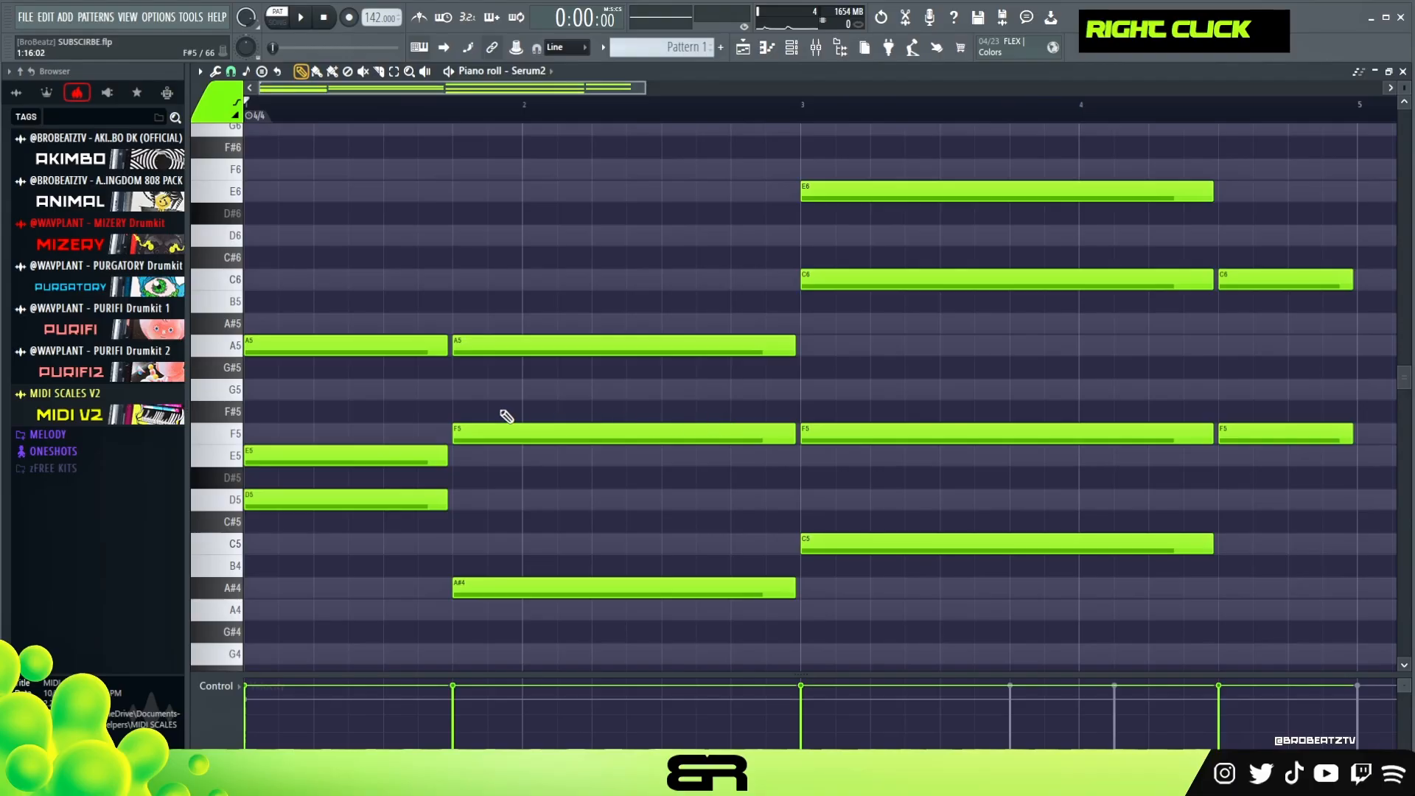
# - Duplicate the first chord's E5 and the second chord's F5 one octave up to E6 and F6
pyautogui.moveTo(368, 455)
pyautogui.mouseDown()
pyautogui.moveTo(404, 455)
pyautogui.moveTo(367, 456)
pyautogui.mouseUp()
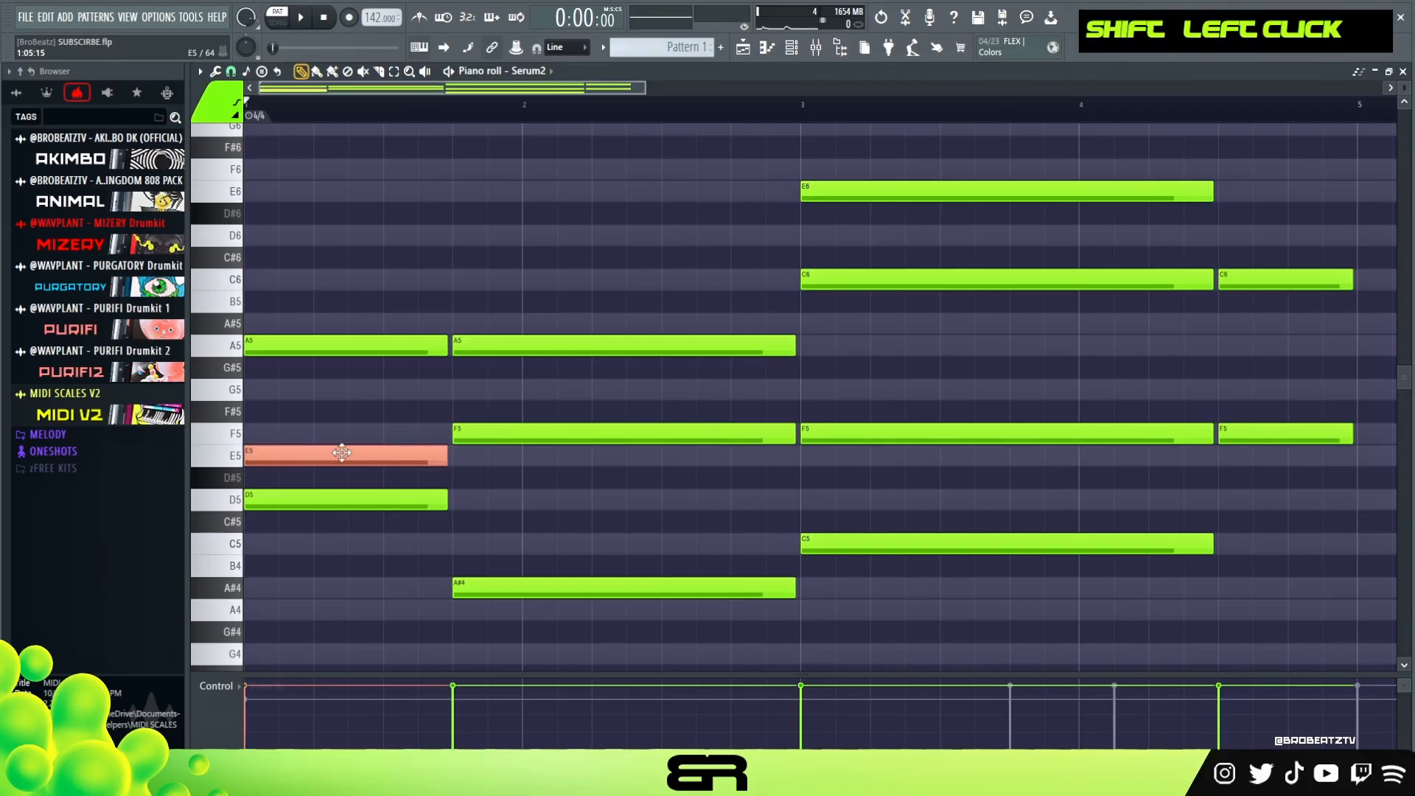
pyautogui.hotkey('ctrl', 'z')
pyautogui.moveTo(474, 405); pyautogui.dragTo(372, 471)
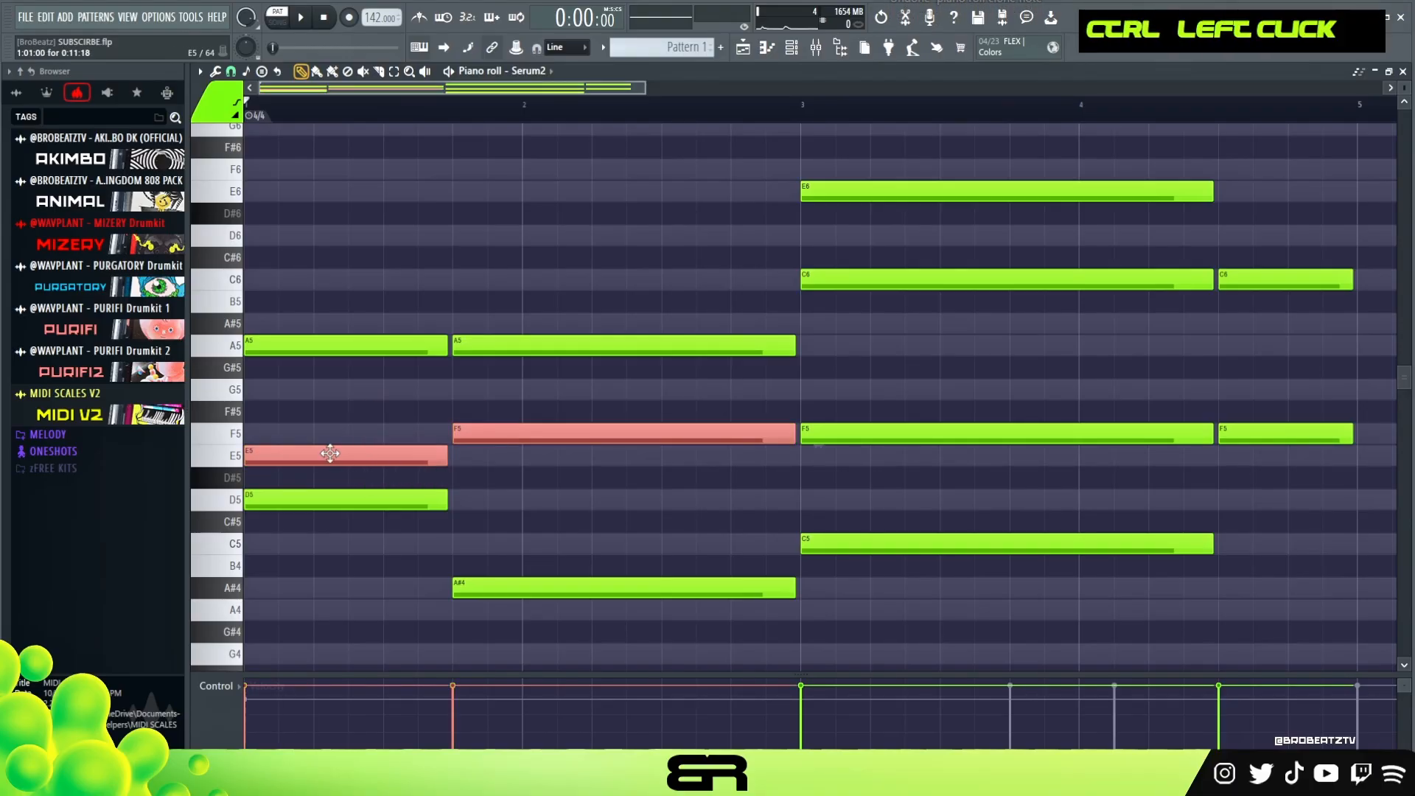
pyautogui.keyDown('shift'); pyautogui.click(280, 450); pyautogui.keyUp('shift')
pyautogui.hotkey('ctrl', 'Up')
# - Add a C6 note above the second chord, running from the start to the end of bar 2
pyautogui.moveTo(519, 315); pyautogui.dragTo(514, 354)
pyautogui.keyDown('ctrl'); pyautogui.click(390, 289); pyautogui.keyUp('ctrl')
pyautogui.moveTo(516, 273)
pyautogui.mouseDown()
pyautogui.moveTo(511, 366)
pyautogui.moveTo(499, 278)
pyautogui.moveTo(453, 284)
pyautogui.moveTo(526, 289)
pyautogui.mouseUp()
pyautogui.rightClick(453, 284)
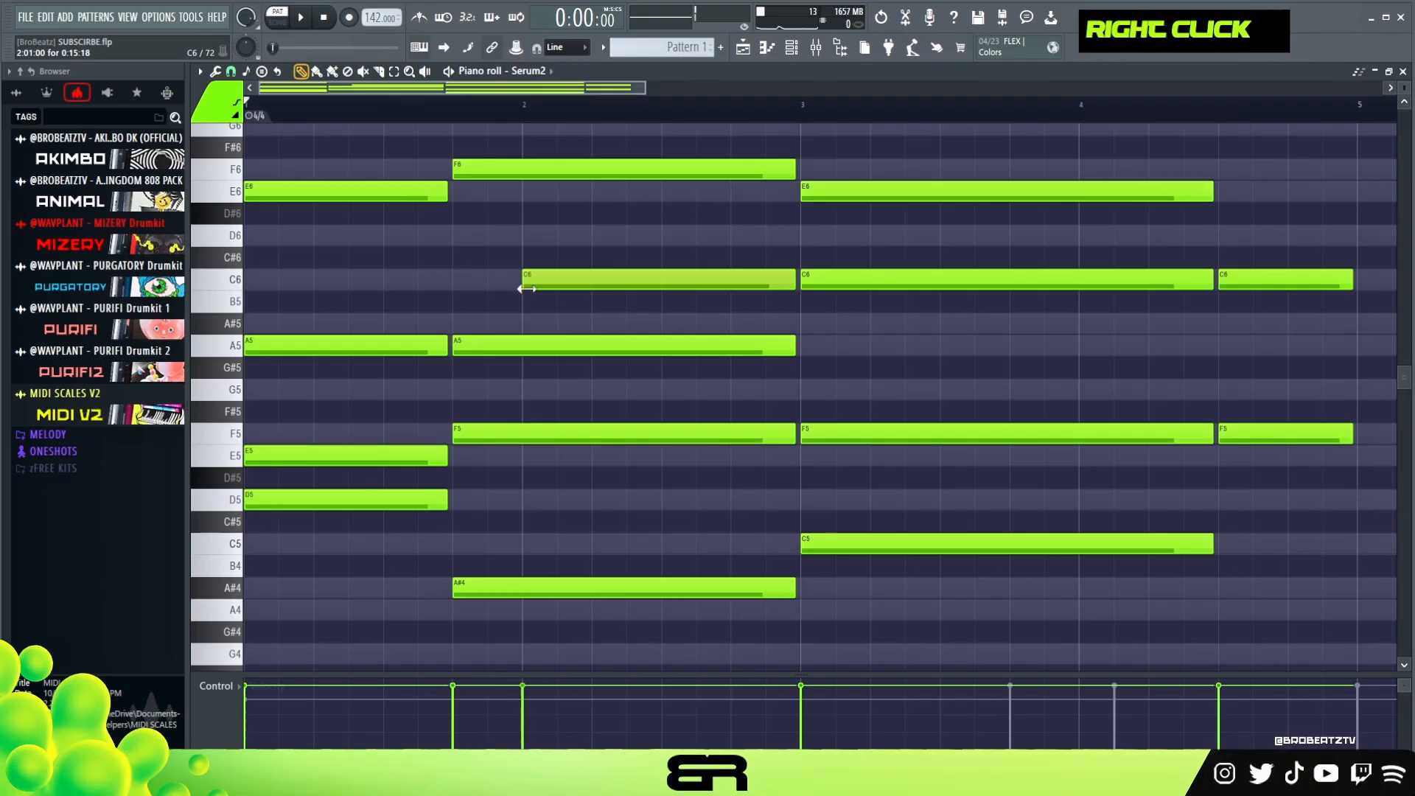
# - Move the F6 earlier and shorten it to end at bar 2, trim the first E6 to end before it, and play the result
pyautogui.moveTo(470, 168); pyautogui.dragTo(364, 170)
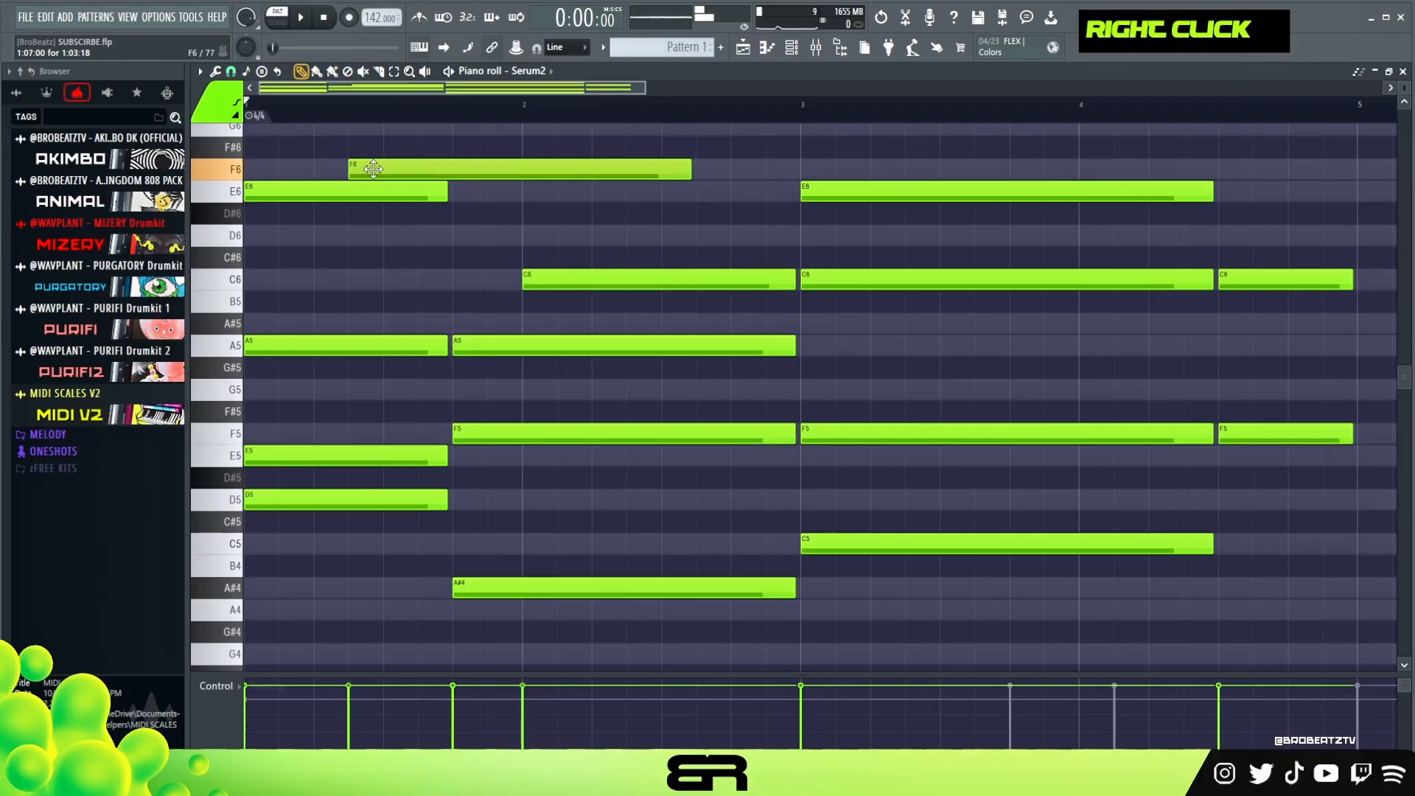
pyautogui.moveTo(675, 170); pyautogui.dragTo(505, 171)
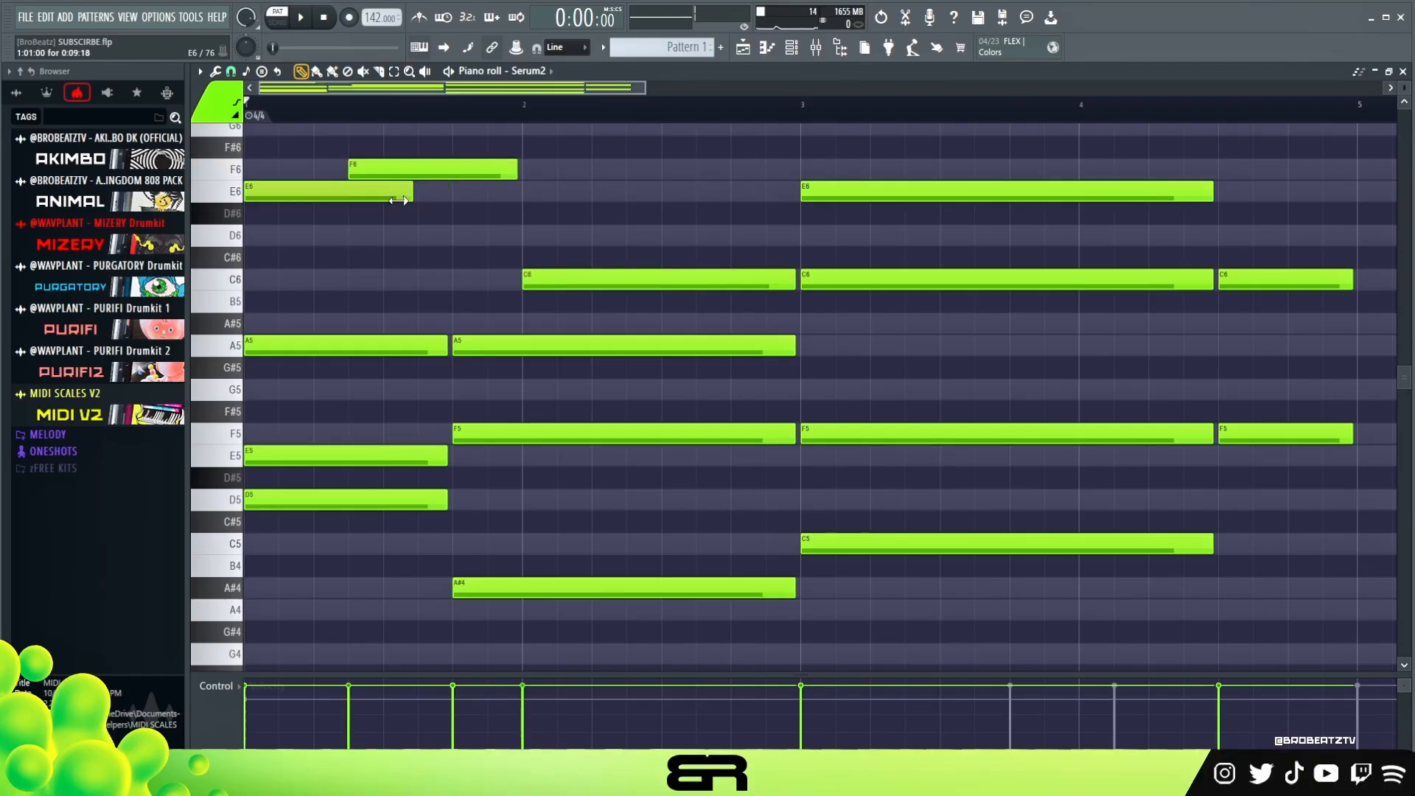
pyautogui.moveTo(398, 200); pyautogui.dragTo(328, 201)
pyautogui.press('space')
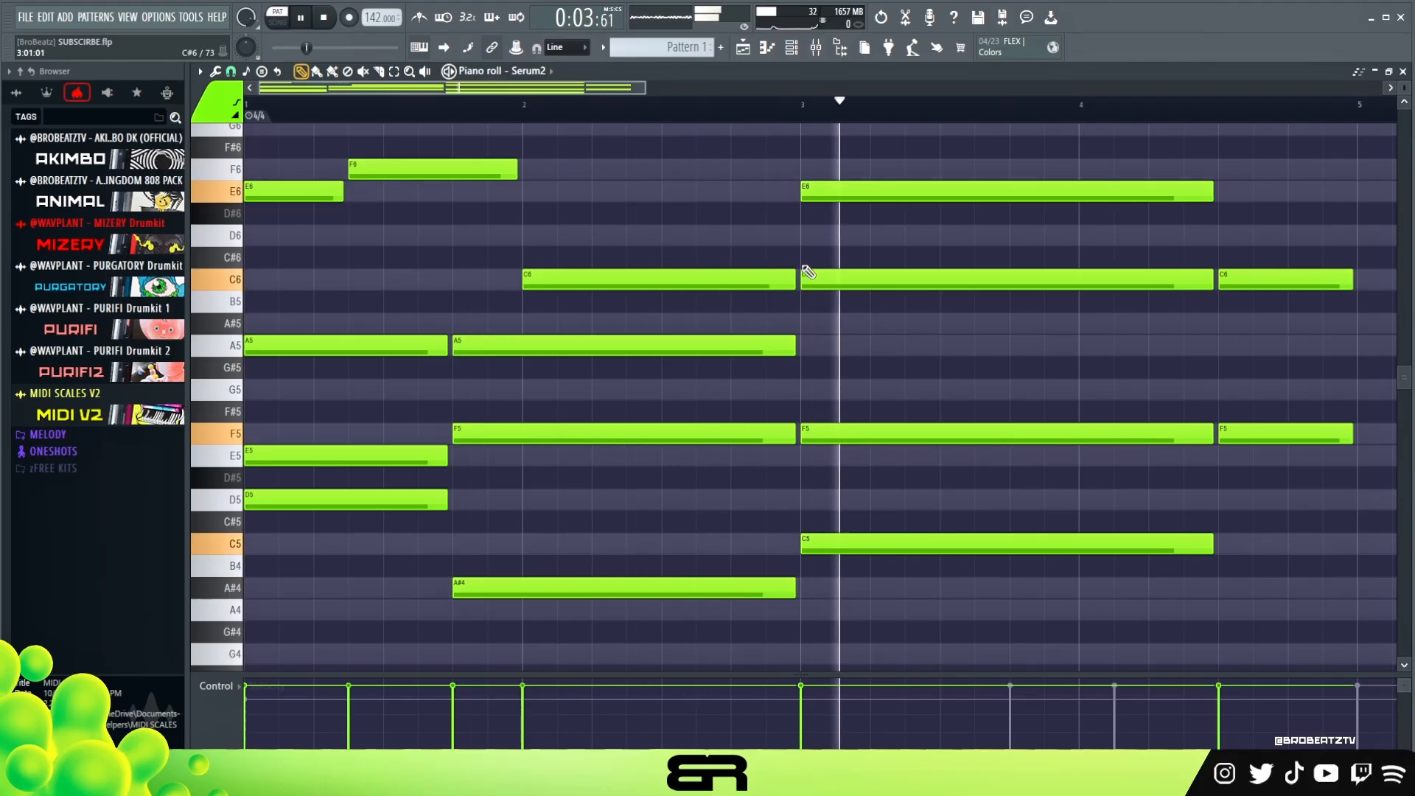
pyautogui.scroll(2, 809, 272)
pyautogui.press('space')
# - Copy the F6 to the last beat of bar 2, shorten it to end at bar 3, and play the result
pyautogui.moveTo(474, 214); pyautogui.dragTo(802, 223)
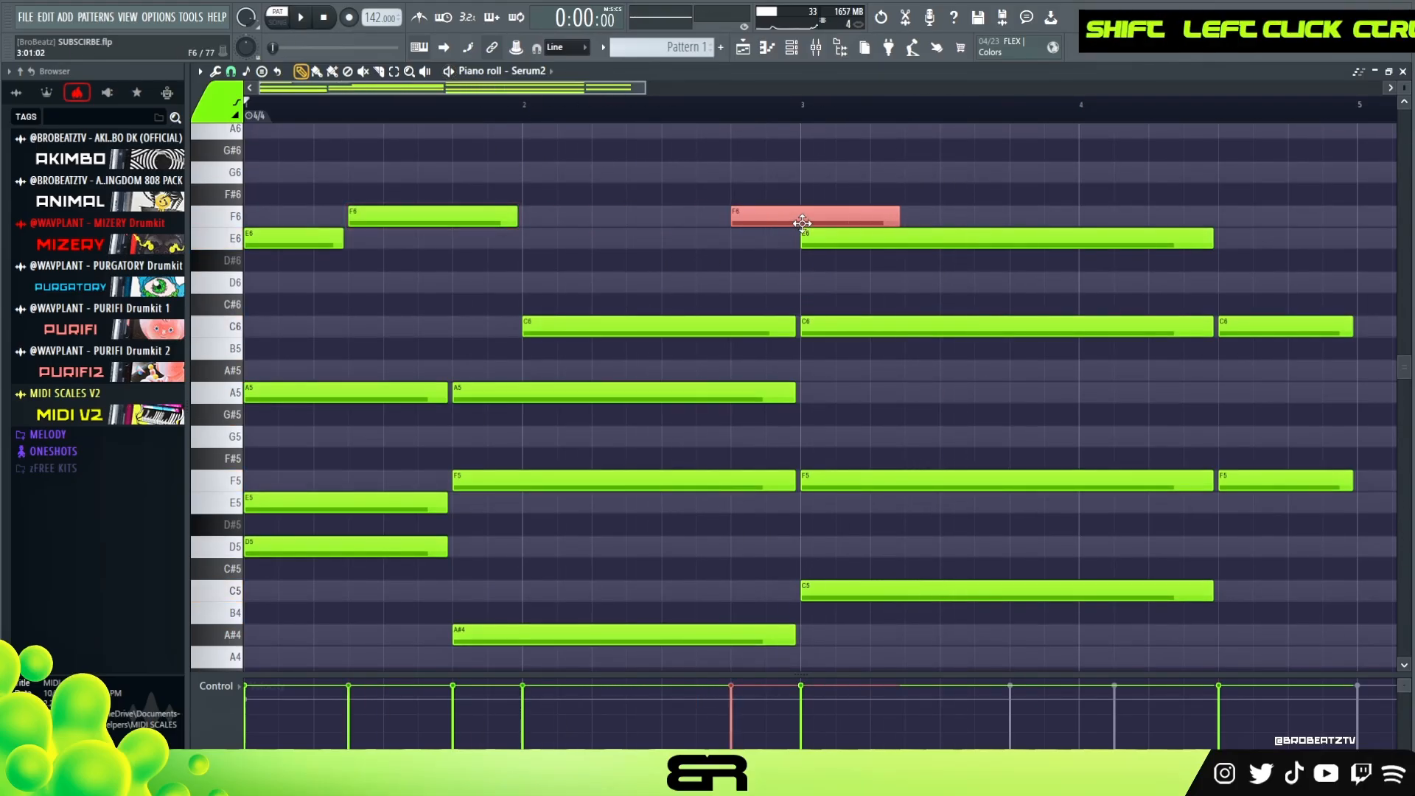
pyautogui.moveTo(897, 215); pyautogui.dragTo(797, 215)
pyautogui.rightClick(875, 199)
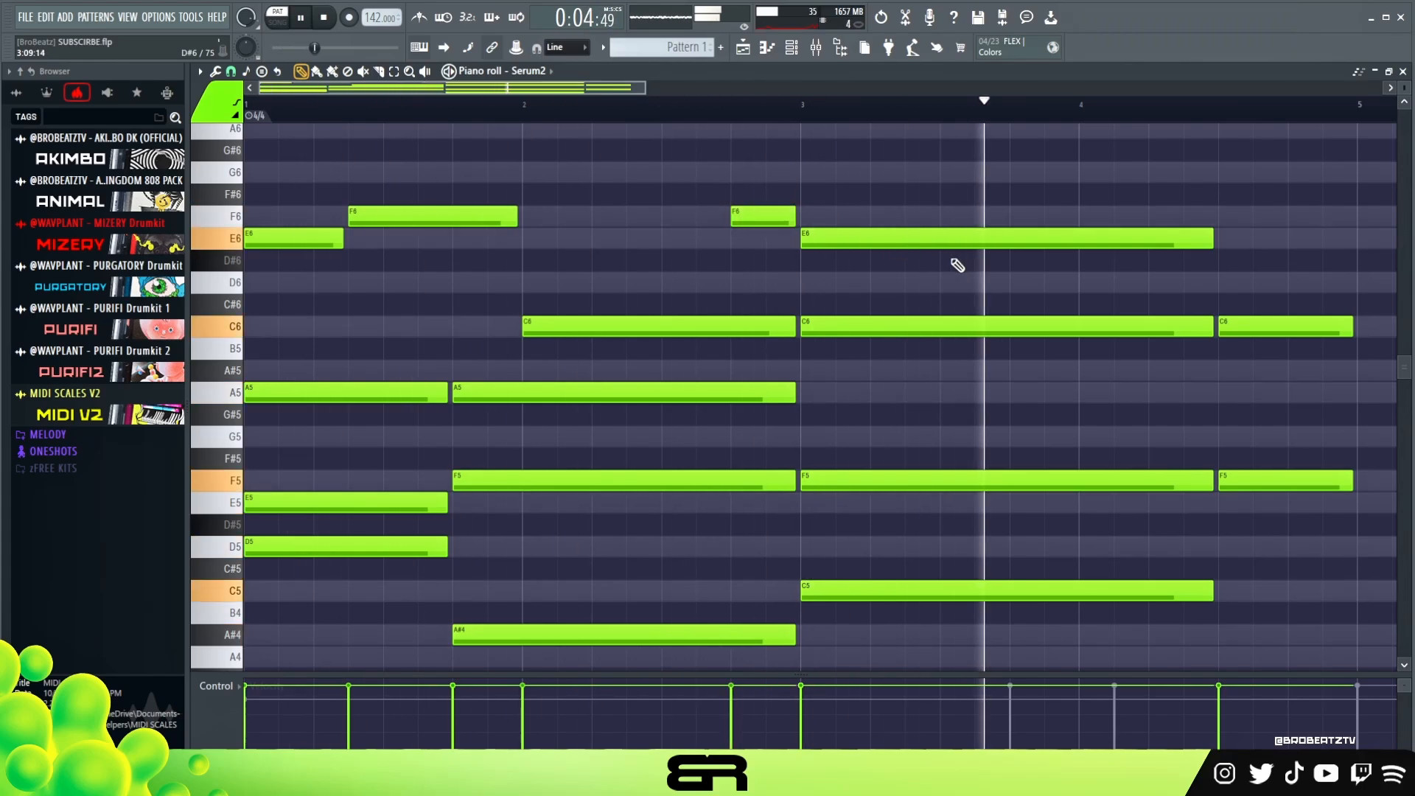
pyautogui.press('space')
# - Add F6 and C5 notes to the short last chord in bar 4 and play the progression
pyautogui.moveTo(745, 214); pyautogui.dragTo(1309, 601)
pyautogui.scroll(-1, 1401, 87)
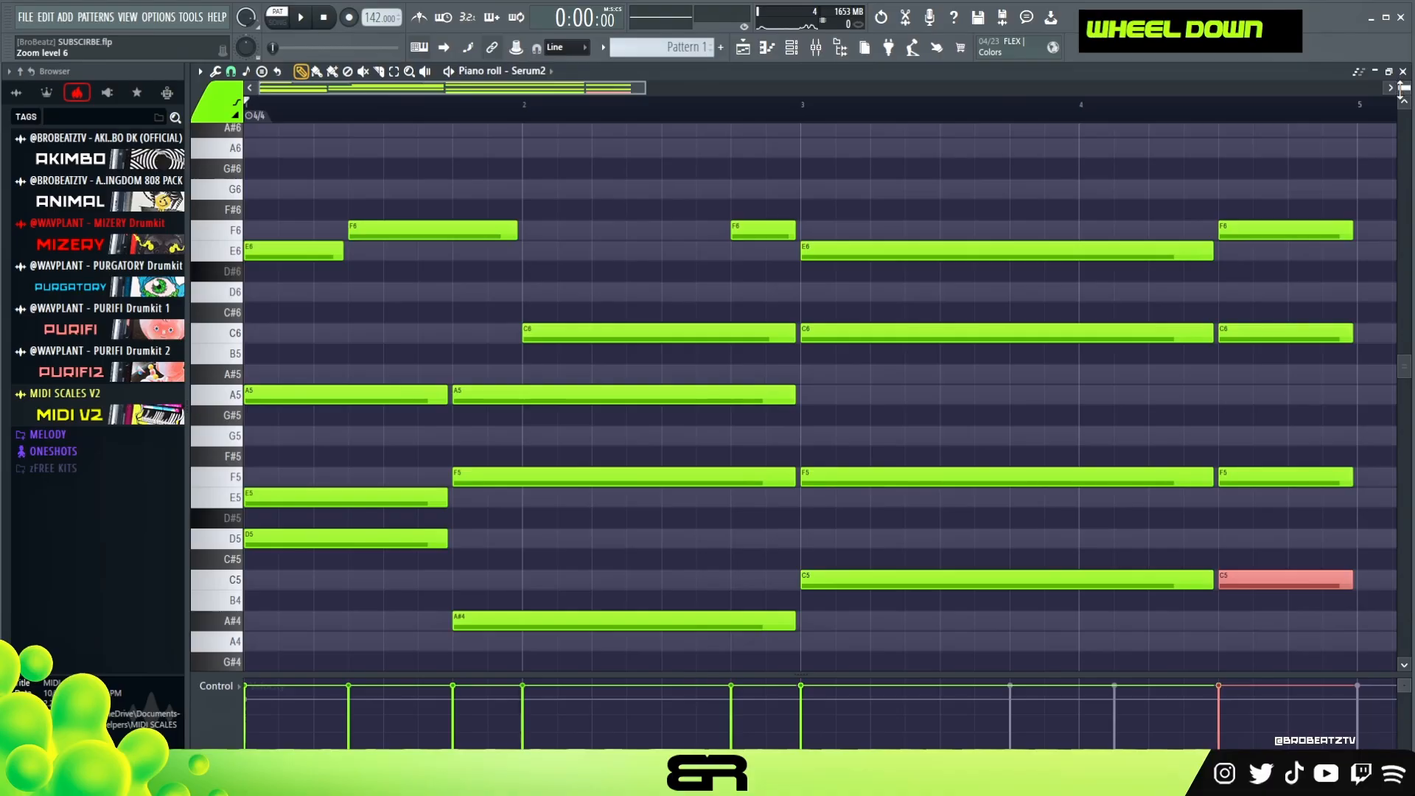
pyautogui.rightClick(899, 185)
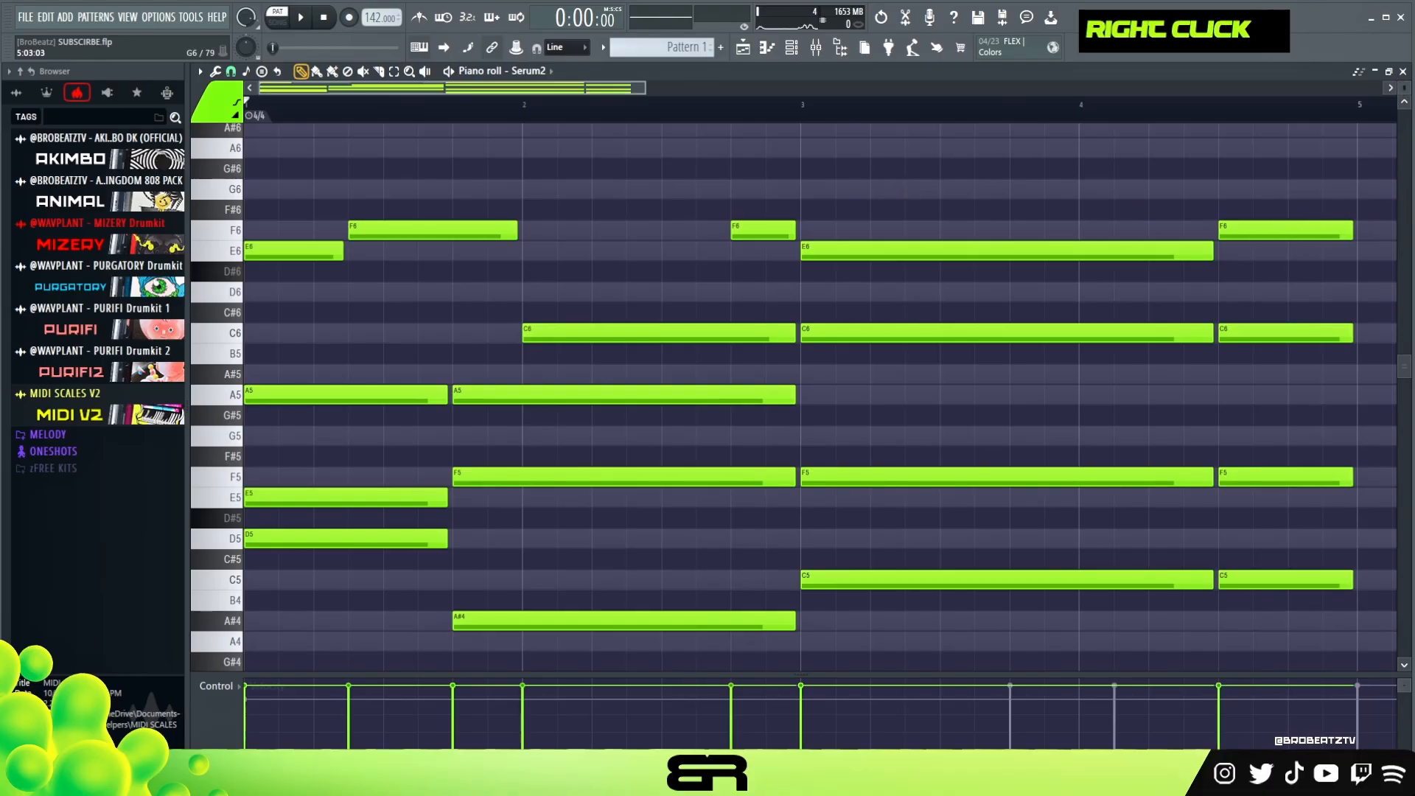
pyautogui.scroll(-1, 1404, 87)
pyautogui.press('space')
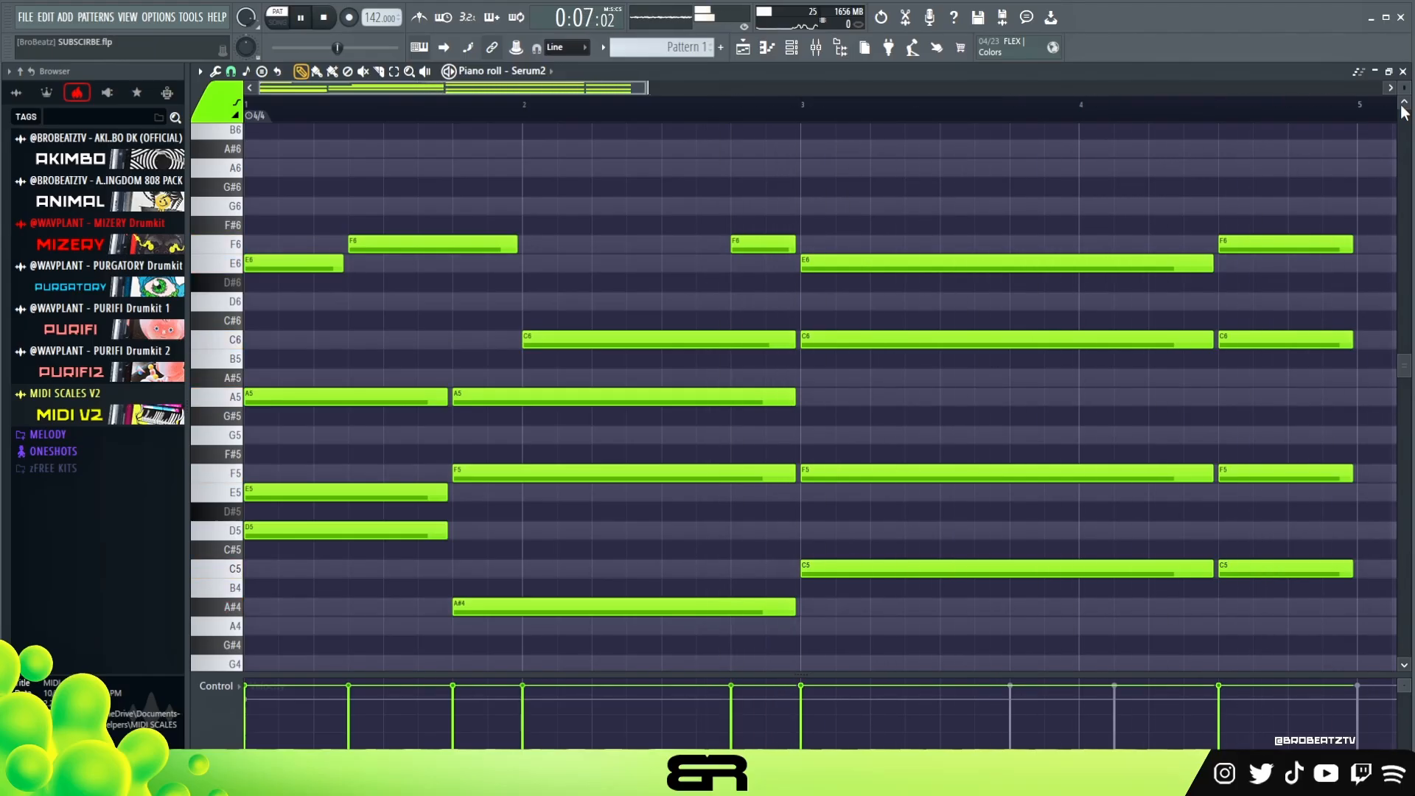
pyautogui.press('space')
# - Duplicate the E6, F6, C6 and F6 melody notes of bars 1 and 2 into bars 3 and 4, one octave higher
pyautogui.scroll(3, 878, 313)
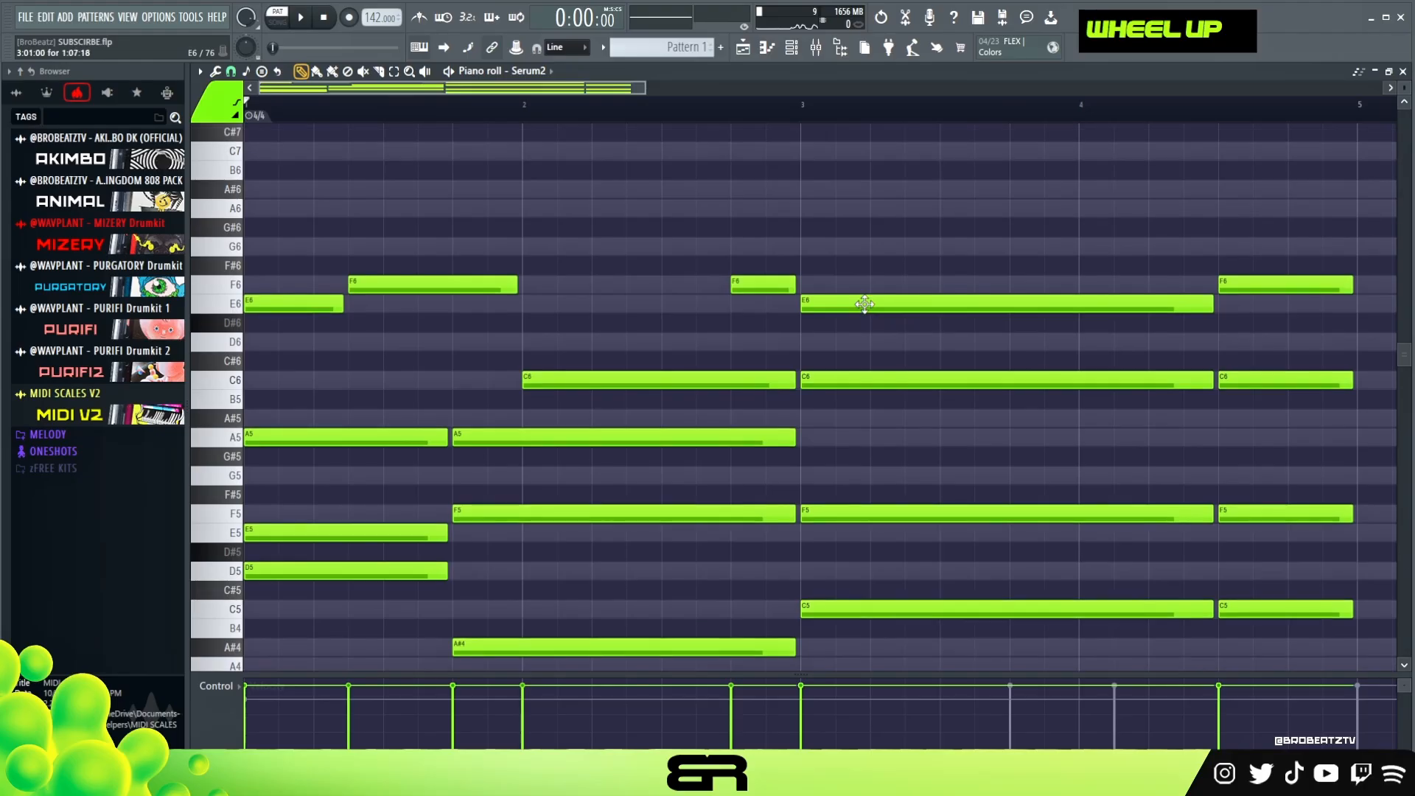
pyautogui.moveTo(802, 319); pyautogui.dragTo(370, 447)
pyautogui.moveTo(765, 338); pyautogui.dragTo(368, 483)
pyautogui.keyDown('ctrl'); pyautogui.keyDown('shift'); pyautogui.click(317, 393); pyautogui.keyUp('shift'); pyautogui.keyUp('ctrl')
pyautogui.moveTo(317, 393); pyautogui.dragTo(855, 380)
pyautogui.hotkey('ctrl', 'Up')
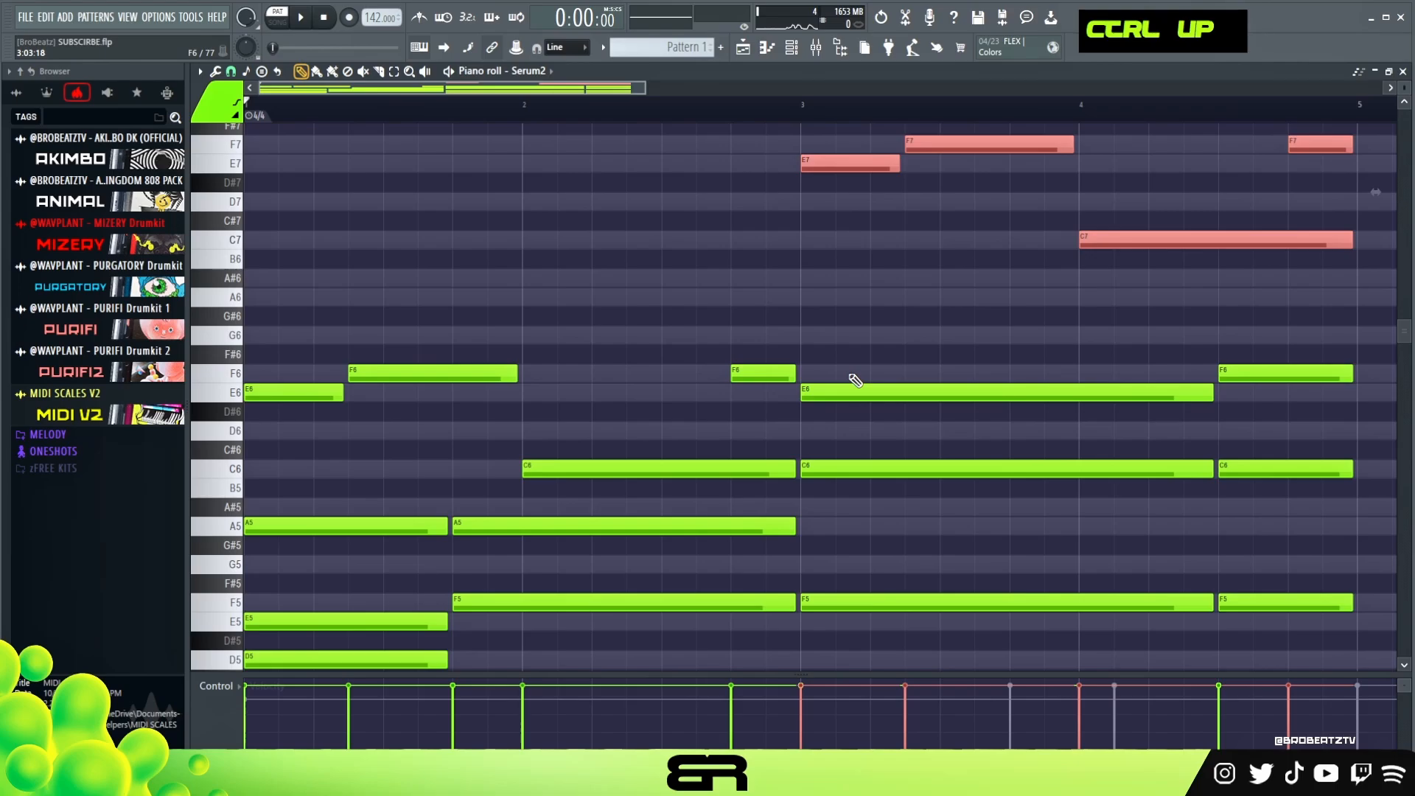
# - Lower the copied melody notes in bars 3 and 4 by five semitones and clear the selection
pyautogui.scroll(2, 881, 387)
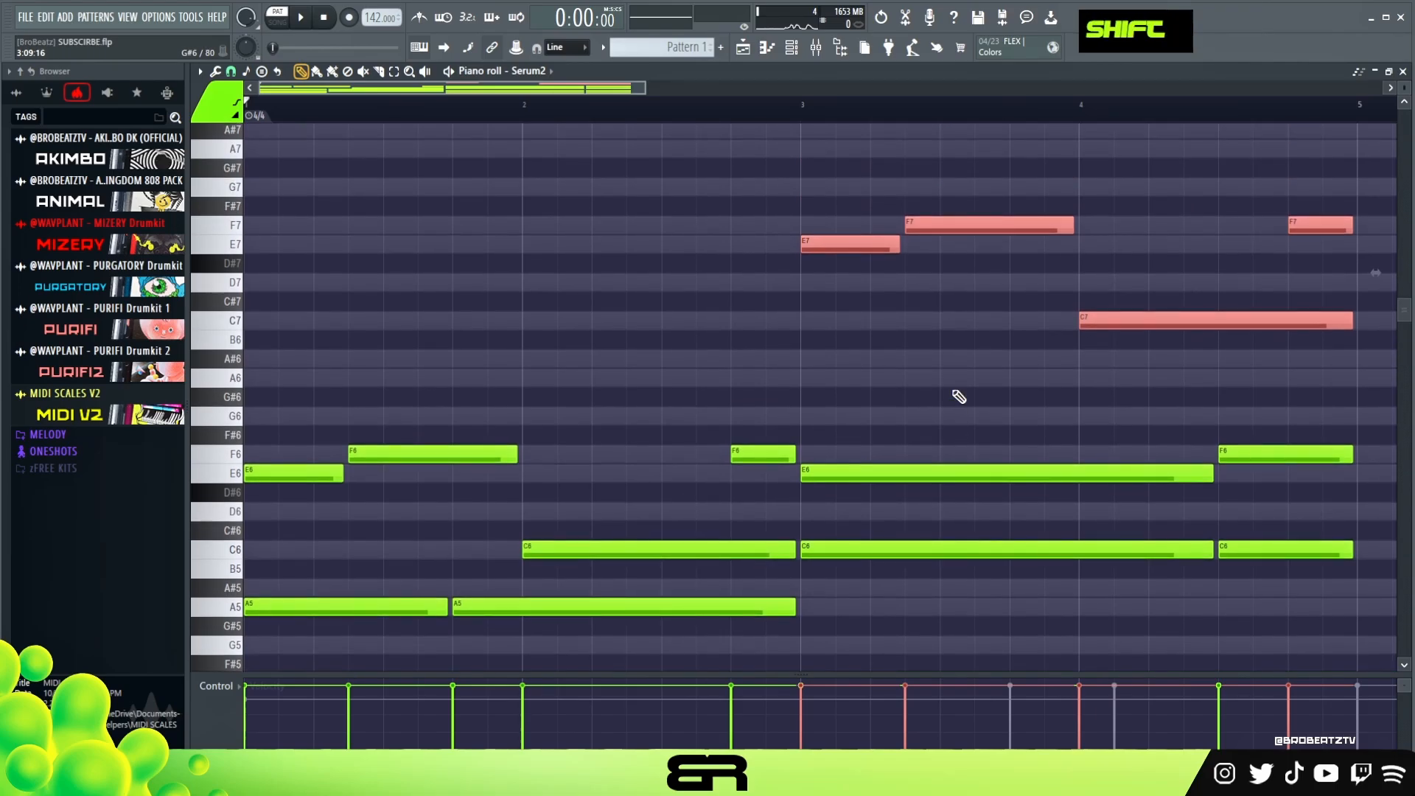
pyautogui.hotkey('shift', 'Down')
pyautogui.hotkey('shift', 'Down')
pyautogui.hotkey('shift', 'Down')
pyautogui.hotkey('shift', 'Down')
pyautogui.hotkey('shift', 'Down')
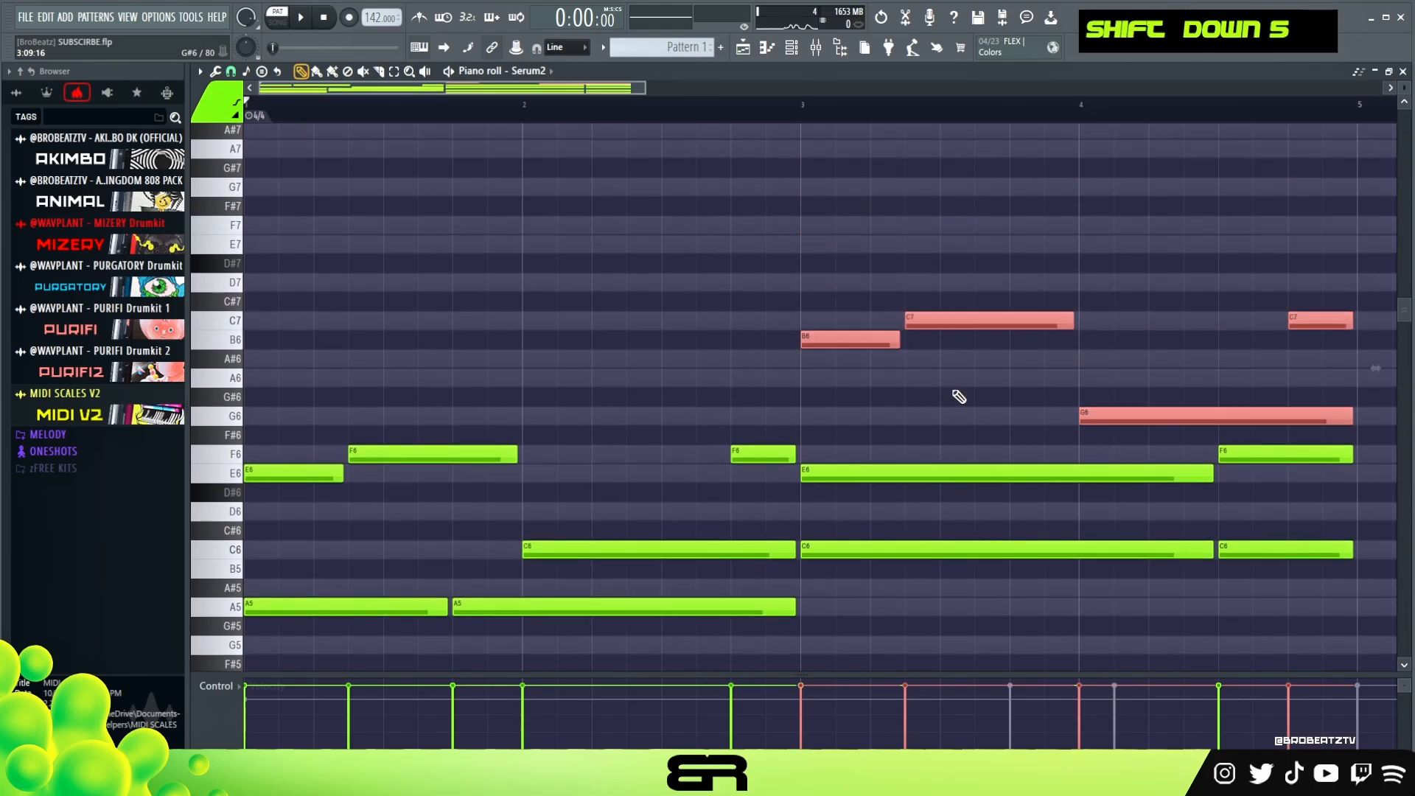
pyautogui.rightClick(1094, 355)
# - Move the copied melody's B6 down and its G6 up to A6, and delete the short C7 at the end of bar 4
pyautogui.keyDown('ctrl'); pyautogui.click(844, 339); pyautogui.keyUp('ctrl')
pyautogui.moveTo(836, 345); pyautogui.dragTo(832, 386)
pyautogui.rightClick(984, 404)
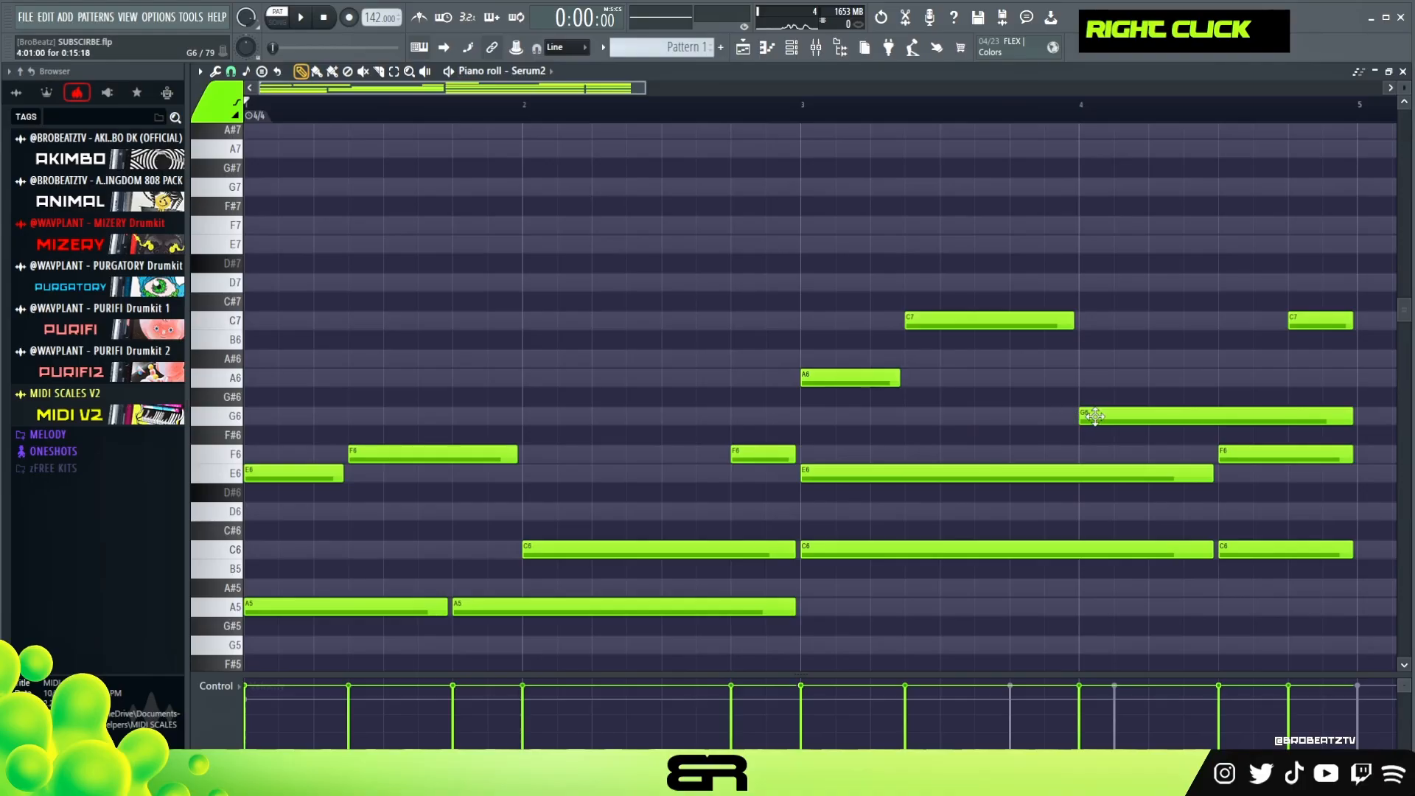
pyautogui.moveTo(1112, 417); pyautogui.dragTo(1113, 374)
pyautogui.rightClick(1308, 325)
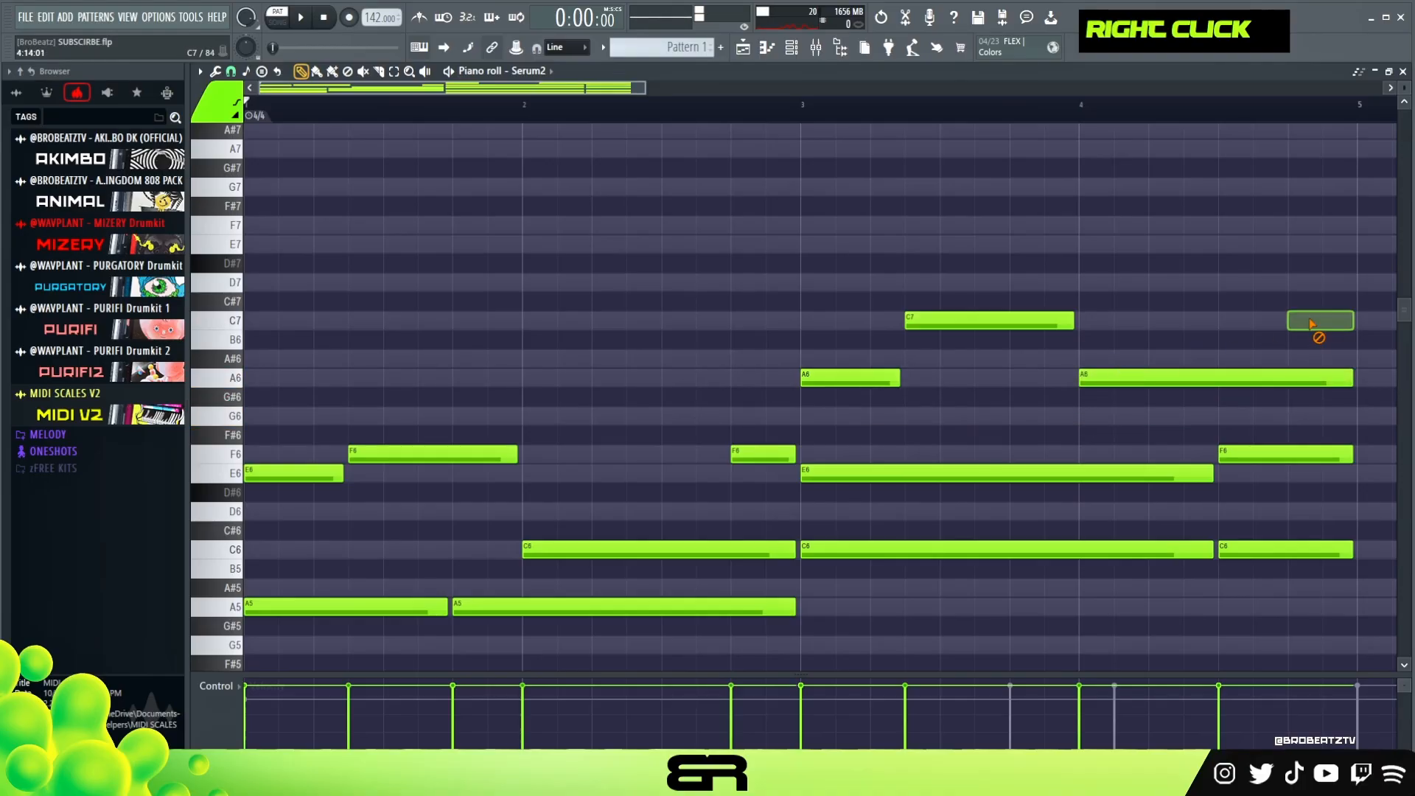
# - Shorten the A6 in bar 4 to end together with the long third chord, and play the result
pyautogui.press('space')
pyautogui.moveTo(1351, 378); pyautogui.dragTo(1210, 403)
pyautogui.scroll(-1, 1134, 360)
pyautogui.scroll(-3, 1134, 359)
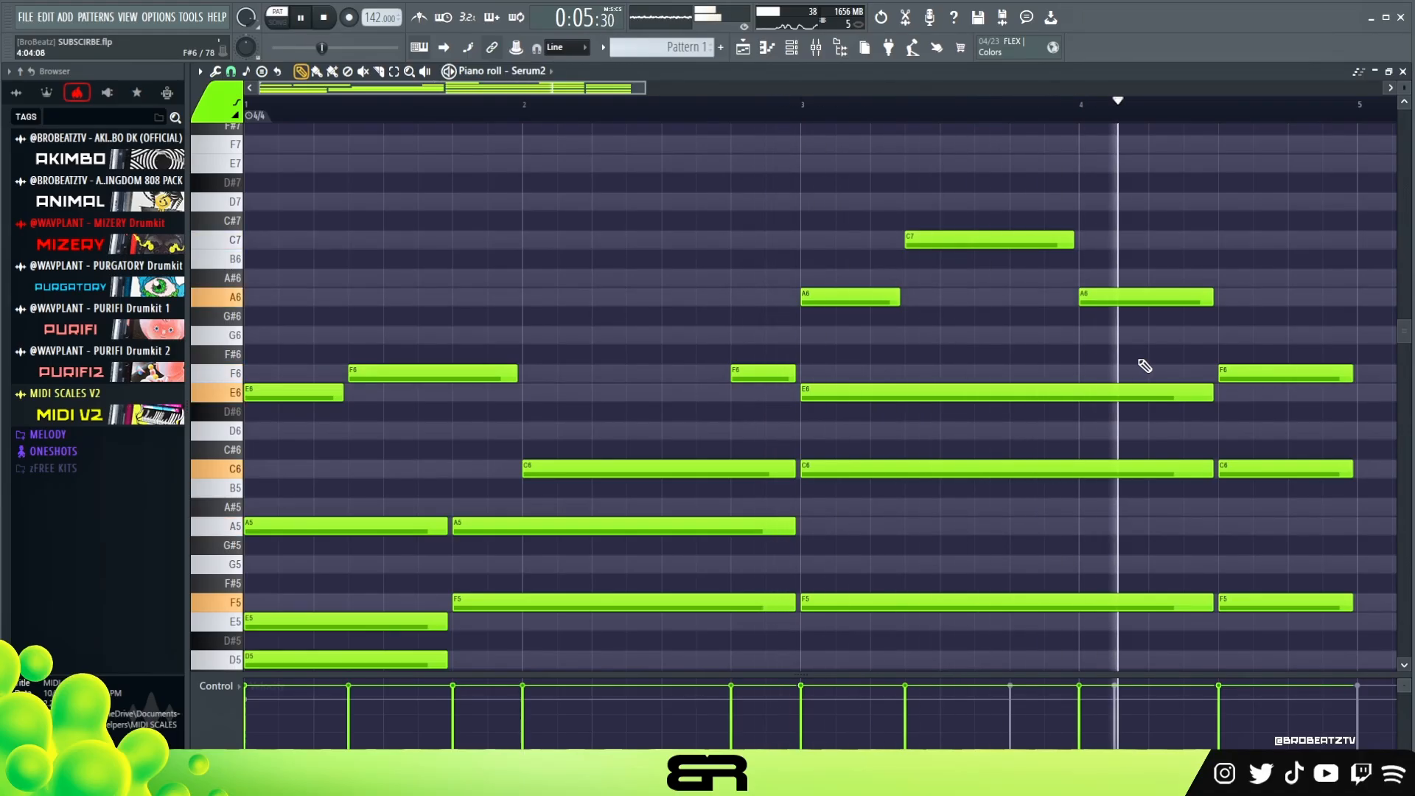
pyautogui.press('space')
pyautogui.moveTo(1135, 297)
pyautogui.mouseDown()
pyautogui.moveTo(1132, 280)
pyautogui.moveTo(1133, 304)
pyautogui.mouseUp()
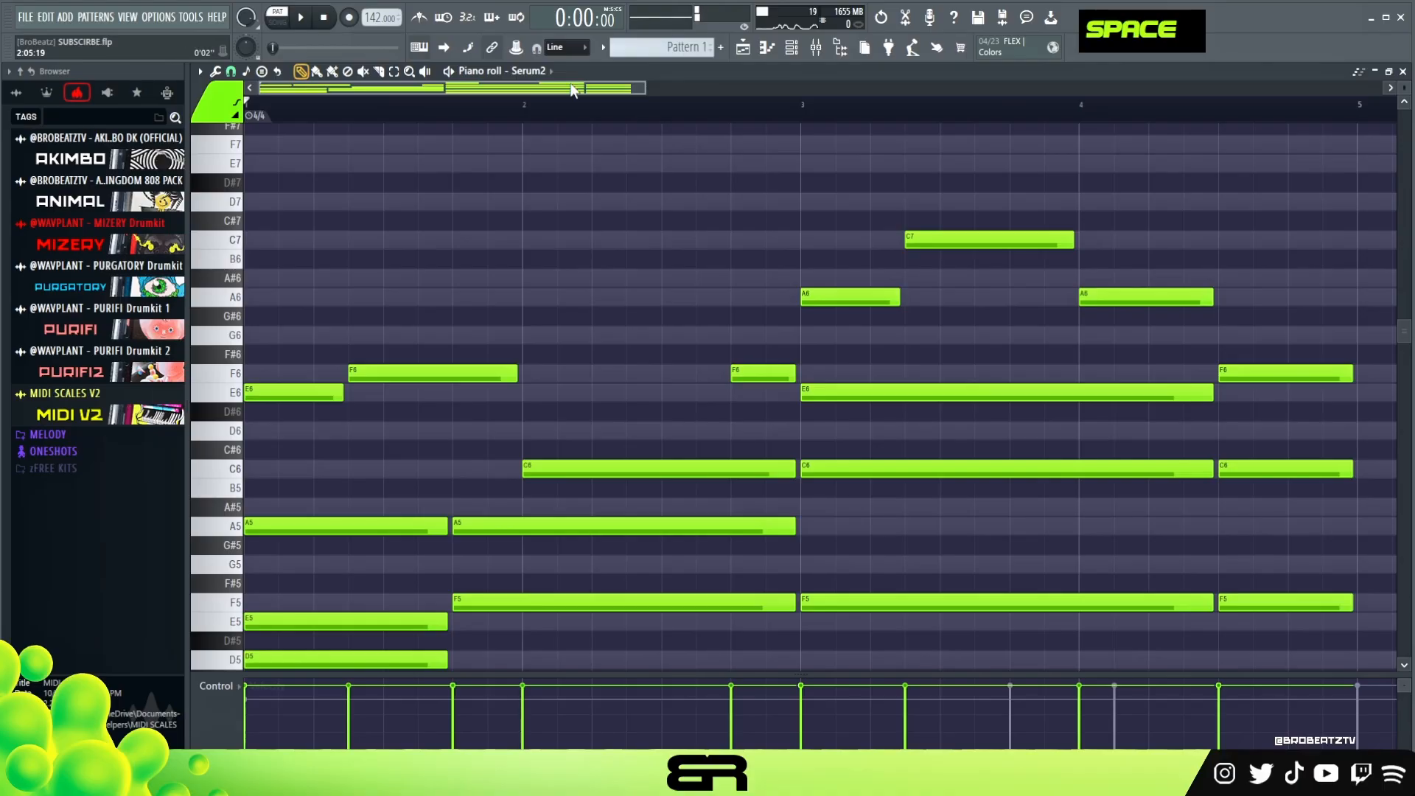
pyautogui.scroll(-1, 560, 111)
pyautogui.click(758, 300)
pyautogui.click(815, 281)
pyautogui.rightClick(816, 282)
pyautogui.click(1099, 355)
pyautogui.rightClick(1109, 356)
pyautogui.click(1105, 371)
pyautogui.scroll(-1, 592, 105)
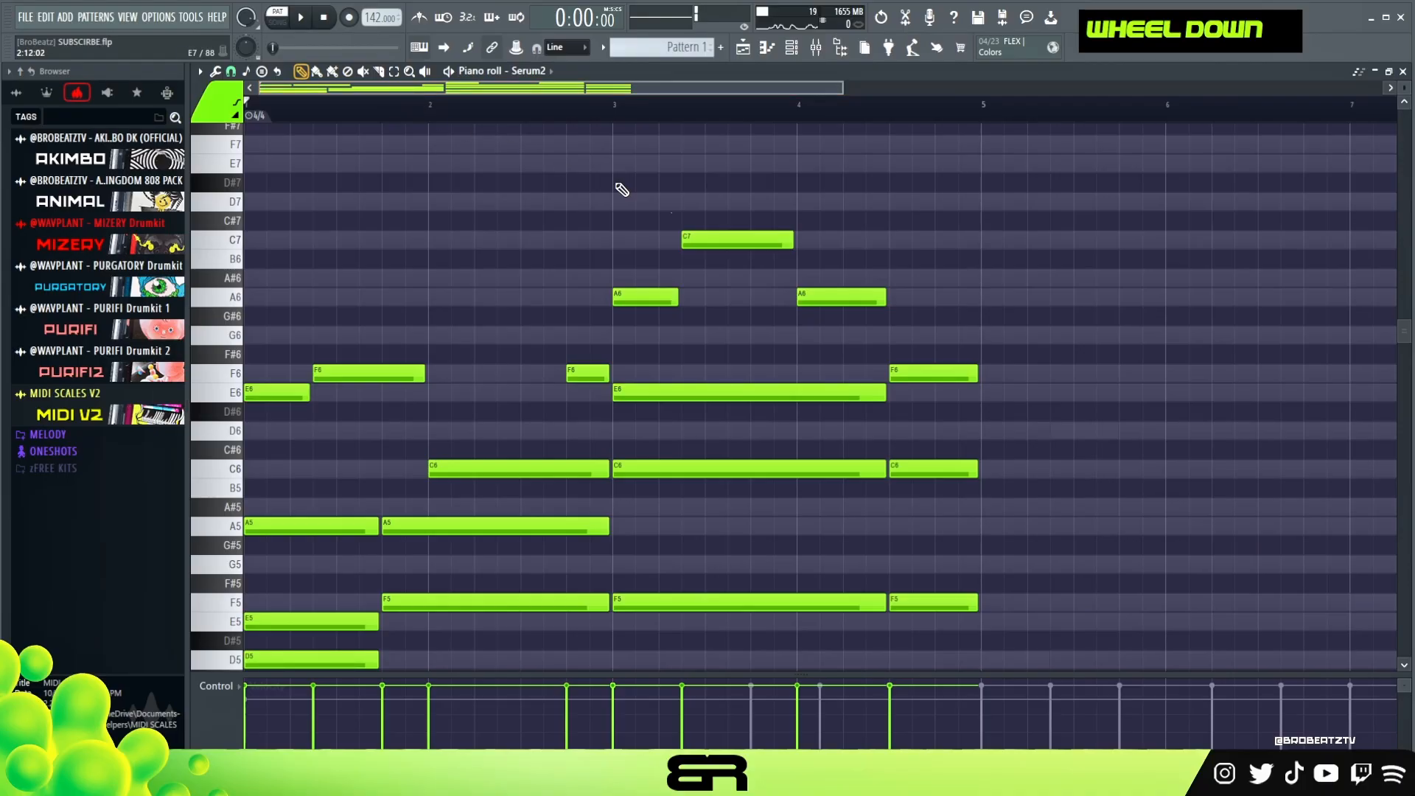
pyautogui.scroll(-3, 708, 221)
pyautogui.scroll(1, 707, 228)
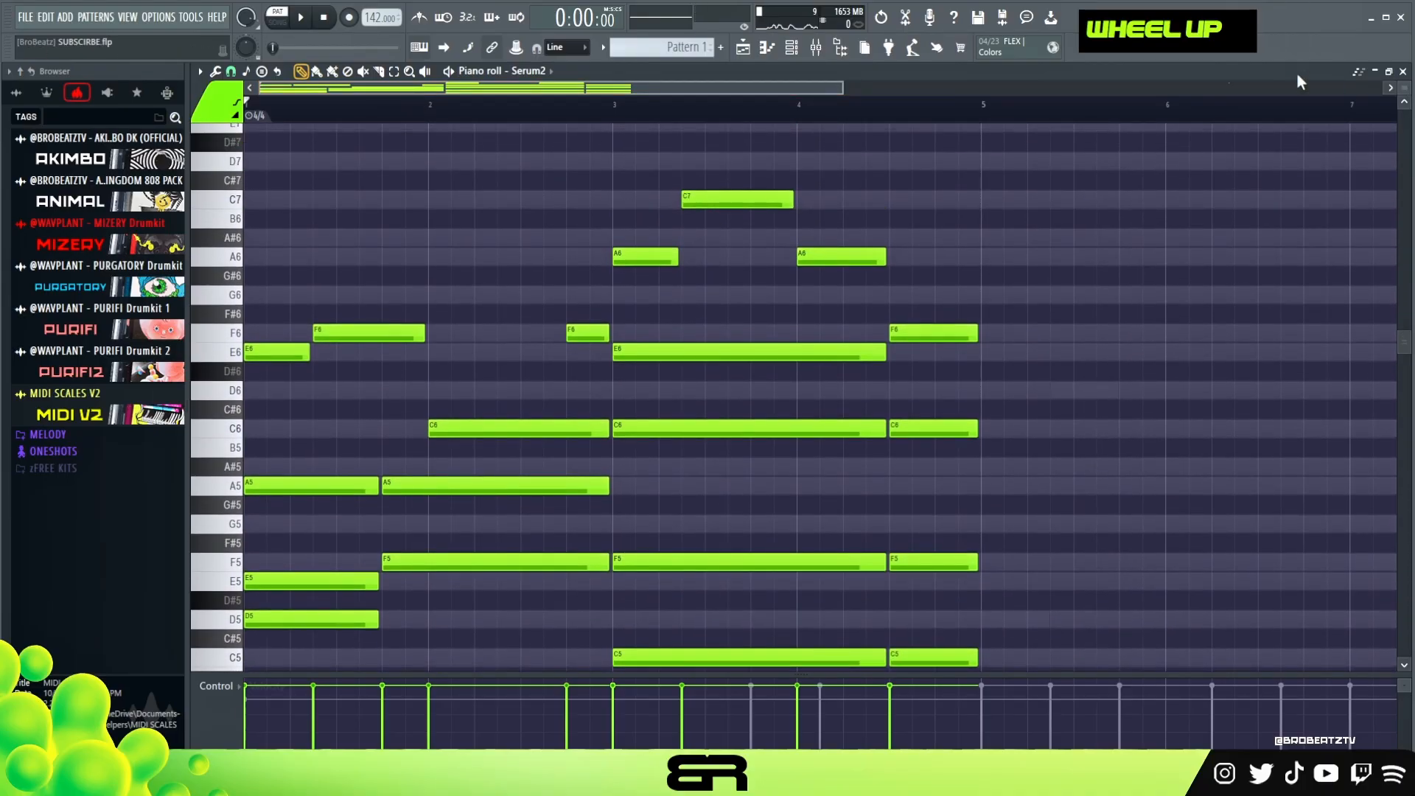
pyautogui.scroll(-1, 942, 170)
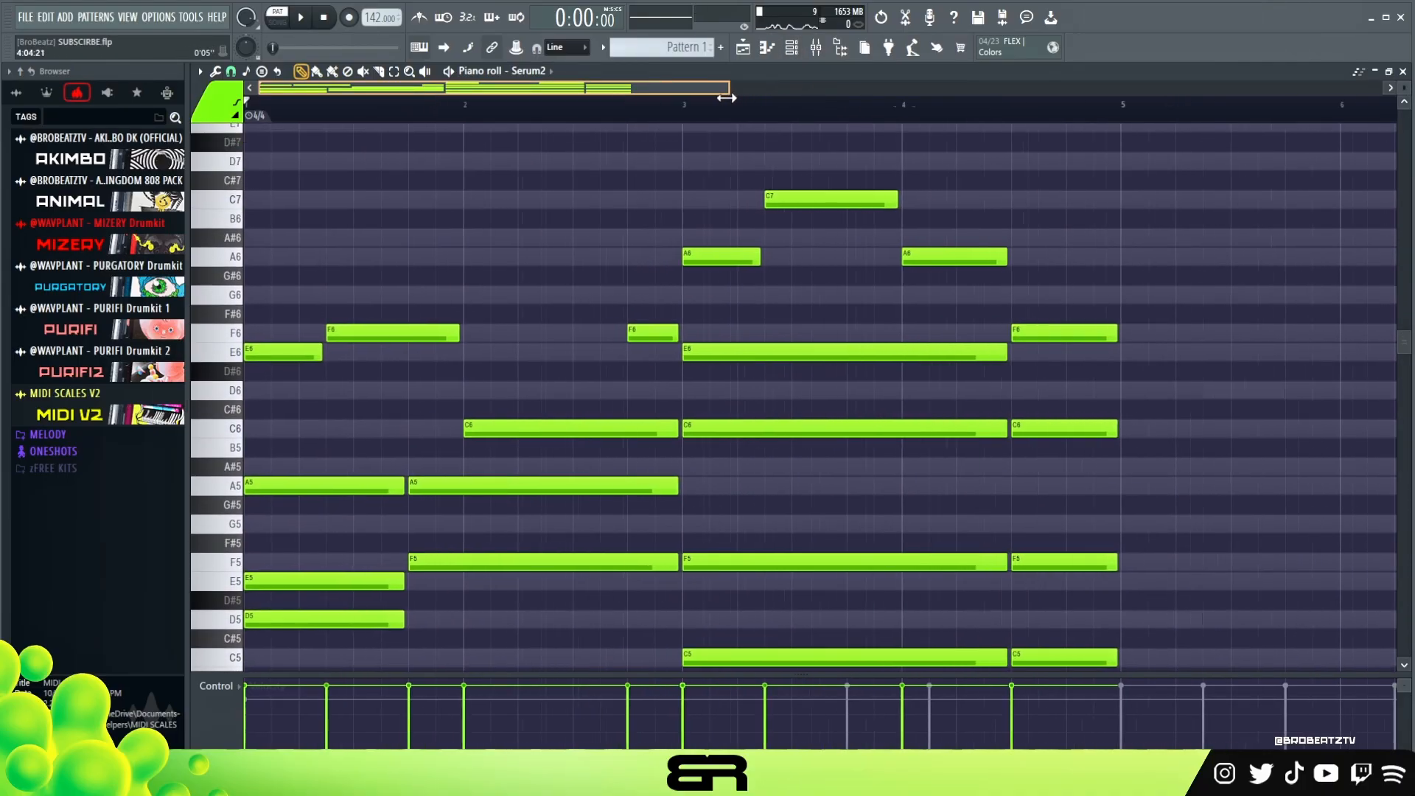
pyautogui.scroll(-2, 764, 202)
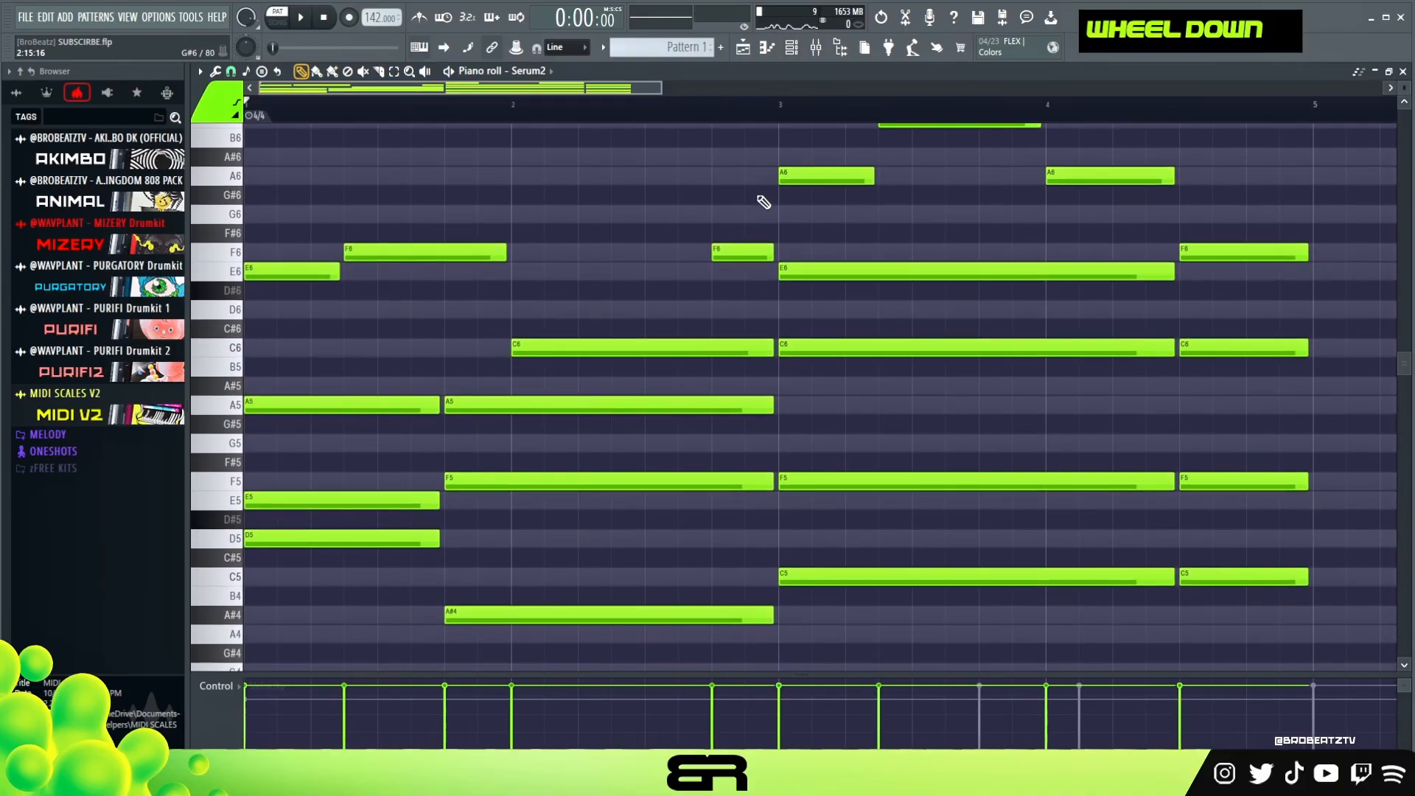
# - Copy the Serum2 channel's notes into the Serum2 #2 channel and play the pattern
pyautogui.click(790, 48)
pyautogui.rightClick(427, 212)
pyautogui.click(642, 219)
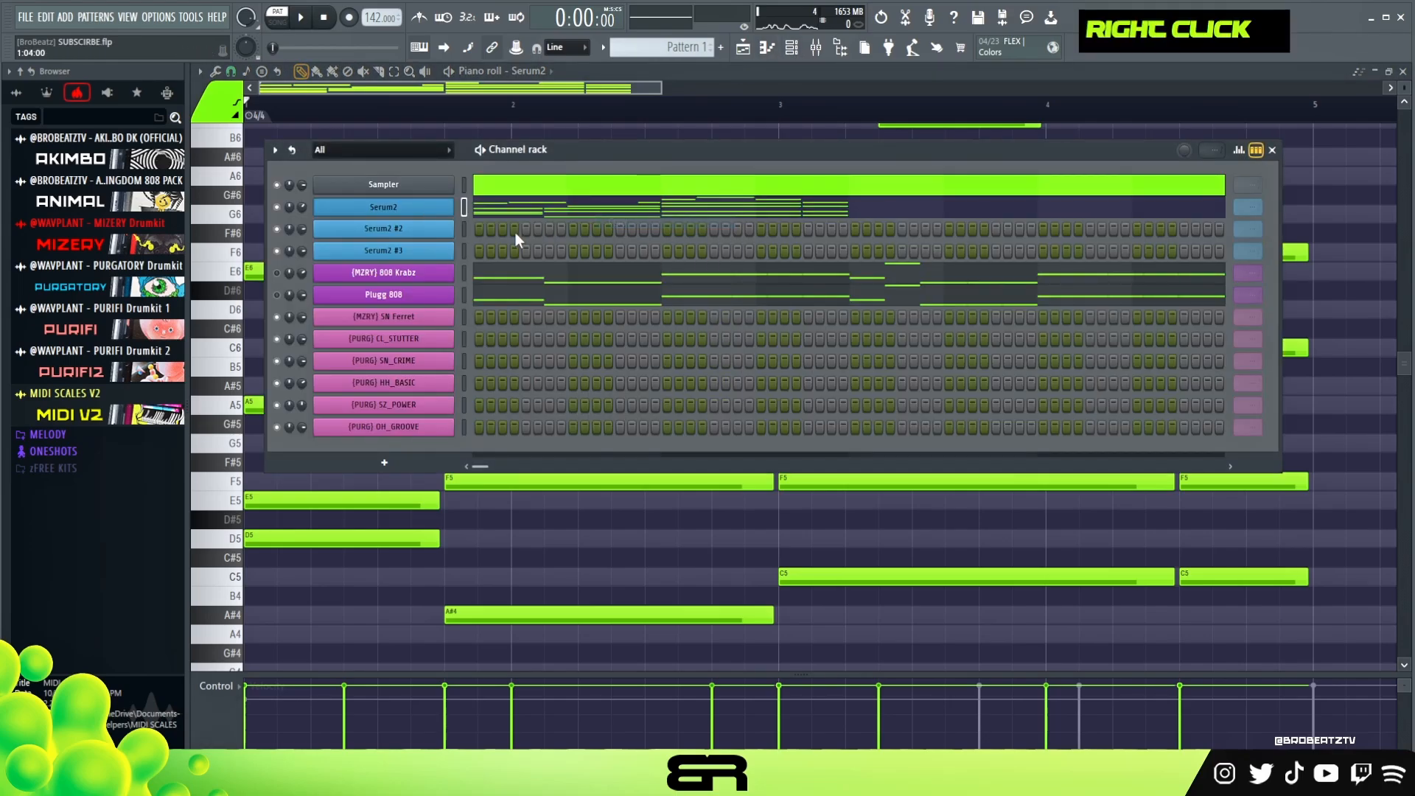
pyautogui.rightClick(440, 228)
pyautogui.click(621, 258)
pyautogui.keyDown('ctrl'); pyautogui.click(408, 230); pyautogui.keyUp('ctrl')
pyautogui.keyDown('ctrl'); pyautogui.click(426, 214); pyautogui.keyUp('ctrl')
pyautogui.press('space')
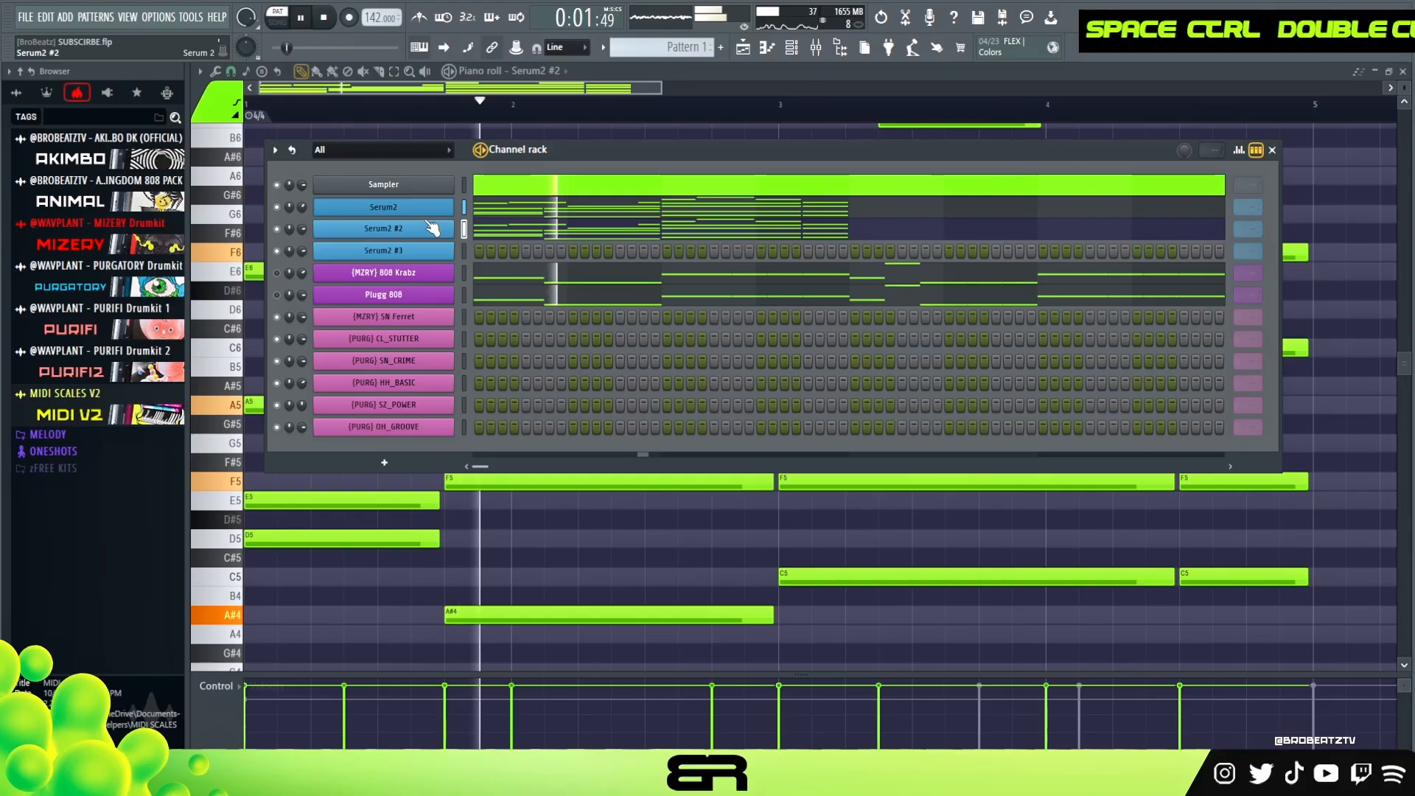
pyautogui.press('space')
# - Paste the same notes into the Serum2 #3 channel, transpose them down one octave, and play the result
pyautogui.rightClick(442, 251)
pyautogui.click(617, 279)
pyautogui.press('space')
pyautogui.press('space')
pyautogui.doubleClick(525, 257)
pyautogui.hotkey('ctrl', 'Down')
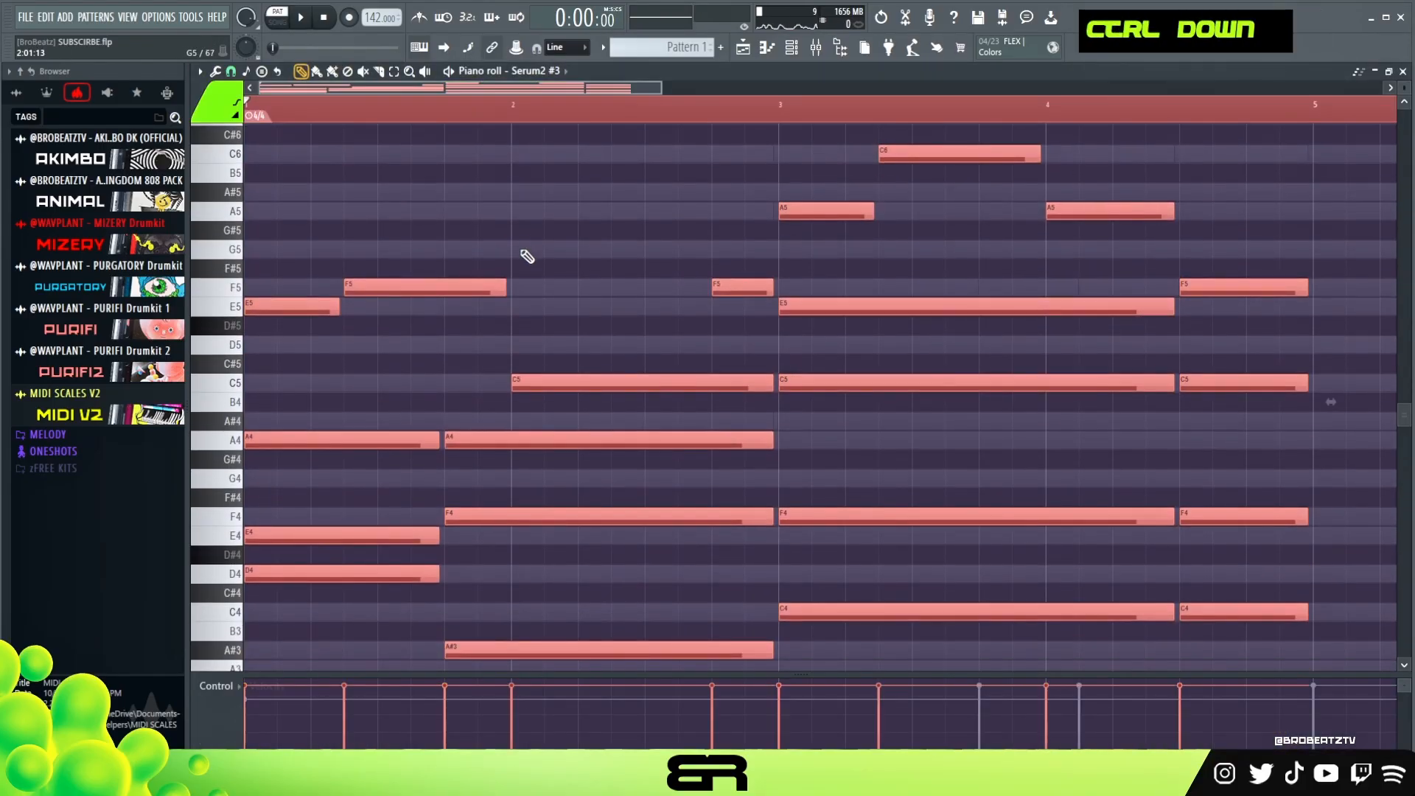
pyautogui.keyDown('ctrl'); pyautogui.rightClick(662, 235); pyautogui.keyUp('ctrl')
pyautogui.press('space')
pyautogui.rightClick(521, 196)
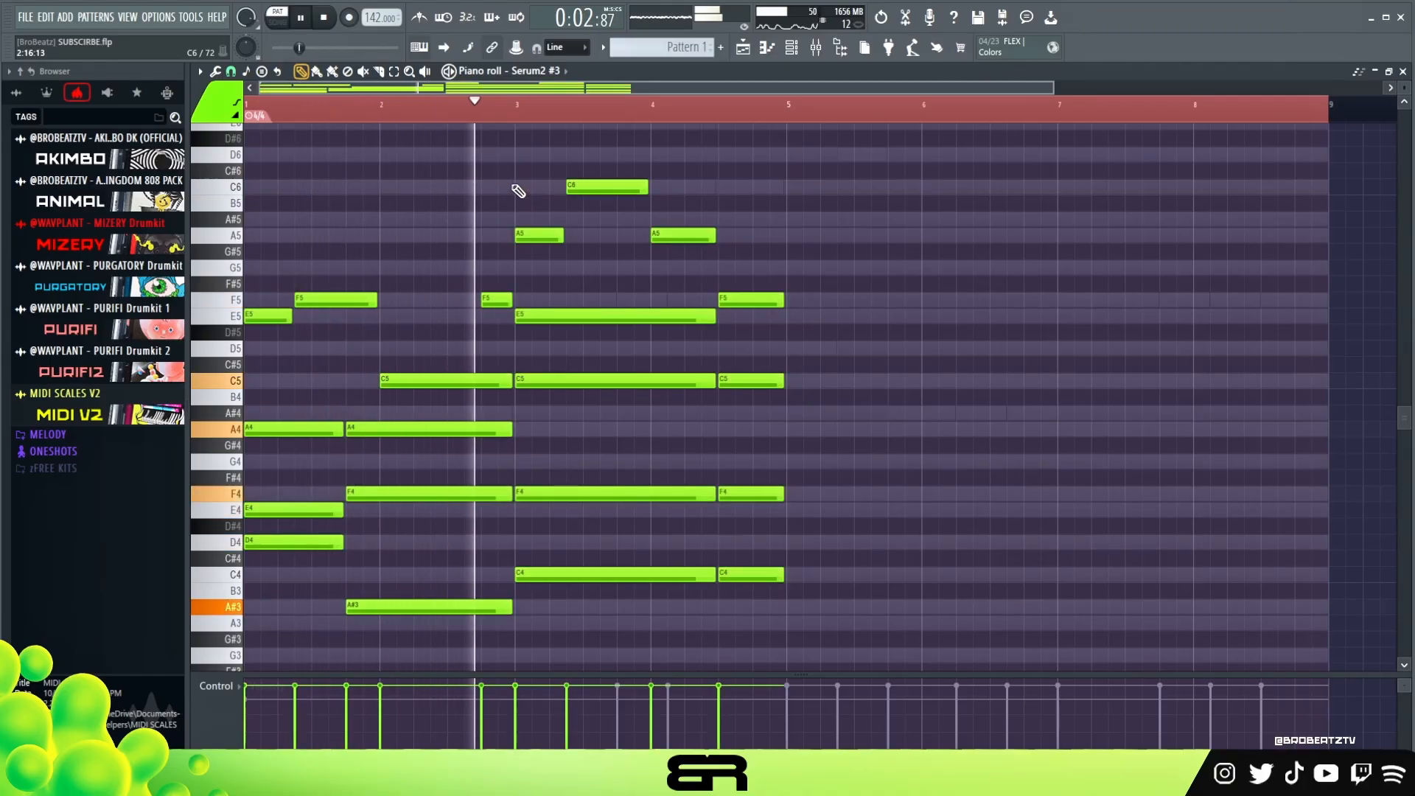
pyautogui.press('space')
# - Open the Serum2 #3 synth and check which user preset bank its sound comes from
pyautogui.click(792, 51)
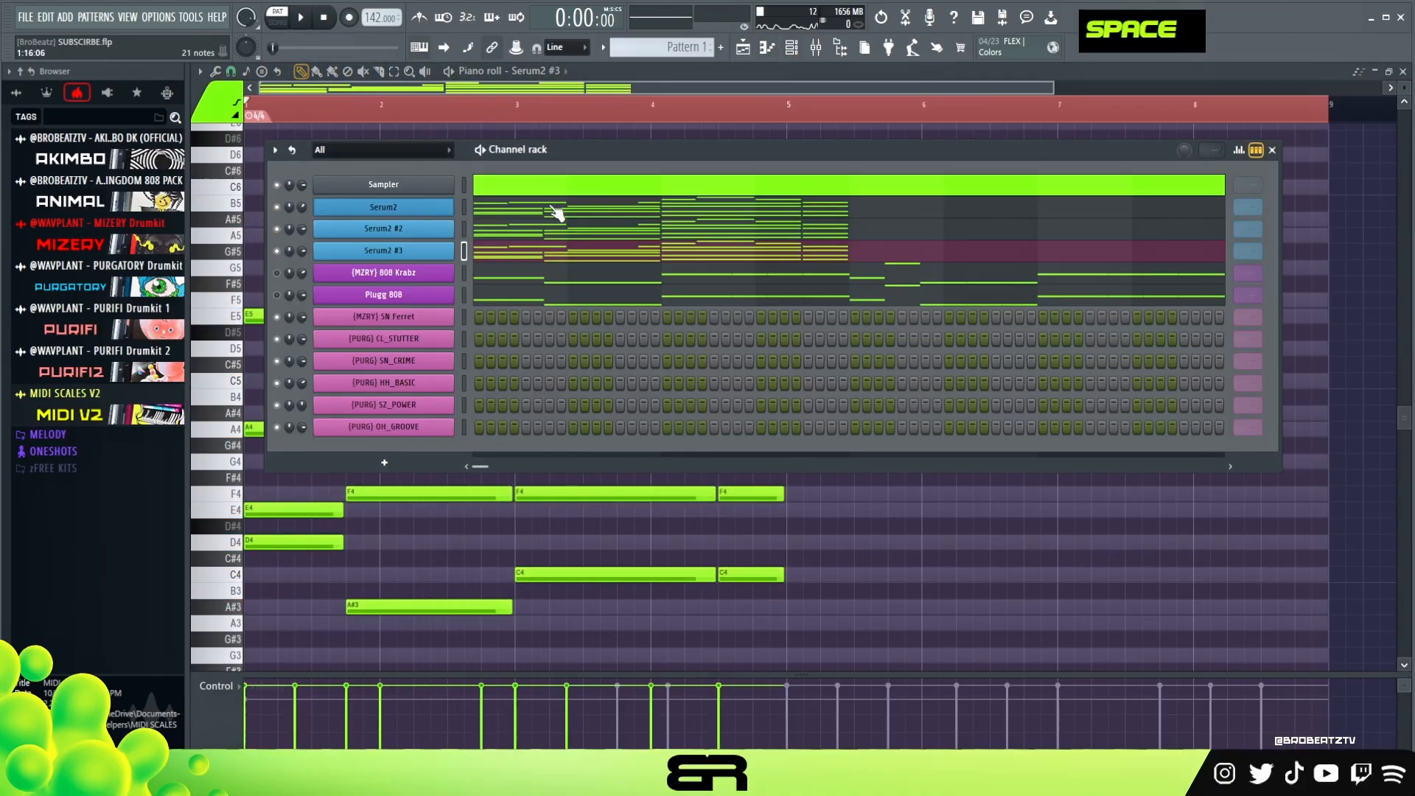
pyautogui.click(417, 234)
pyautogui.moveTo(837, 152); pyautogui.dragTo(664, 157)
pyautogui.moveTo(864, 150); pyautogui.dragTo(1079, 183)
pyautogui.click(353, 254)
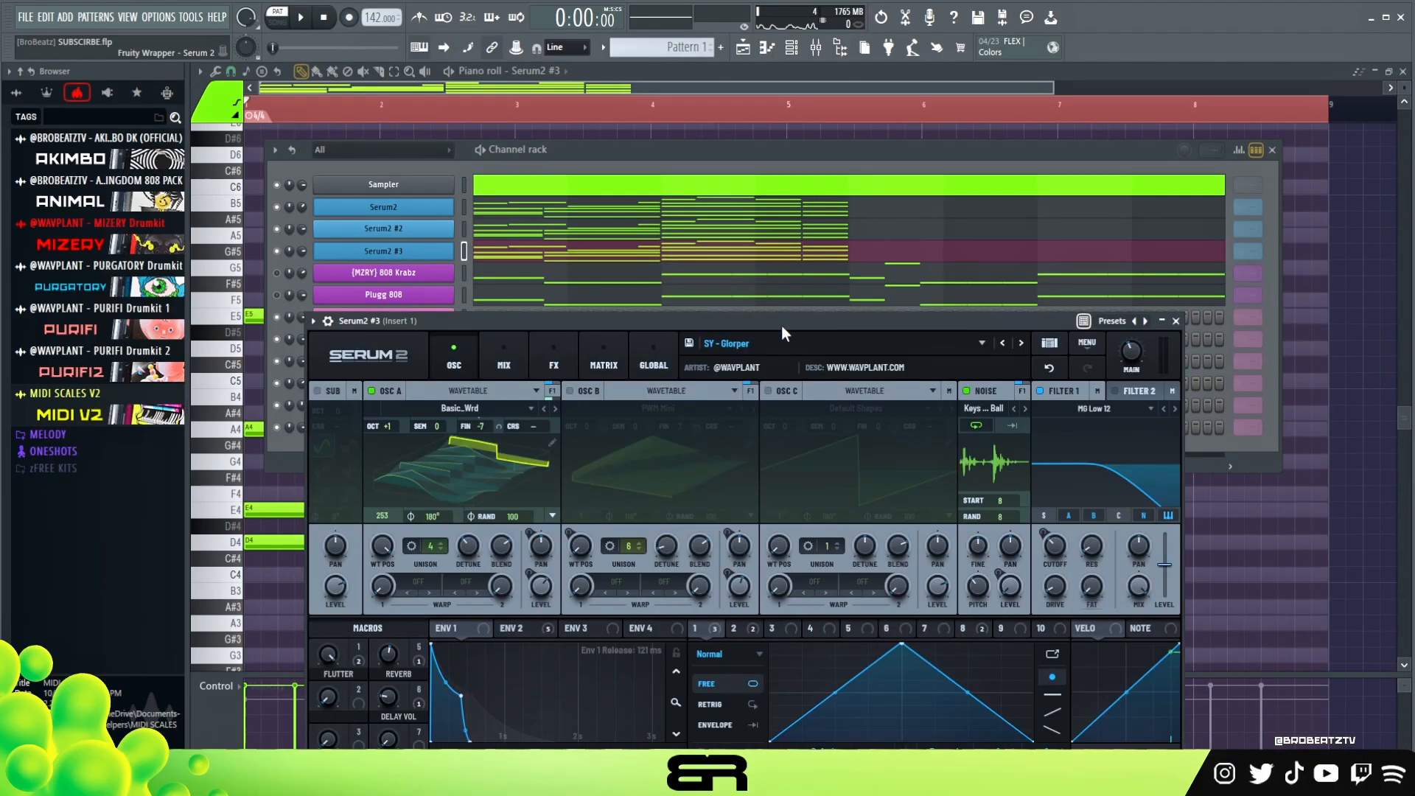
pyautogui.moveTo(780, 321); pyautogui.dragTo(881, 157)
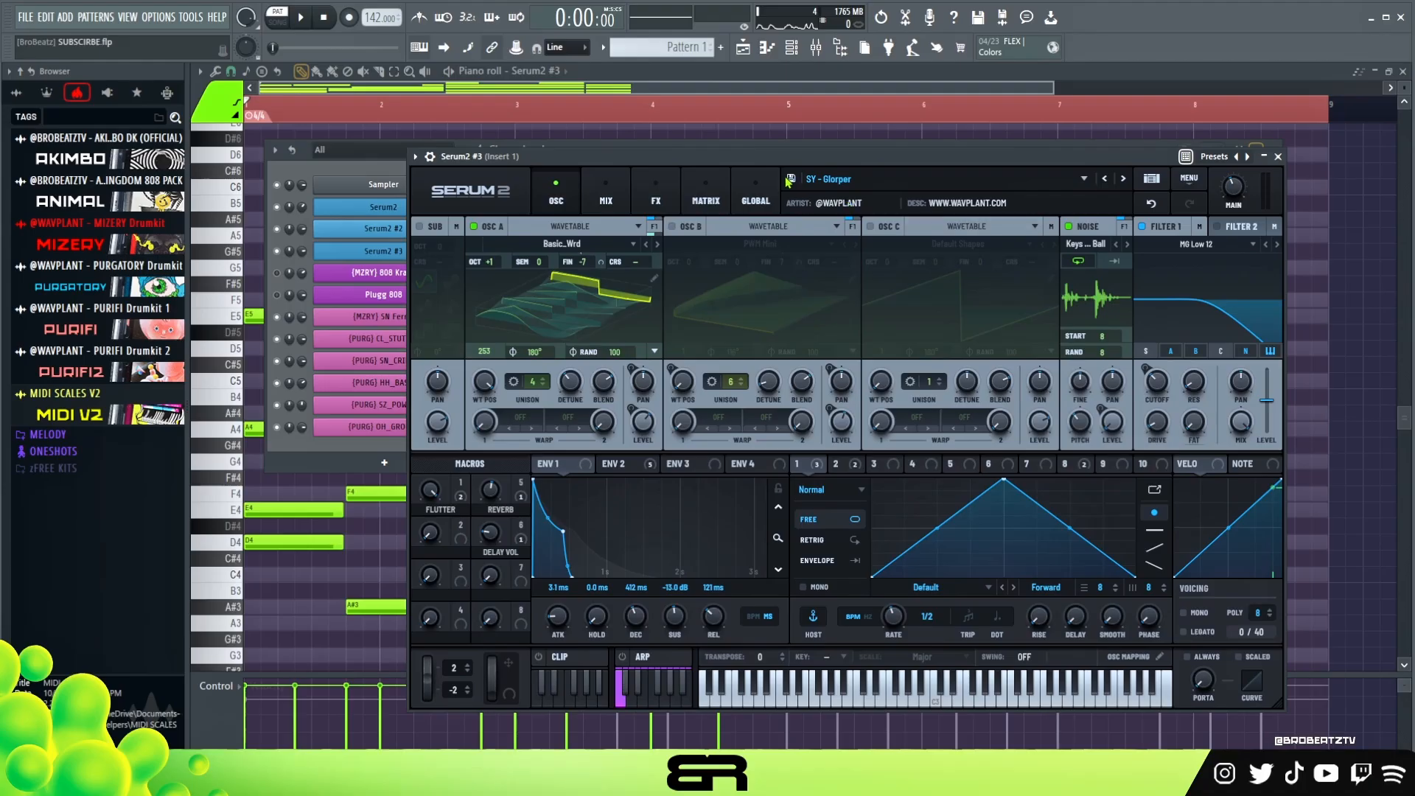
pyautogui.click(846, 184)
pyautogui.moveTo(862, 233)
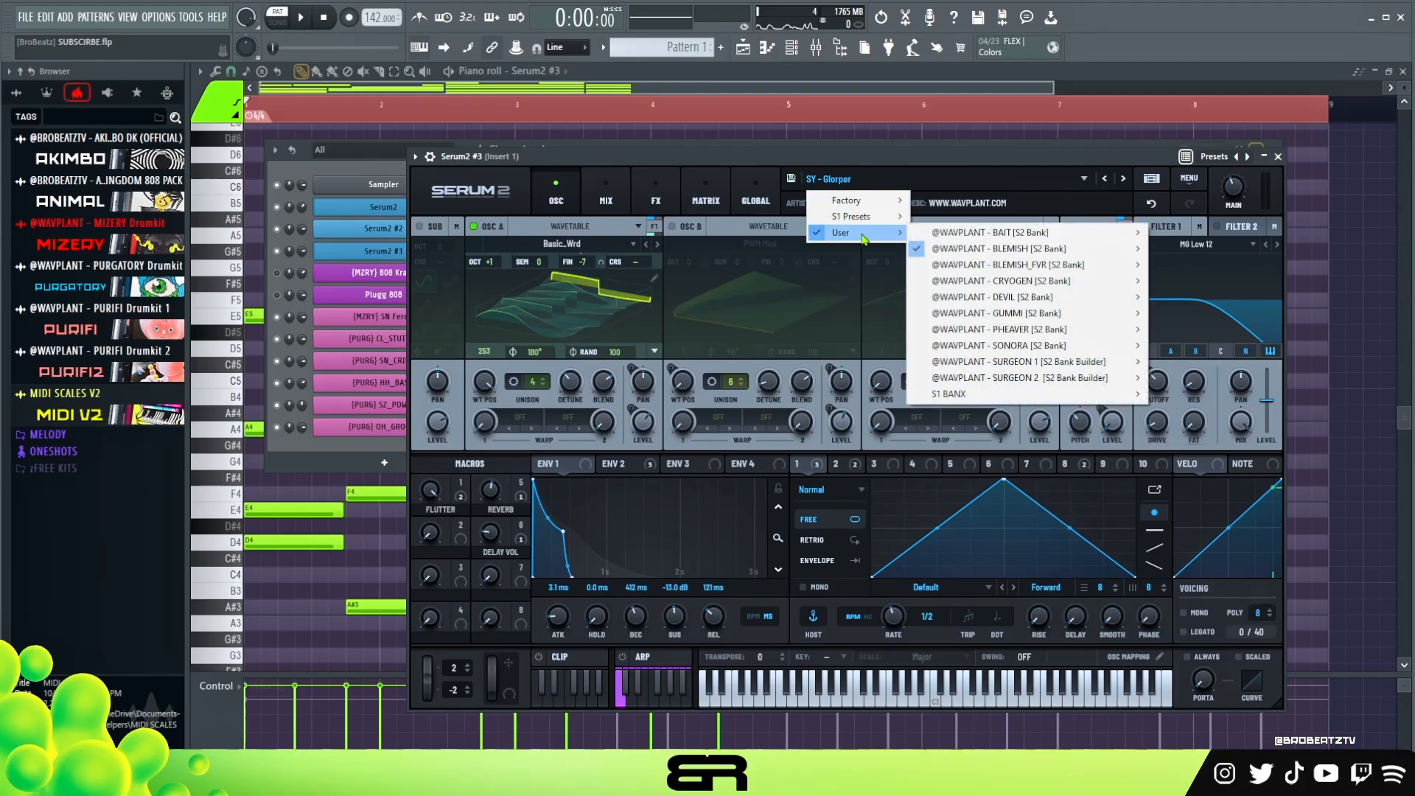
pyautogui.click(745, 168)
# - Check the user preset banks of the Serum2 #2 and first Serum2 synths, and return to the channel rack
pyautogui.click(373, 228)
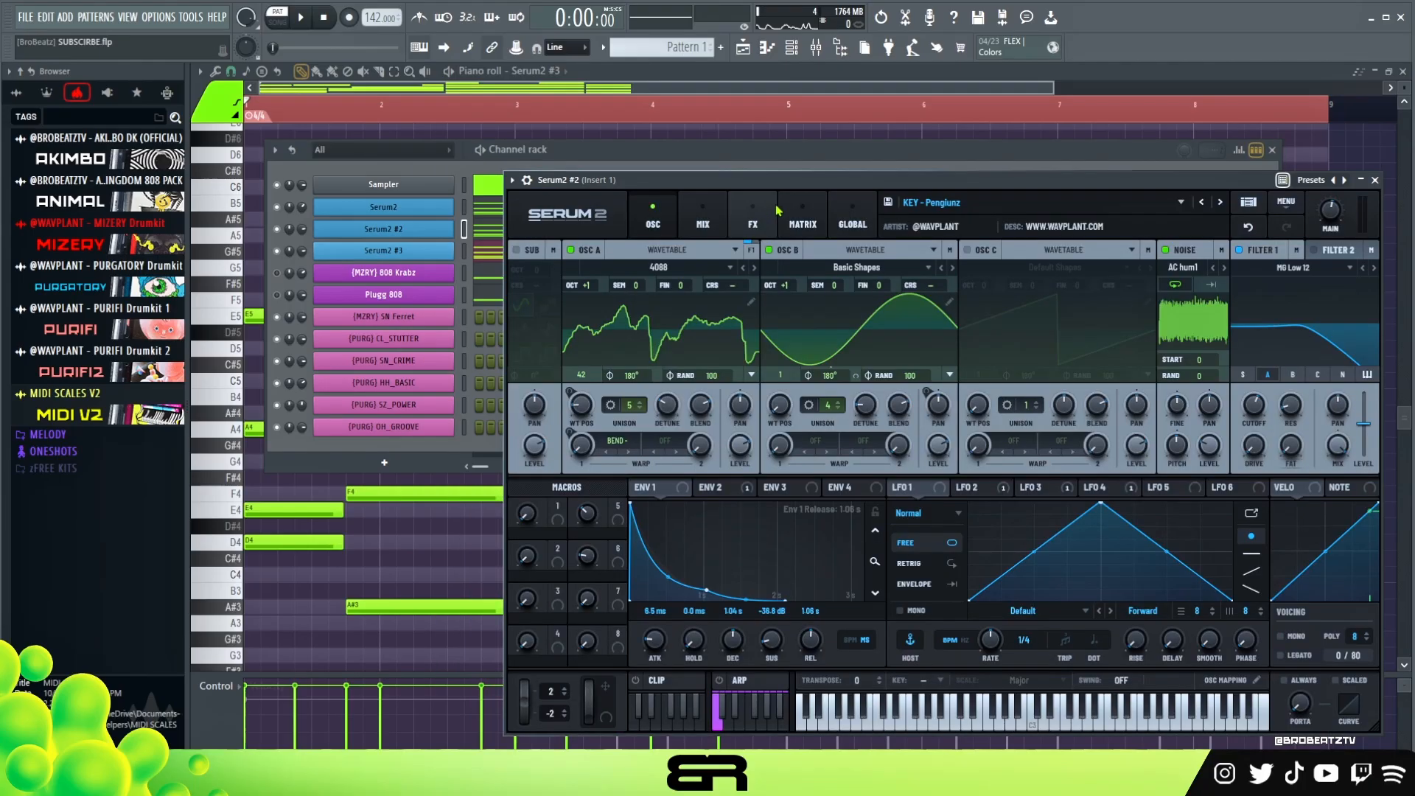
pyautogui.click(970, 210)
pyautogui.moveTo(962, 265)
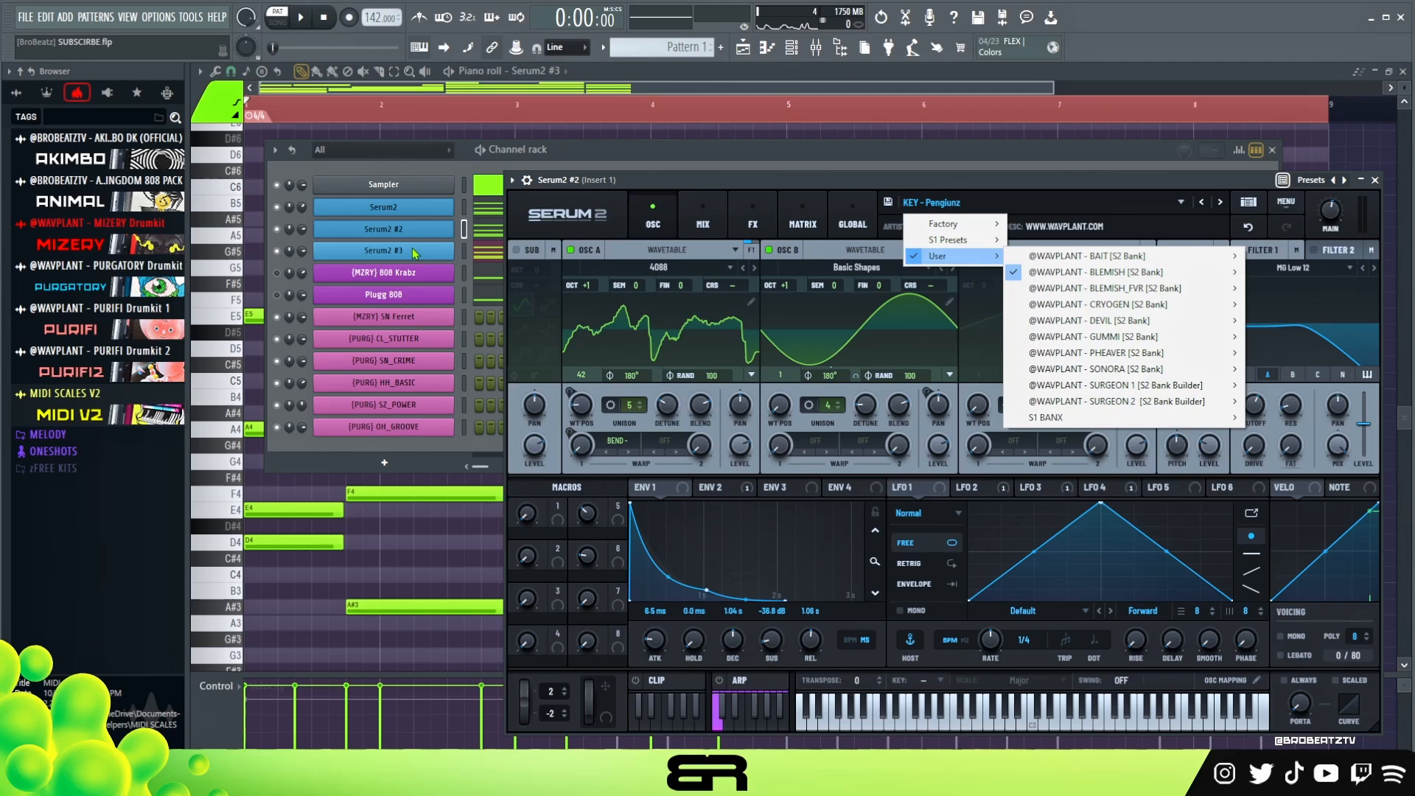
pyautogui.doubleClick(381, 210)
pyautogui.click(725, 255)
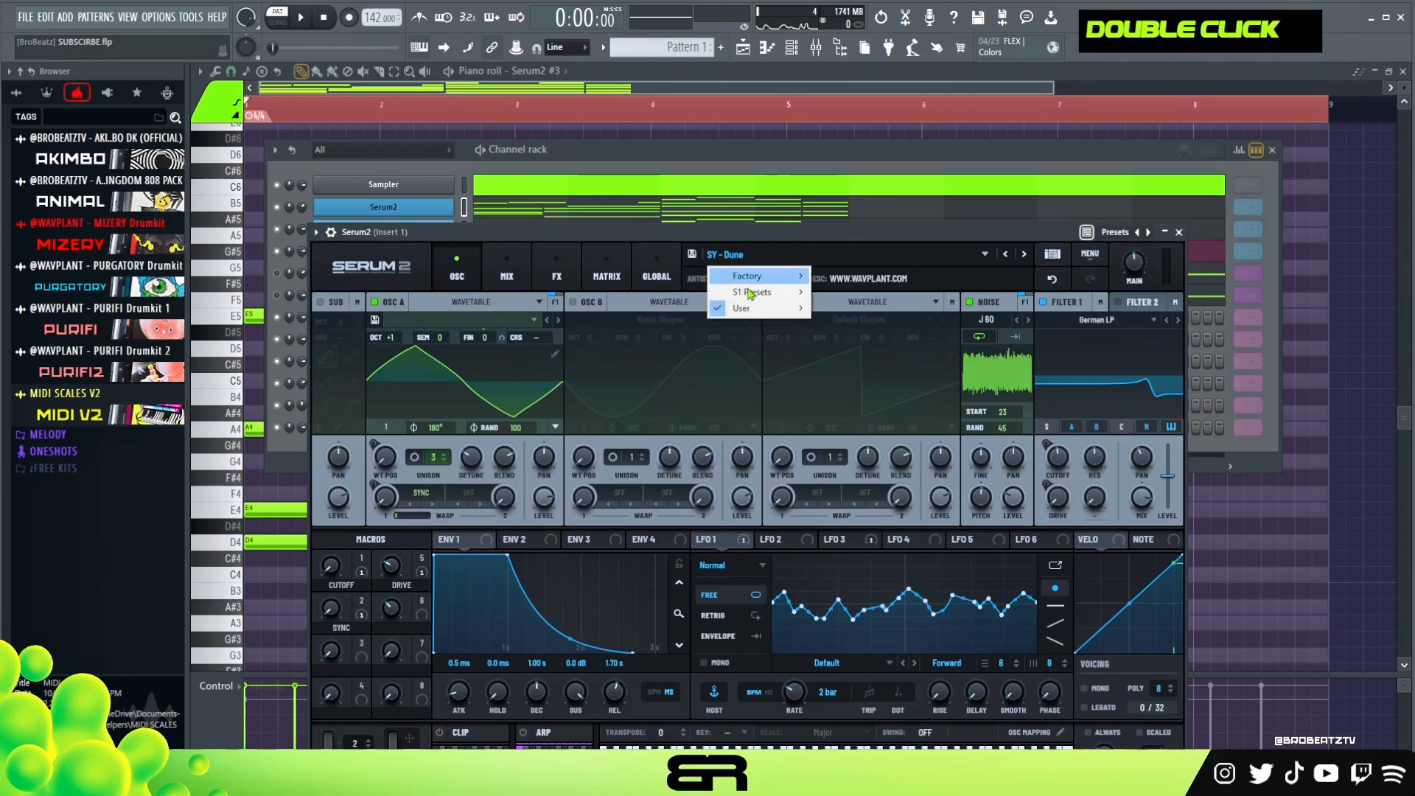
pyautogui.moveTo(759, 310)
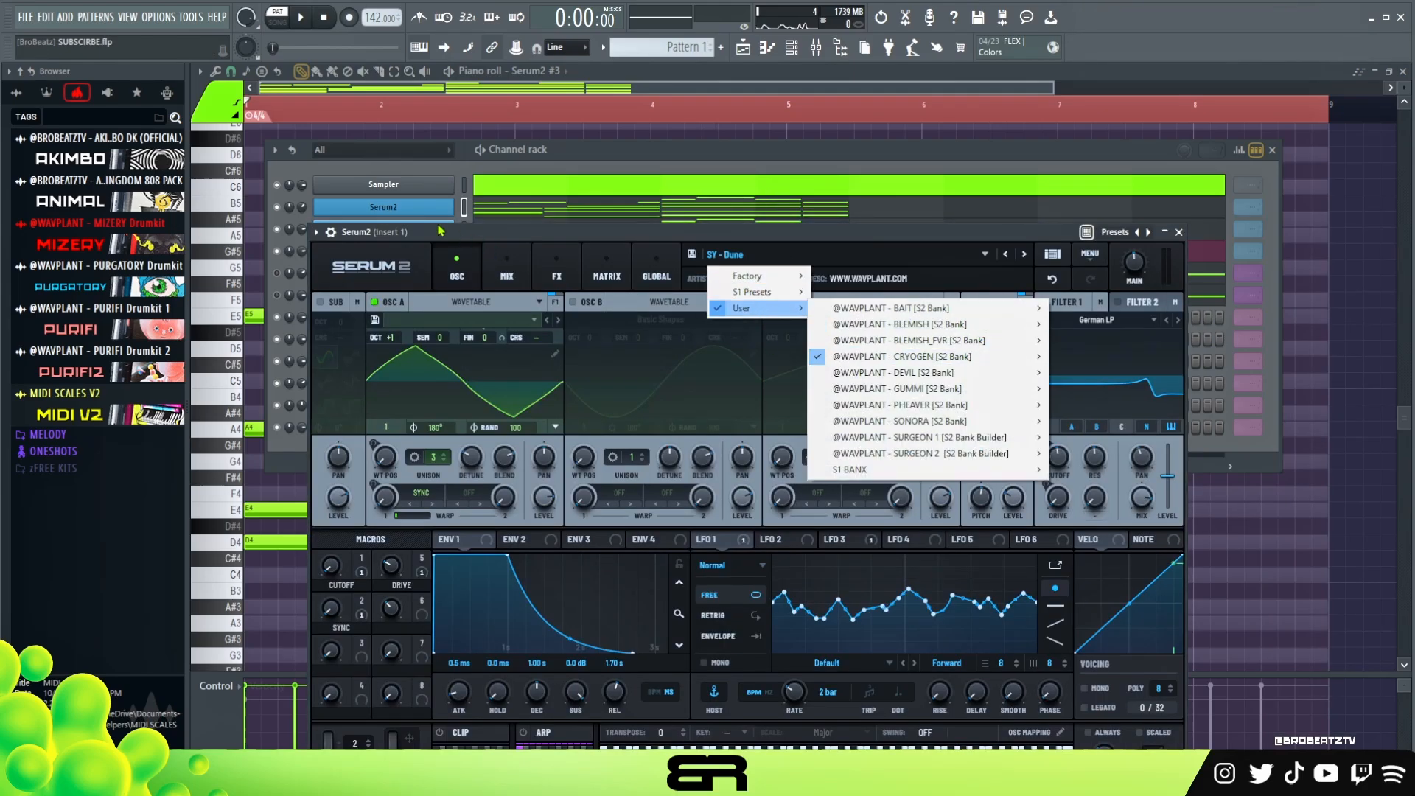
pyautogui.click(415, 163)
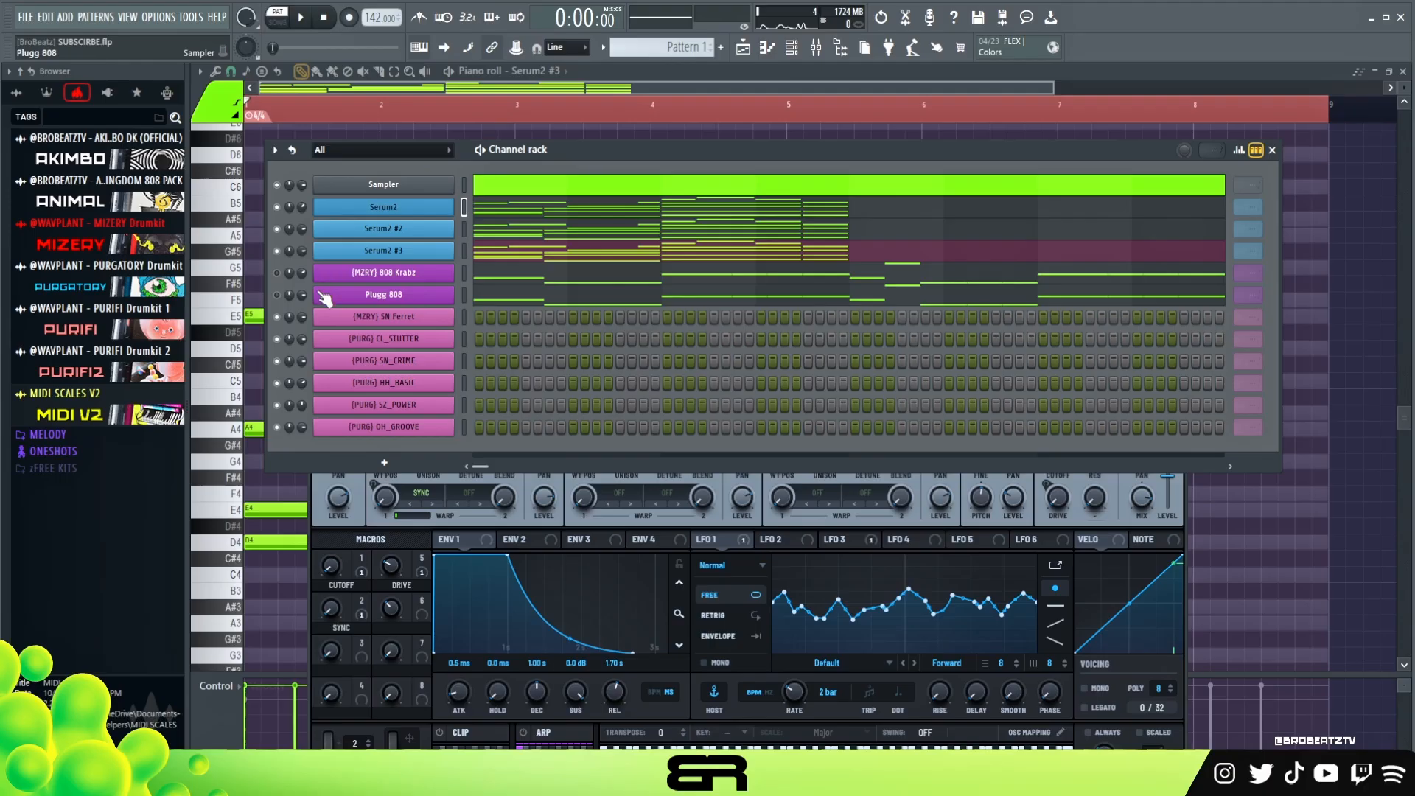
# - Unmute the 808 Krabz and Plugg 808 channels and play the pattern with all three Serum2 layers
pyautogui.doubleClick(284, 280)
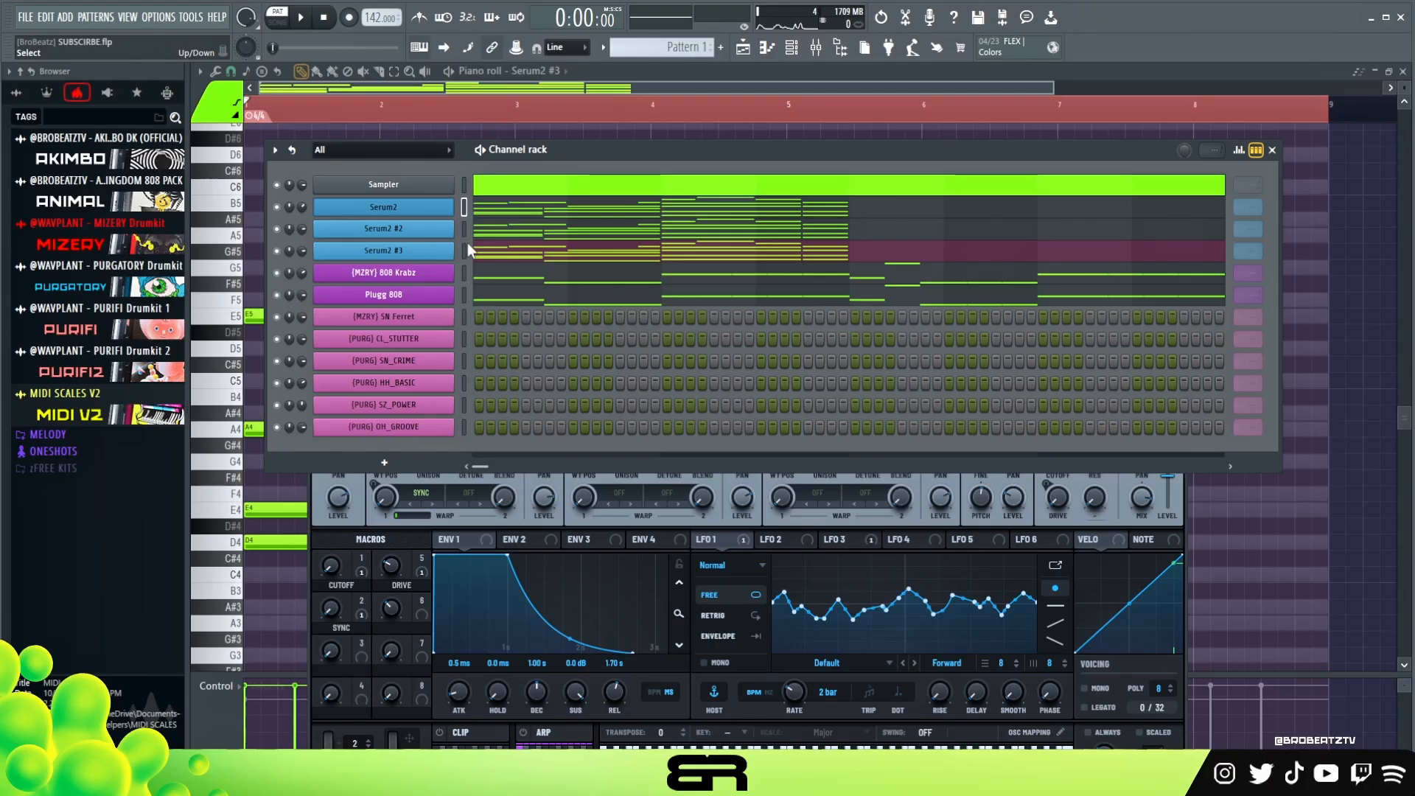
pyautogui.moveTo(579, 149)
pyautogui.mouseDown()
pyautogui.moveTo(571, 191)
pyautogui.moveTo(568, 168)
pyautogui.mouseUp()
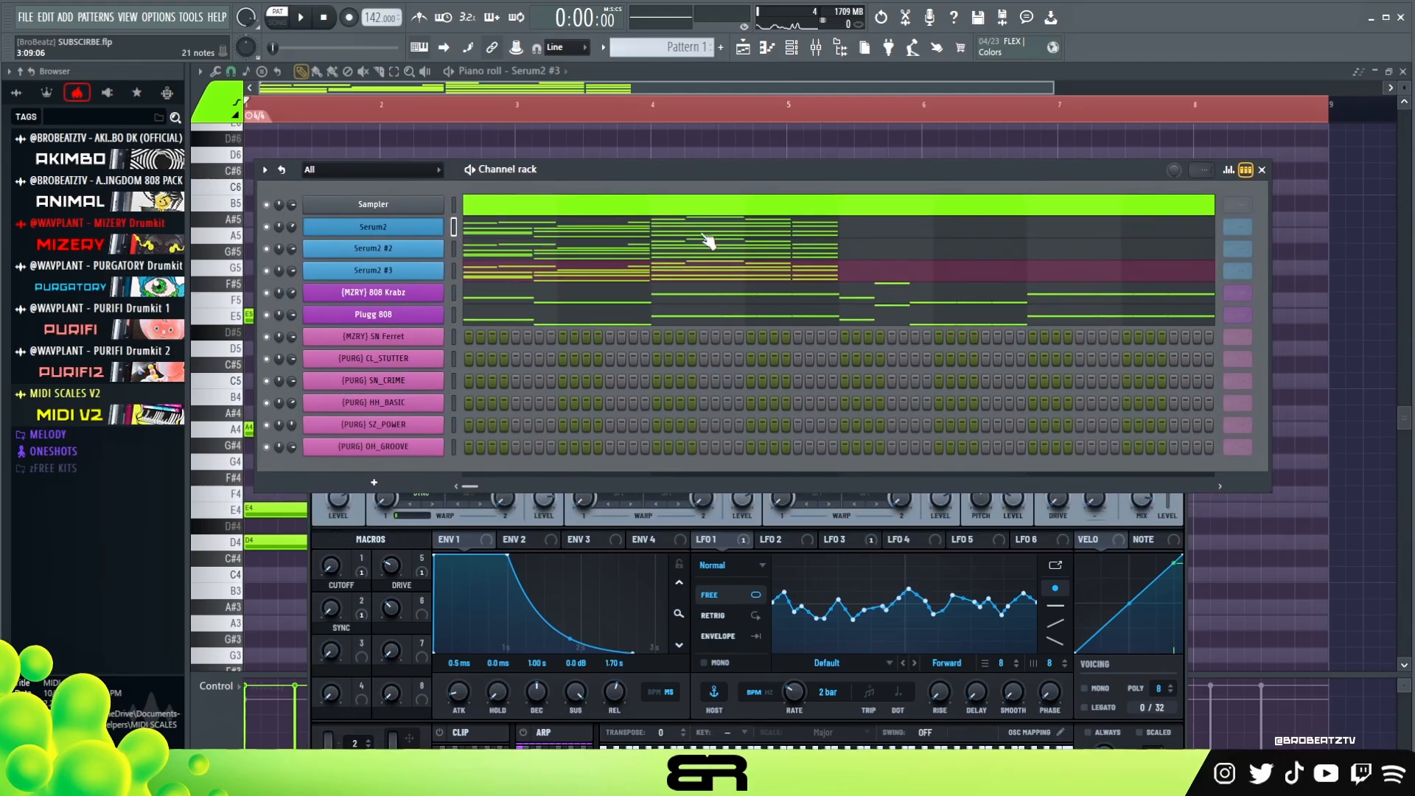
pyautogui.press('space')
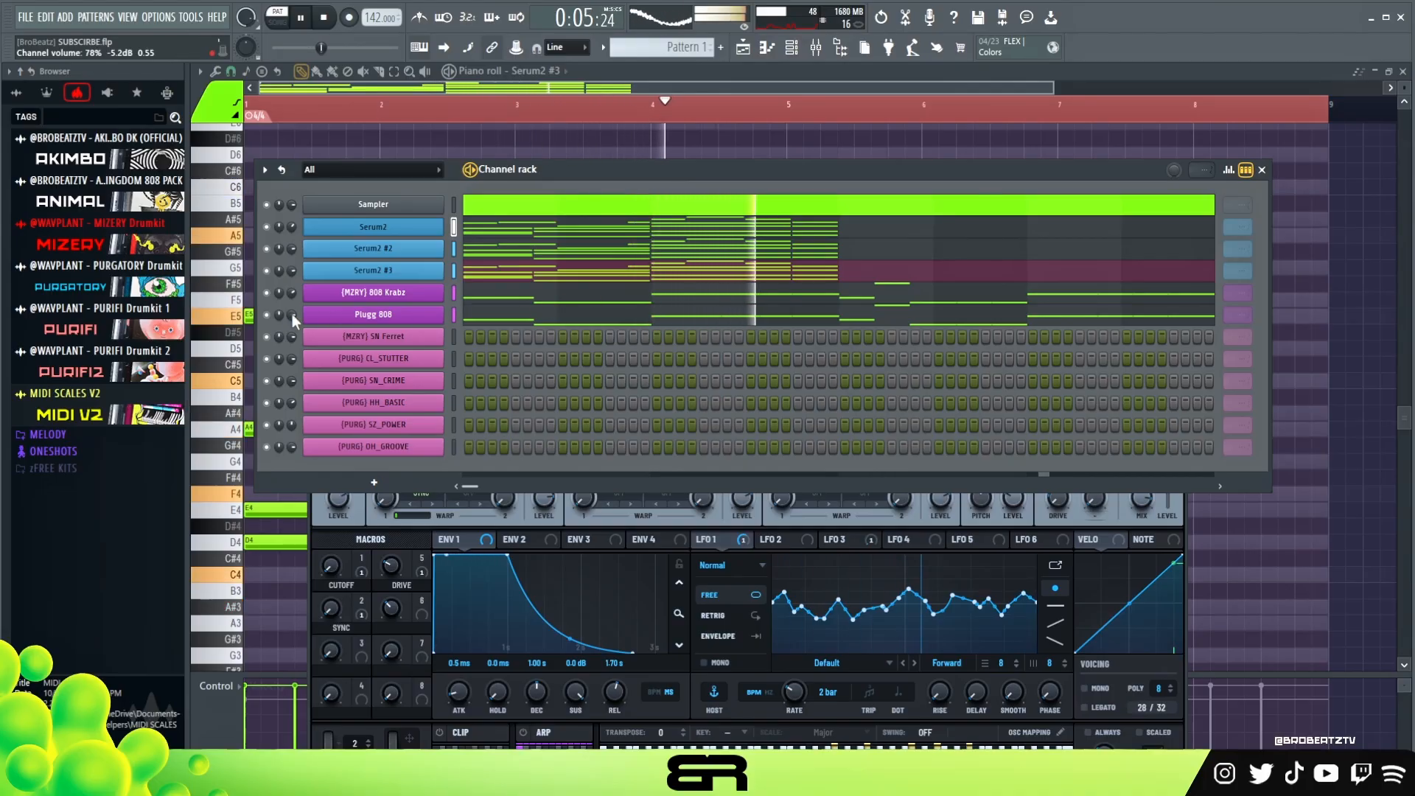
pyautogui.scroll(2, 291, 308)
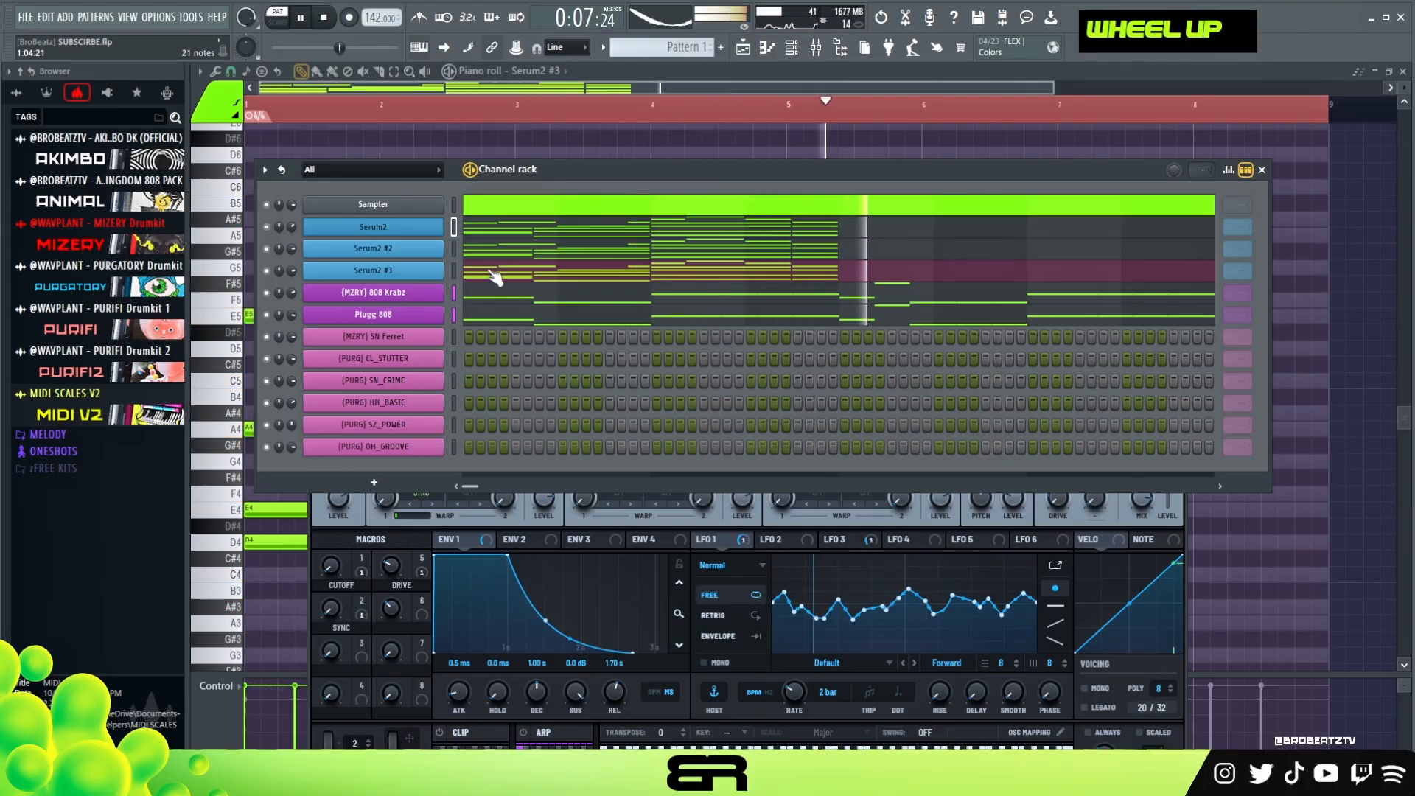
pyautogui.press('space')
pyautogui.scroll(-1, 1238, 272)
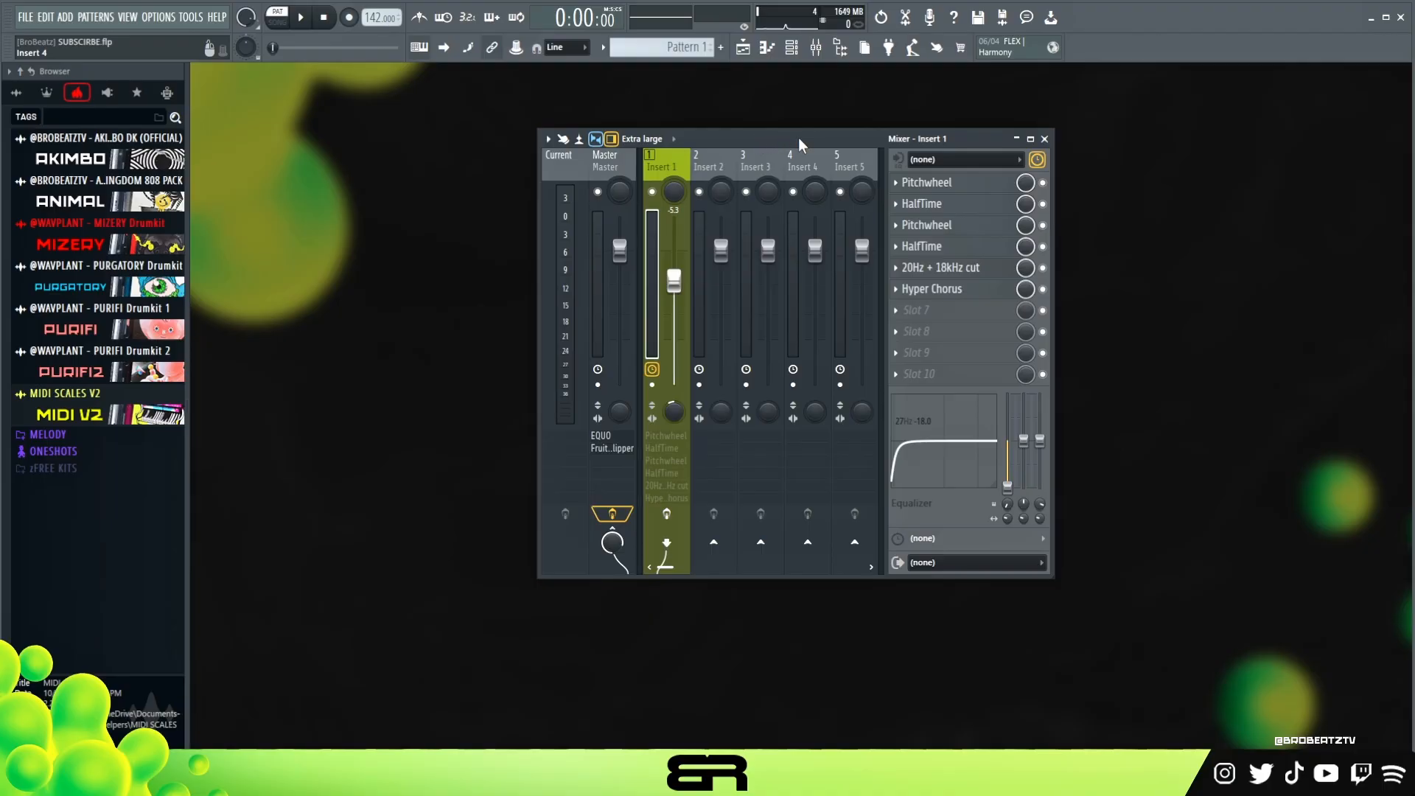
# - Examine the first Pitchwheel and HalfTime effects on mixer Insert 1, comparing HalfTime's 2x mode and returning it to 1.5x
pyautogui.moveTo(801, 137); pyautogui.dragTo(748, 148)
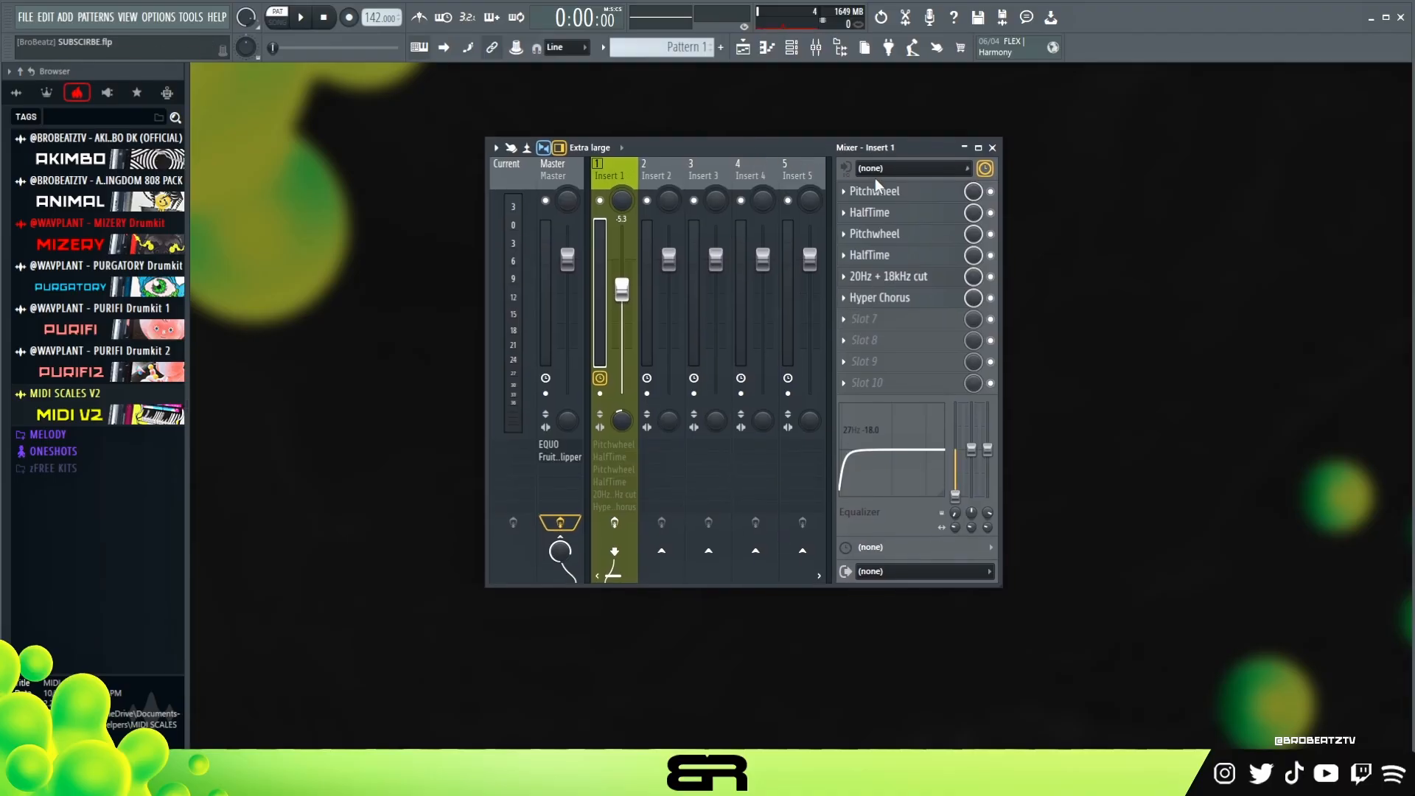
pyautogui.click(914, 196)
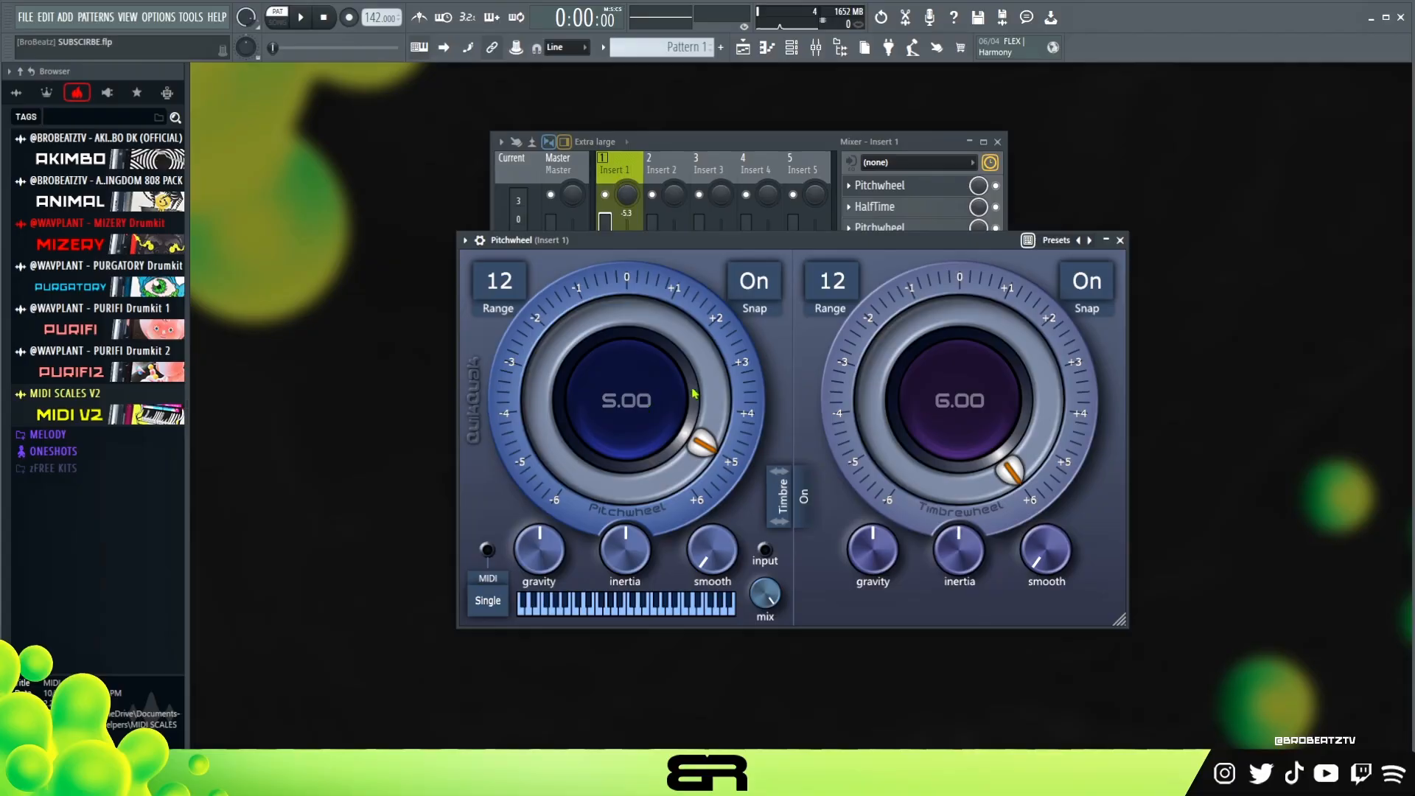
pyautogui.click(906, 190)
pyautogui.click(906, 210)
pyautogui.moveTo(469, 215); pyautogui.dragTo(997, 261)
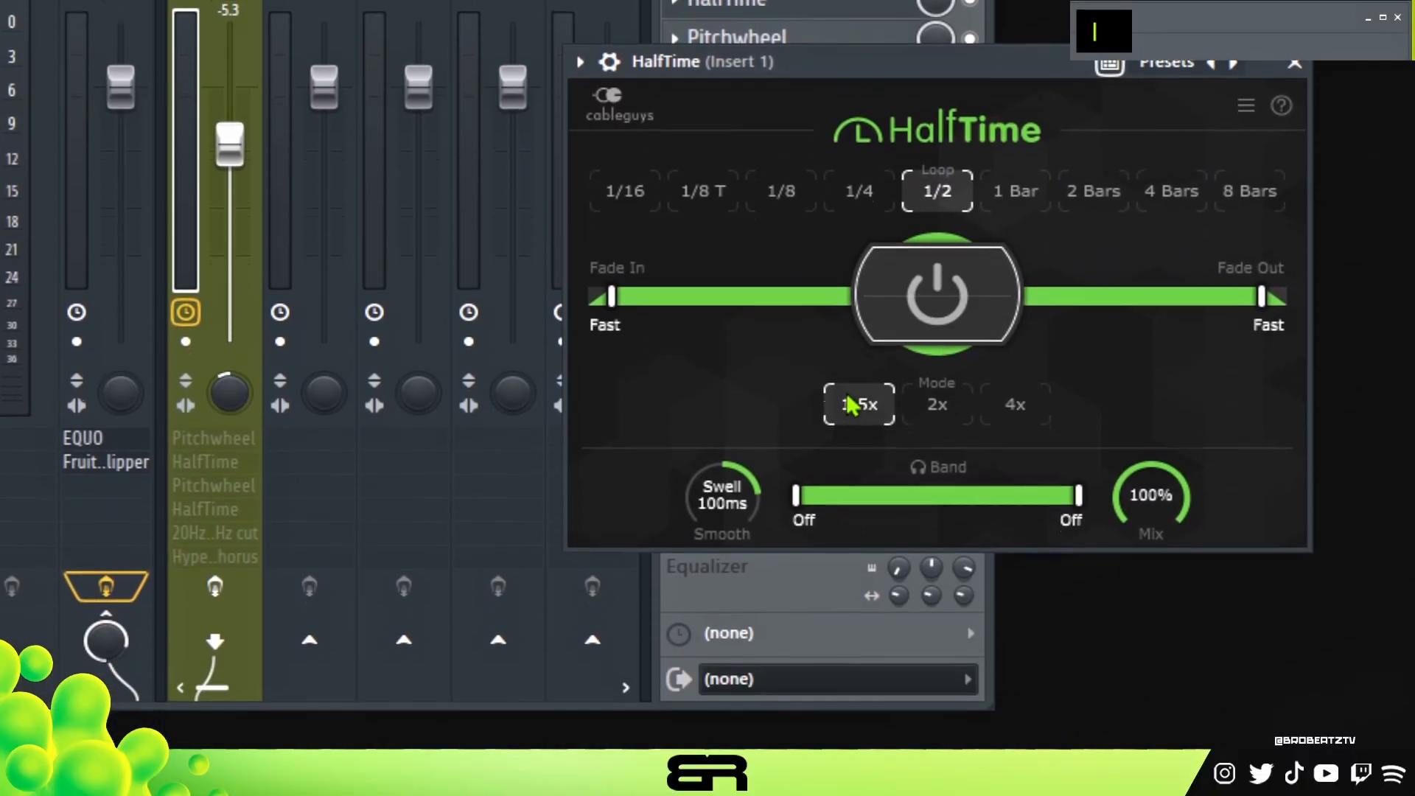
pyautogui.click(932, 371)
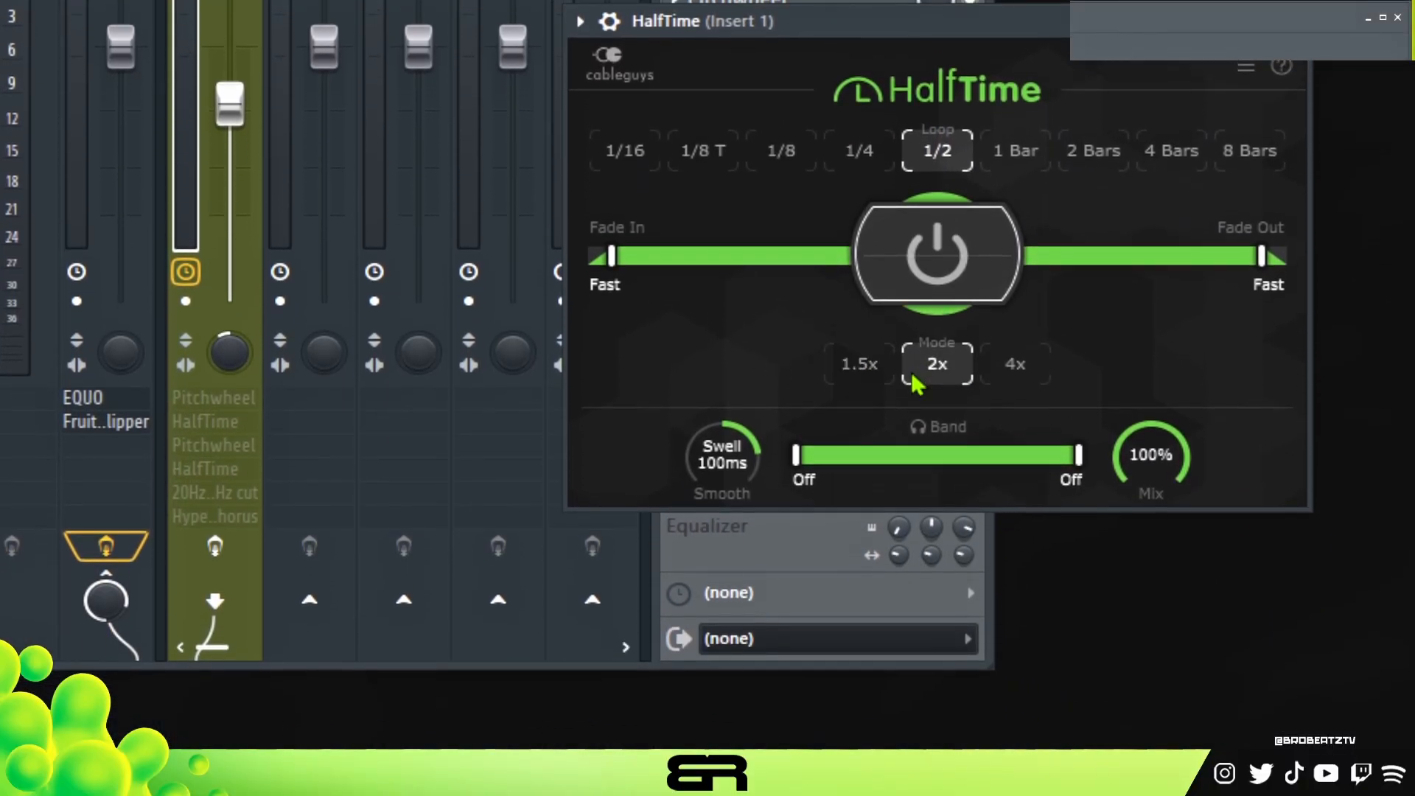
pyautogui.click(847, 370)
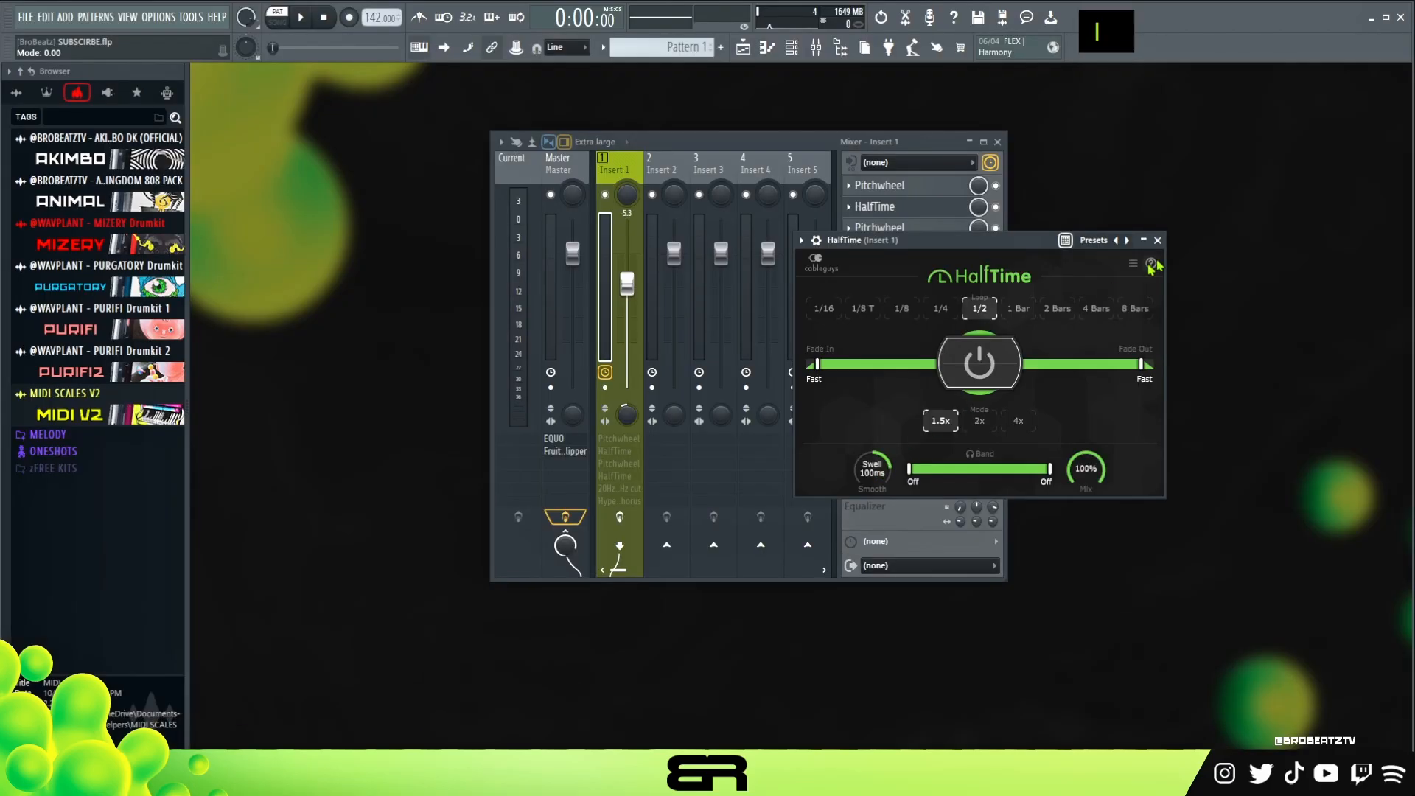
pyautogui.click(1157, 240)
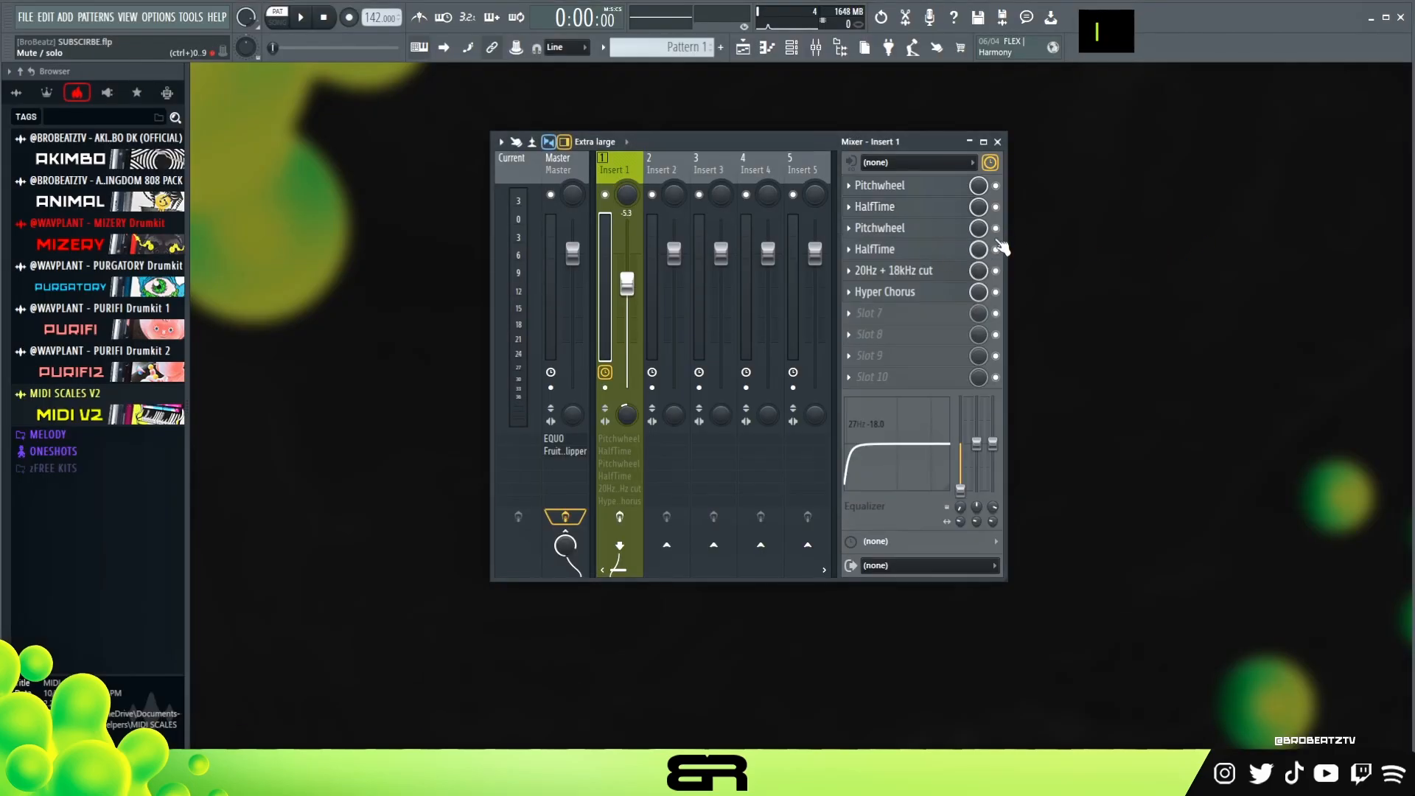
# - Toggle the second Pitchwheel and HalfTime pair on Insert 1 off and on, and examine their settings
pyautogui.click(997, 228)
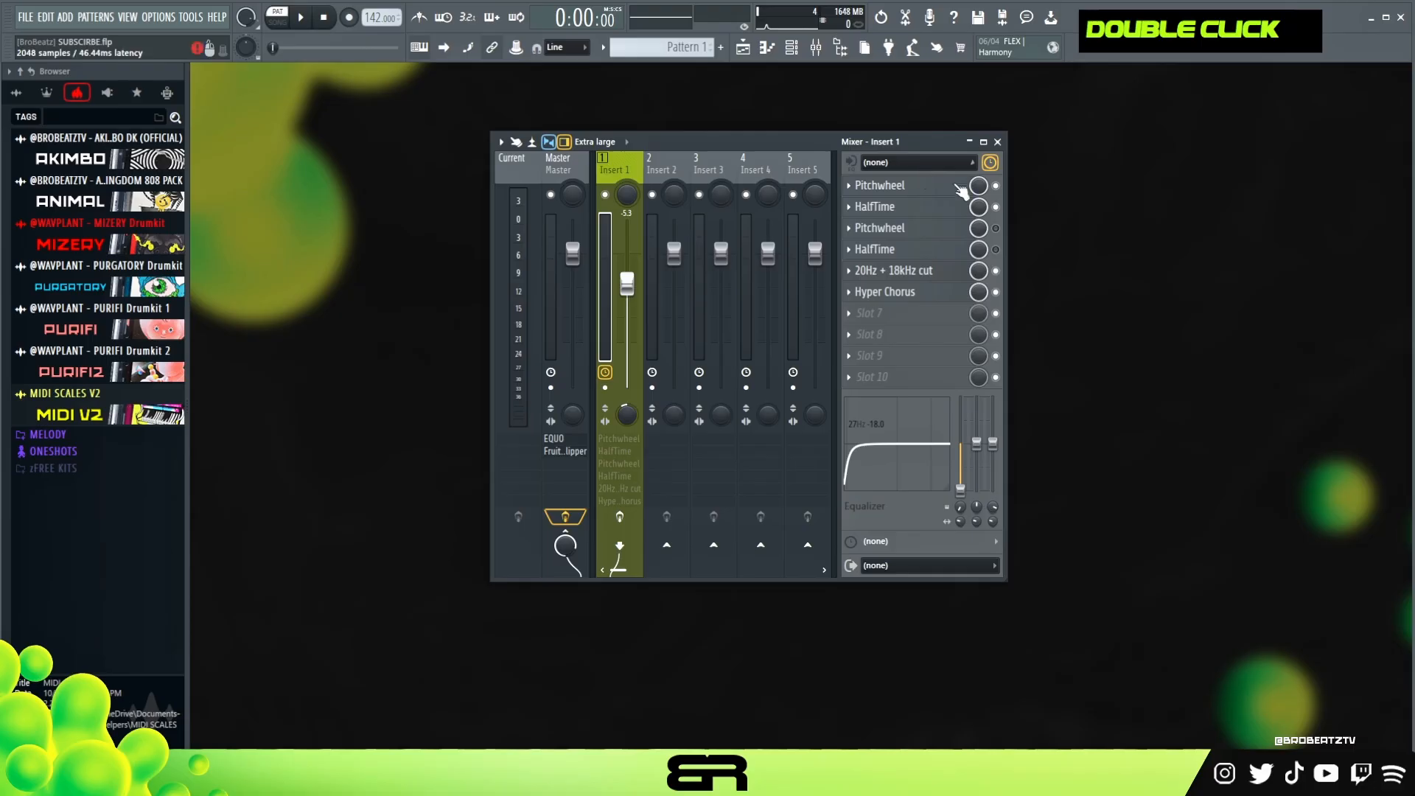
pyautogui.click(884, 227)
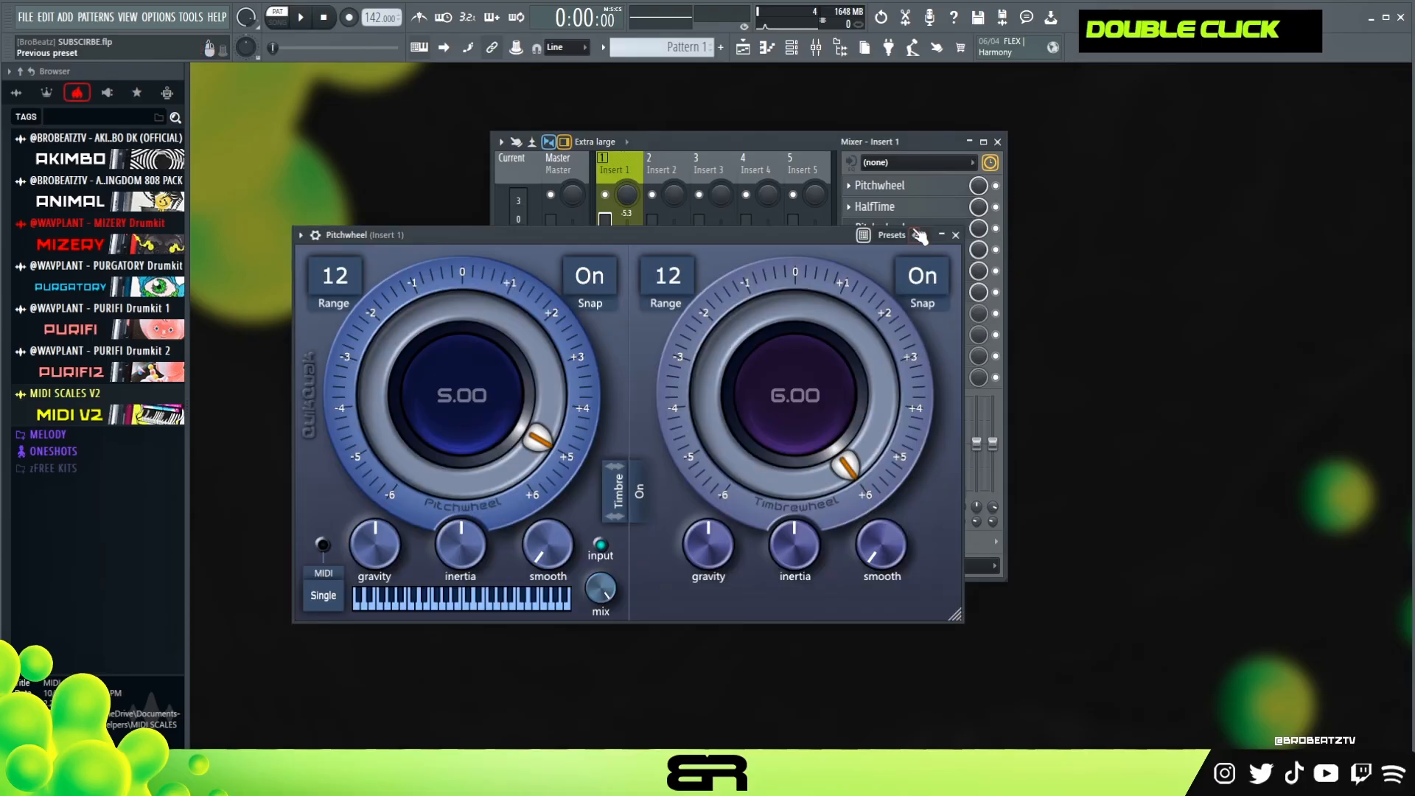
pyautogui.moveTo(802, 237); pyautogui.dragTo(846, 279)
pyautogui.click(885, 228)
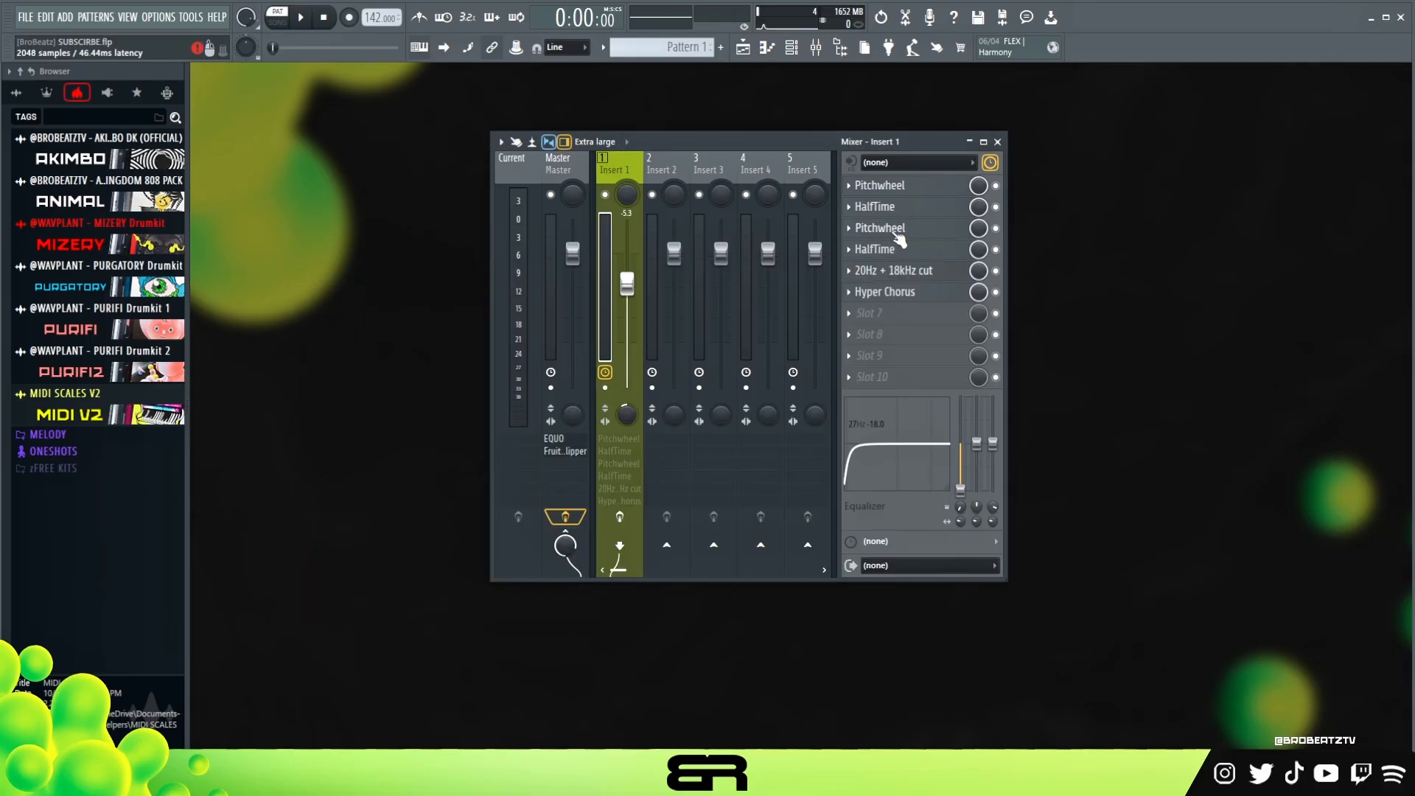
pyautogui.doubleClick(877, 249)
pyautogui.click(888, 249)
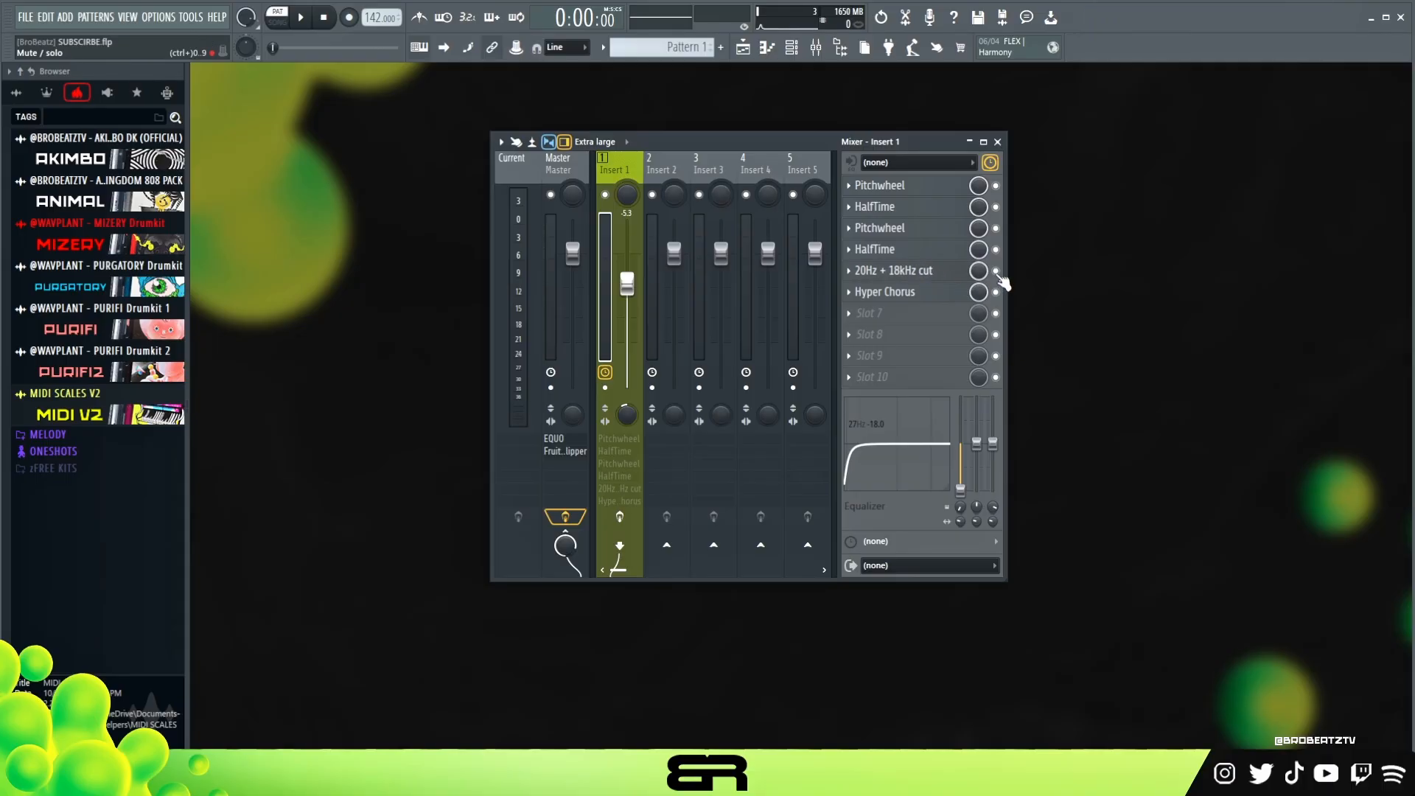
# - Examine the 20Hz + 18kHz cut equalizer and the Hyper Chorus on Insert 1
pyautogui.click(892, 271)
pyautogui.moveTo(573, 202); pyautogui.dragTo(738, 245)
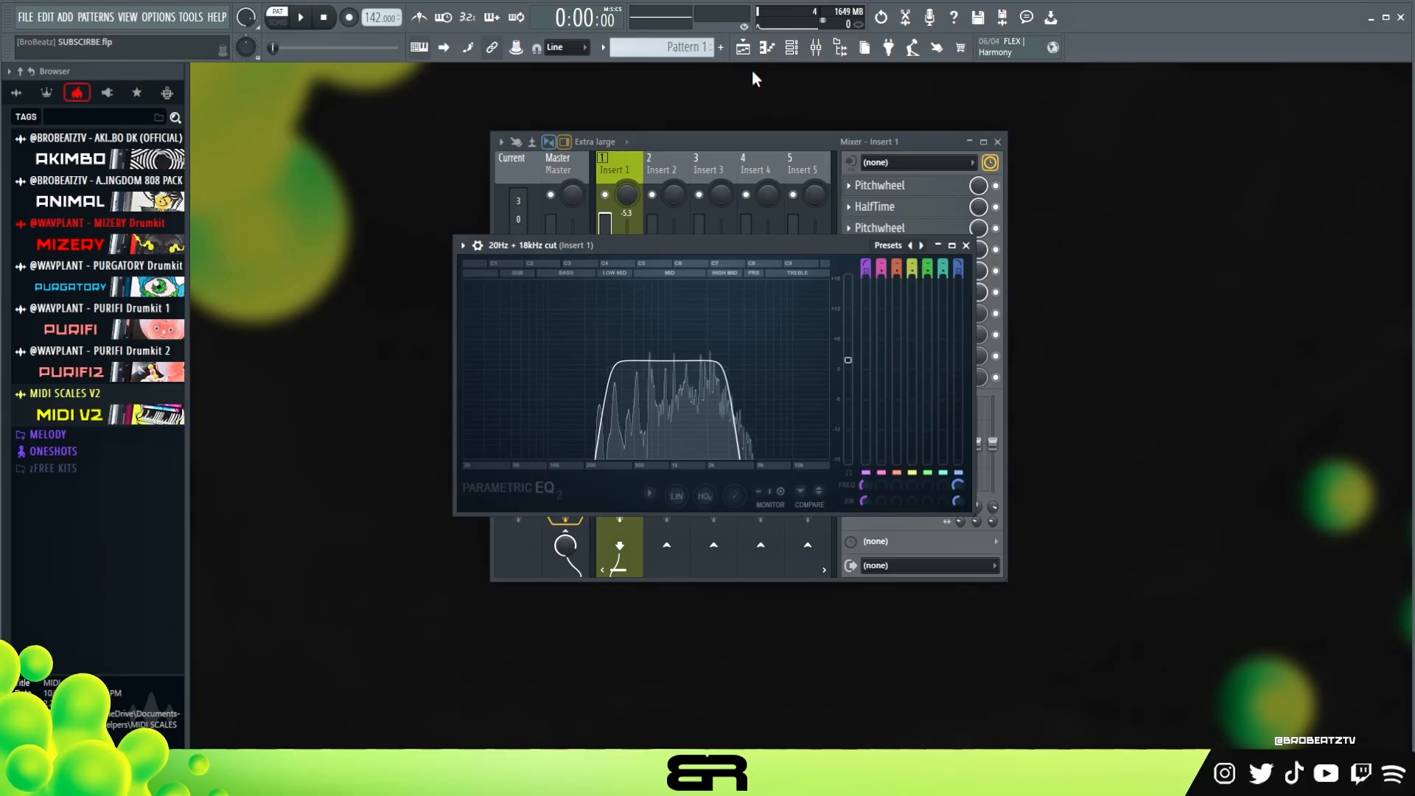
pyautogui.click(791, 47)
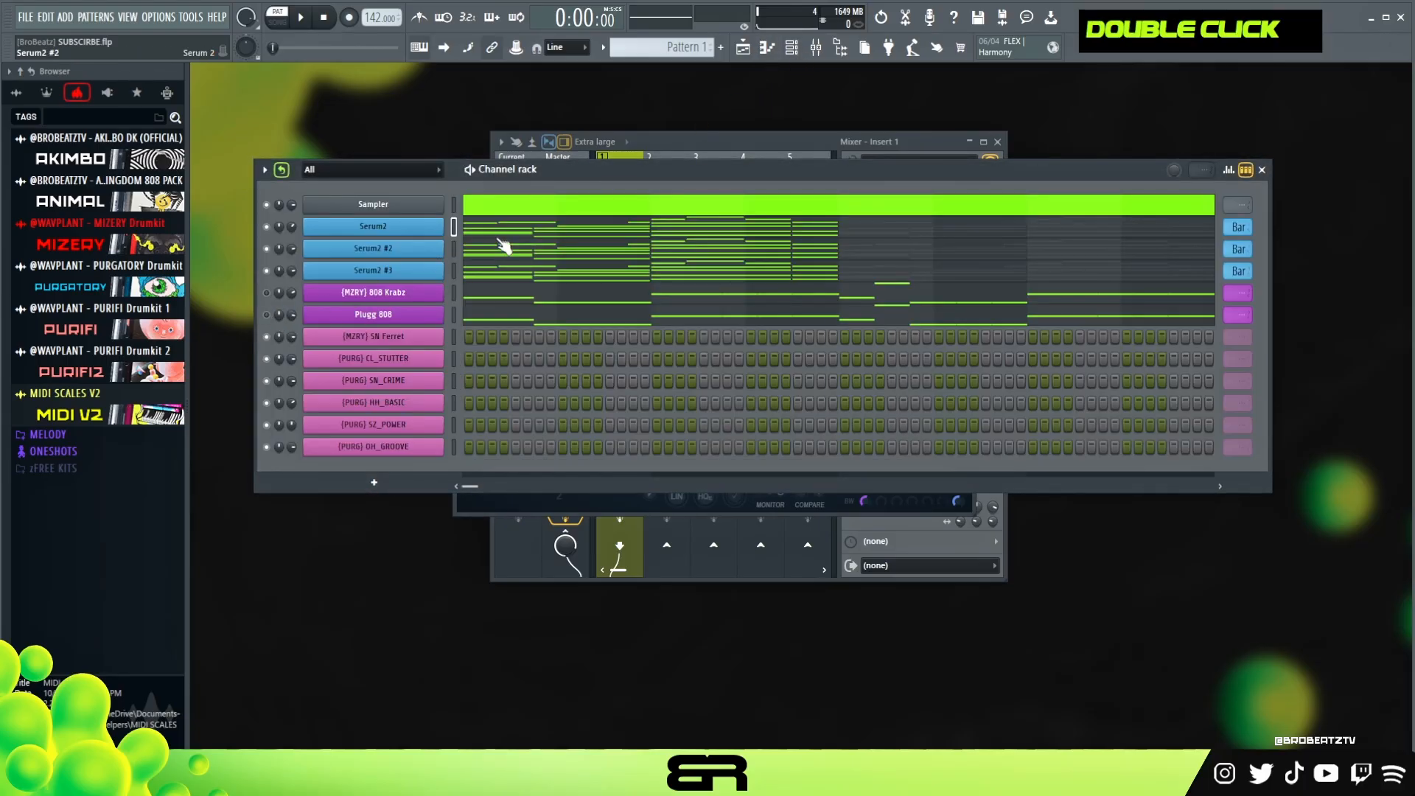
pyautogui.click(684, 140)
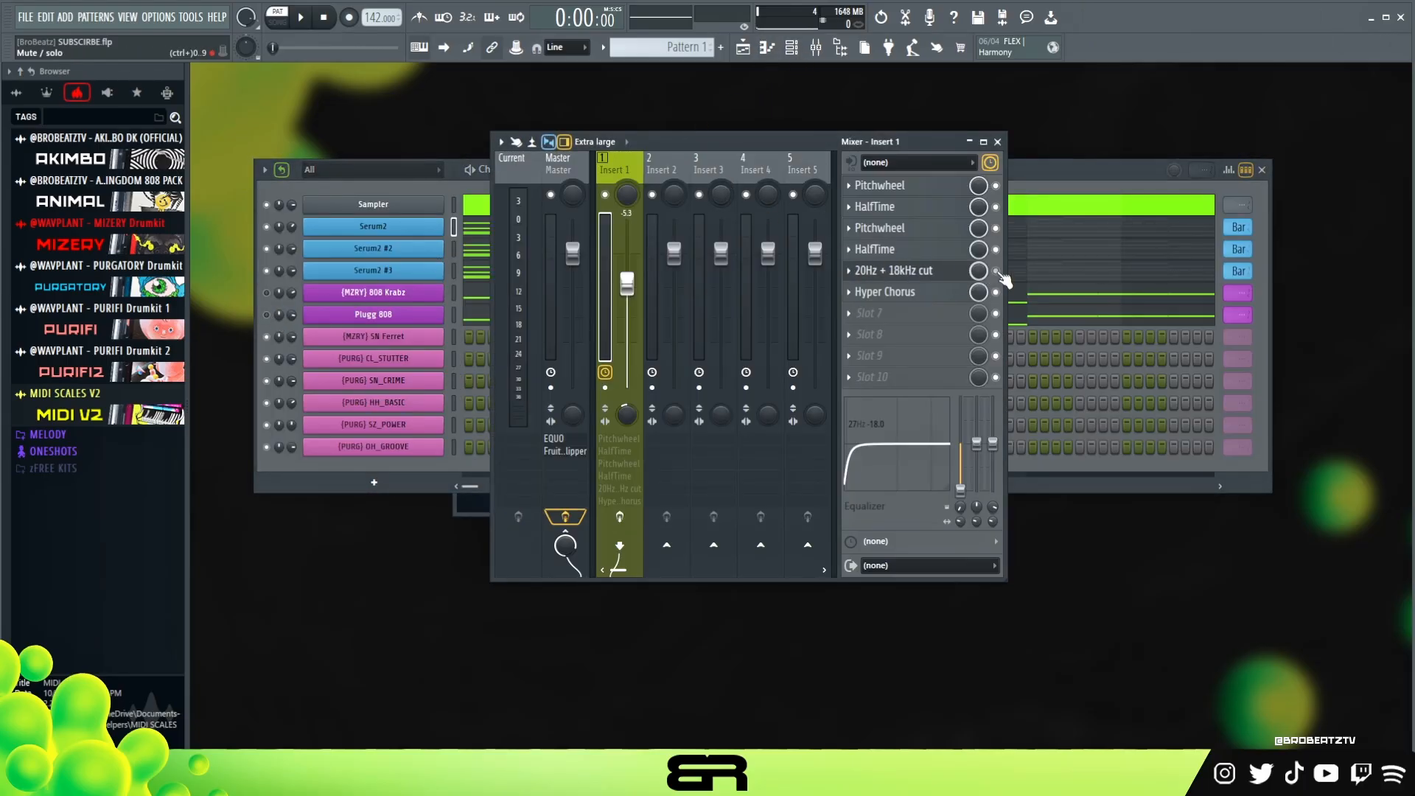
pyautogui.click(971, 291)
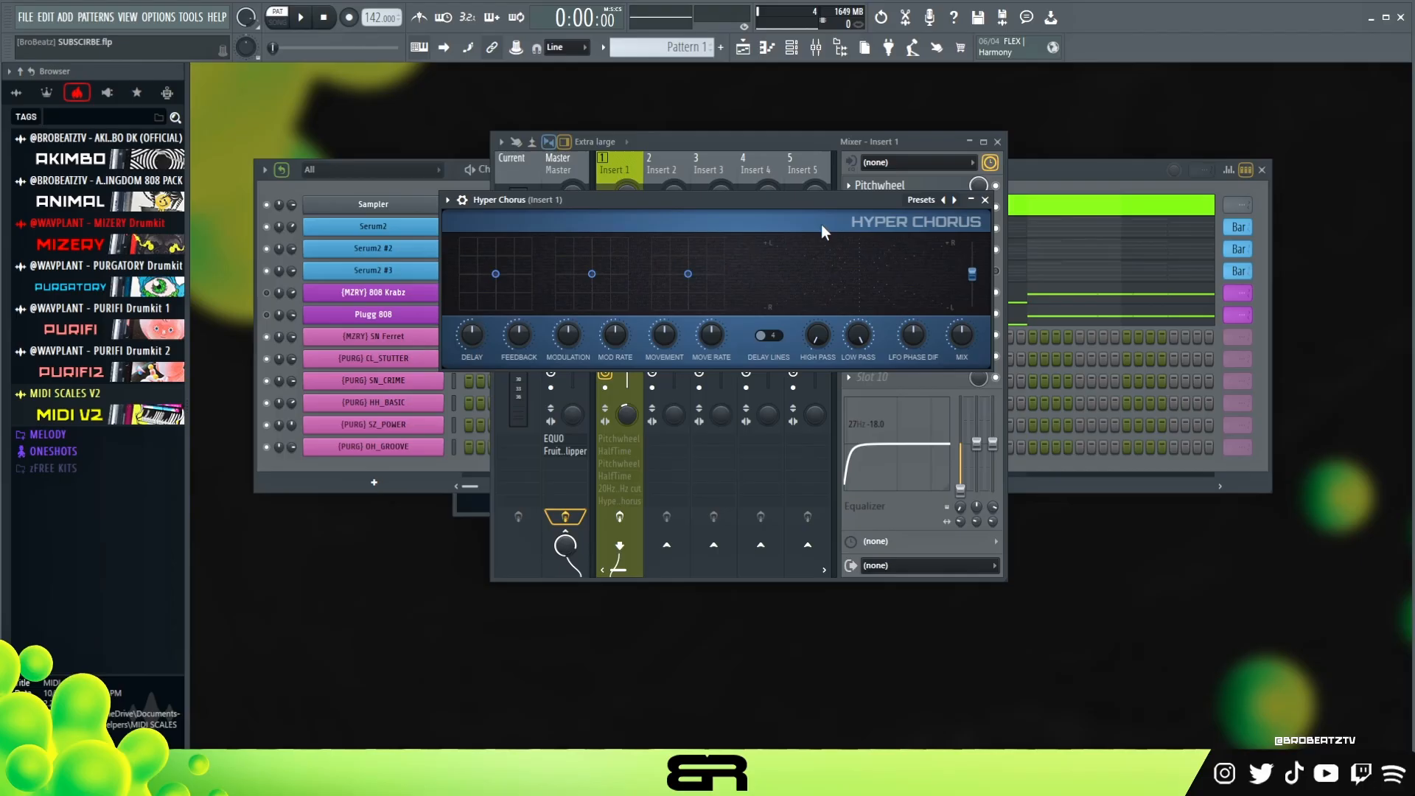
pyautogui.click(988, 199)
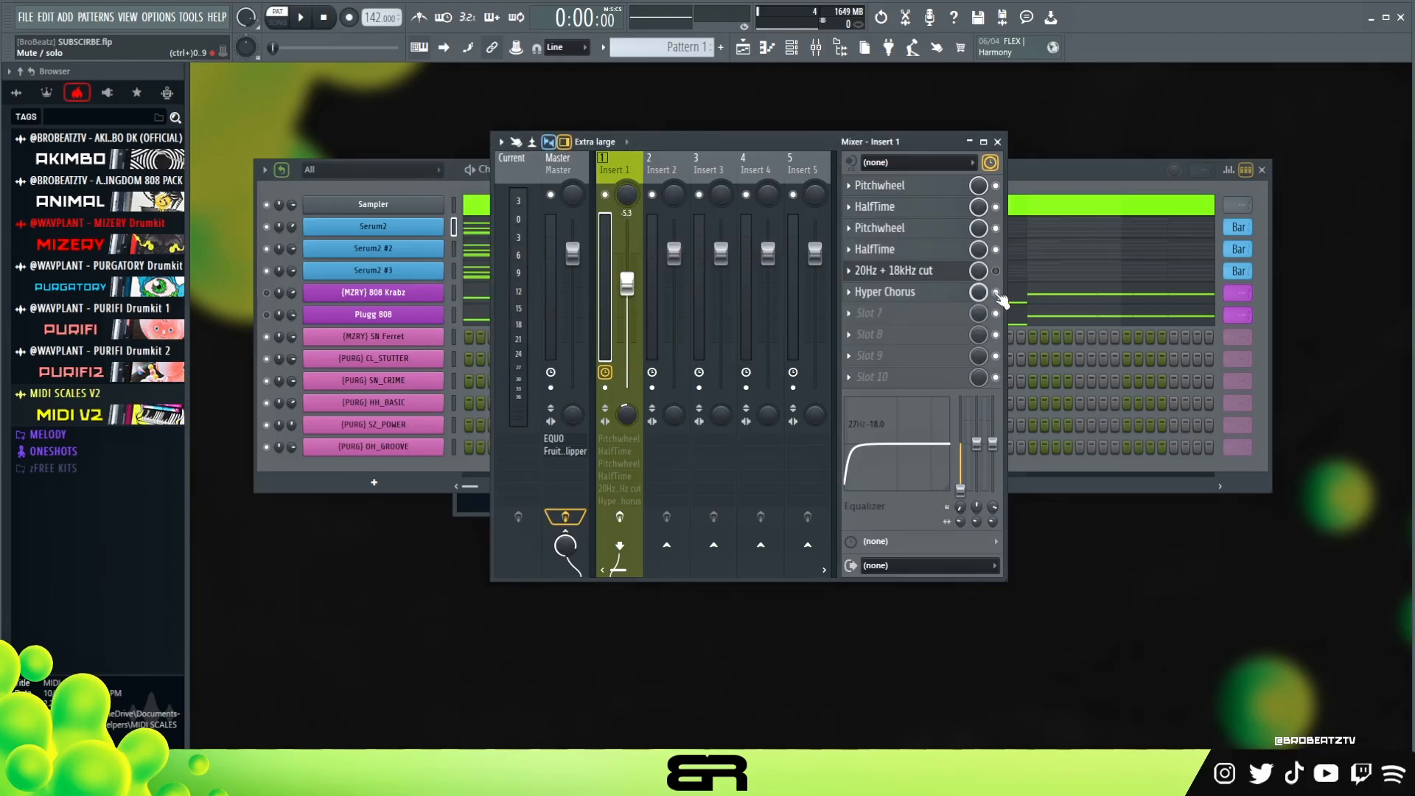
# - Play the pattern with Insert 1's effects enabled and its 20Hz + 18kHz cut and Hyper Chorus slots bypassed
pyautogui.press('space')
pyautogui.press('space')
pyautogui.press('space')
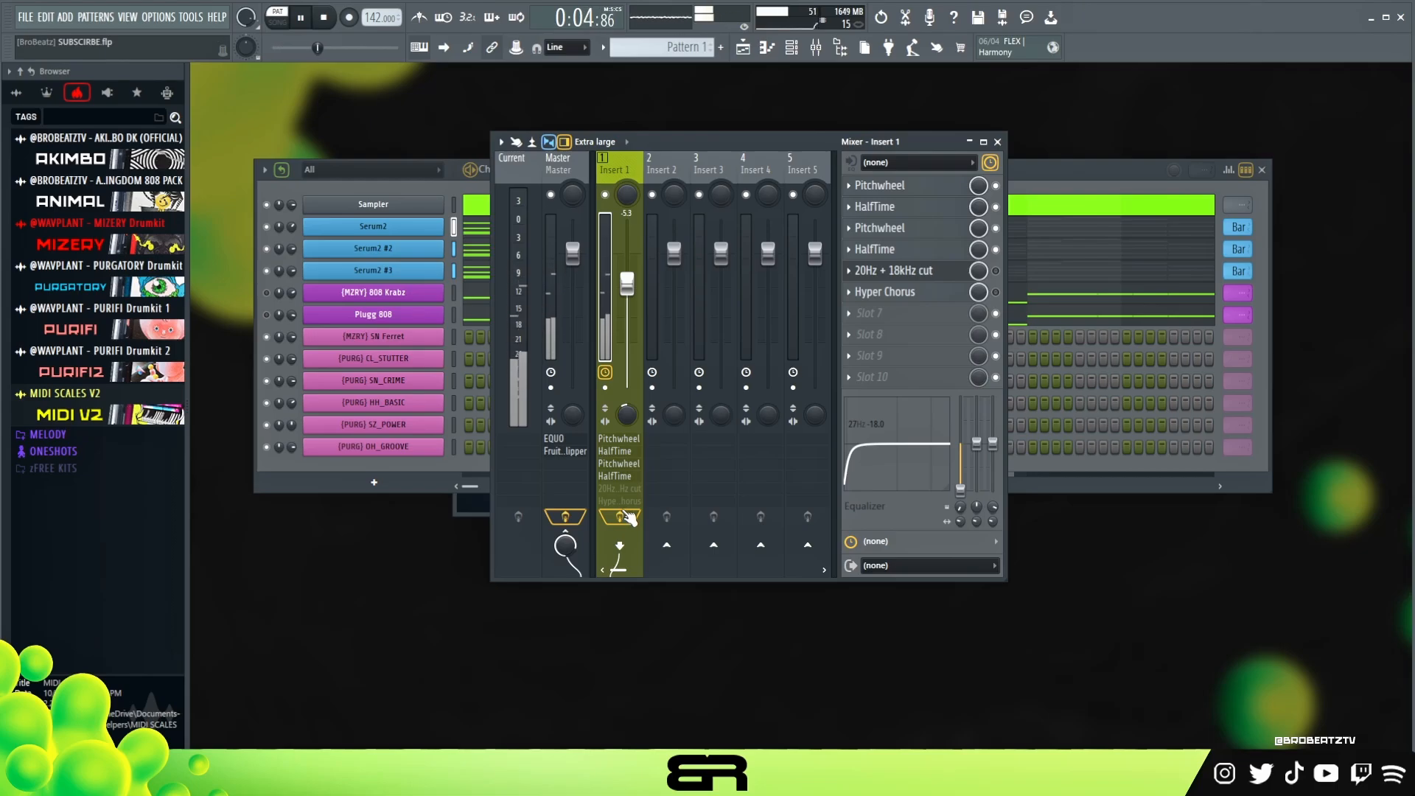
pyautogui.press('space')
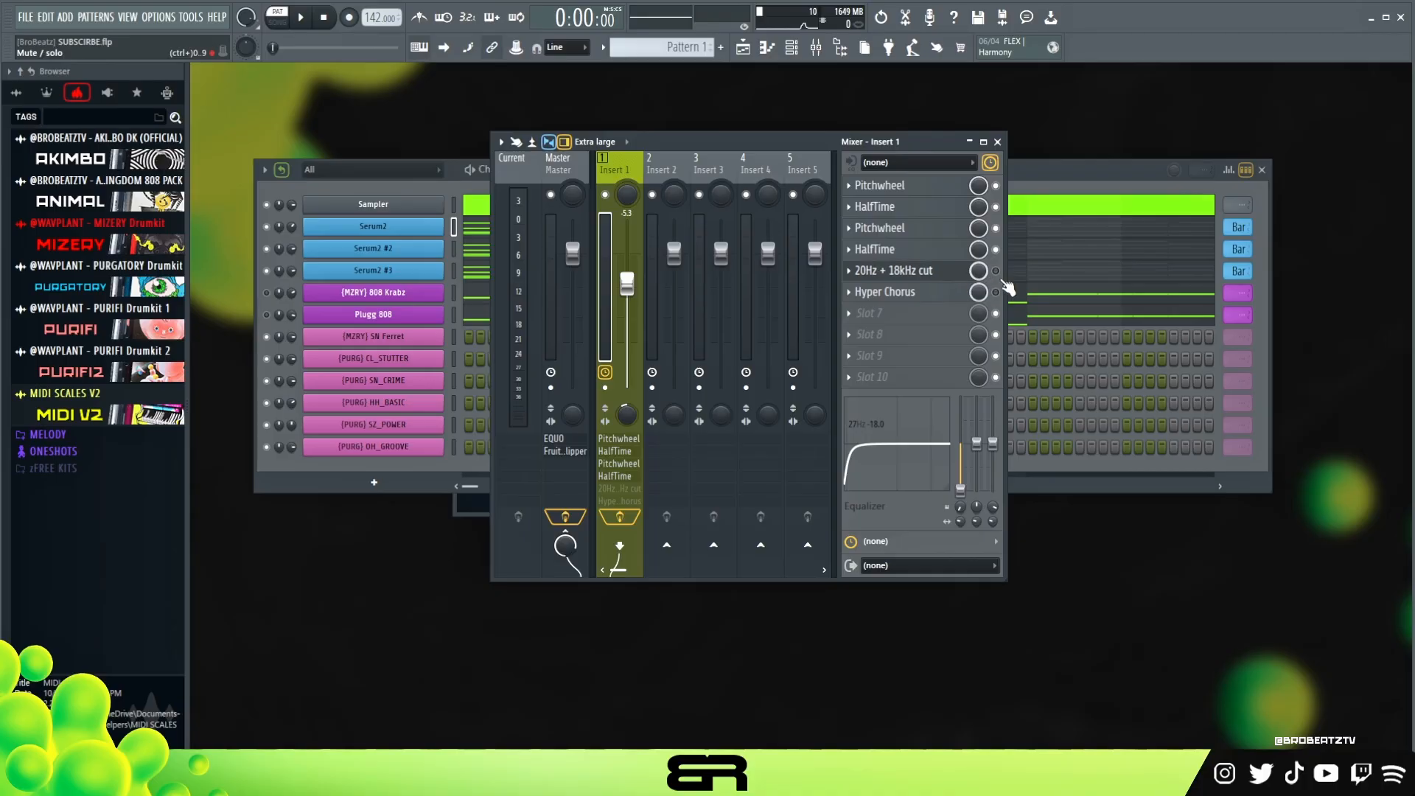
# - Enable the 20Hz + 18kHz cut equalizer on Insert 1 and play the pattern while viewing its curve
pyautogui.doubleClick(960, 271)
pyautogui.press('space')
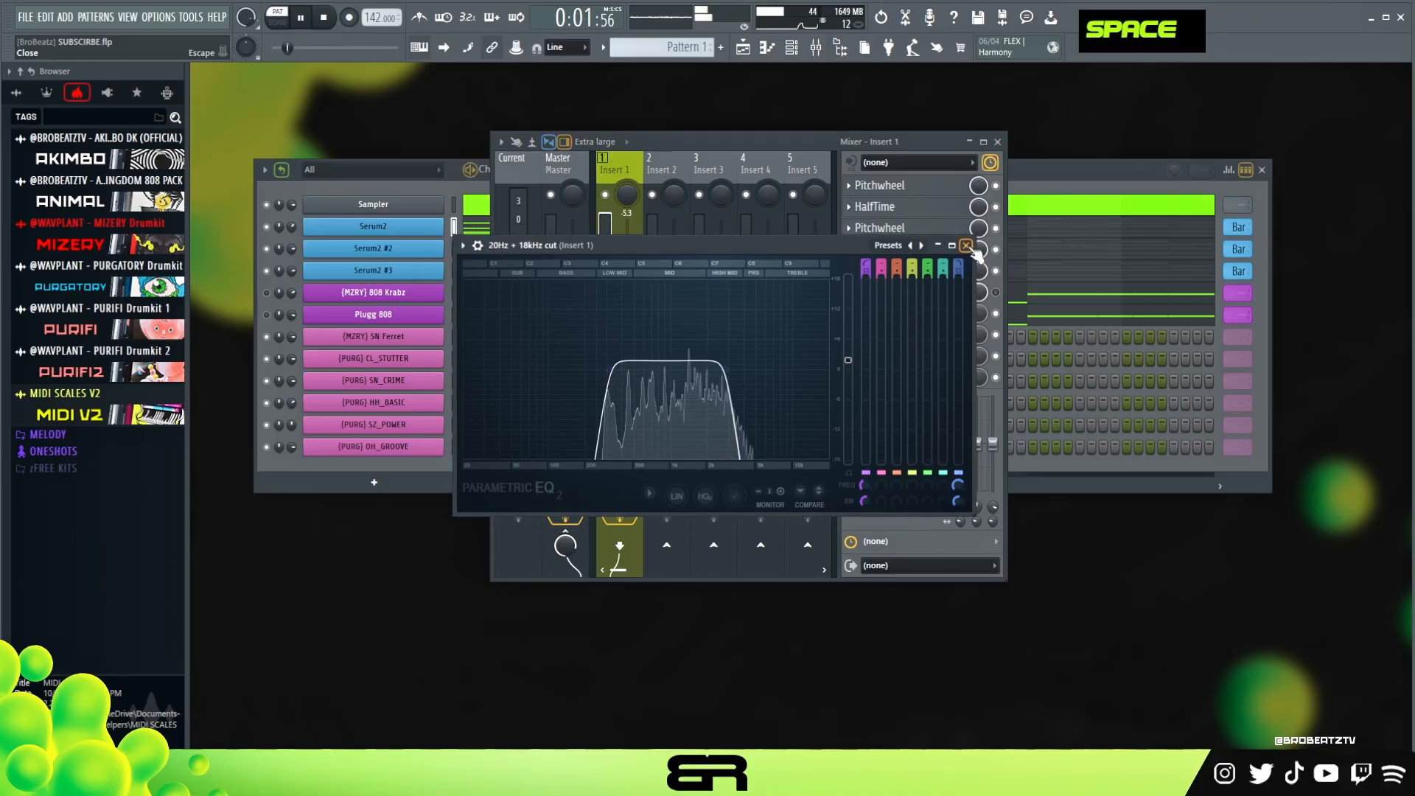
pyautogui.press('space')
pyautogui.click(967, 246)
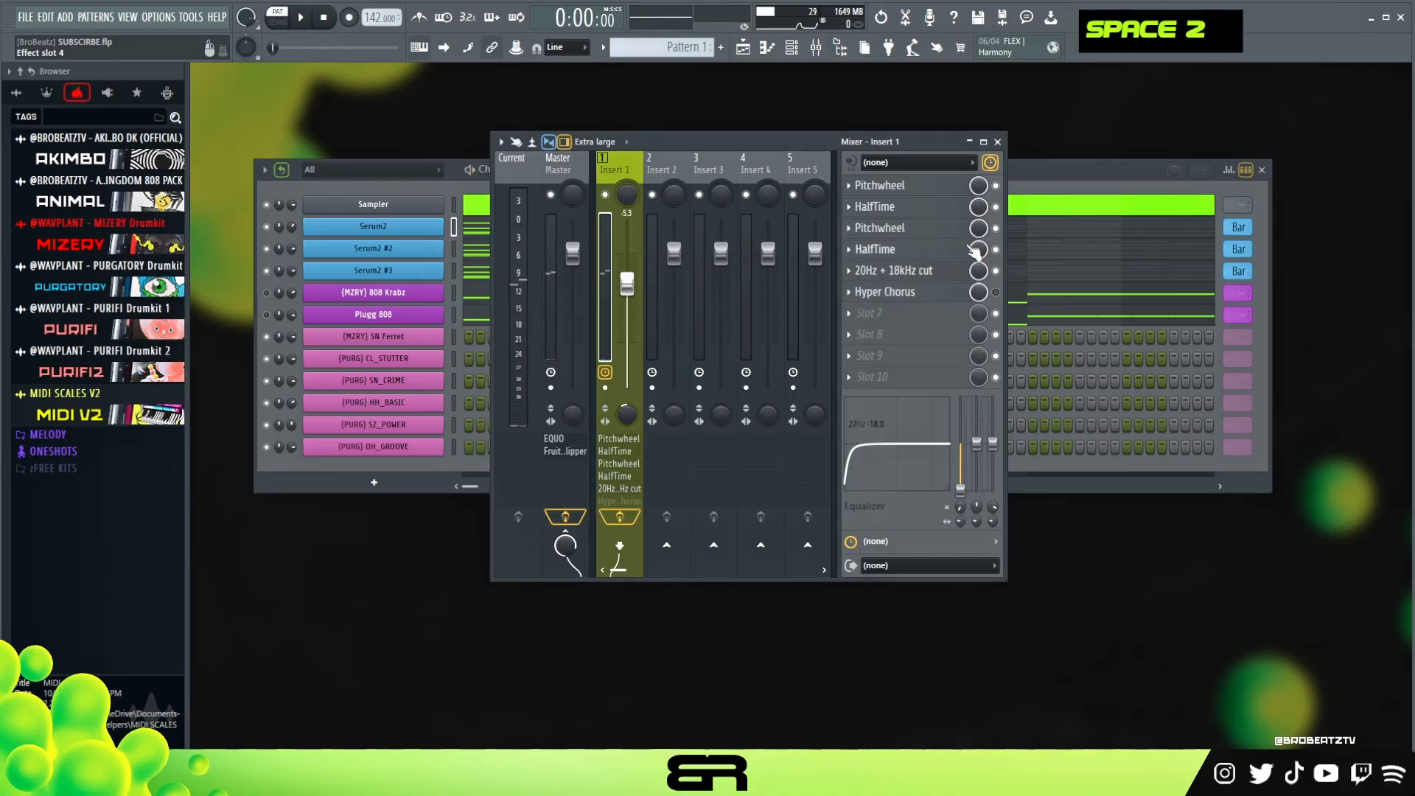
# - Enable the Hyper Chorus on Insert 1 and play the melody through the full effect chain
pyautogui.click(995, 292)
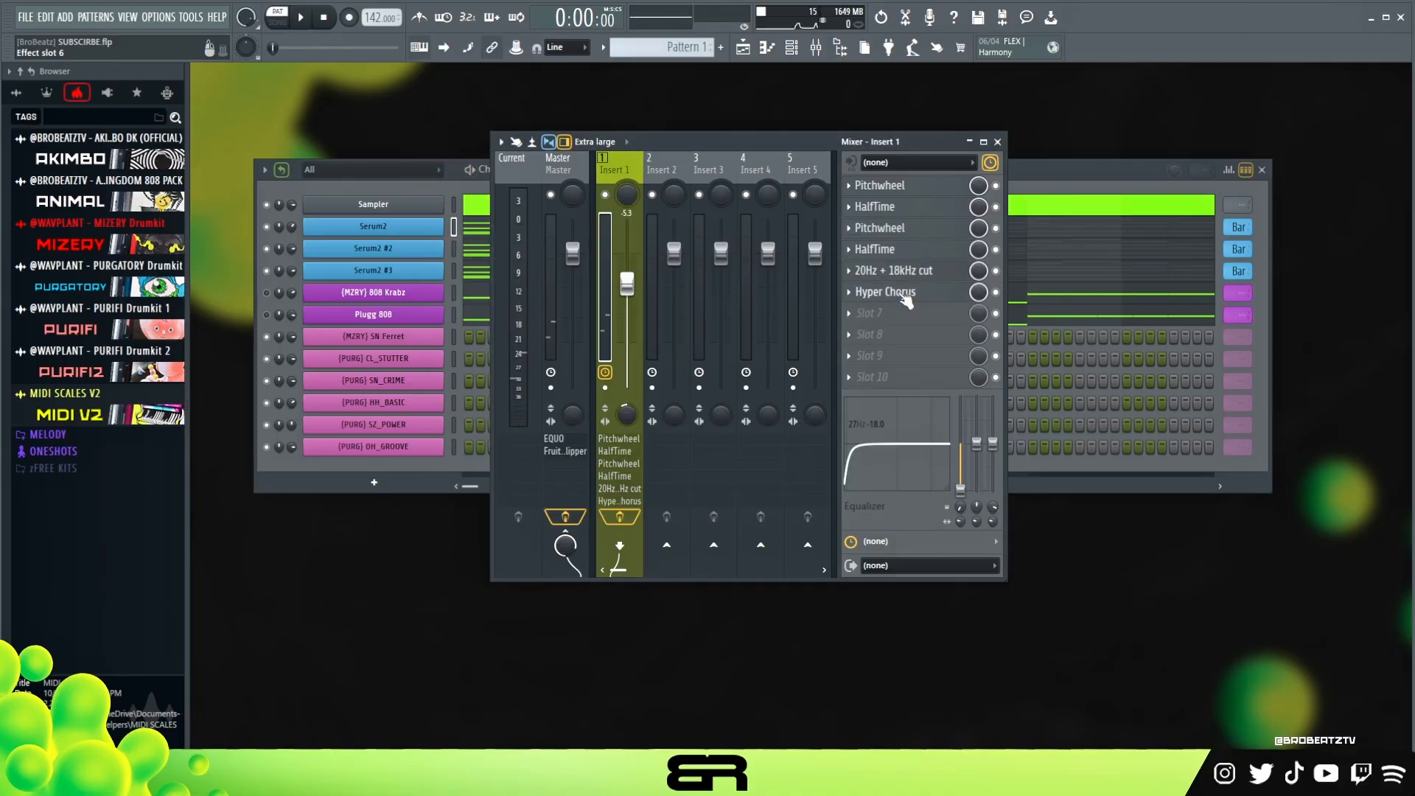
pyautogui.press('space')
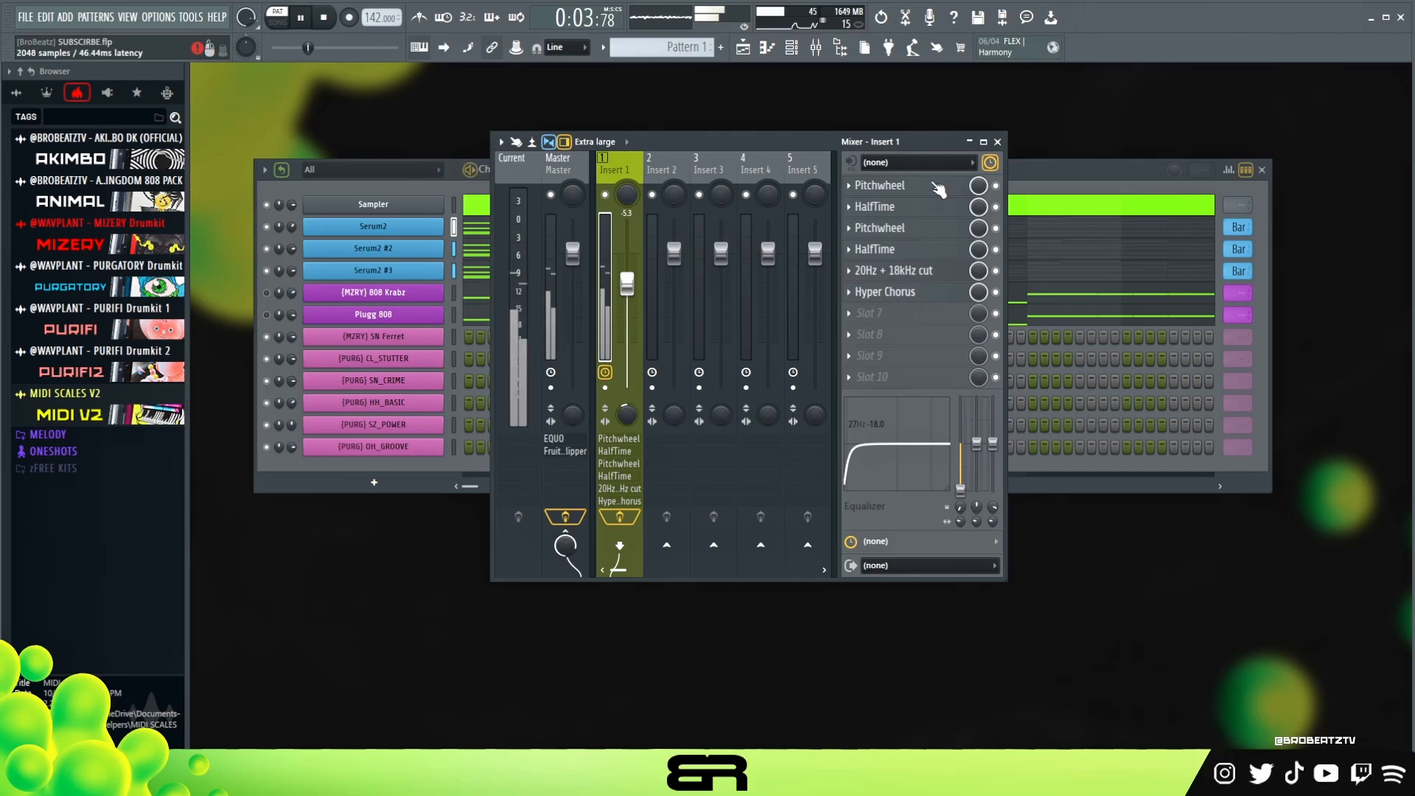
pyautogui.click(331, 188)
pyautogui.press('space')
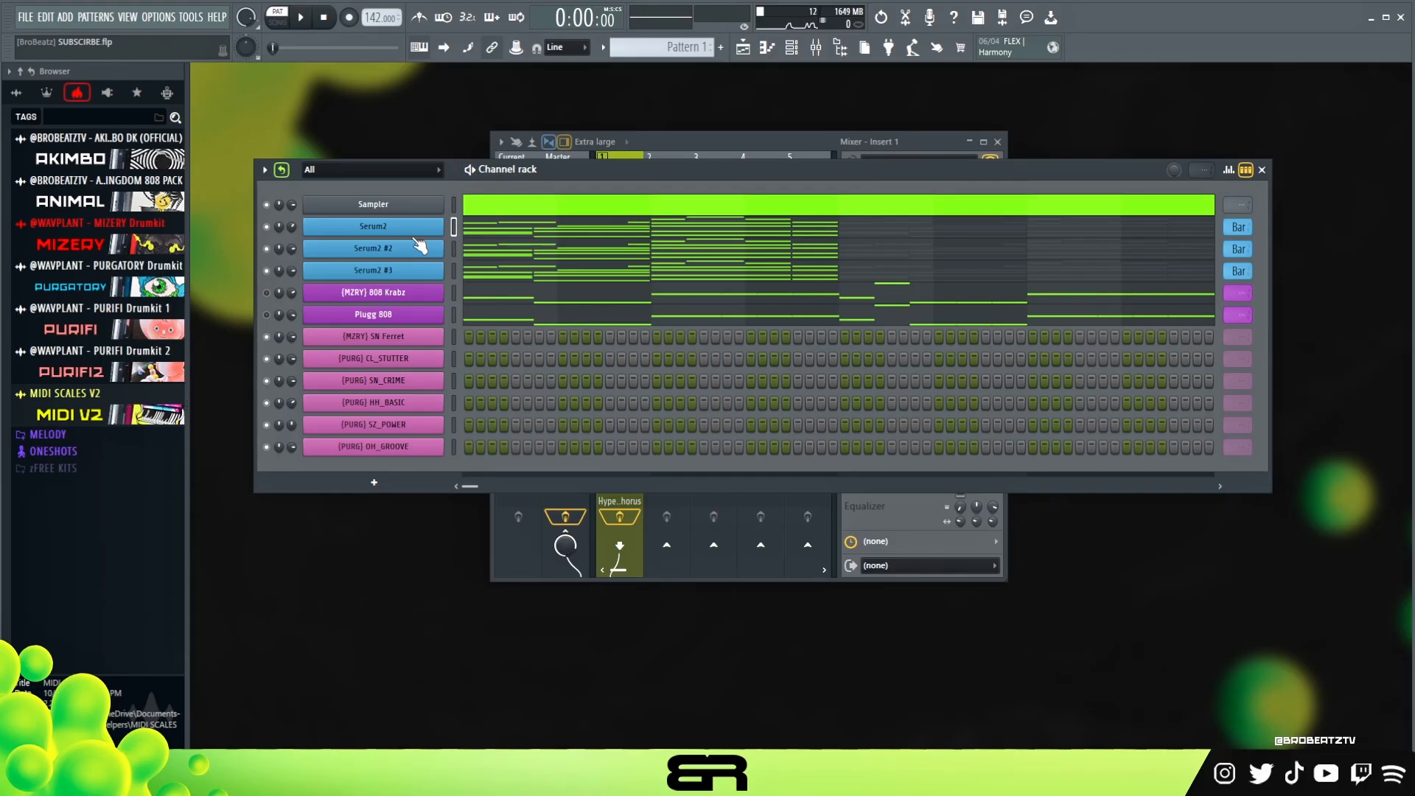
# - Move the Channel rack lower, play the pattern with both 808s unmuted and examine the Plugg 808 notes
pyautogui.moveTo(737, 160); pyautogui.dragTo(768, 255)
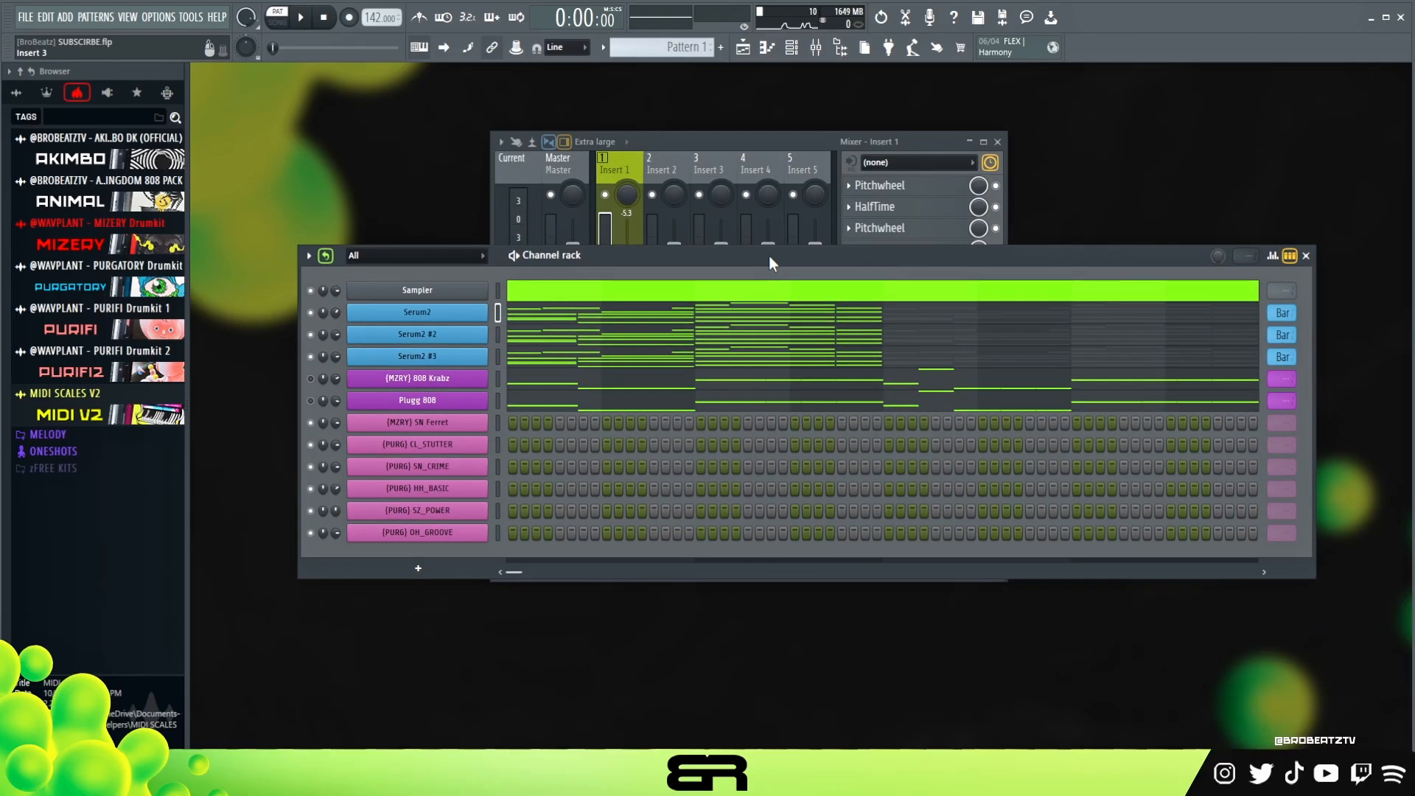
pyautogui.moveTo(768, 255)
pyautogui.mouseDown()
pyautogui.moveTo(739, 278)
pyautogui.moveTo(792, 255)
pyautogui.mouseUp()
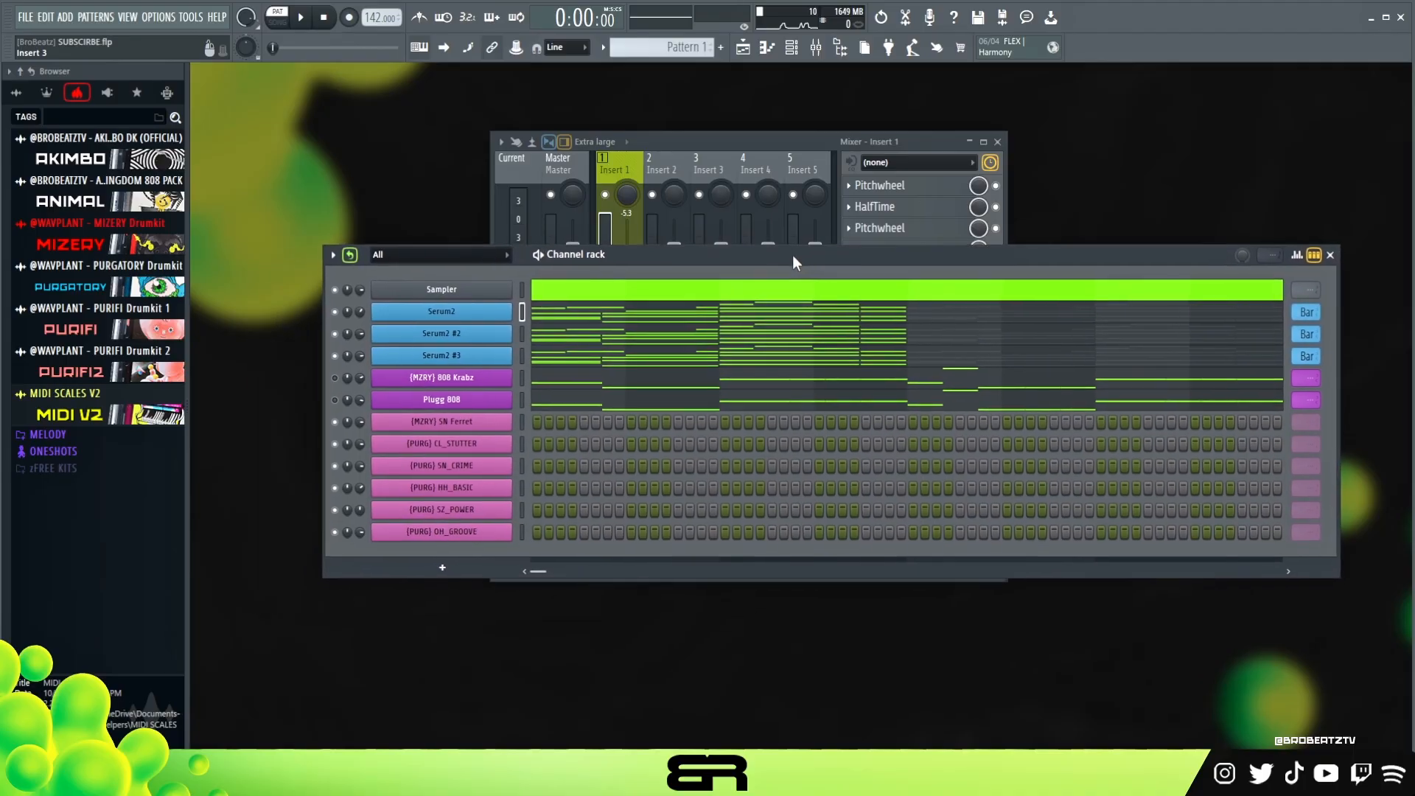
pyautogui.press('space')
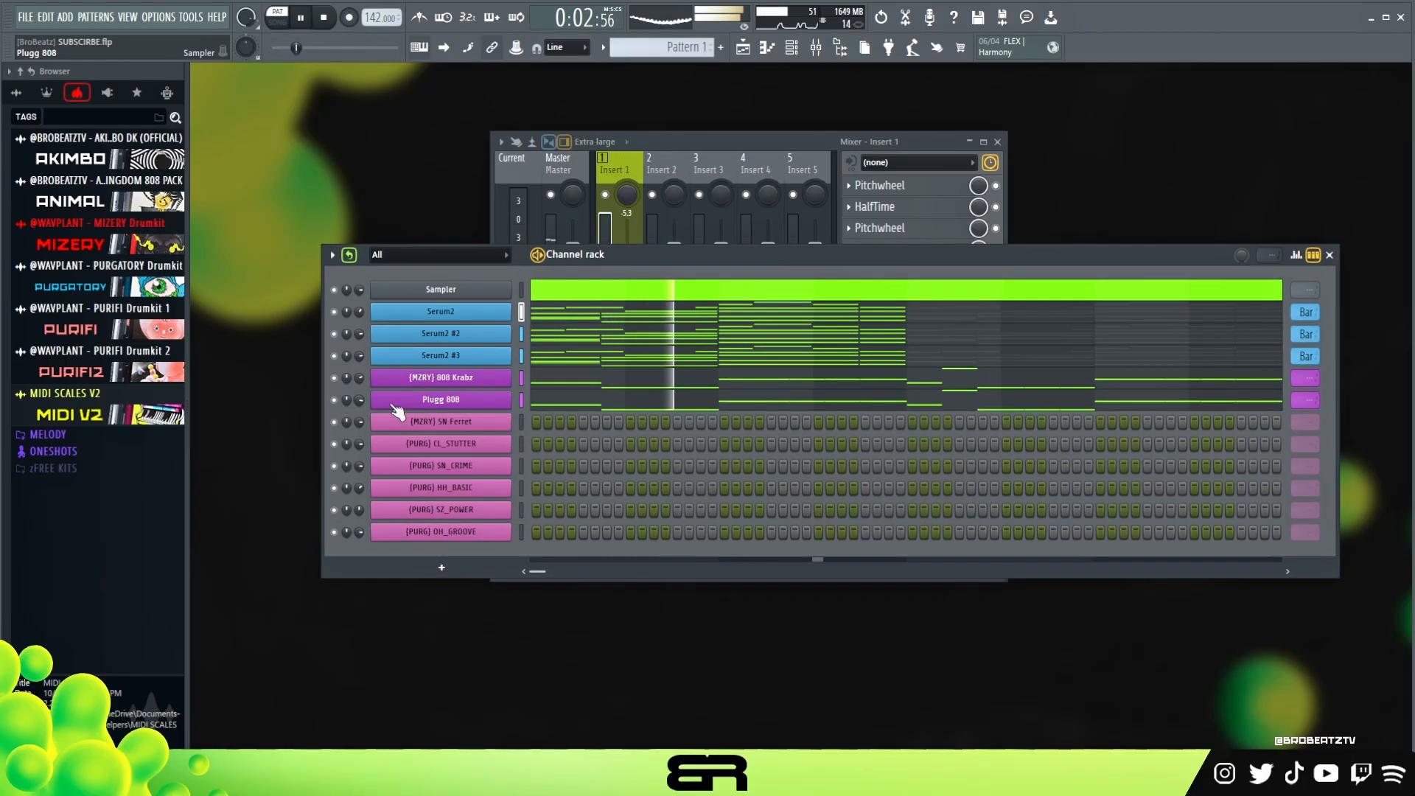
pyautogui.click(568, 402)
pyautogui.scroll(2, 594, 413)
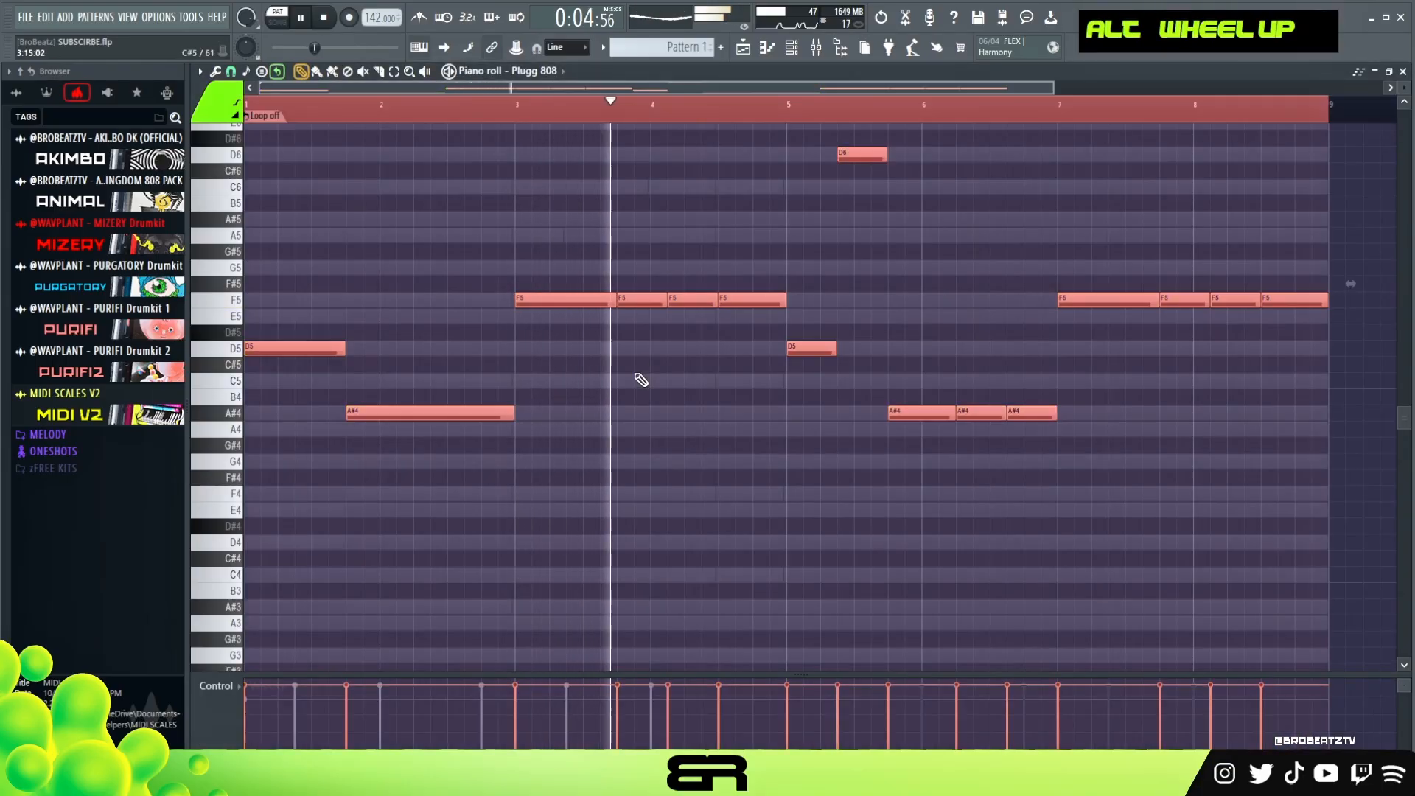
pyautogui.click(792, 47)
pyautogui.press('space')
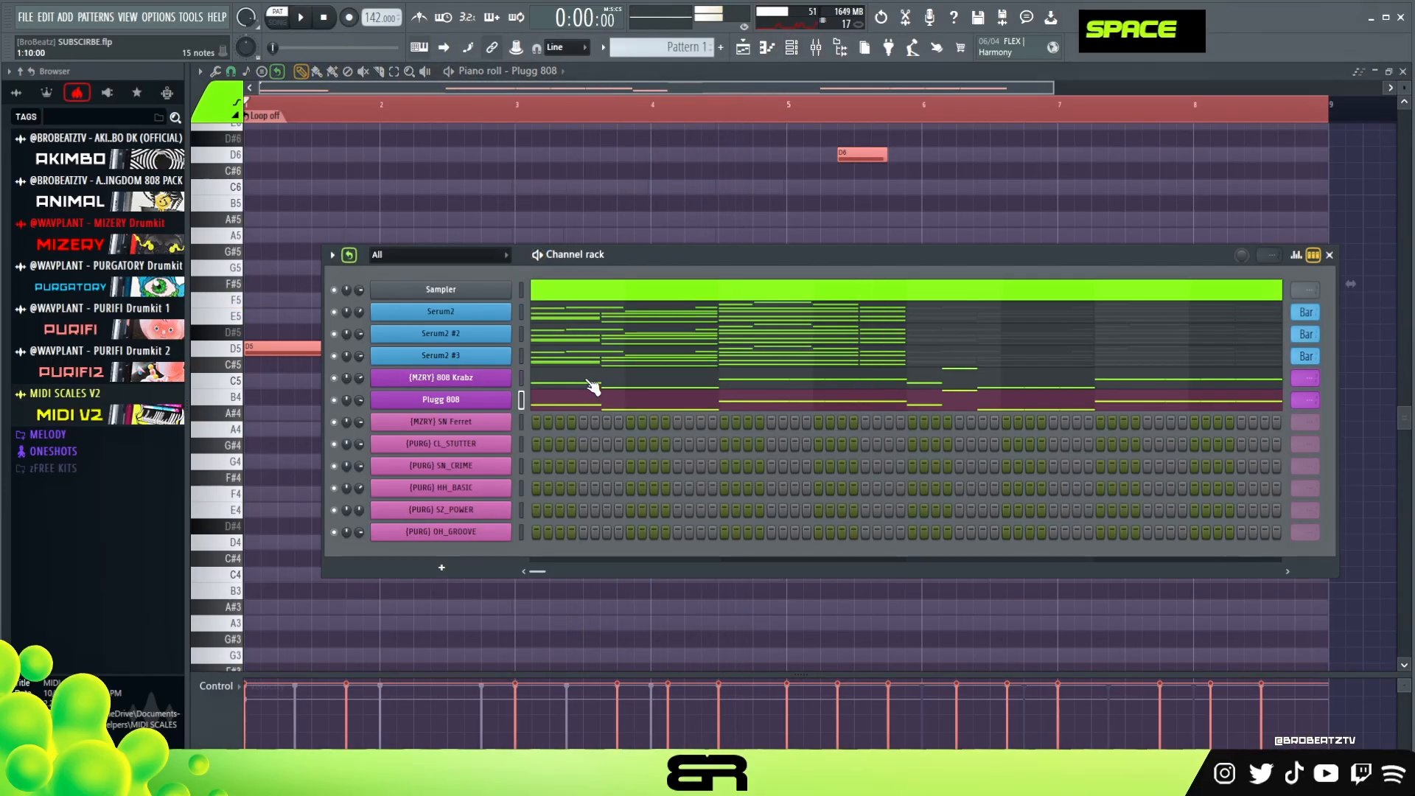
# - Examine the (MZRY) 808 Krabz notes and play the pattern with both 808 layers
pyautogui.click(588, 380)
pyautogui.hotkey('ctrl', 'a')
pyautogui.scroll(2, 587, 380)
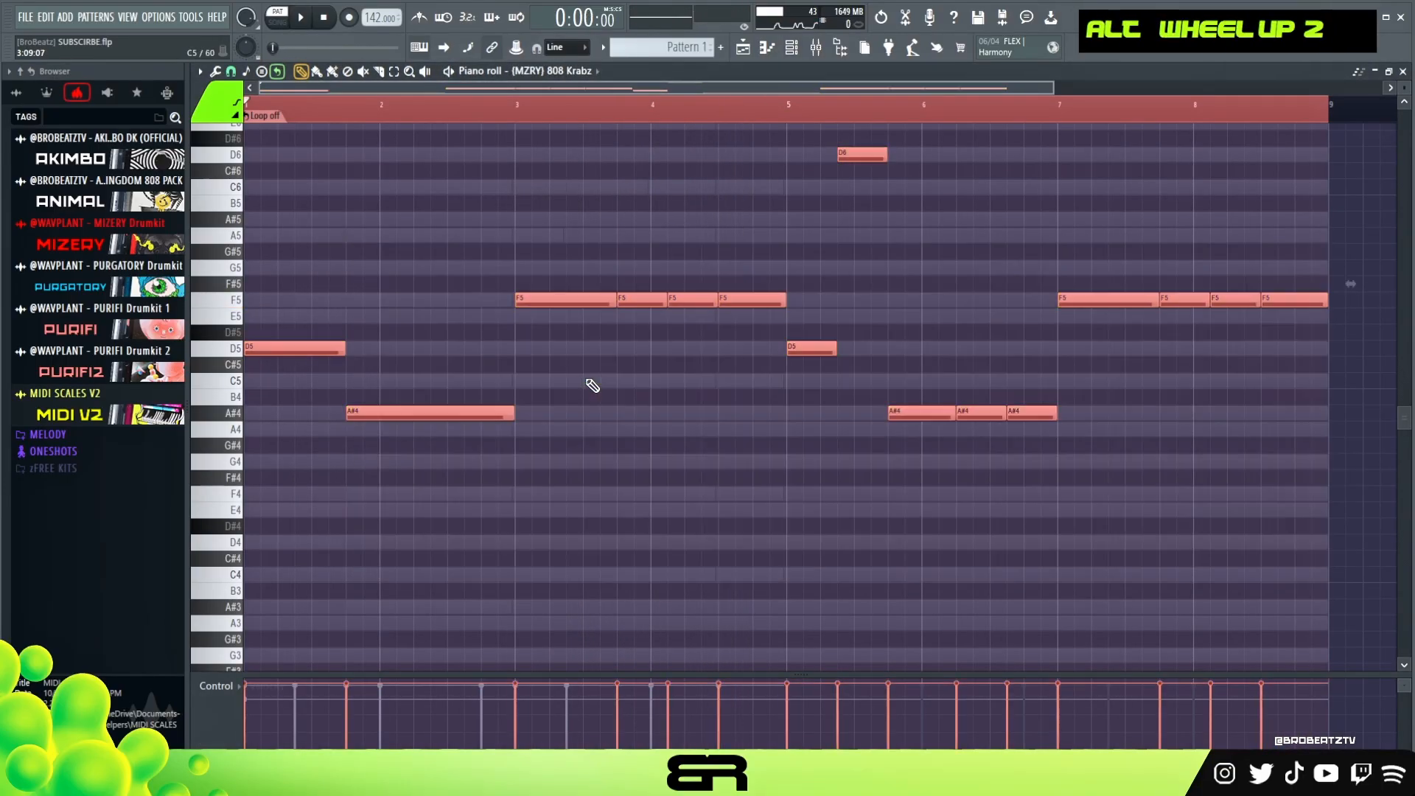
pyautogui.click(787, 51)
pyautogui.press('space')
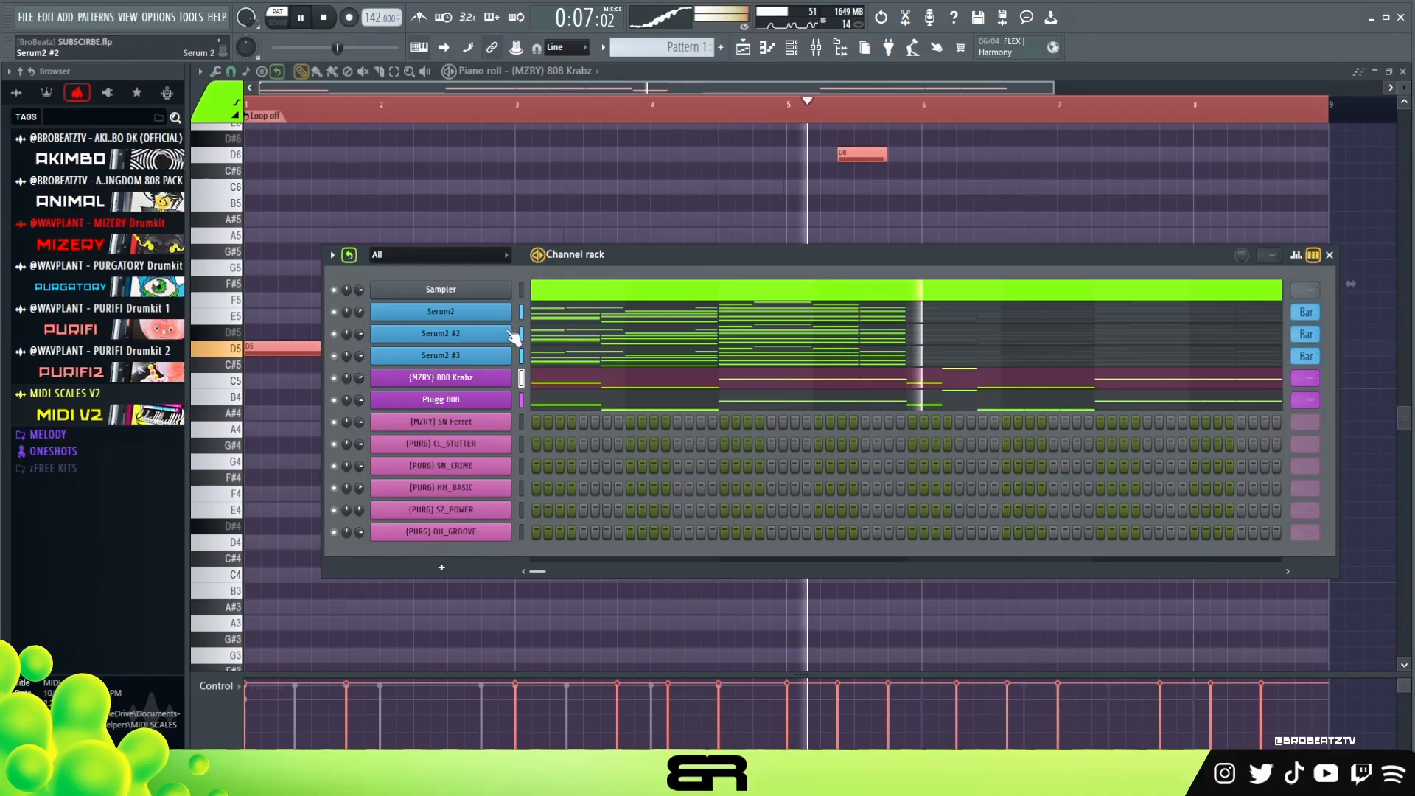
pyautogui.press('space')
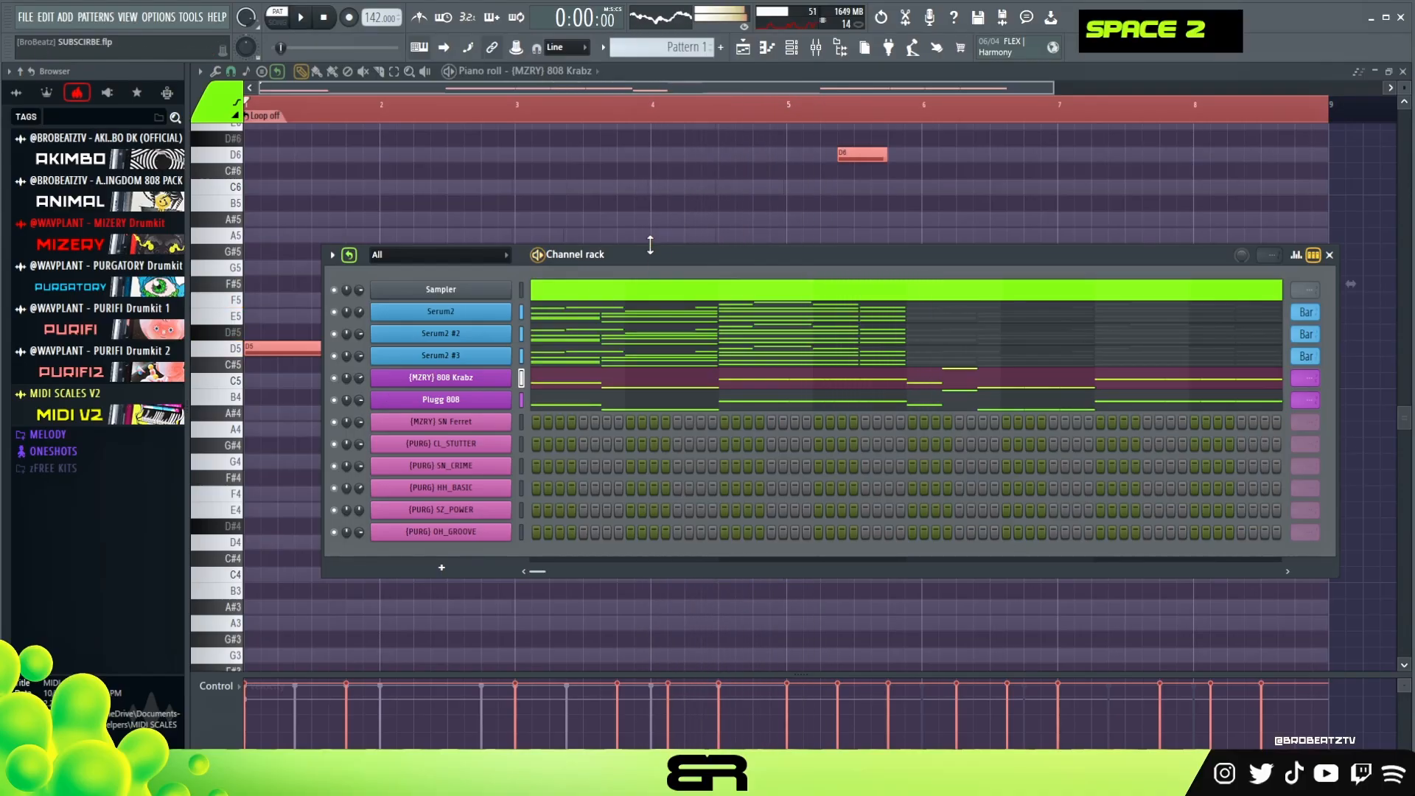
# - Add hits on steps 9 and 25 of the SN Ferret, CL_STUTTER and SN_CRIME channels
pyautogui.doubleClick(326, 18)
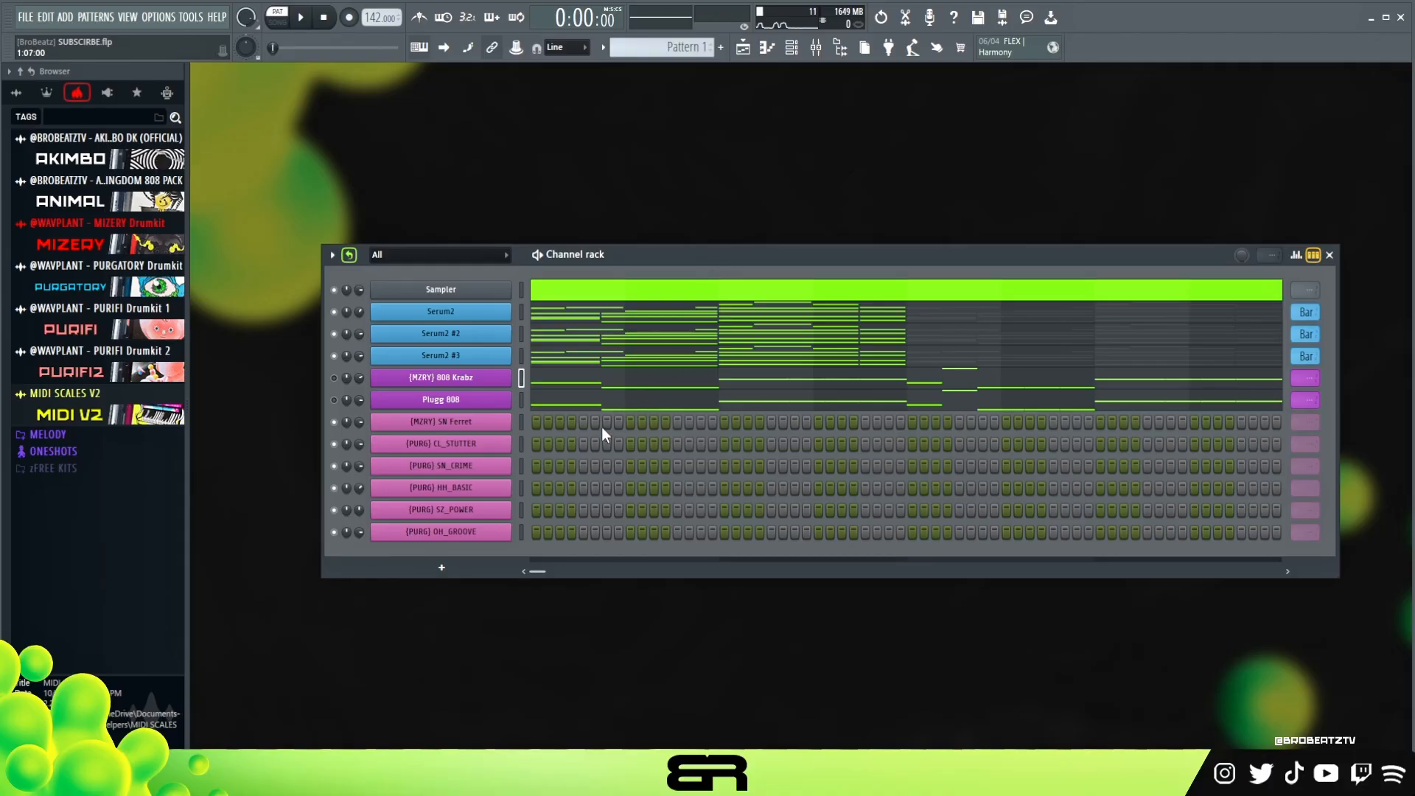
pyautogui.keyDown('ctrl'); pyautogui.click(486, 463); pyautogui.keyUp('ctrl')
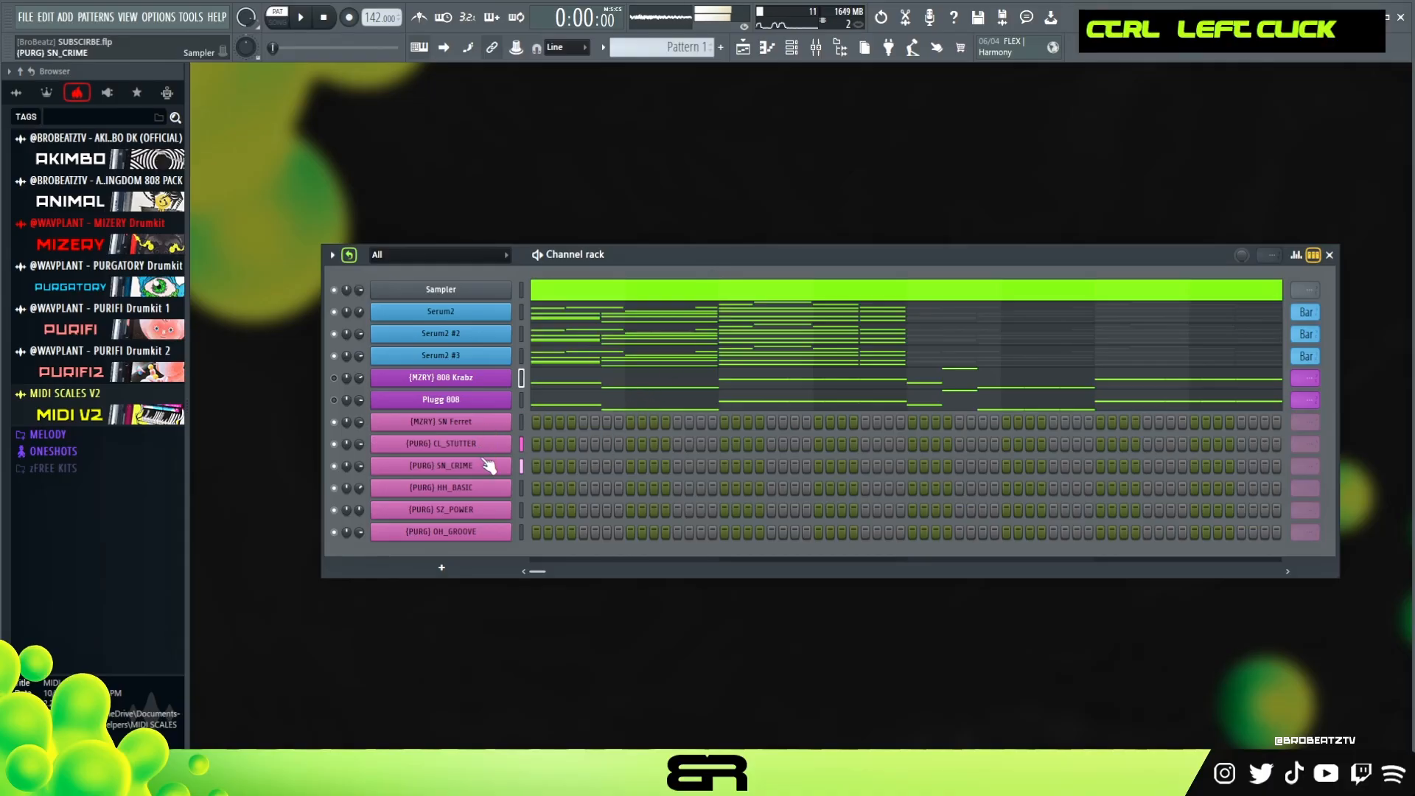
pyautogui.click(628, 423)
pyautogui.click(632, 444)
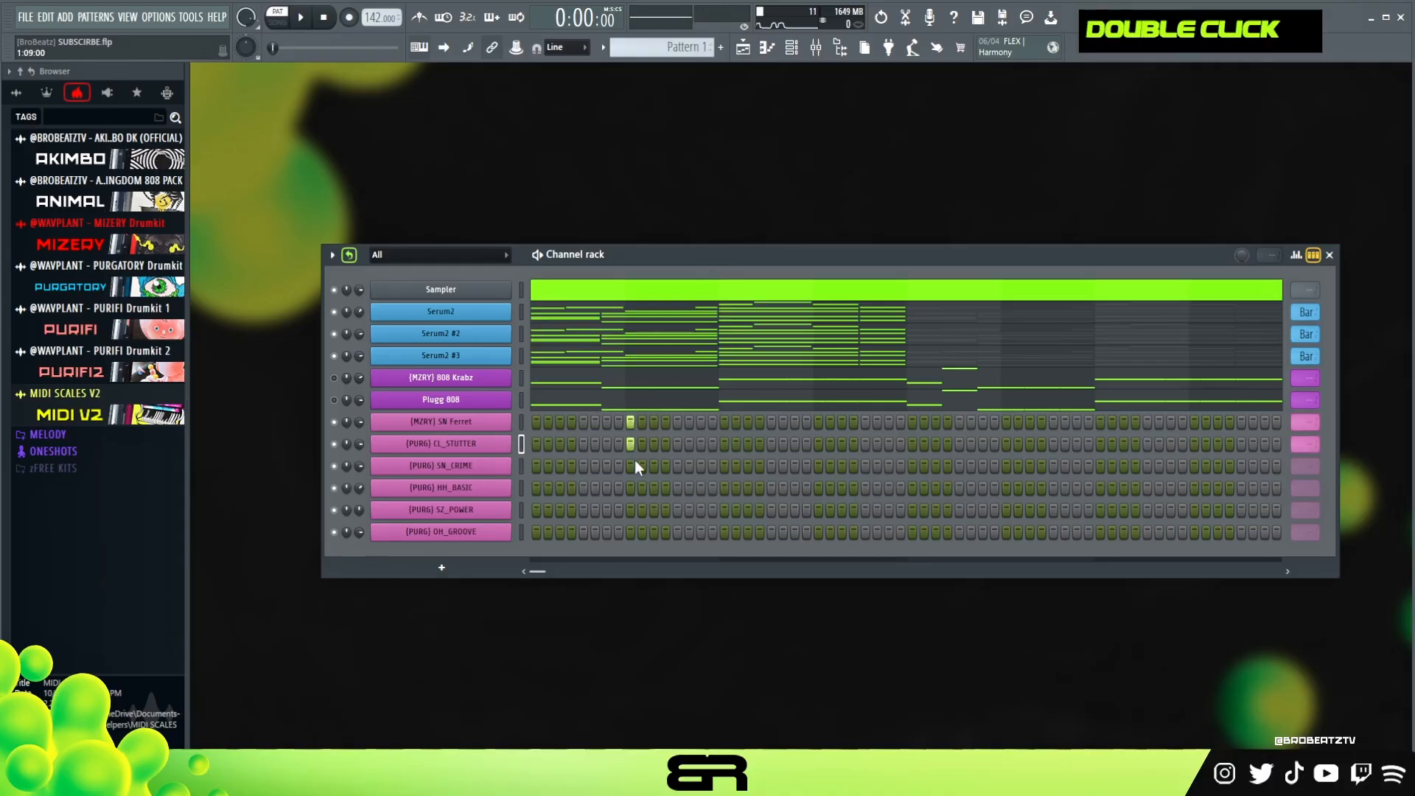
pyautogui.click(819, 421)
pyautogui.click(818, 443)
pyautogui.click(818, 466)
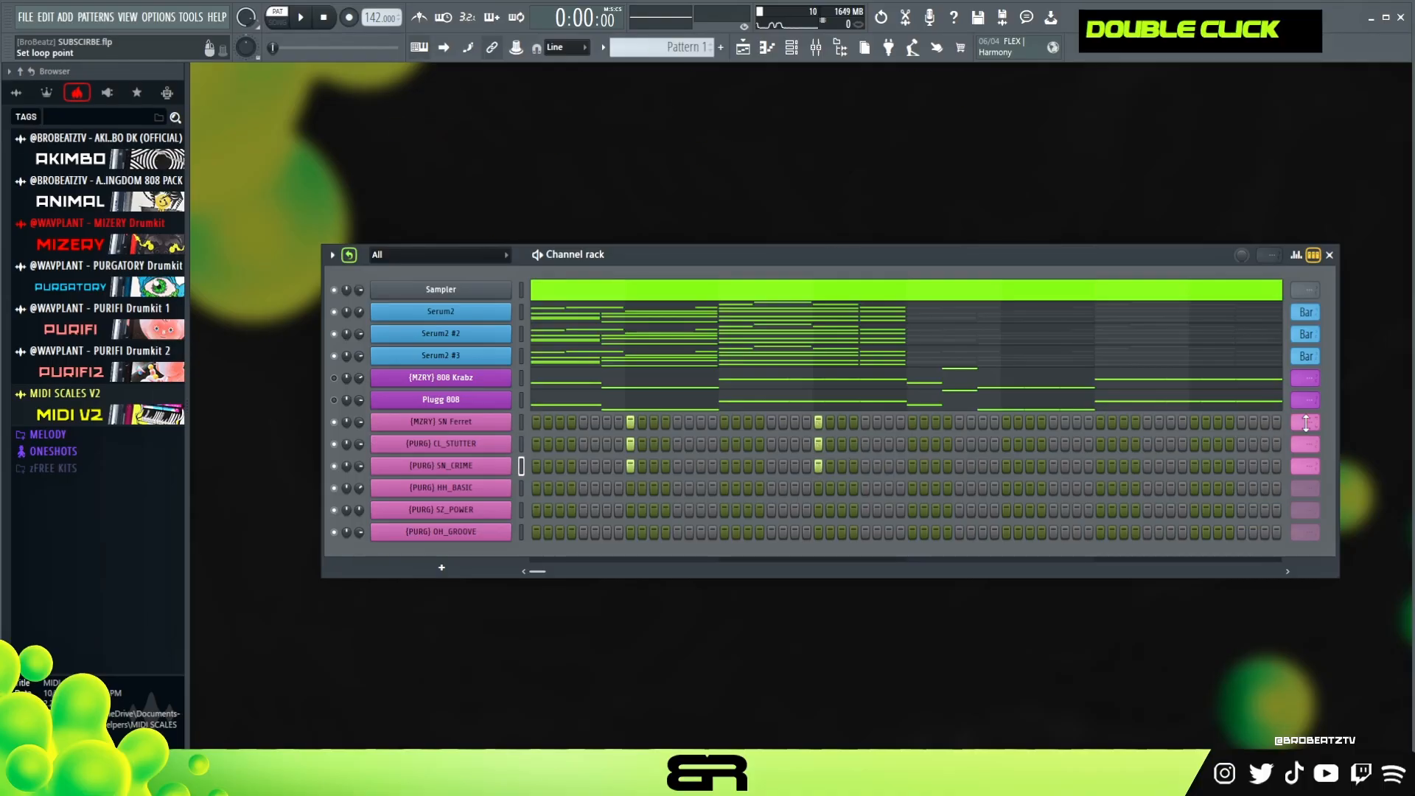
# - Set the loop point of the SN Ferret, CL_STUTTER and SN_CRIME rows to Bar and play the pattern
pyautogui.scroll(-2, 1306, 423)
pyautogui.scroll(-1, 1307, 467)
pyautogui.press('space')
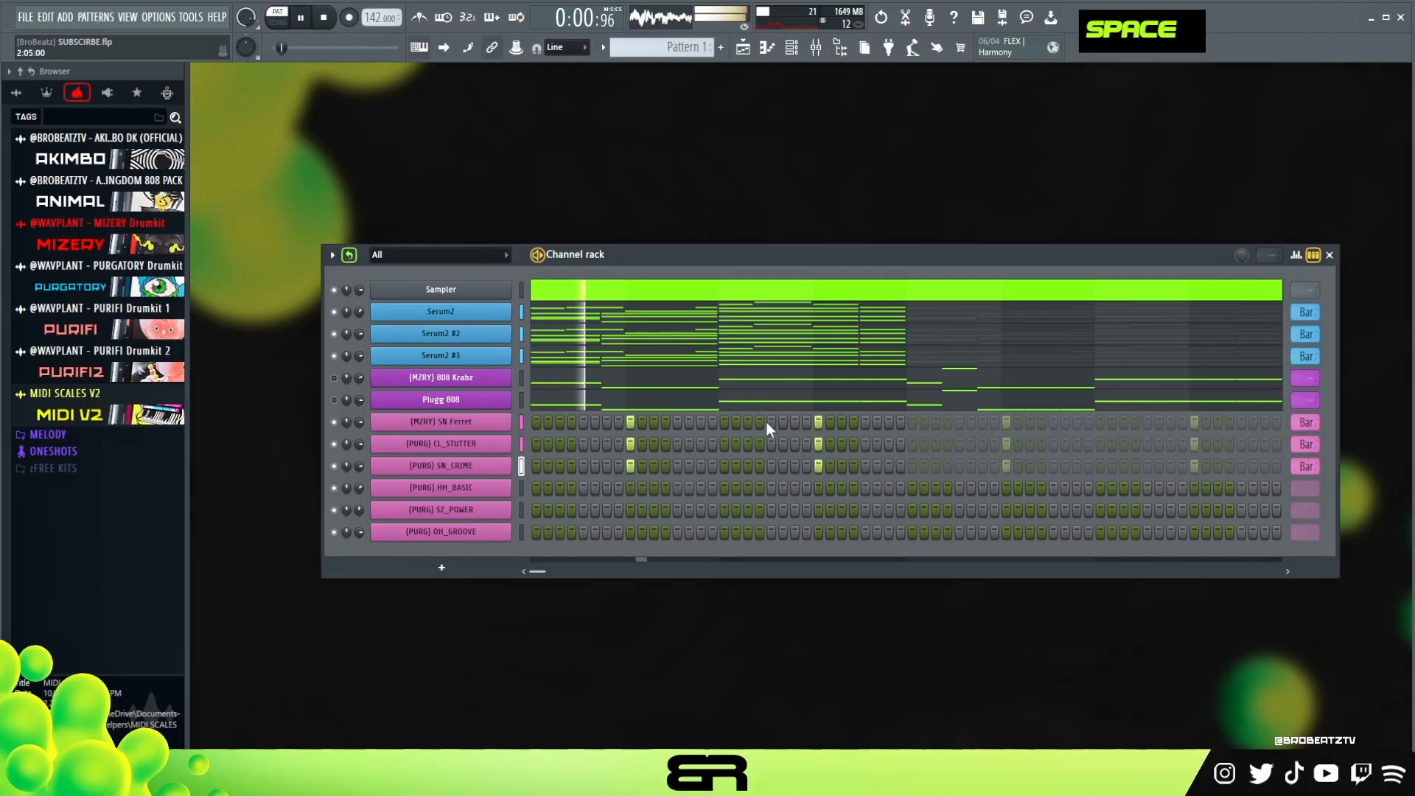
pyautogui.press('space')
# - Raise the CL_STUTTER channel's volume while playing the snare pattern
pyautogui.scroll(2, 359, 442)
pyautogui.press('space')
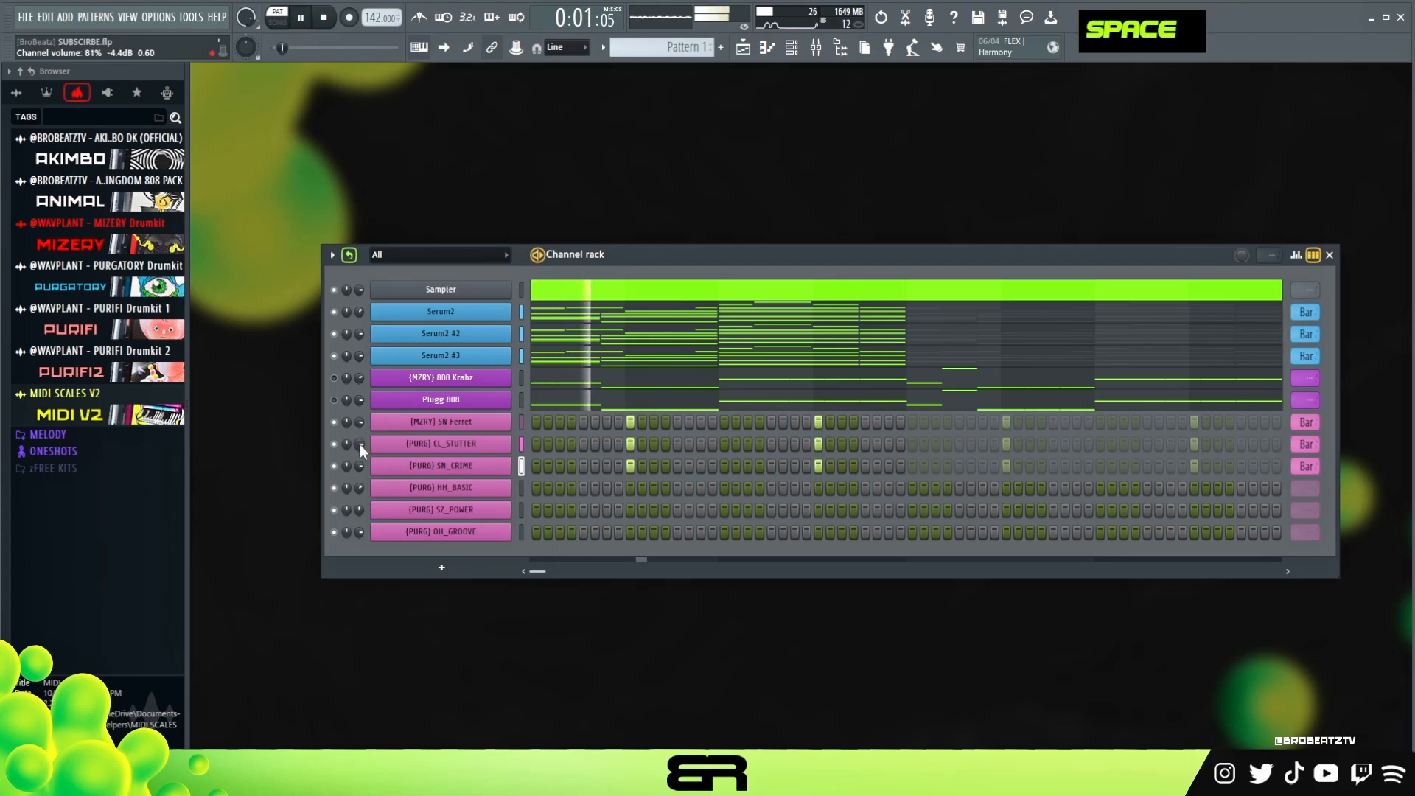
pyautogui.scroll(1, 356, 422)
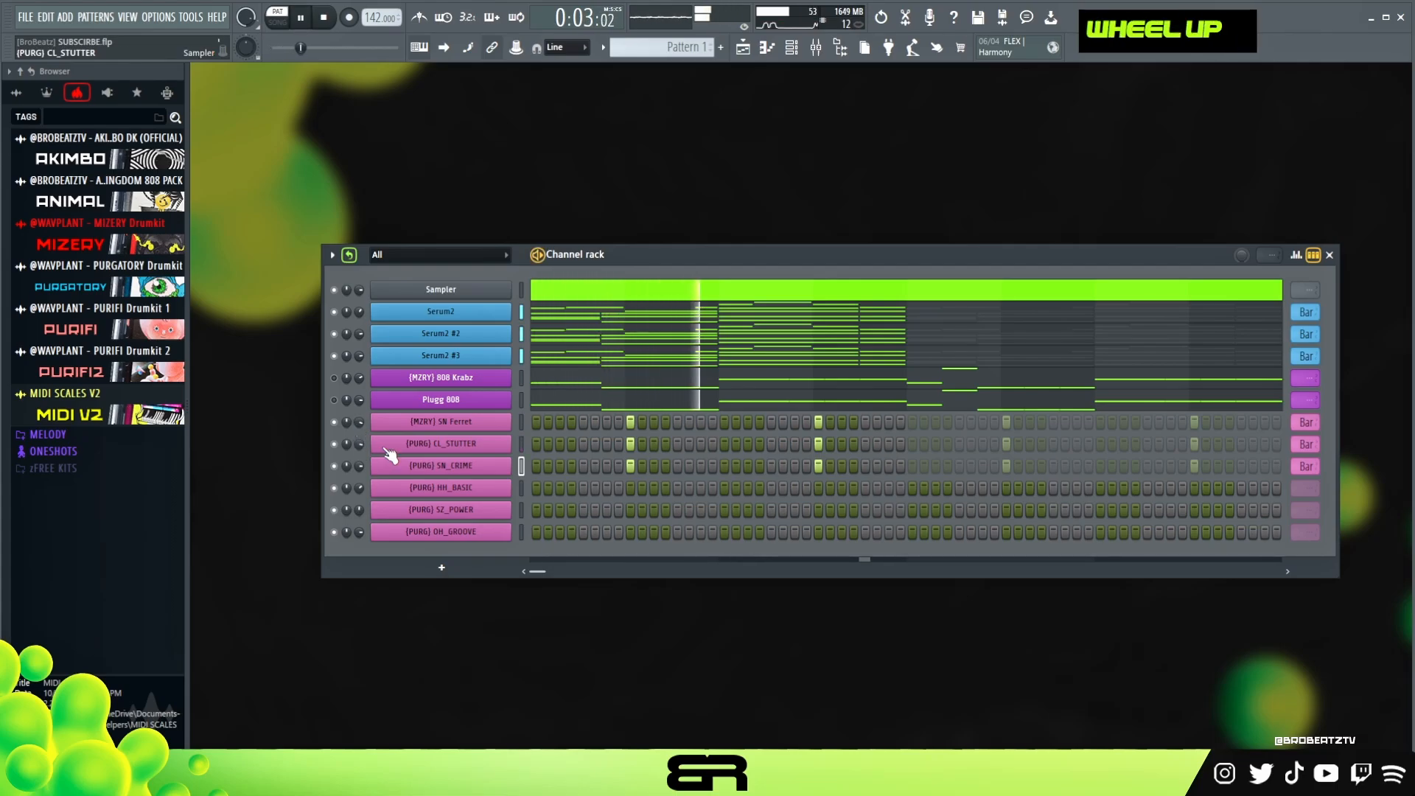
pyautogui.press('space')
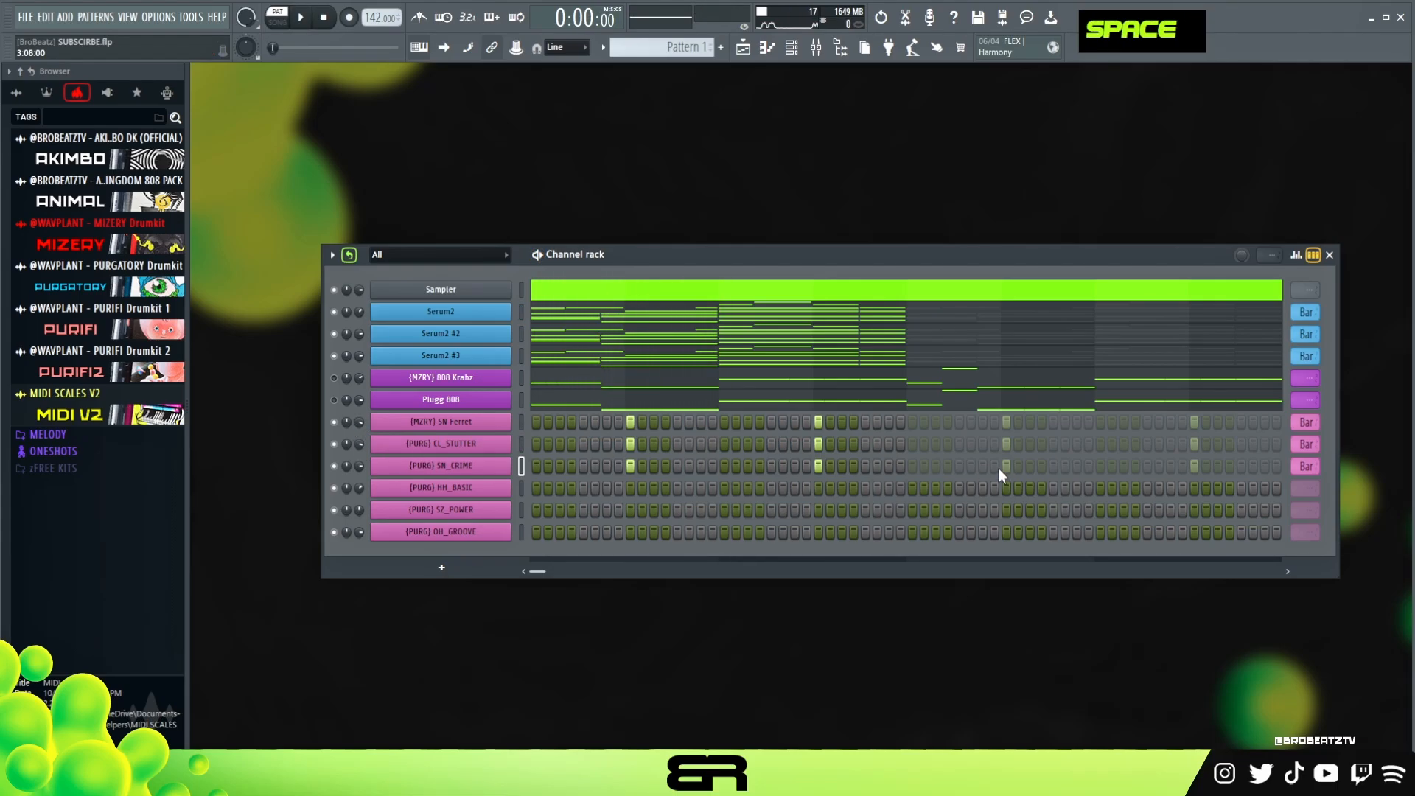
# - Add SN_CRIME hits on step 41 and a closing fill on steps 51, 52, 53, 55, 57, 59, 61 and 63
pyautogui.click(1003, 465)
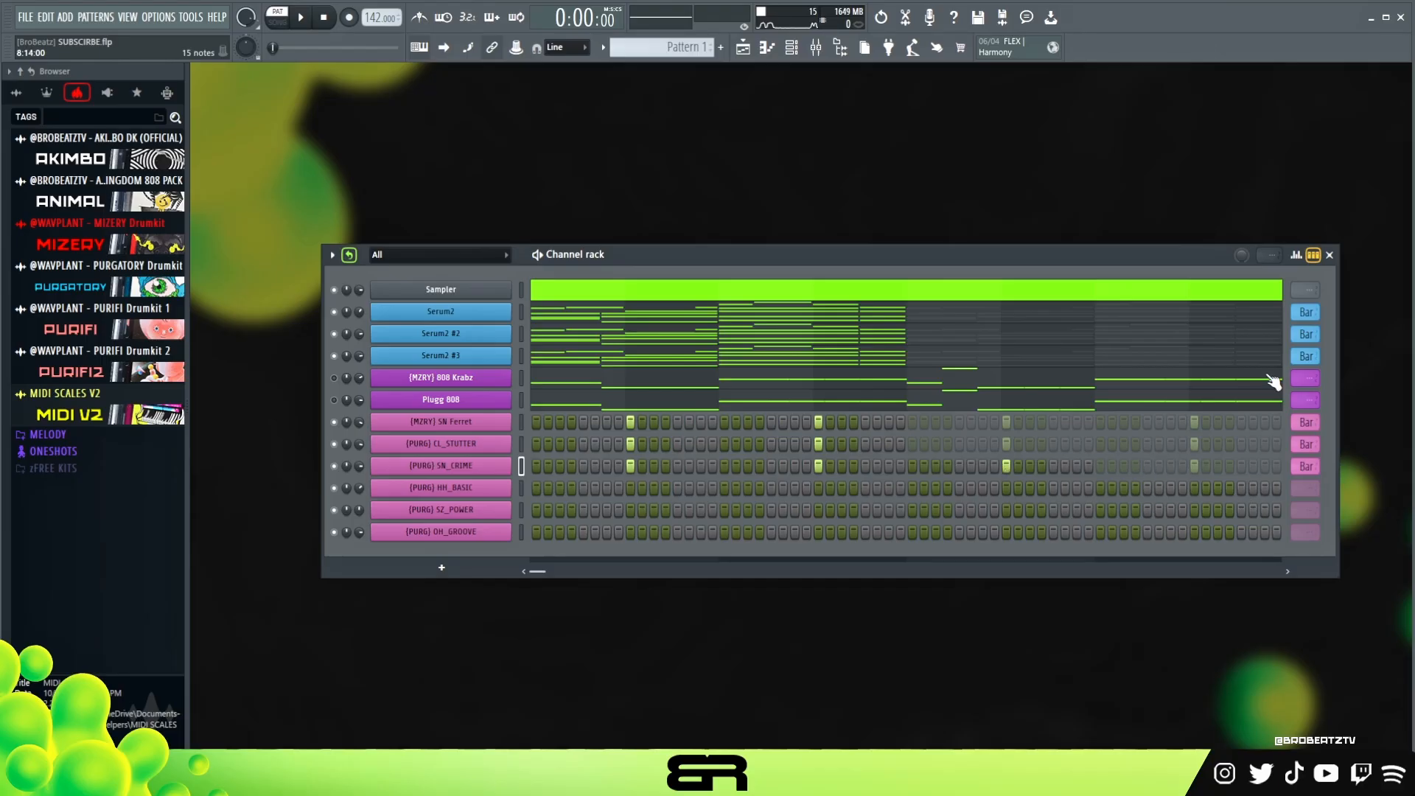
pyautogui.moveTo(1002, 248); pyautogui.dragTo(980, 210)
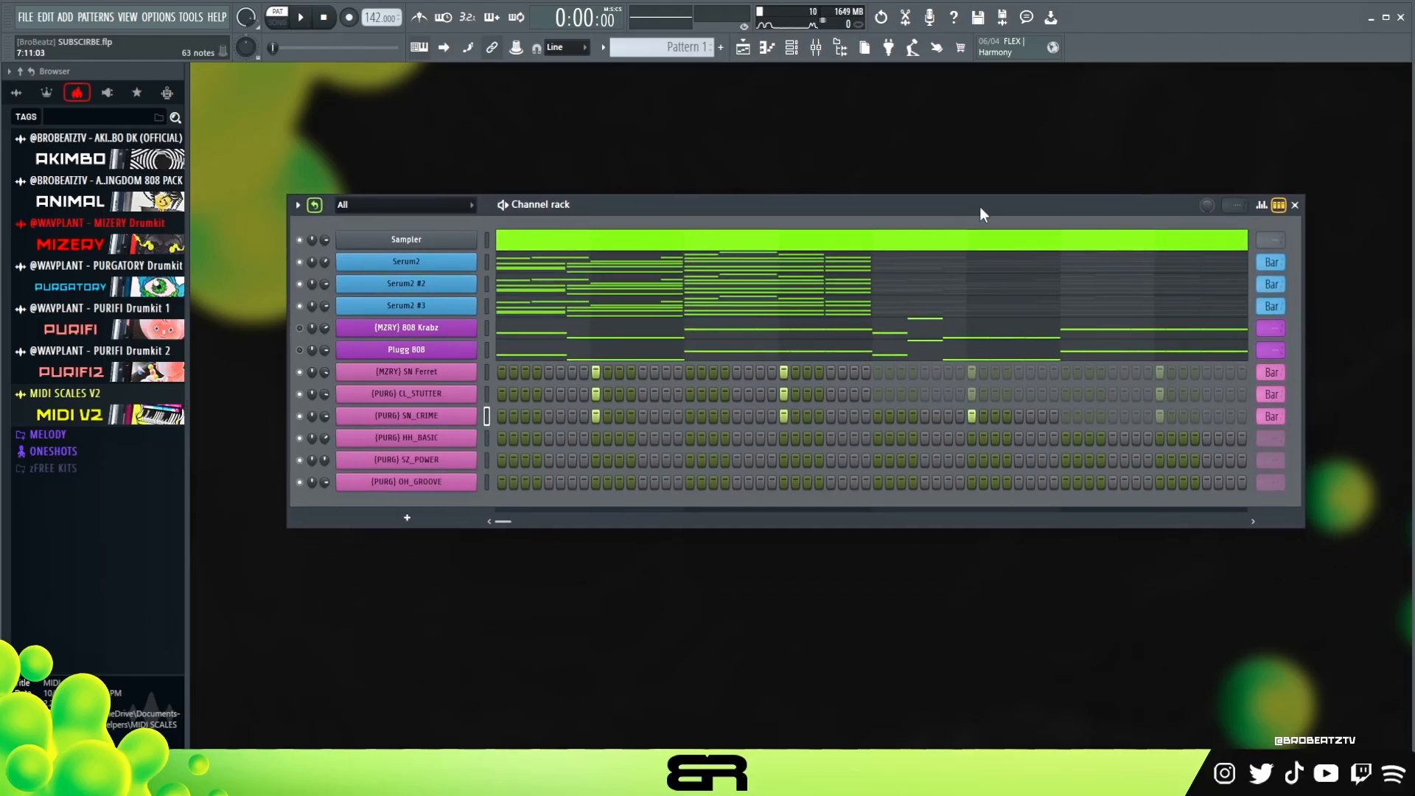
pyautogui.click(1262, 205)
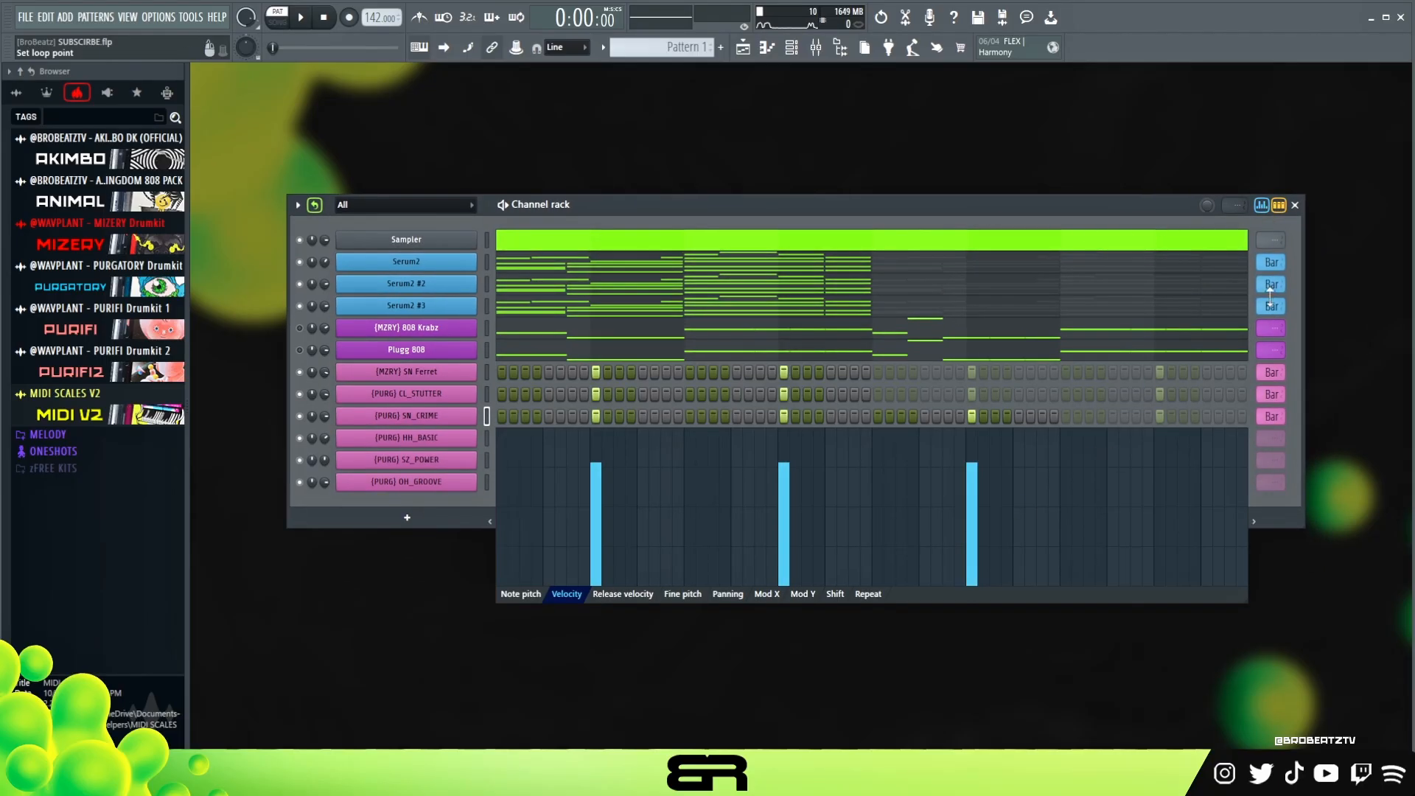
pyautogui.click(1265, 208)
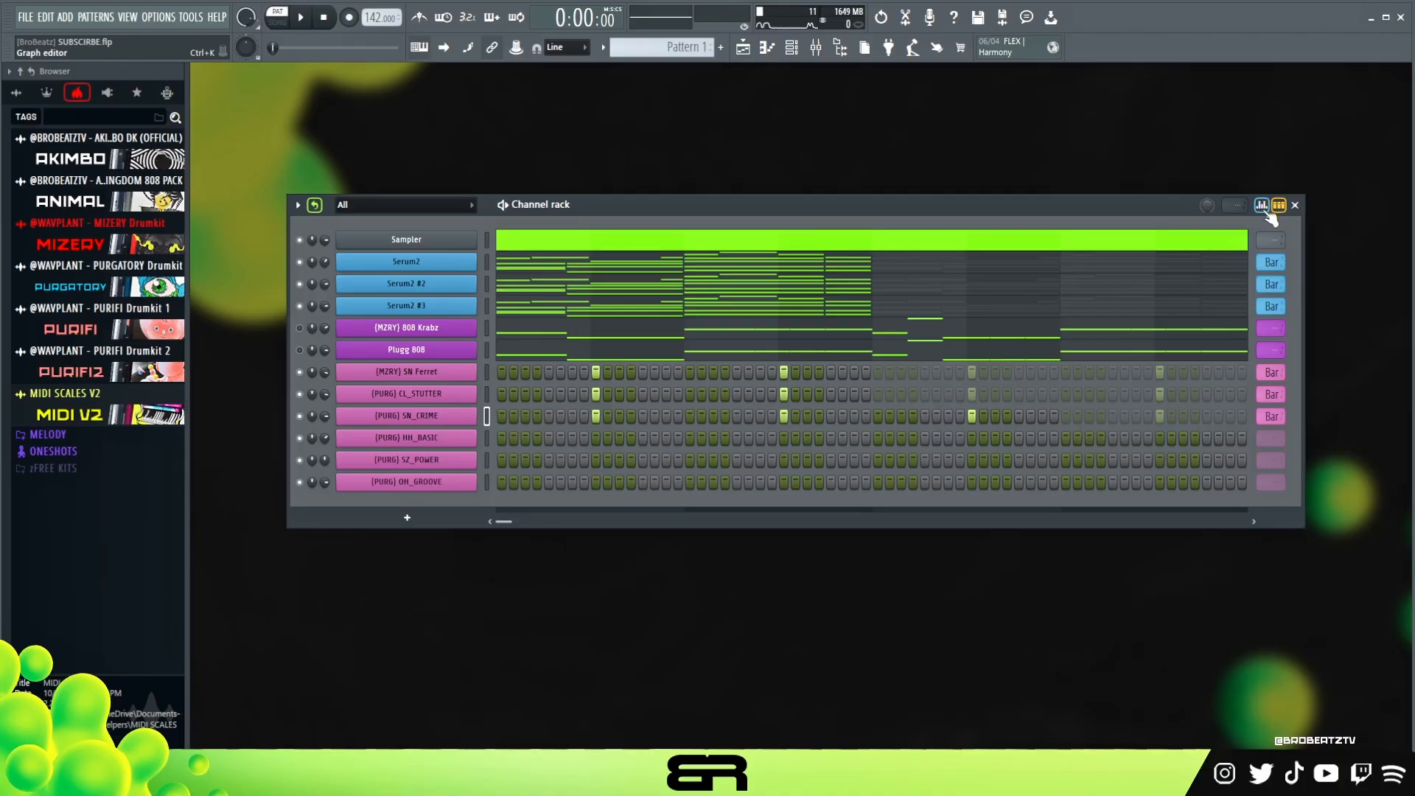
pyautogui.click(1083, 419)
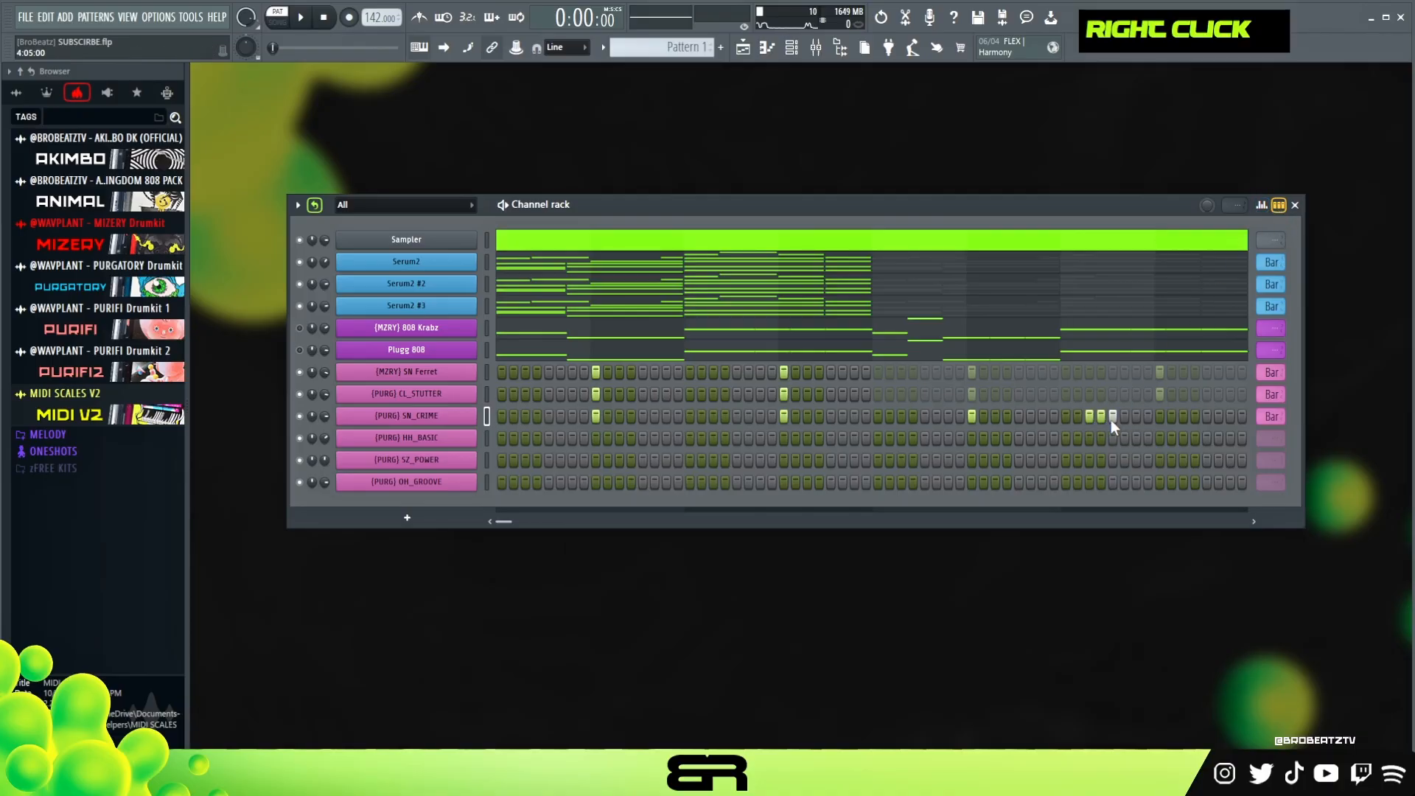
pyautogui.click(1159, 416)
pyautogui.click(1207, 416)
pyautogui.press('space')
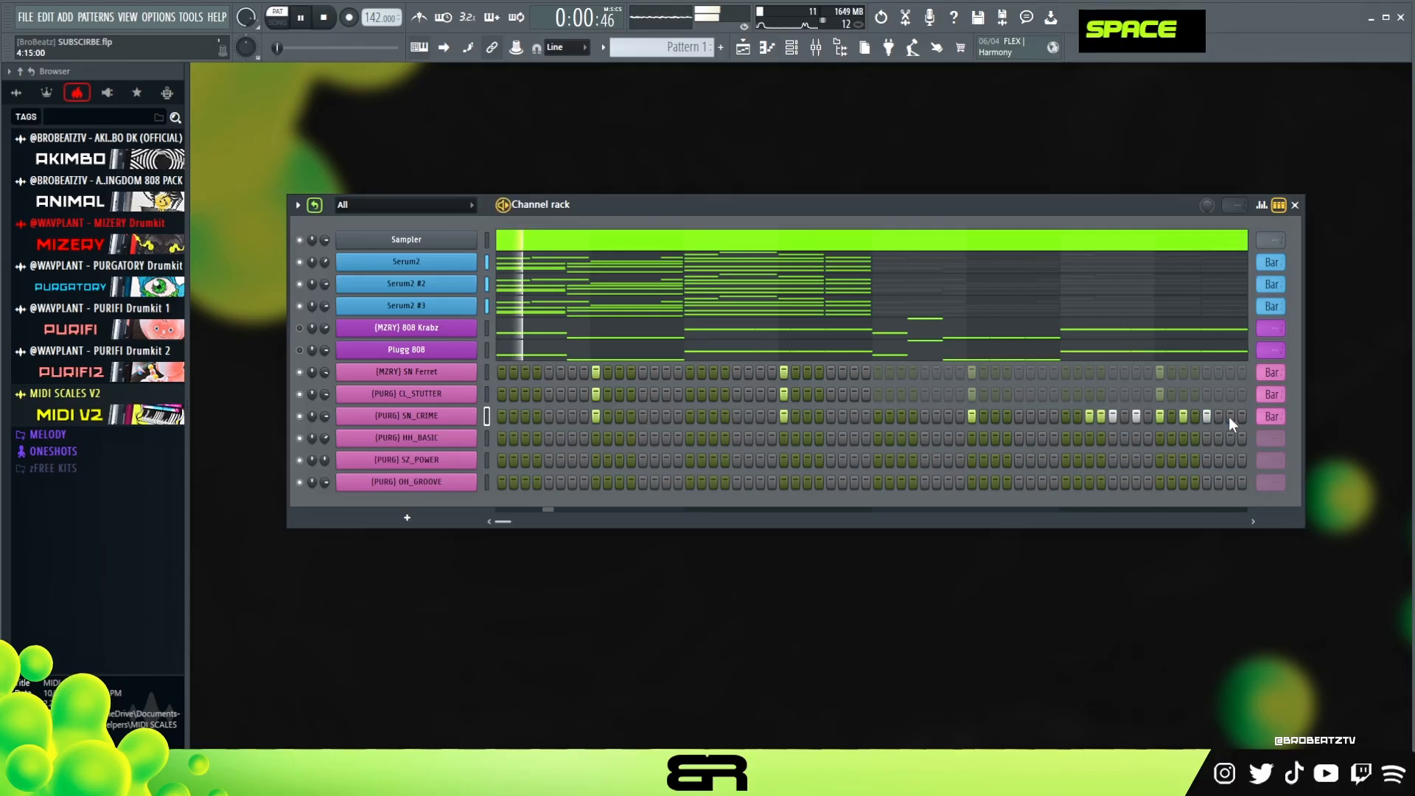
# - Open SN_CRIME's Repeat graph and add repeats on steps 51, 52, 53 and 55, with step 52 at 1/32 triplet
pyautogui.click(1263, 207)
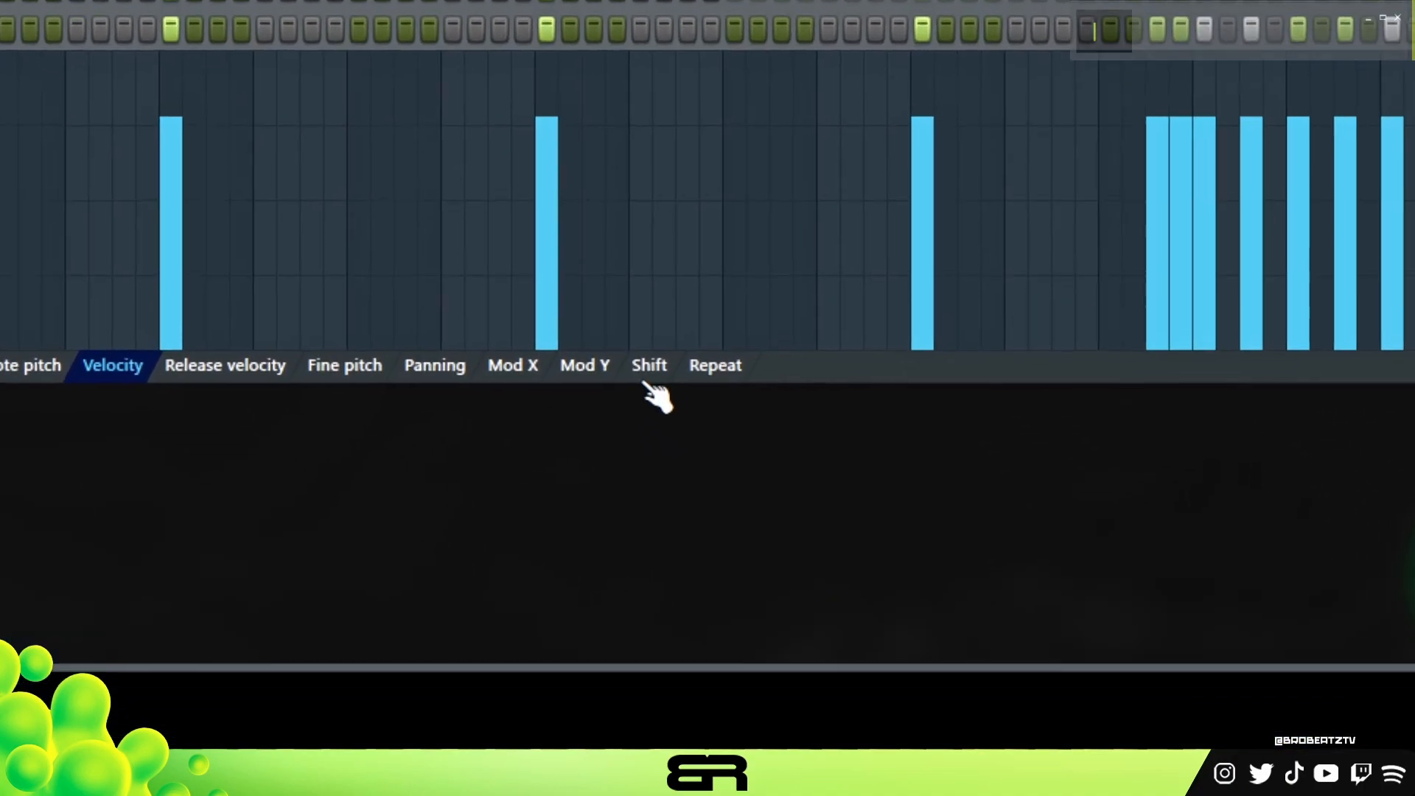
pyautogui.click(837, 599)
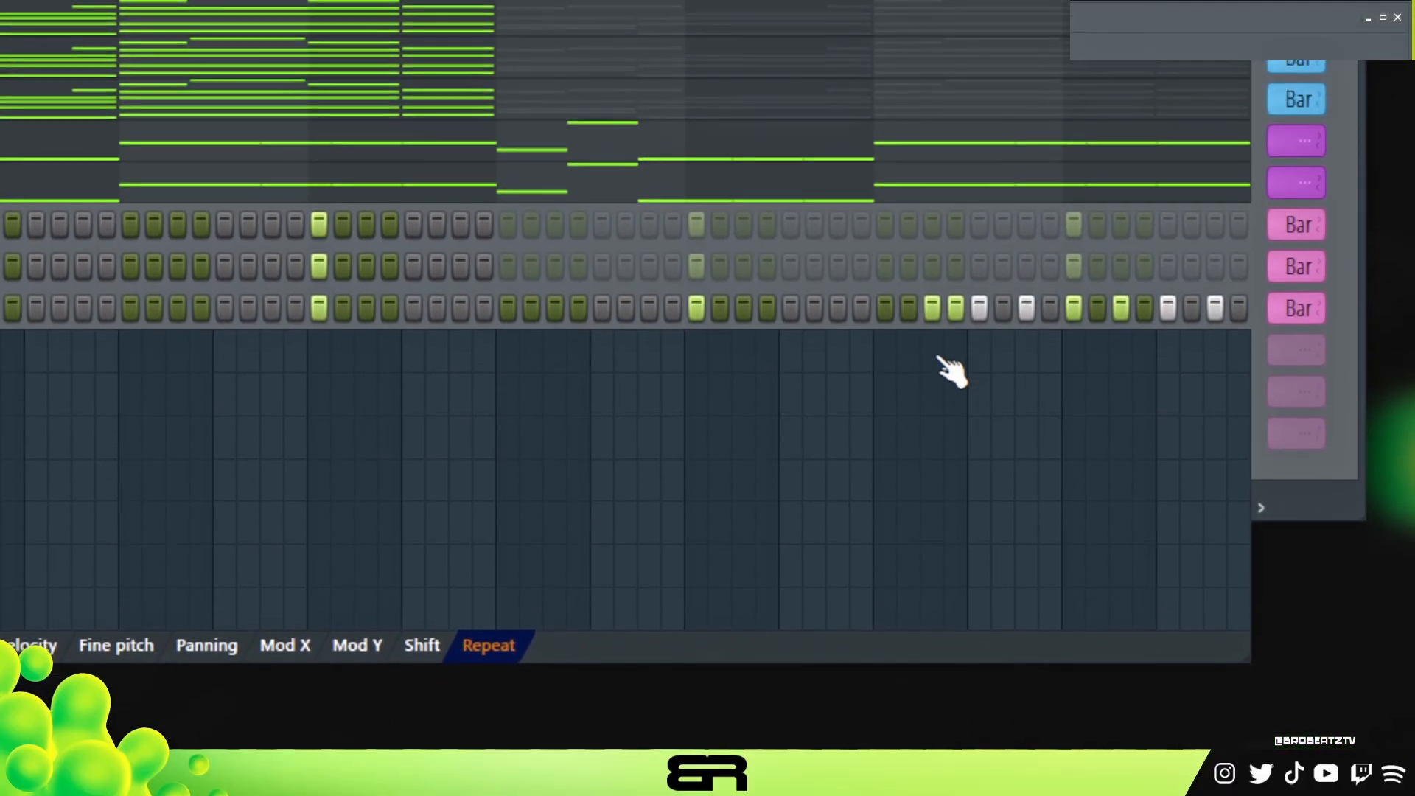
pyautogui.moveTo(934, 313); pyautogui.dragTo(1035, 306)
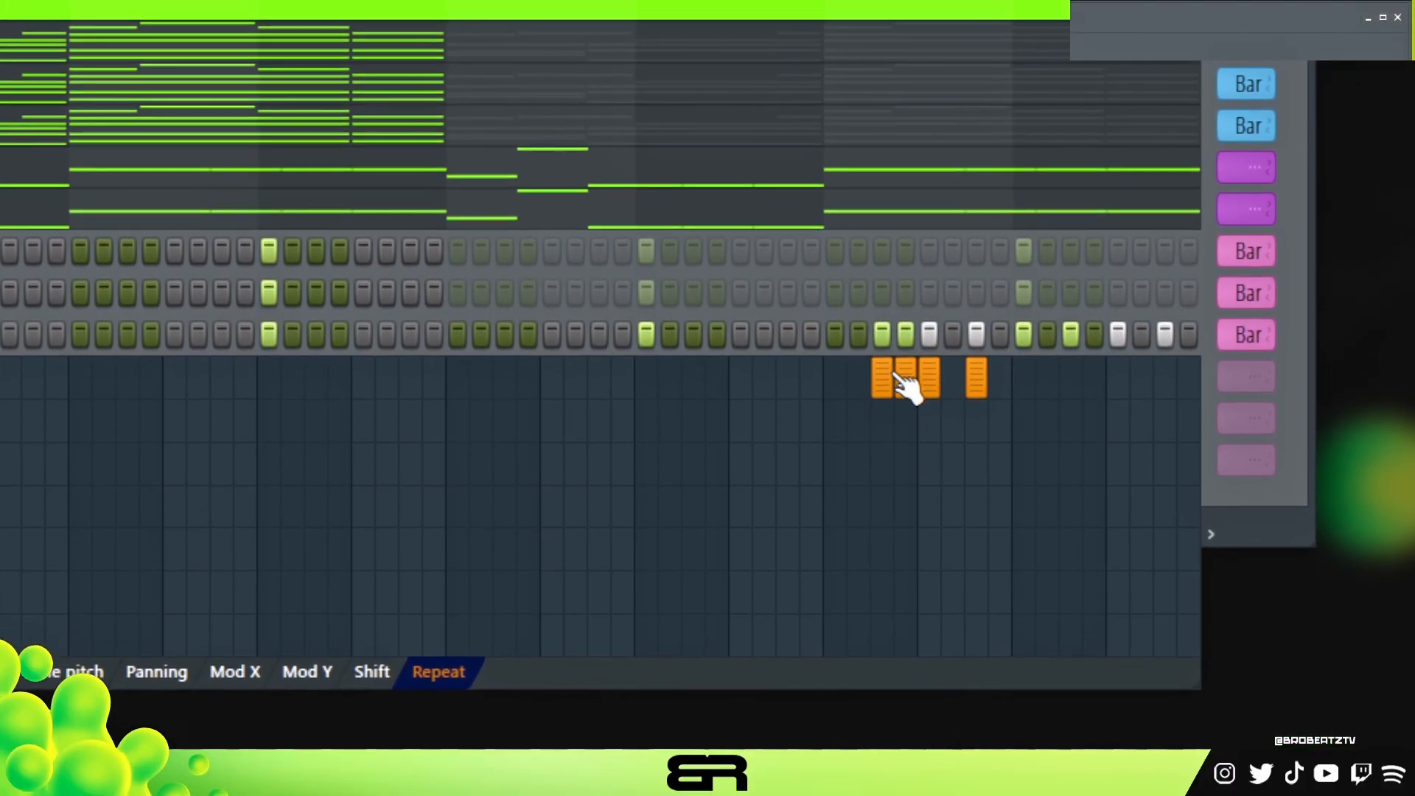
pyautogui.press('space')
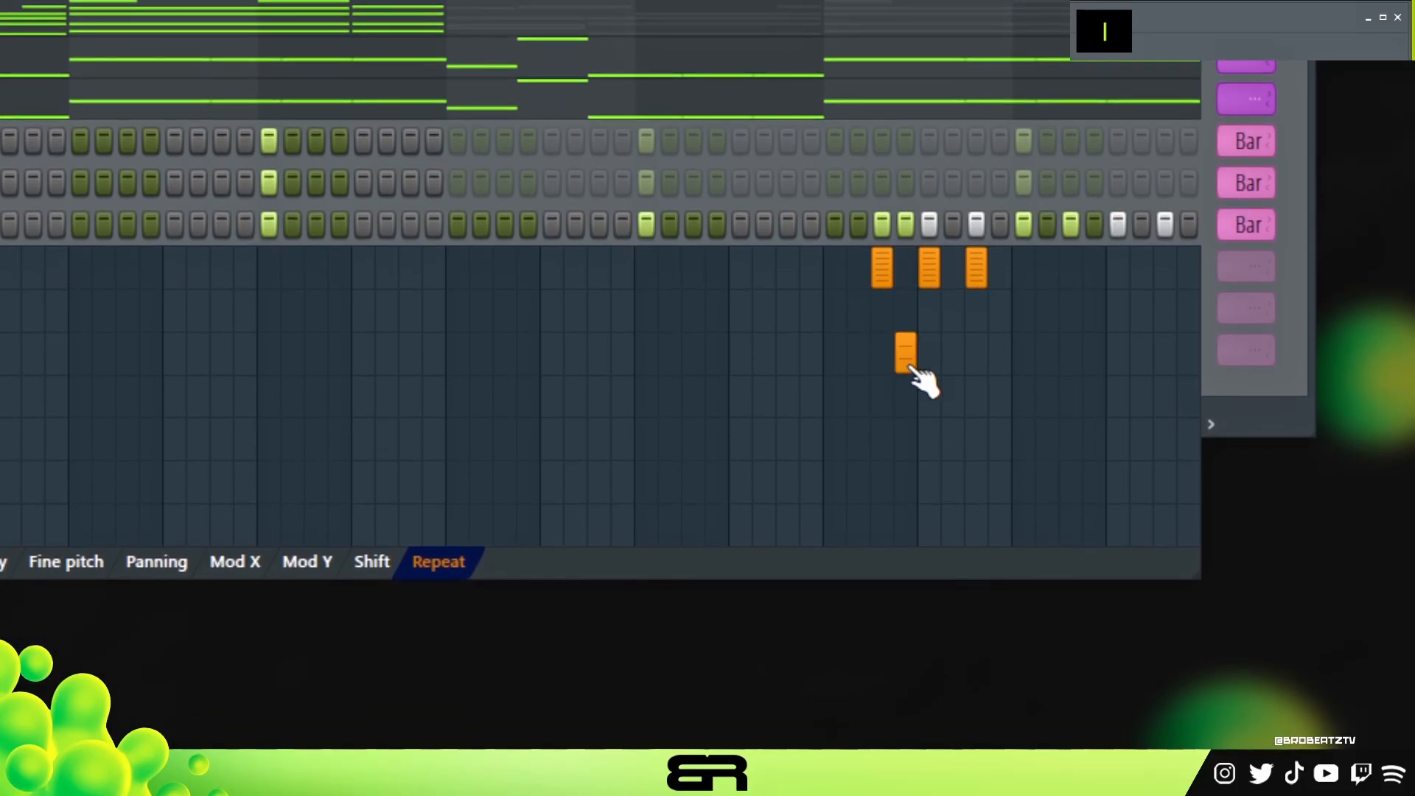
# - Remove the SN_CRIME repeats from steps 51, 53 and 55, add repeats on 59, 61 and 63 (1/32 triplet on 63), and play the pattern
pyautogui.moveTo(882, 404); pyautogui.dragTo(890, 553)
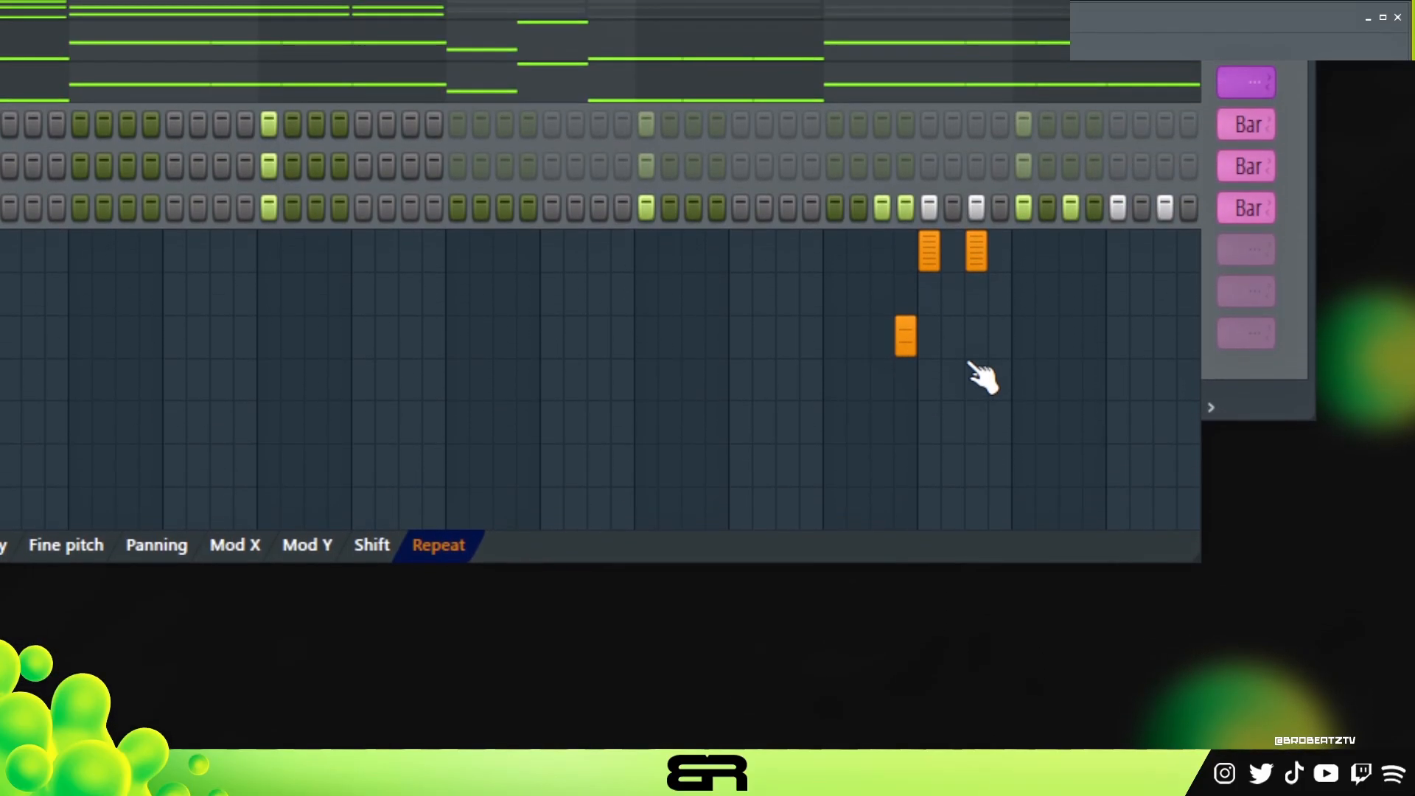
pyautogui.moveTo(975, 347); pyautogui.dragTo(979, 590)
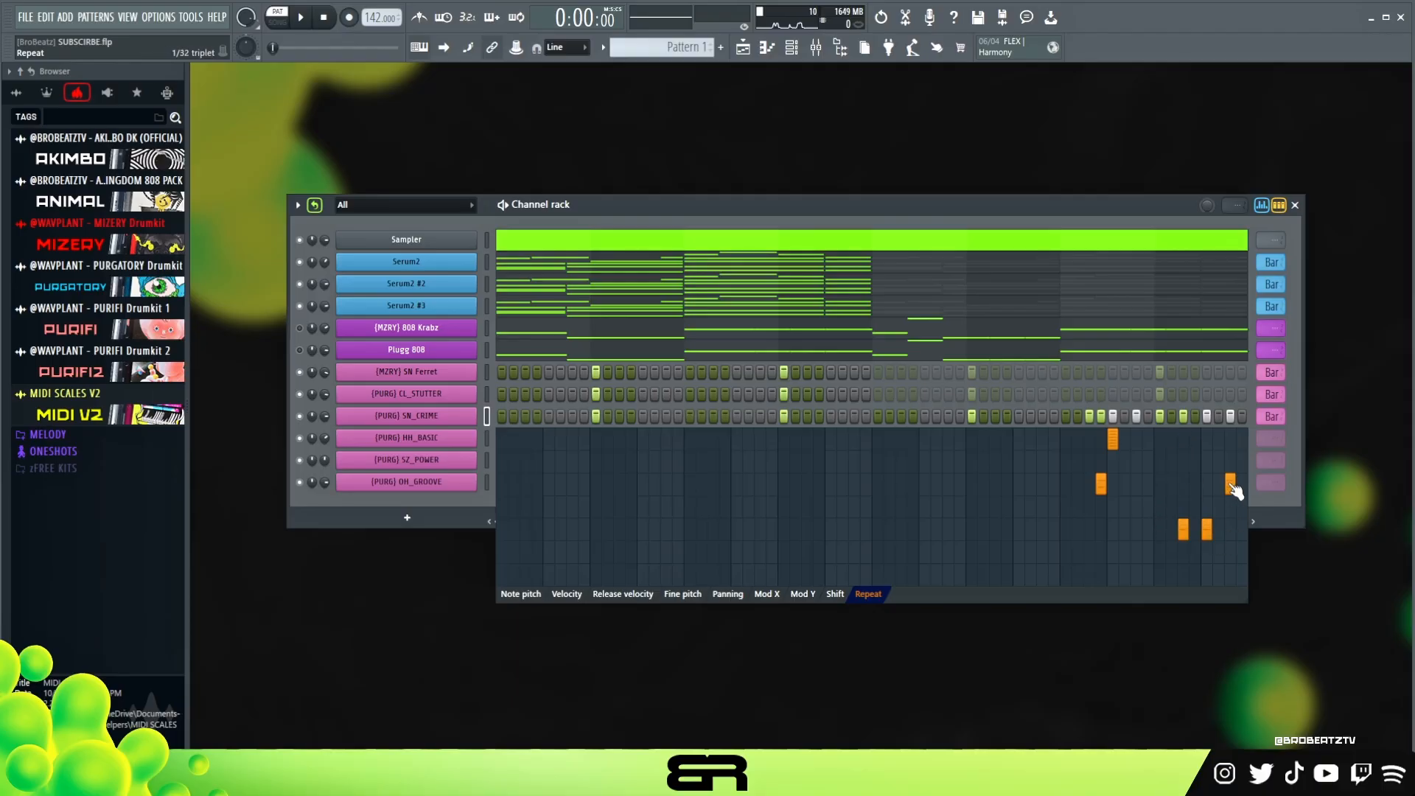
pyautogui.rightClick(1114, 445)
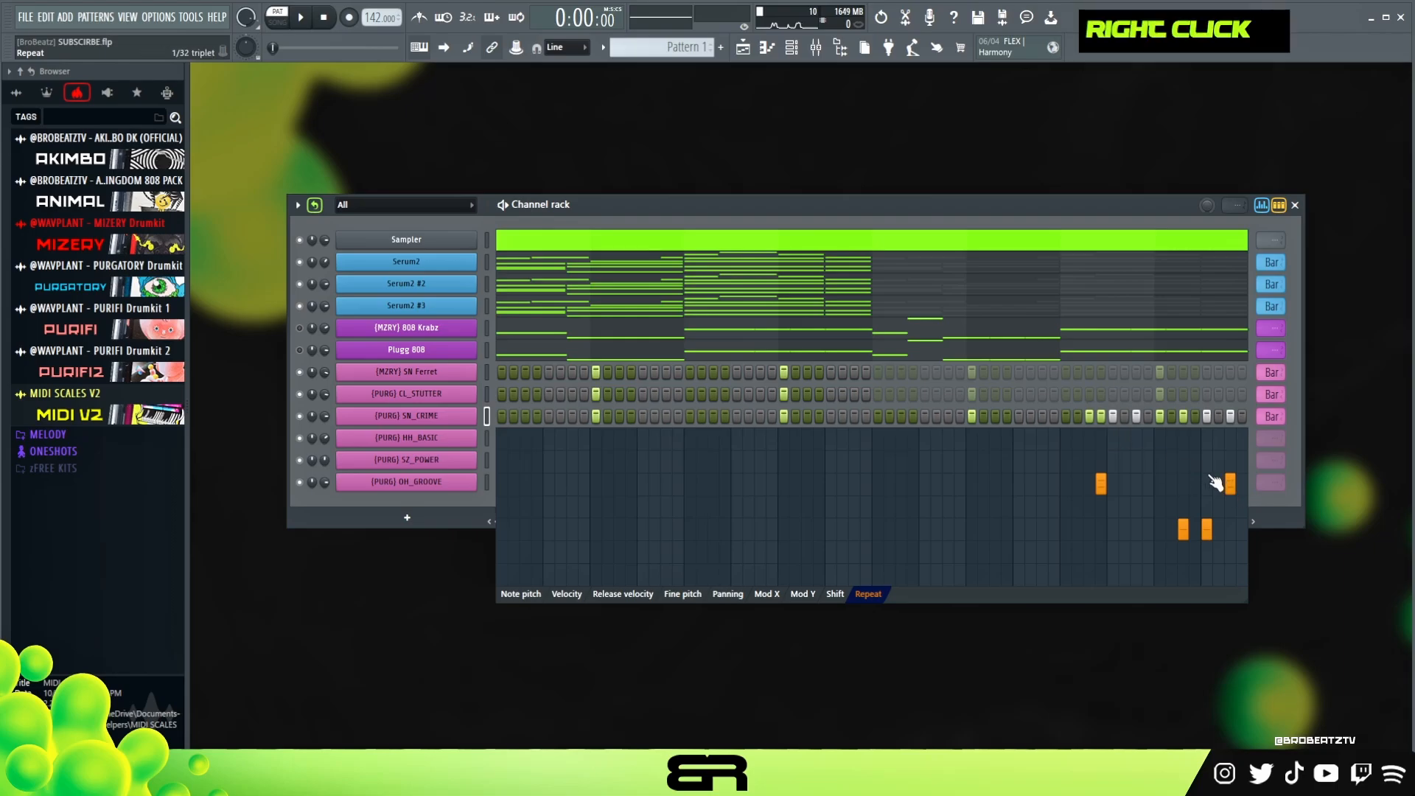
pyautogui.press('space')
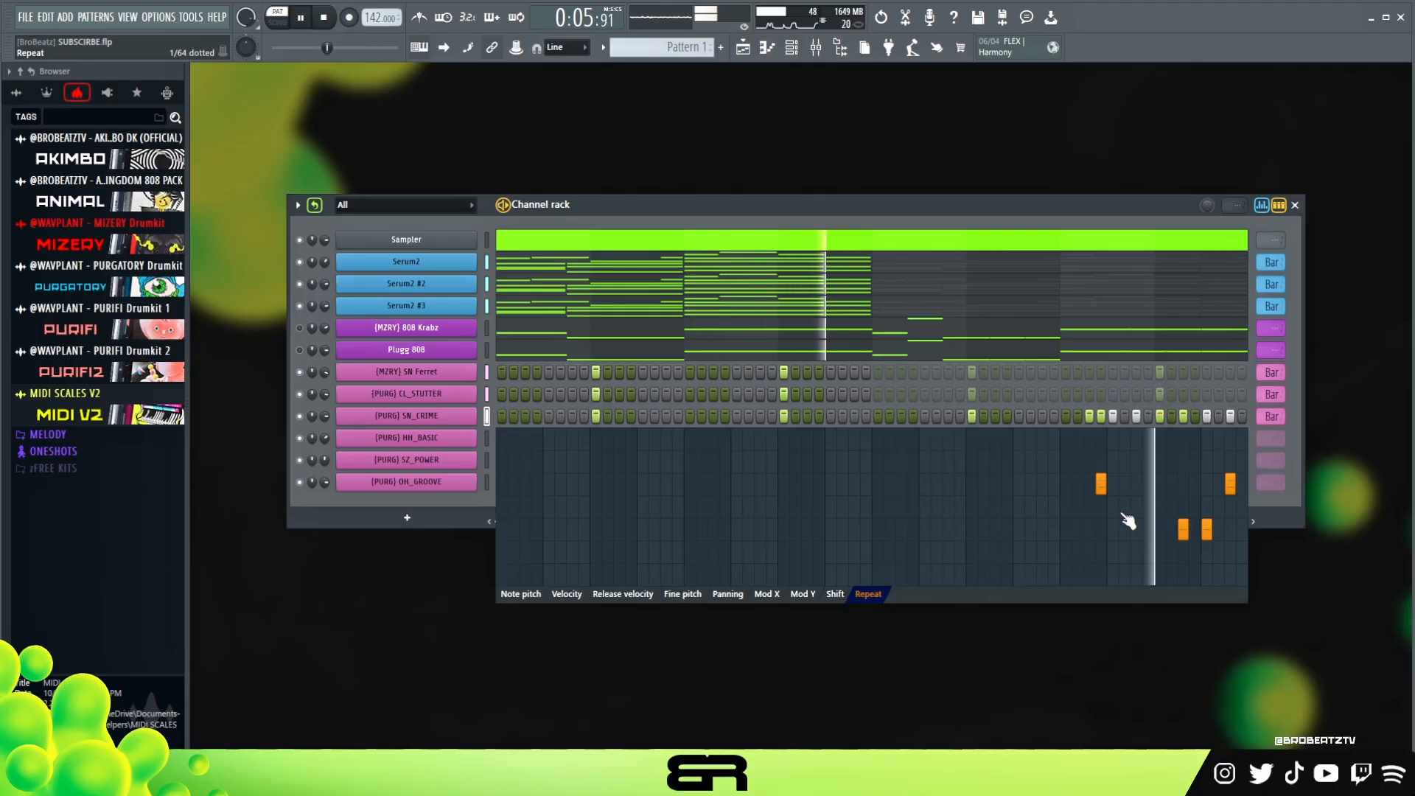
# - Hide the graph editor and add HH_BASIC hits on steps 1, 2, 3 and every second step from 5 to 31
pyautogui.press('space')
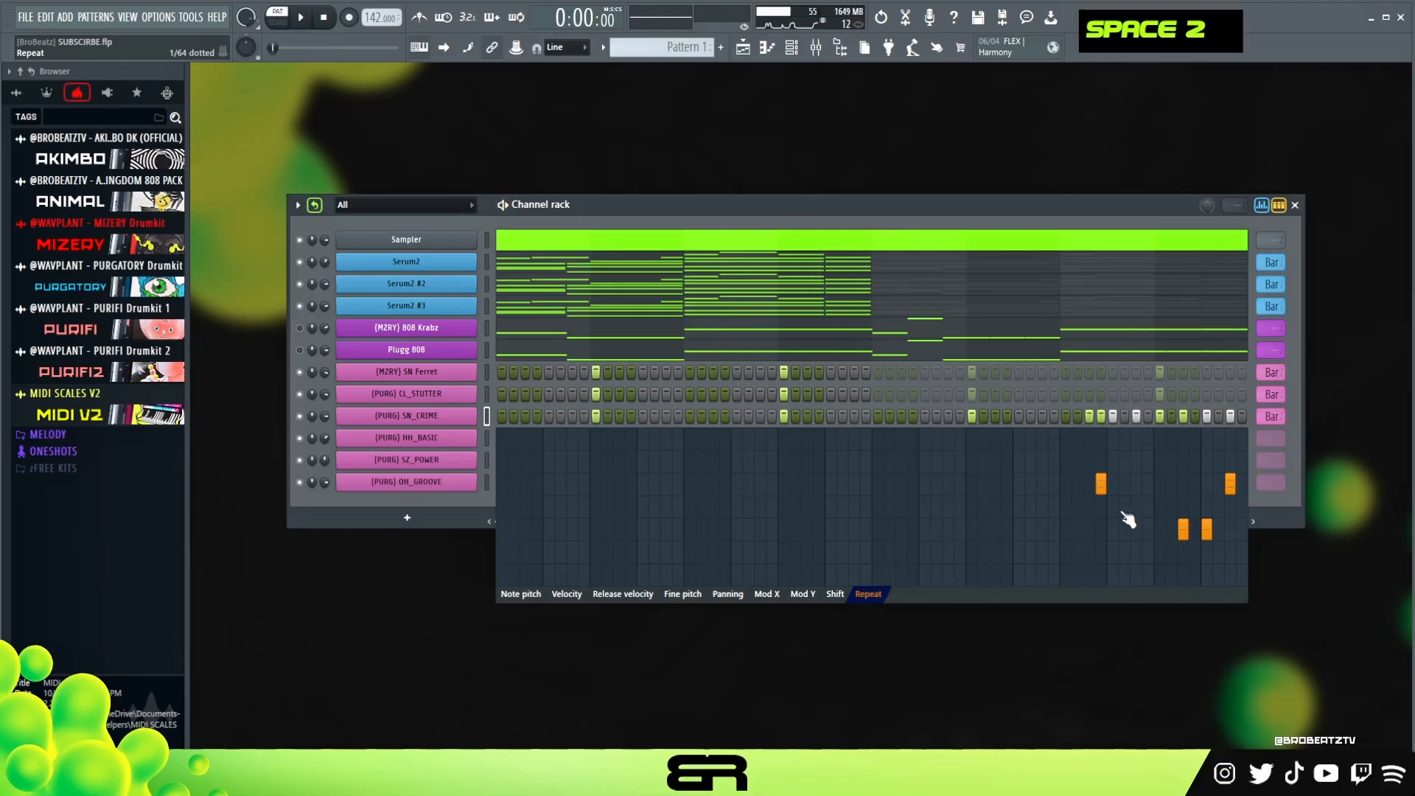
pyautogui.click(1261, 204)
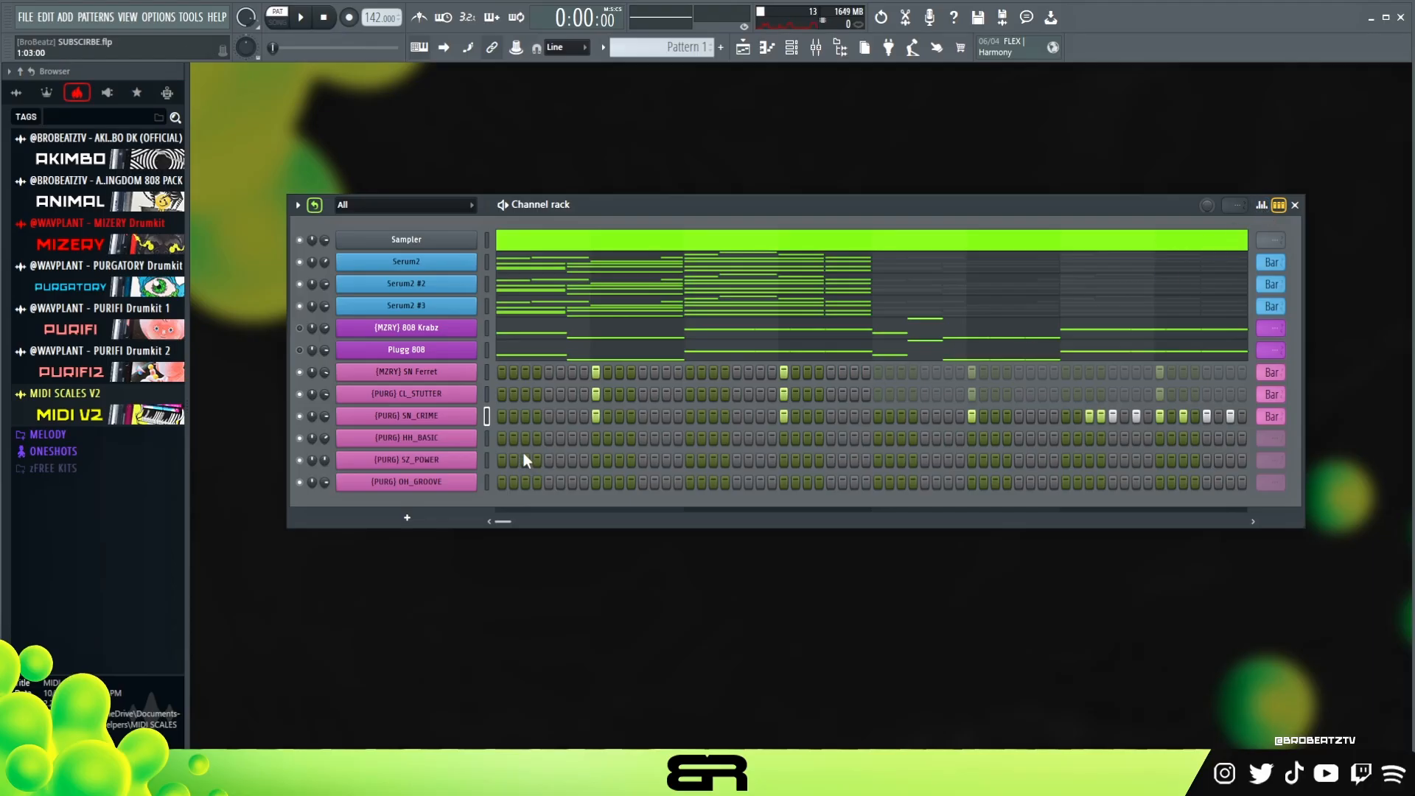
pyautogui.click(572, 438)
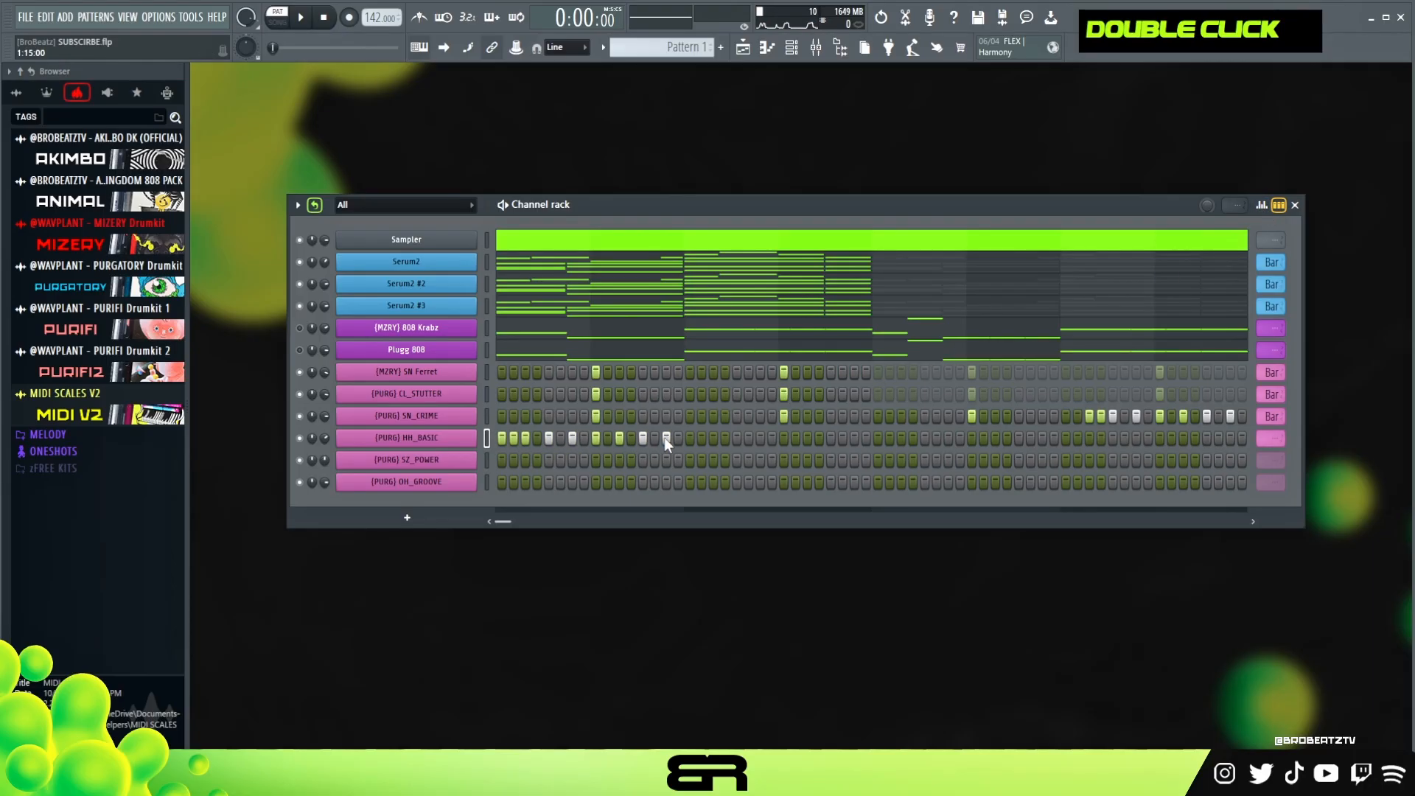
pyautogui.scroll(-1, 1268, 446)
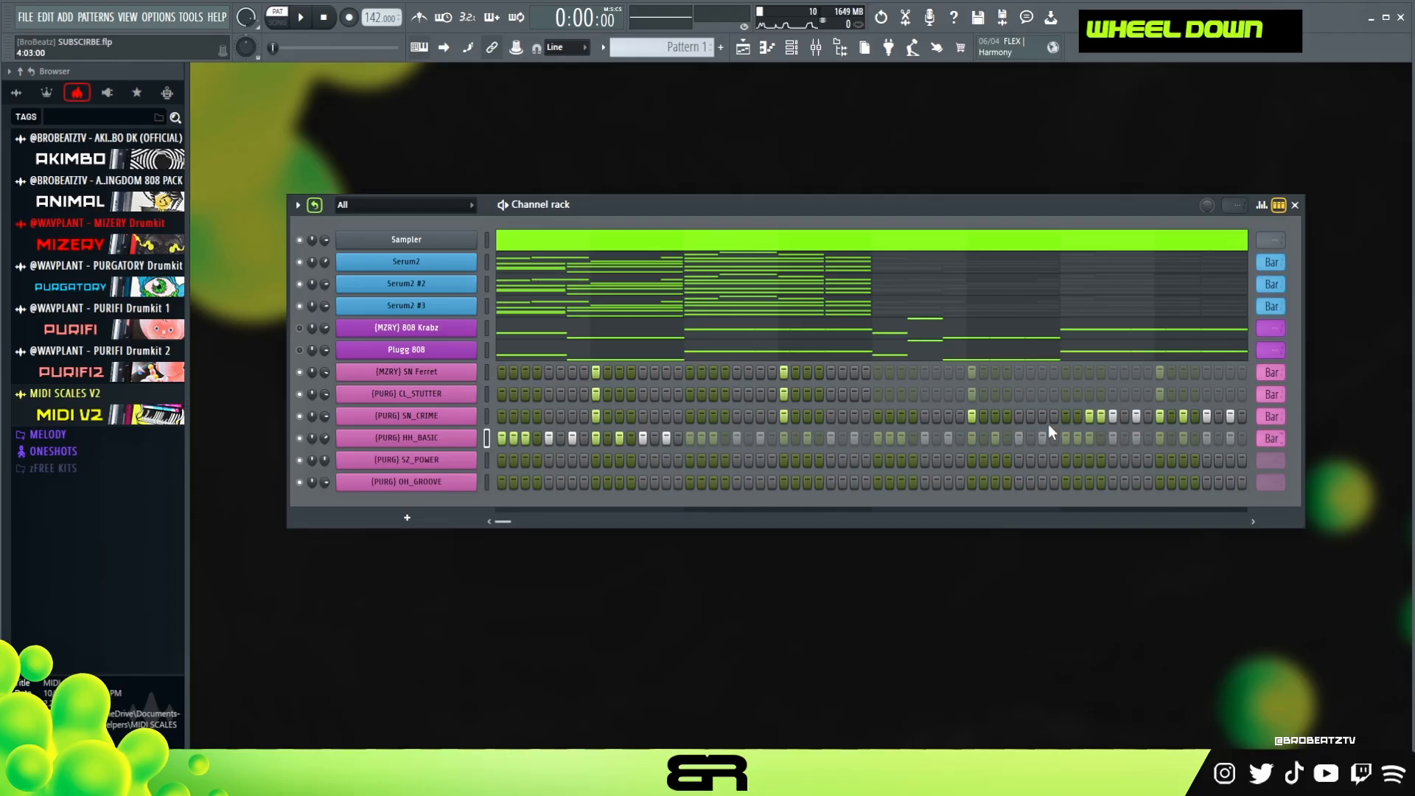
pyautogui.rightClick(710, 440)
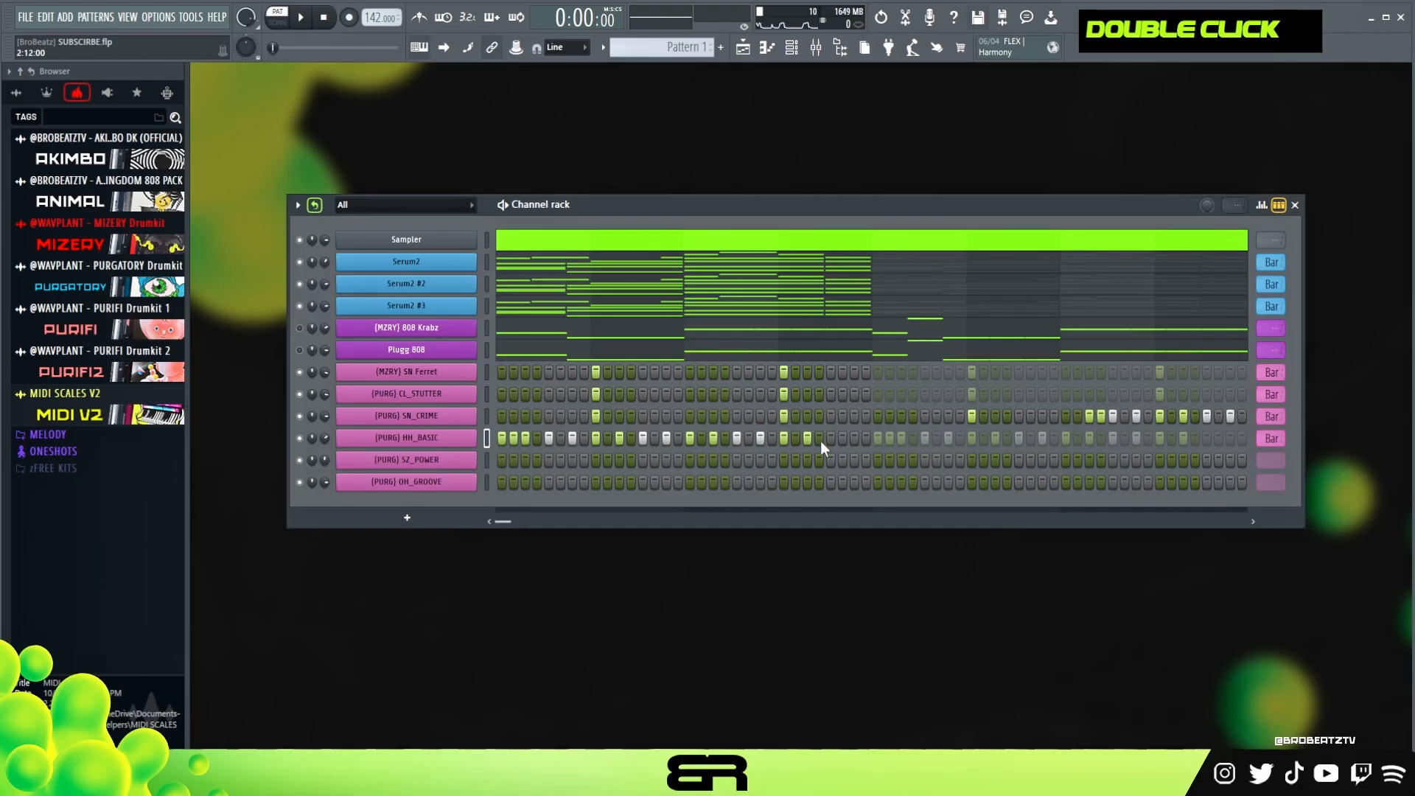
pyautogui.click(853, 442)
# - Copy the HH_BASIC step pattern to the SZ_POWER channel and play the pattern
pyautogui.rightClick(455, 440)
pyautogui.click(630, 454)
pyautogui.rightClick(455, 461)
pyautogui.click(662, 487)
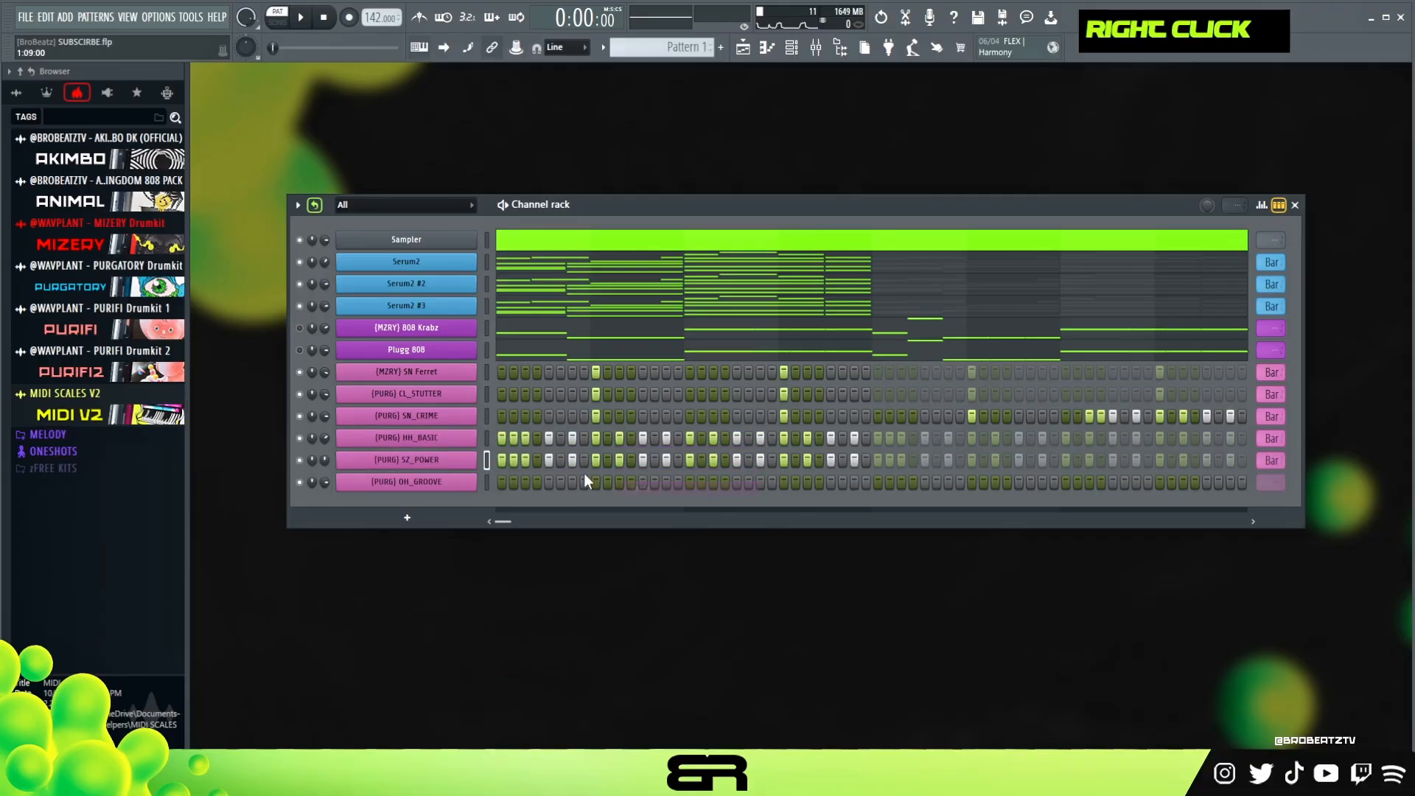
pyautogui.press('space')
# - Add slight Shift to SZ_POWER's first five hits and open its notes in the piano roll behind the channel rack
pyautogui.click(487, 461)
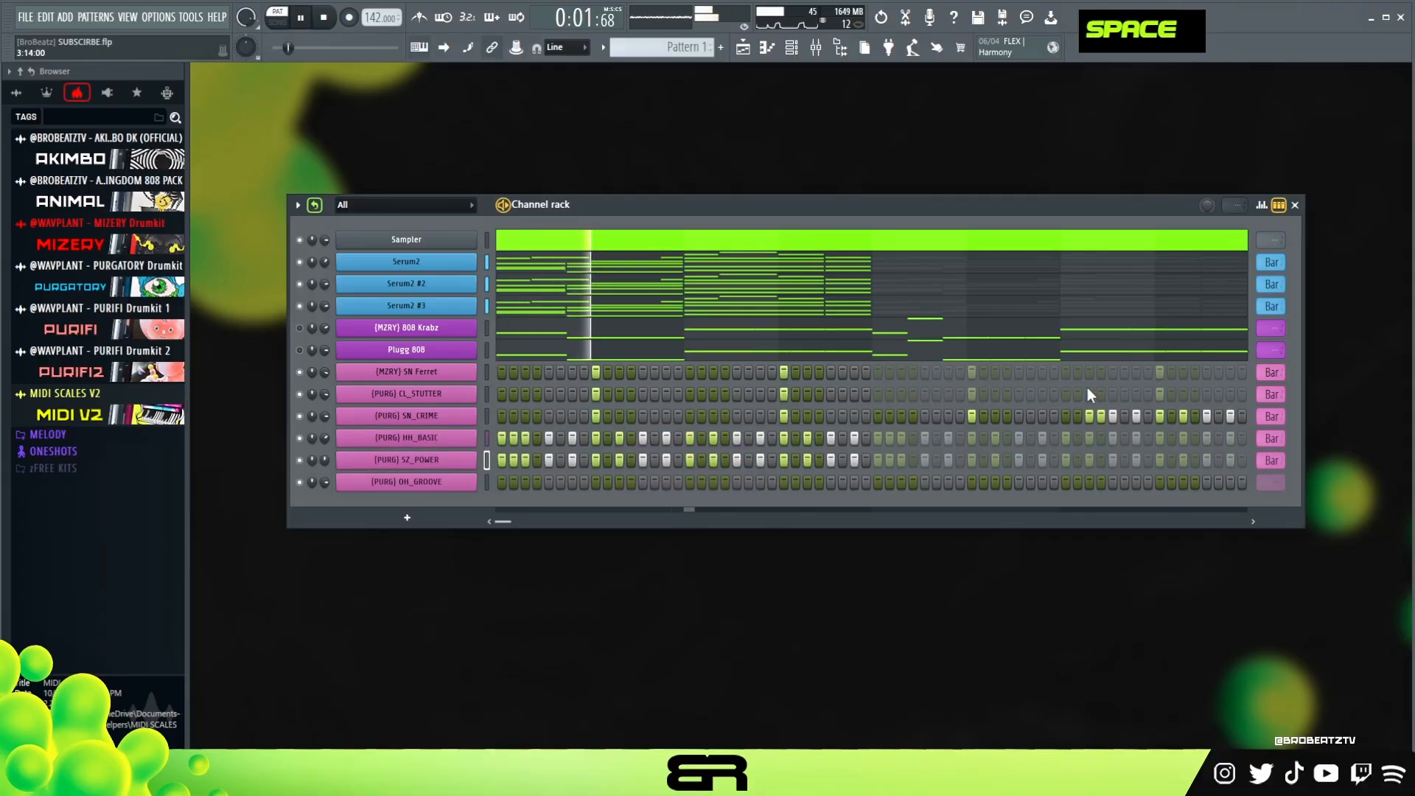
pyautogui.click(1263, 207)
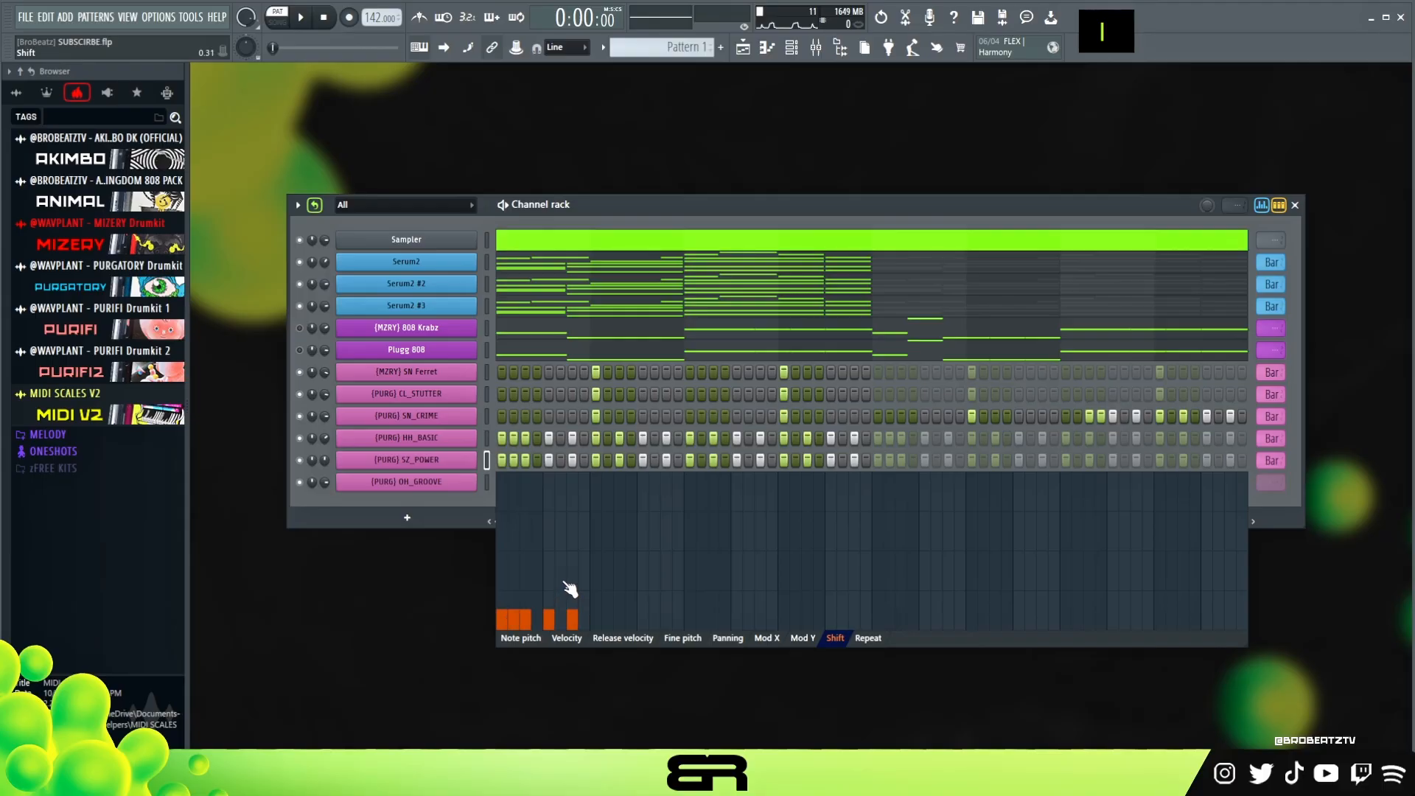
pyautogui.rightClick(457, 460)
pyautogui.click(516, 459)
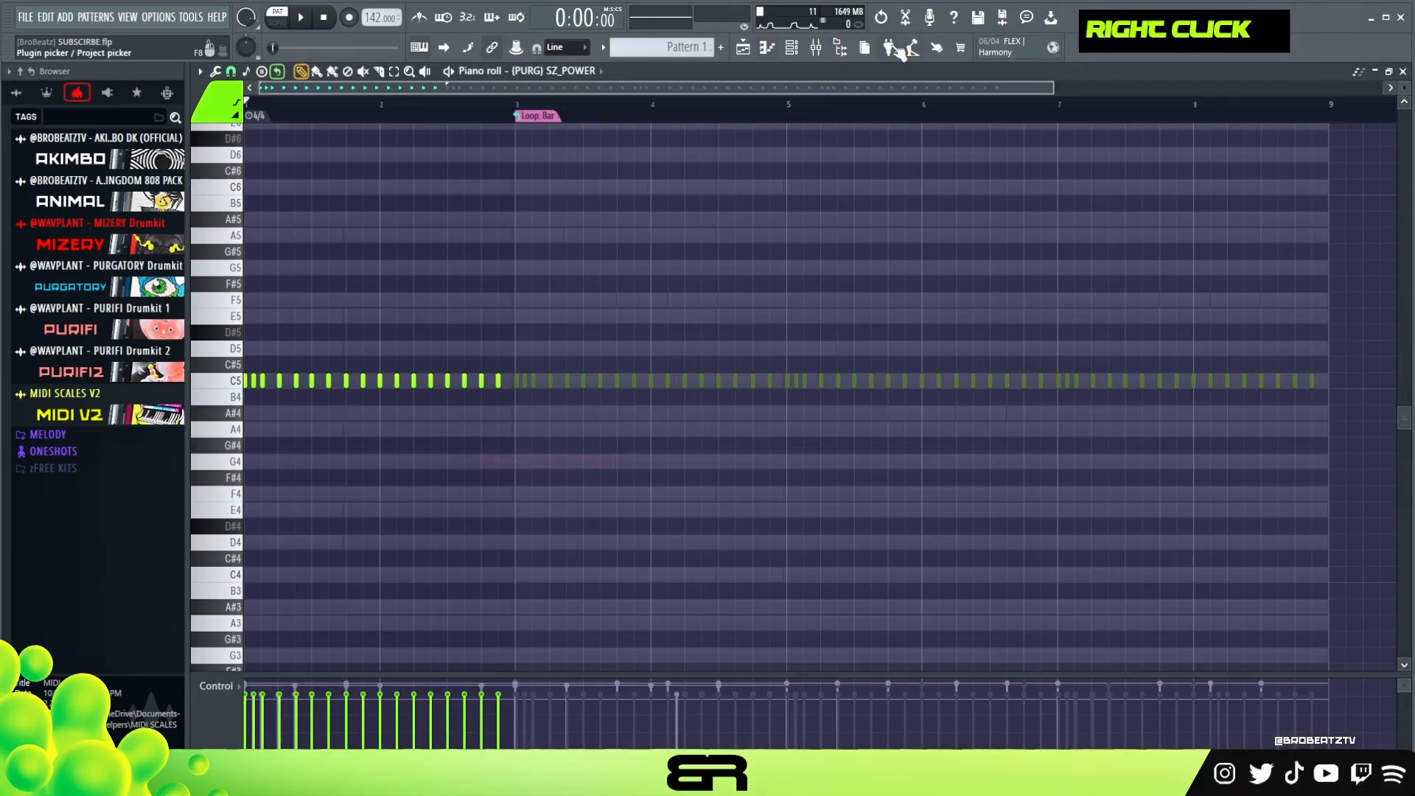
pyautogui.click(793, 49)
pyautogui.moveTo(612, 211); pyautogui.dragTo(882, 314)
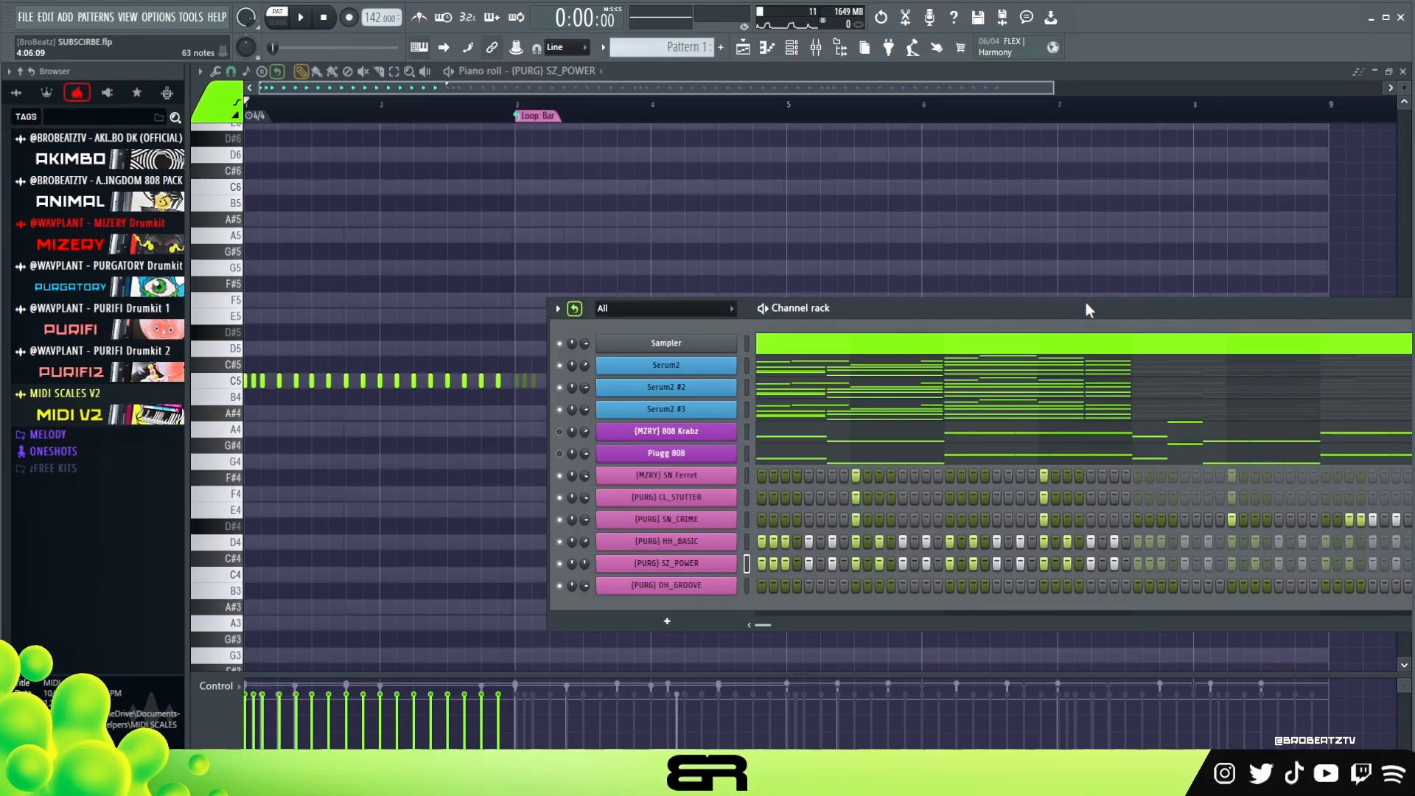
pyautogui.moveTo(1089, 308); pyautogui.dragTo(881, 208)
# - Adjust the small Shift offsets across SZ_POWER's hits through step 31, play the pattern, and hide the graph editor
pyautogui.click(1314, 208)
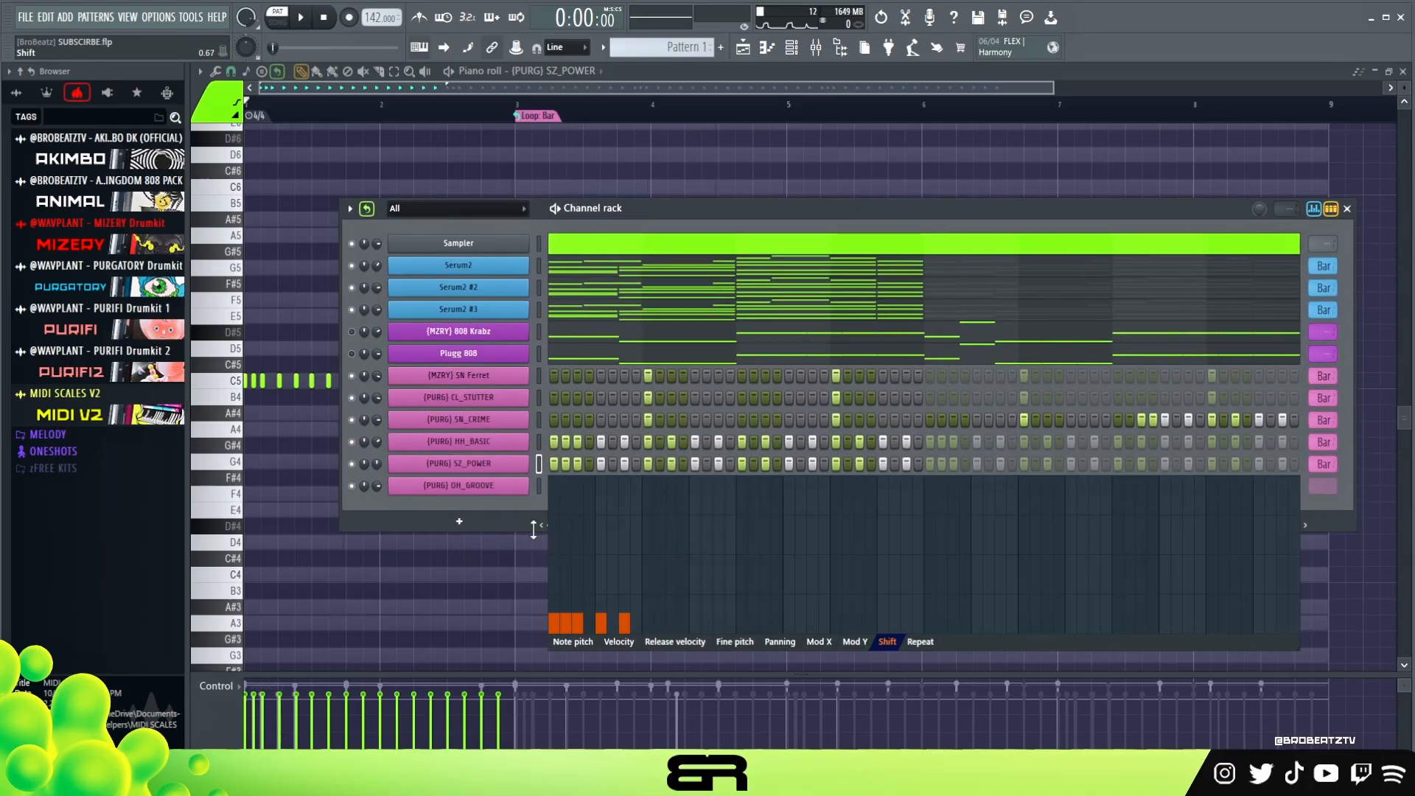
pyautogui.moveTo(638, 576)
pyautogui.mouseDown()
pyautogui.moveTo(661, 538)
pyautogui.moveTo(556, 489)
pyautogui.moveTo(619, 631)
pyautogui.moveTo(581, 491)
pyautogui.moveTo(589, 571)
pyautogui.moveTo(600, 526)
pyautogui.mouseUp()
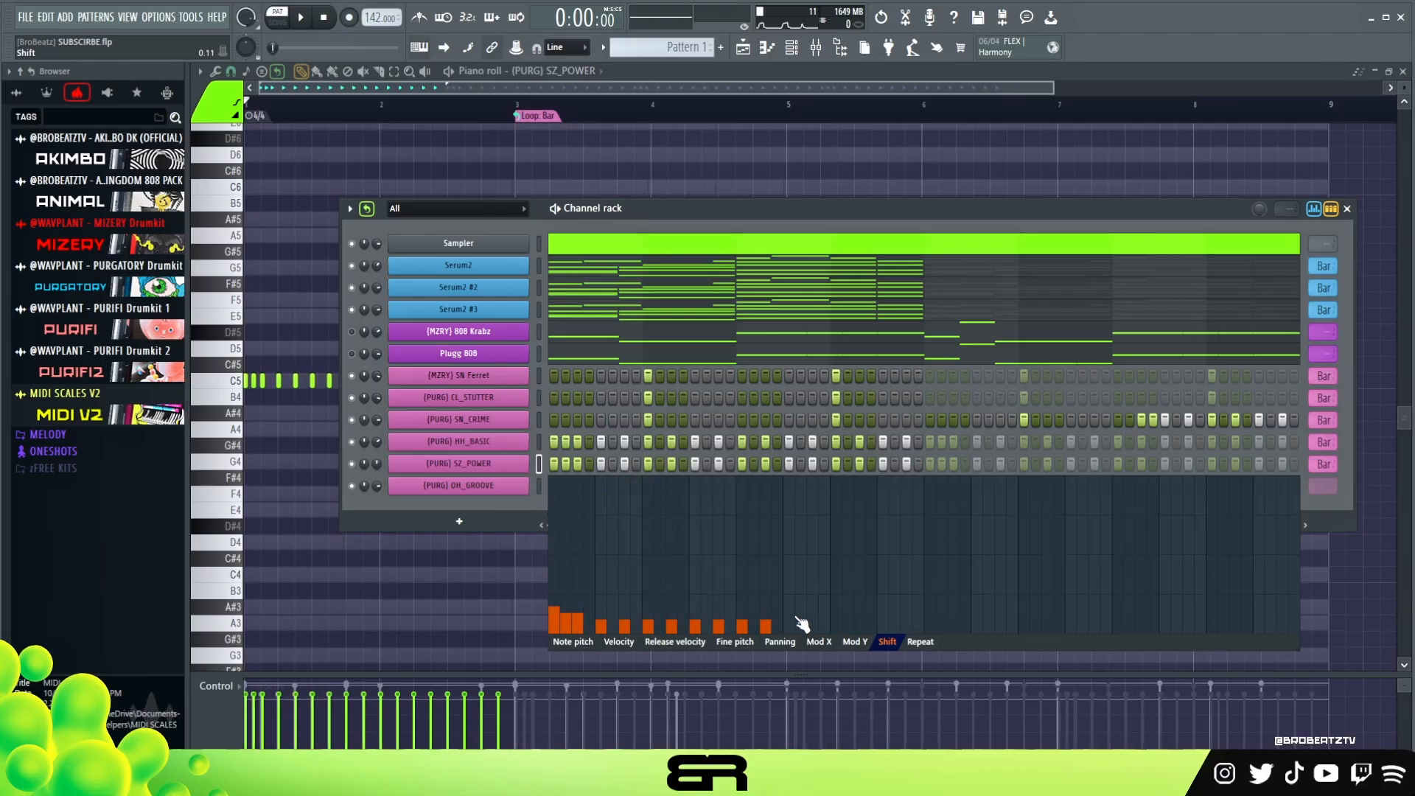
pyautogui.press('space')
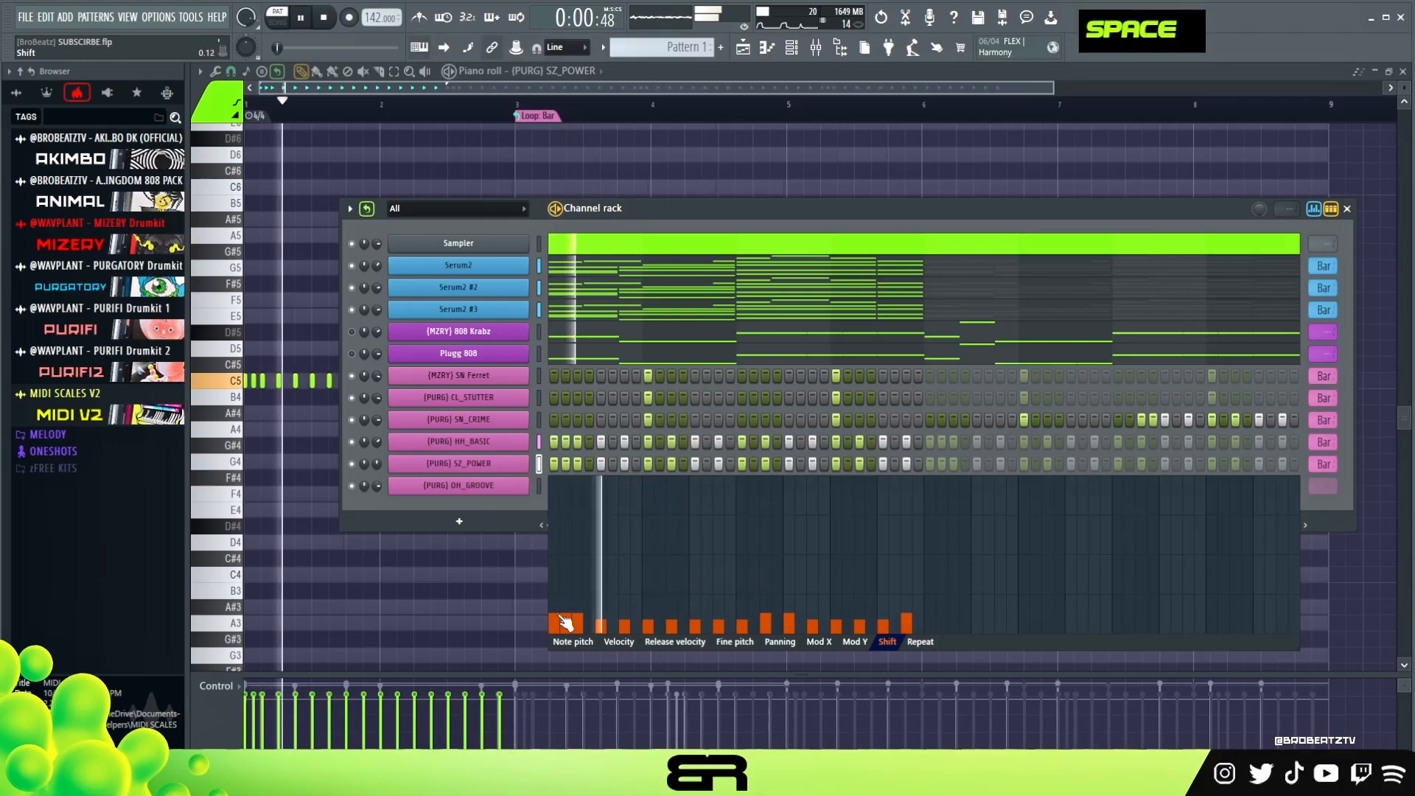
pyautogui.click(1319, 210)
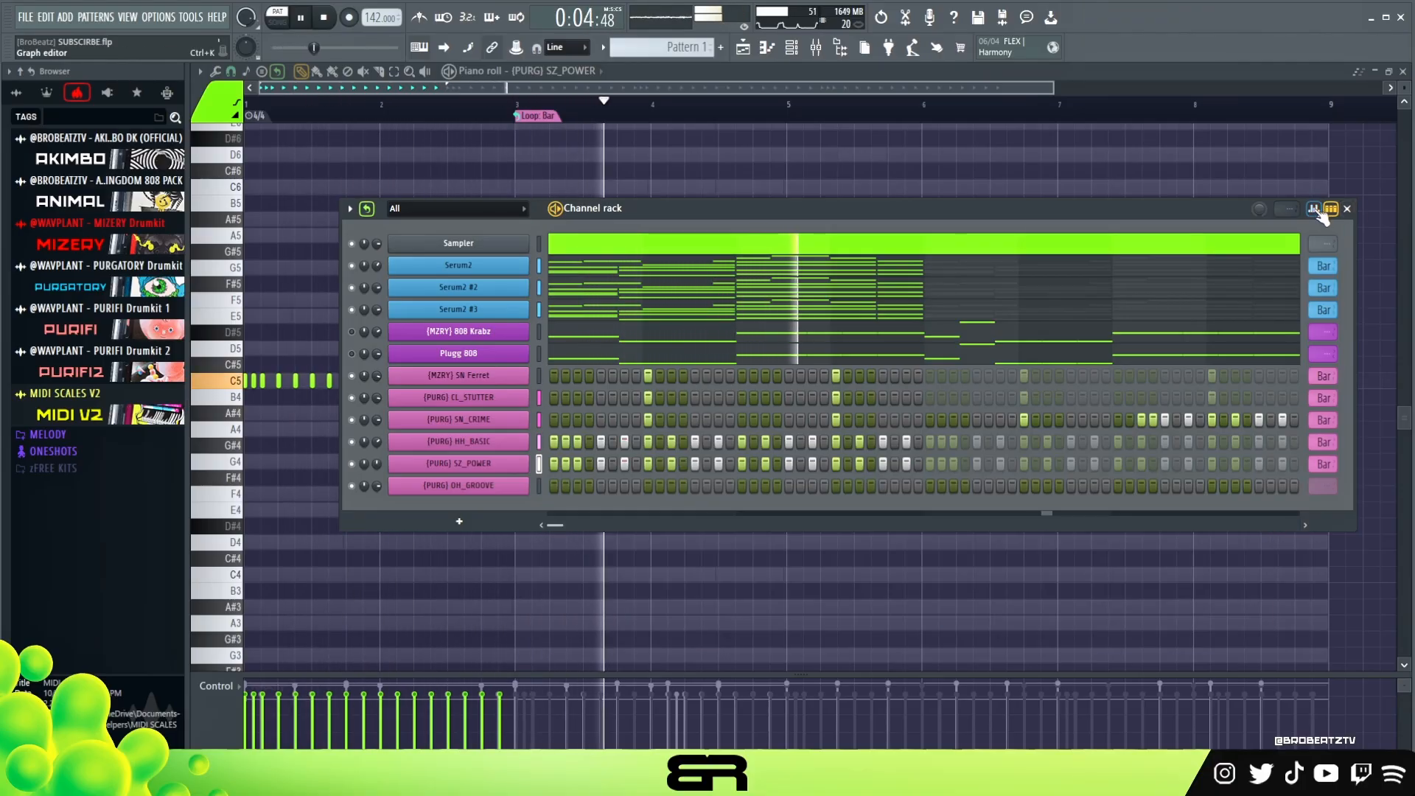
pyautogui.press('space')
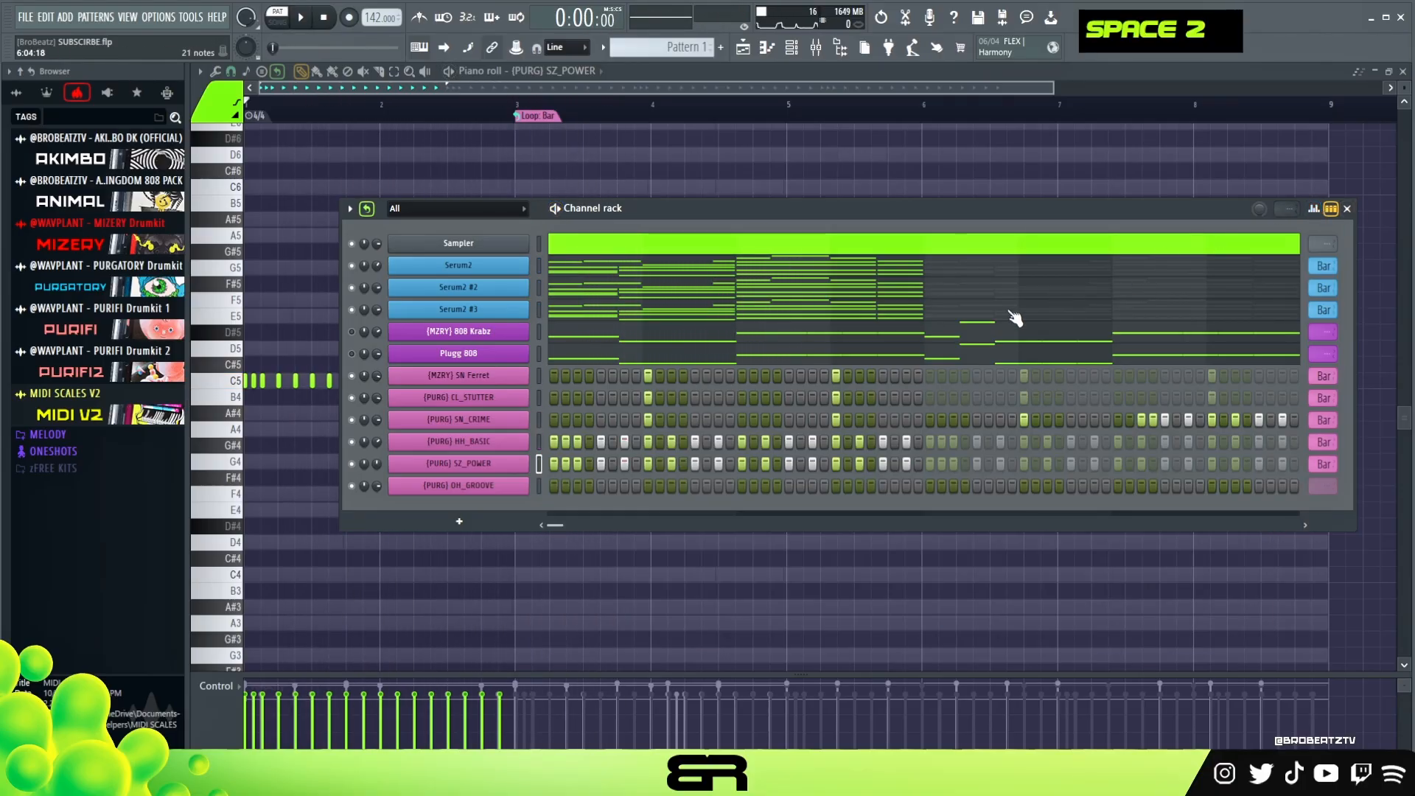
# - Add a single OH_GROOVE hit on step 1 and listen to the drum pattern
pyautogui.doubleClick(555, 485)
pyautogui.keyDown('ctrl'); pyautogui.click(510, 489); pyautogui.keyUp('ctrl')
pyautogui.press('space')
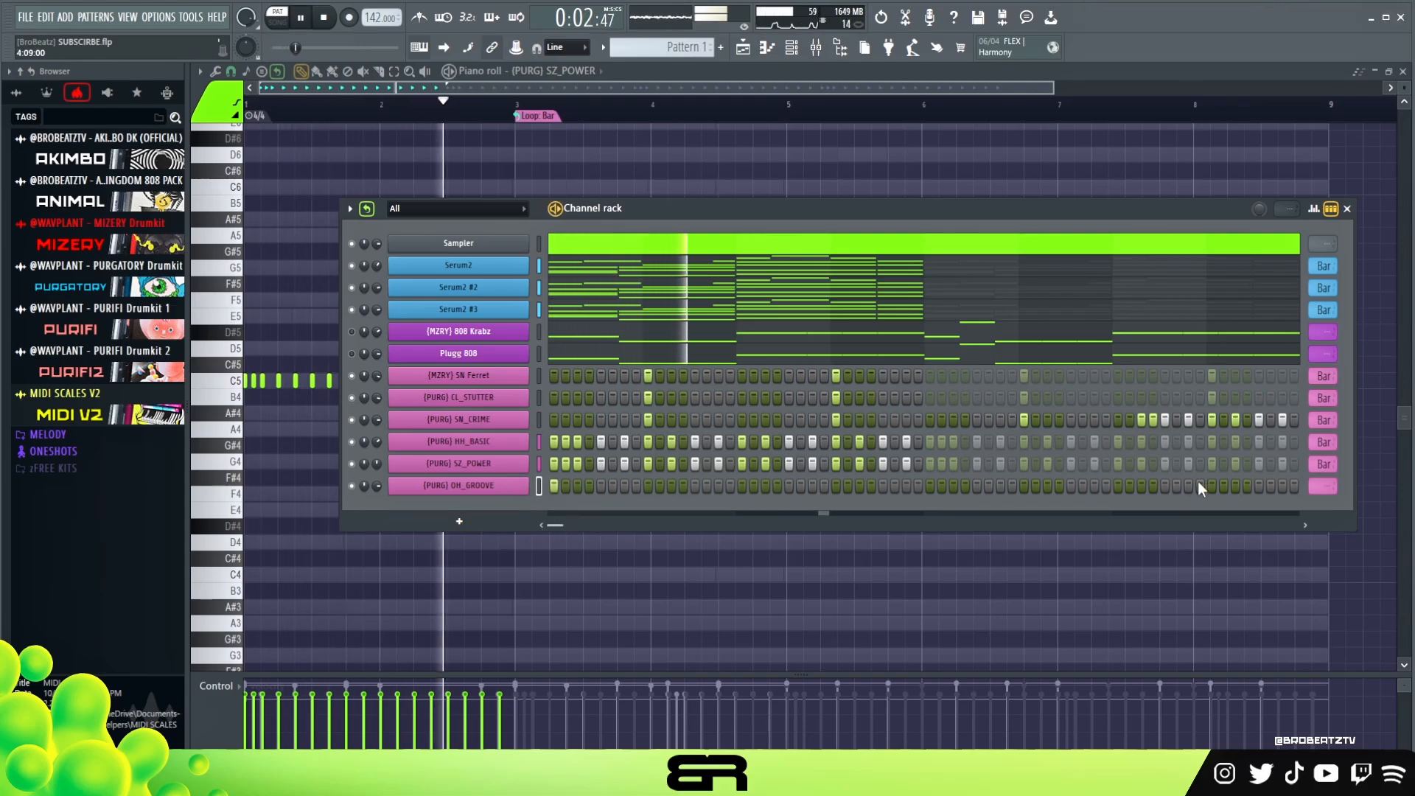
pyautogui.press('space')
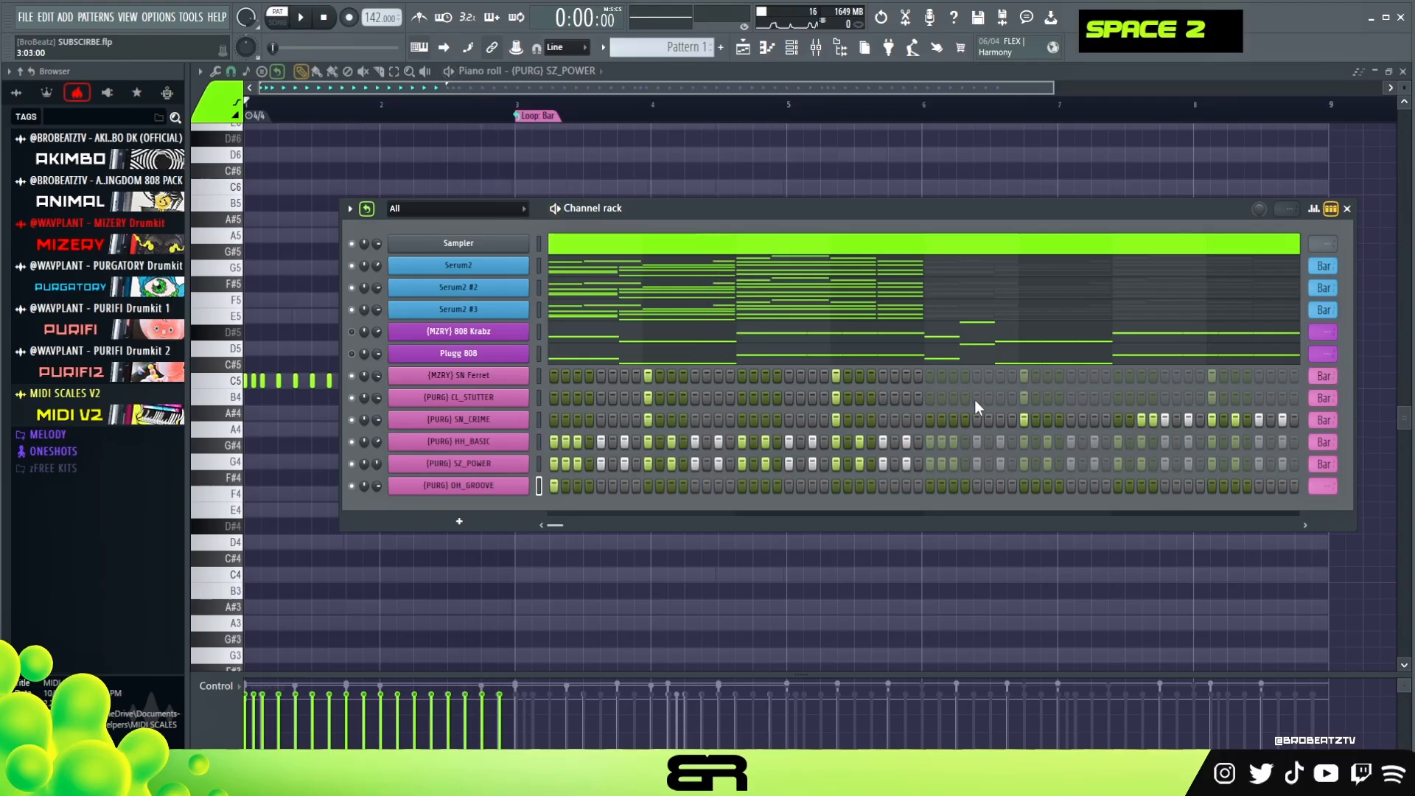
# - Unmute the 808 Krabz and Plugg 808 channels and play the full pattern
pyautogui.moveTo(785, 226); pyautogui.dragTo(741, 197)
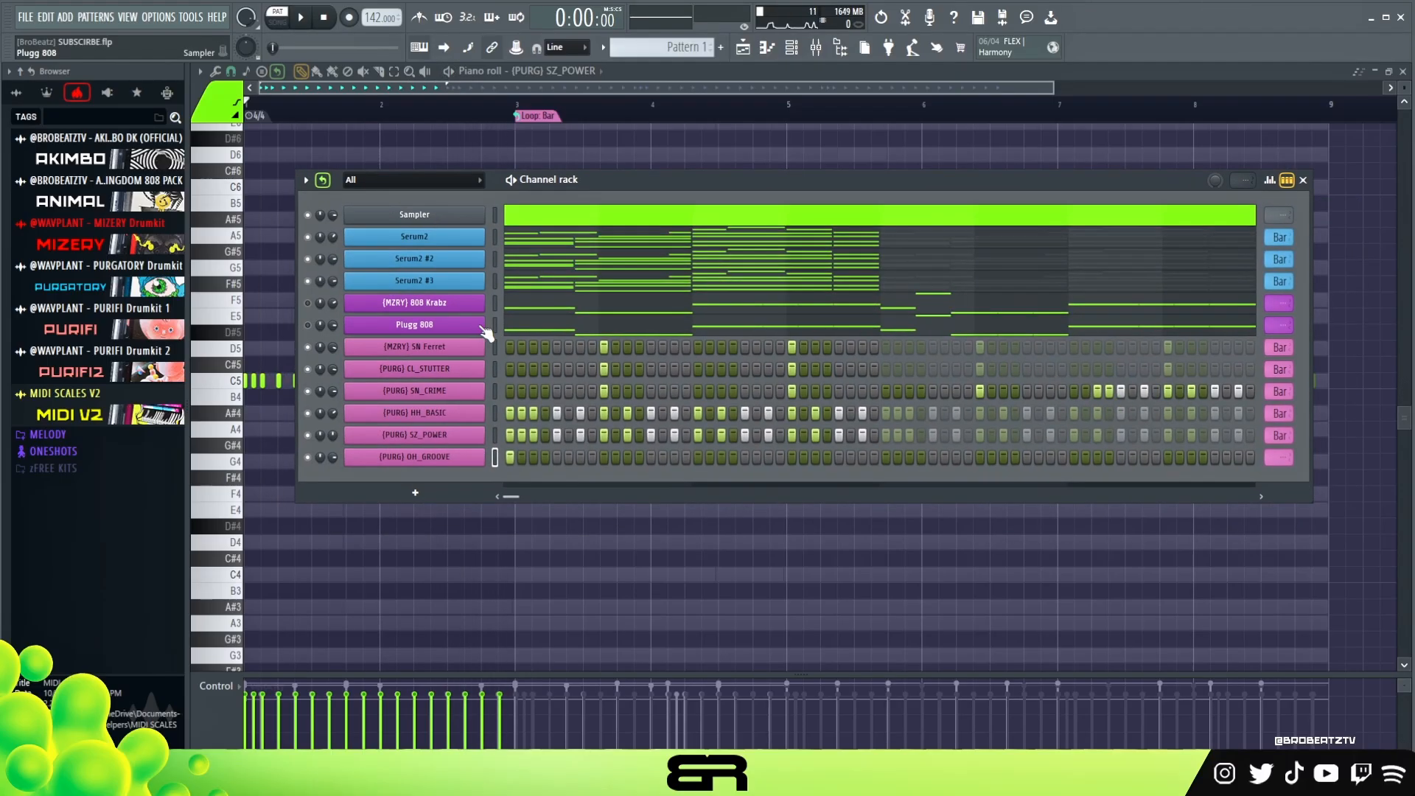
pyautogui.click(308, 303)
pyautogui.click(308, 325)
pyautogui.moveTo(594, 180); pyautogui.dragTo(592, 189)
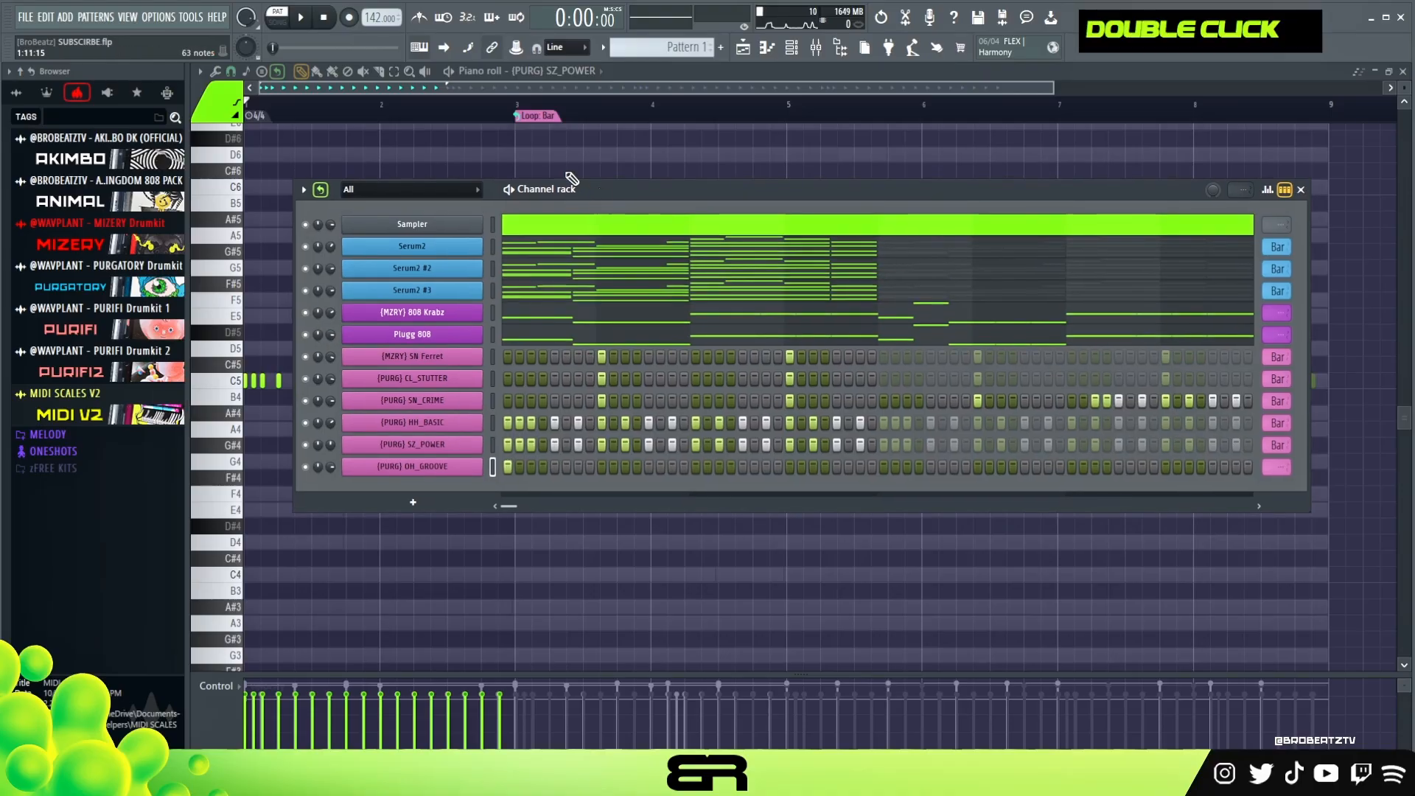
pyautogui.press('space')
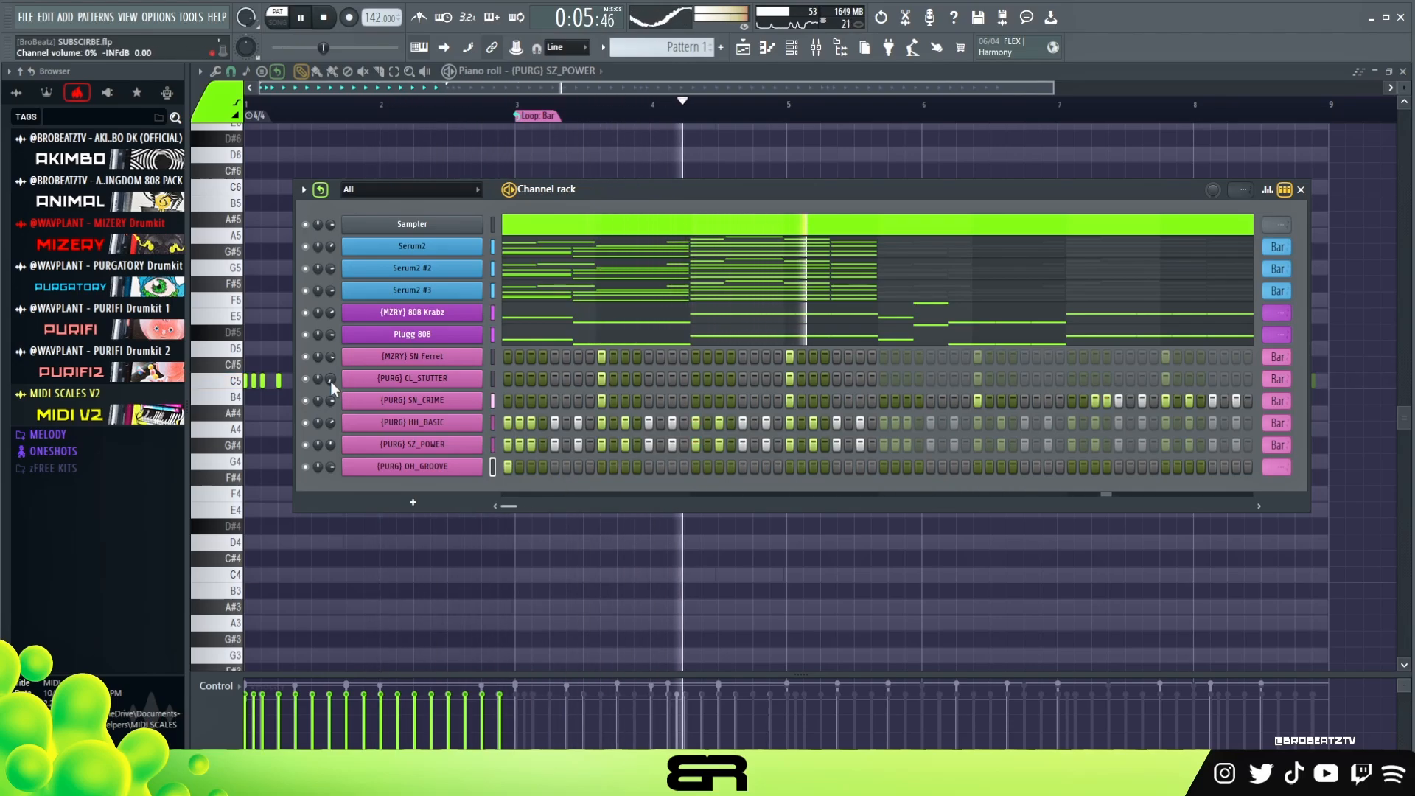
# - Balance the CL_STUTTER, SN_CRIME and SZ_POWER channel volumes during playback, with SZ_POWER at about 51%, and stop the pattern
pyautogui.moveTo(331, 380); pyautogui.dragTo(331, 435)
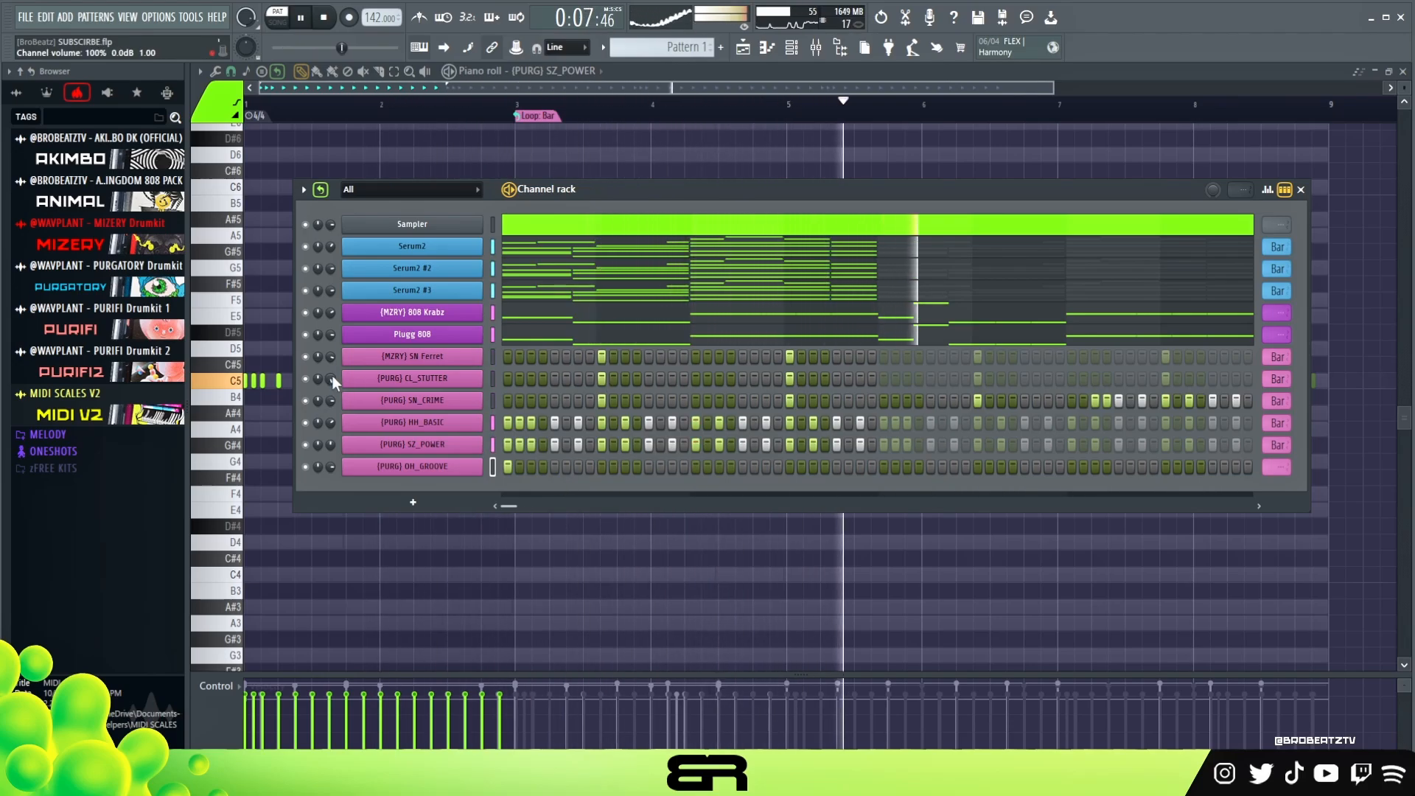
pyautogui.moveTo(332, 378); pyautogui.dragTo(332, 310)
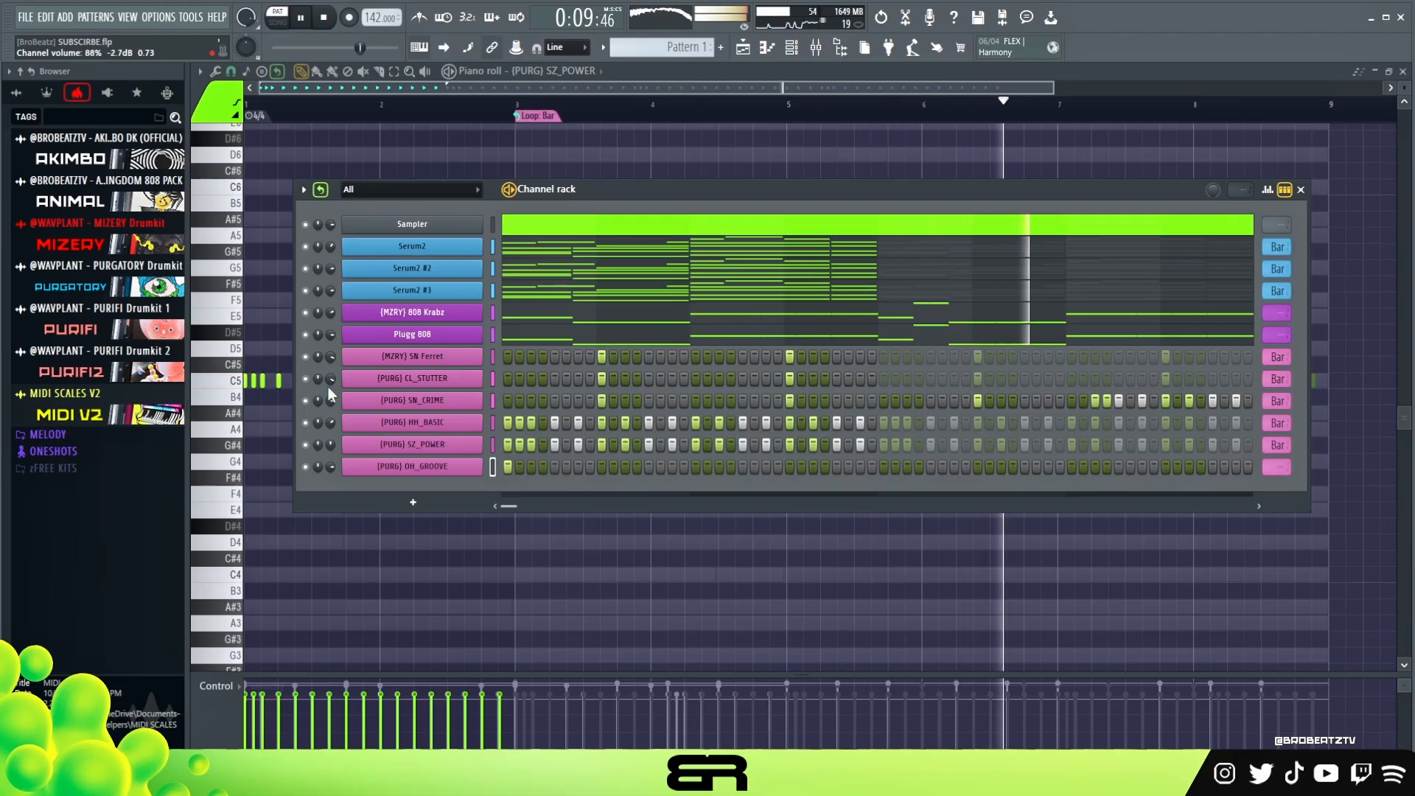
pyautogui.moveTo(332, 402); pyautogui.dragTo(332, 394)
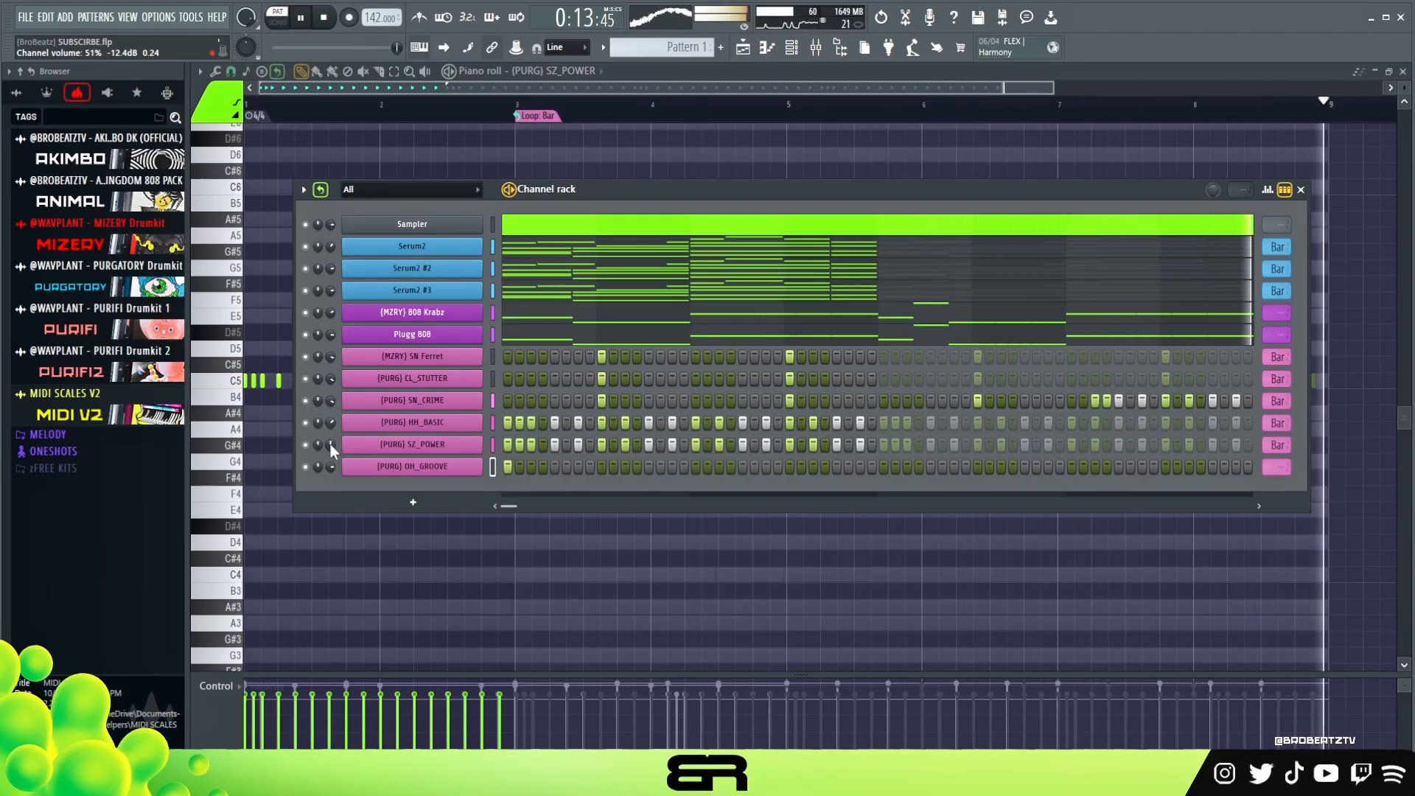
pyautogui.moveTo(330, 442); pyautogui.dragTo(330, 444)
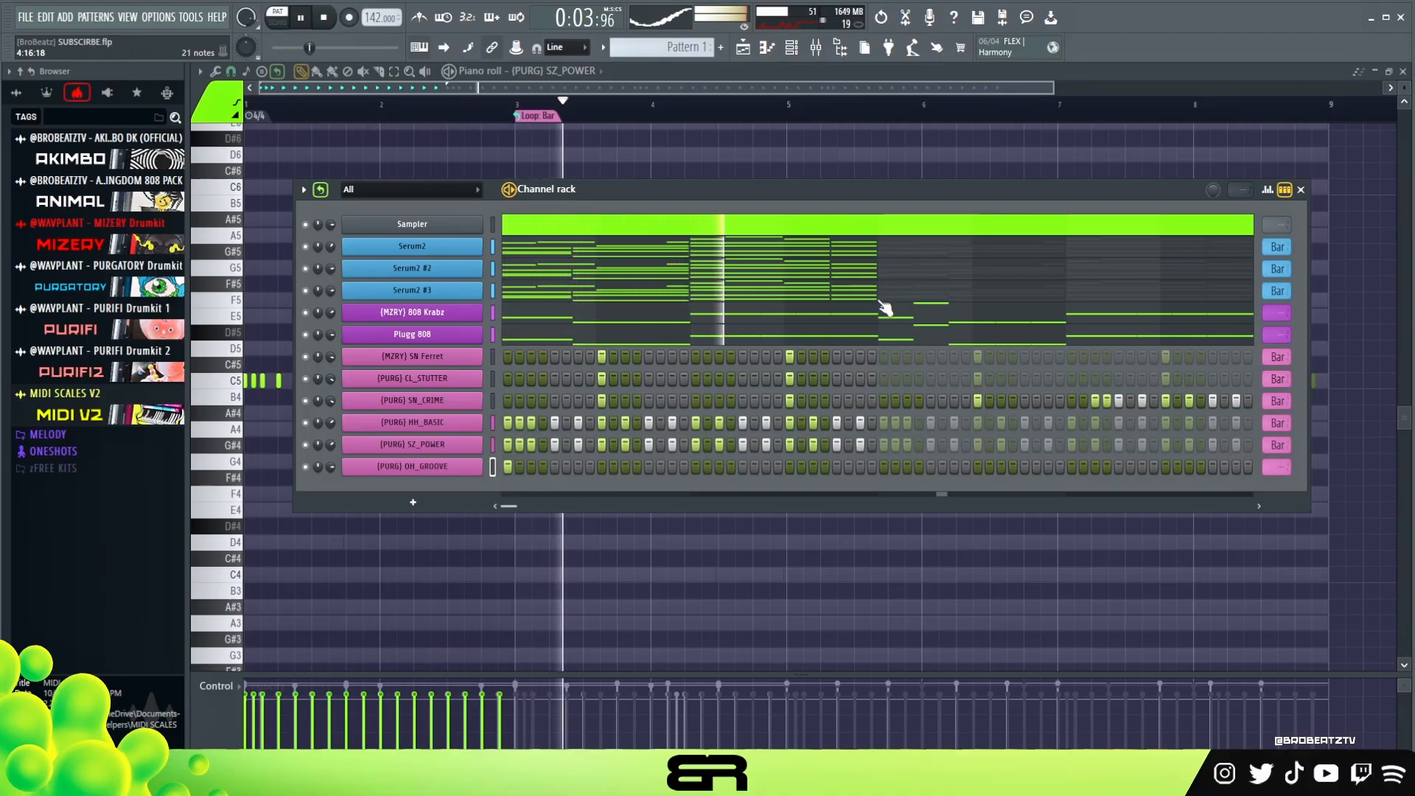
pyautogui.scroll(-1, 334, 440)
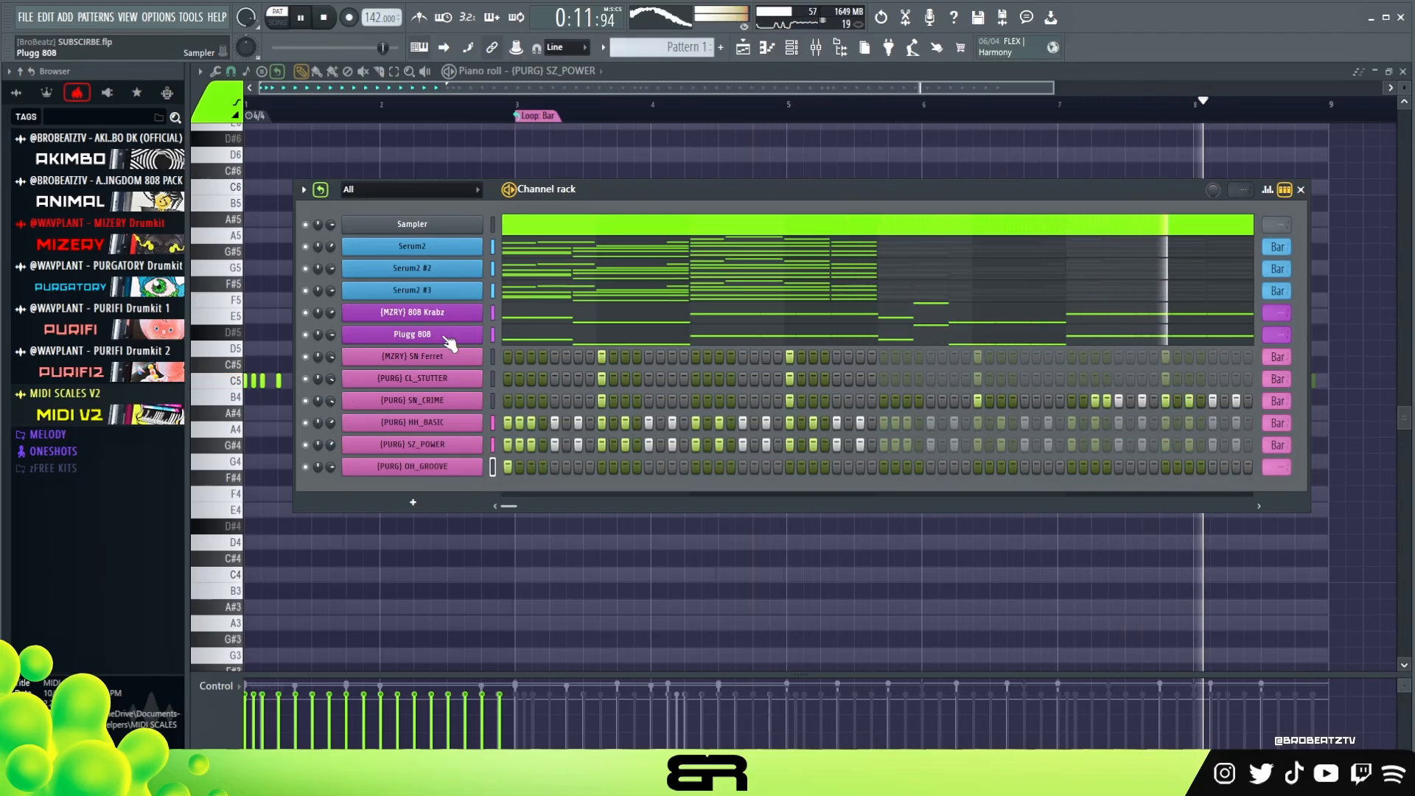
pyautogui.press('space')
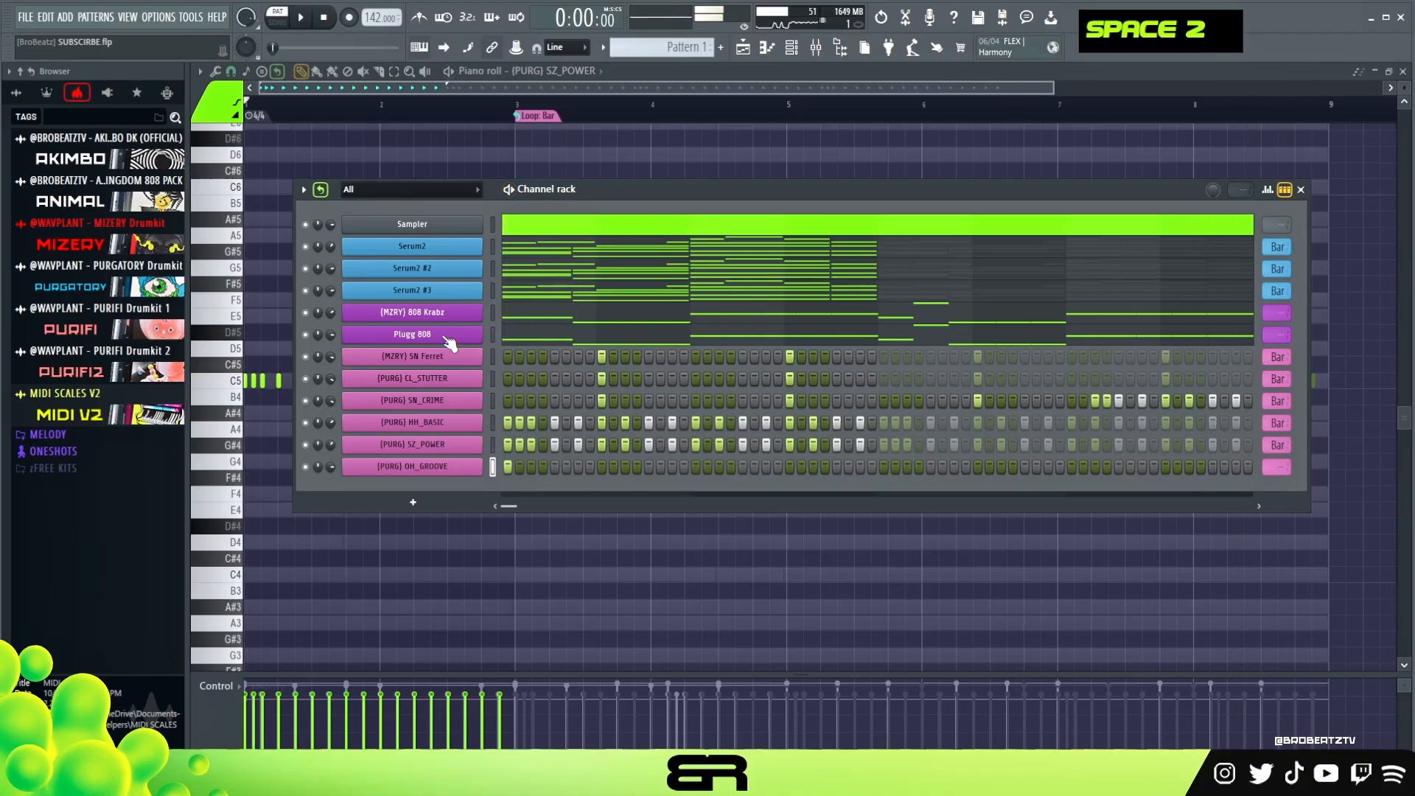